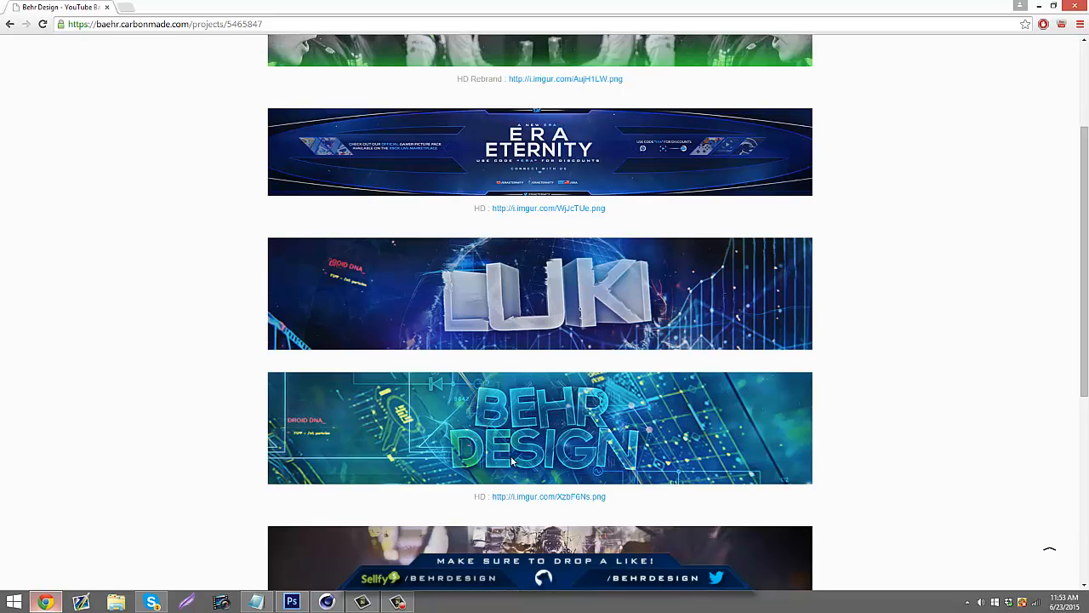
pyautogui.scroll(-1, 512, 462)
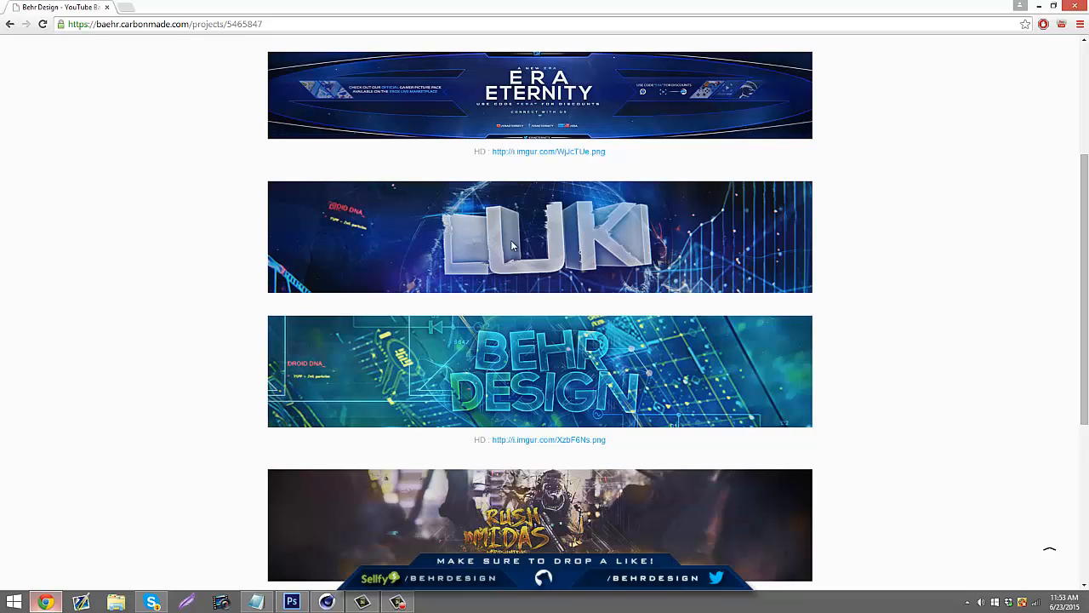
pyautogui.scroll(1, 516, 257)
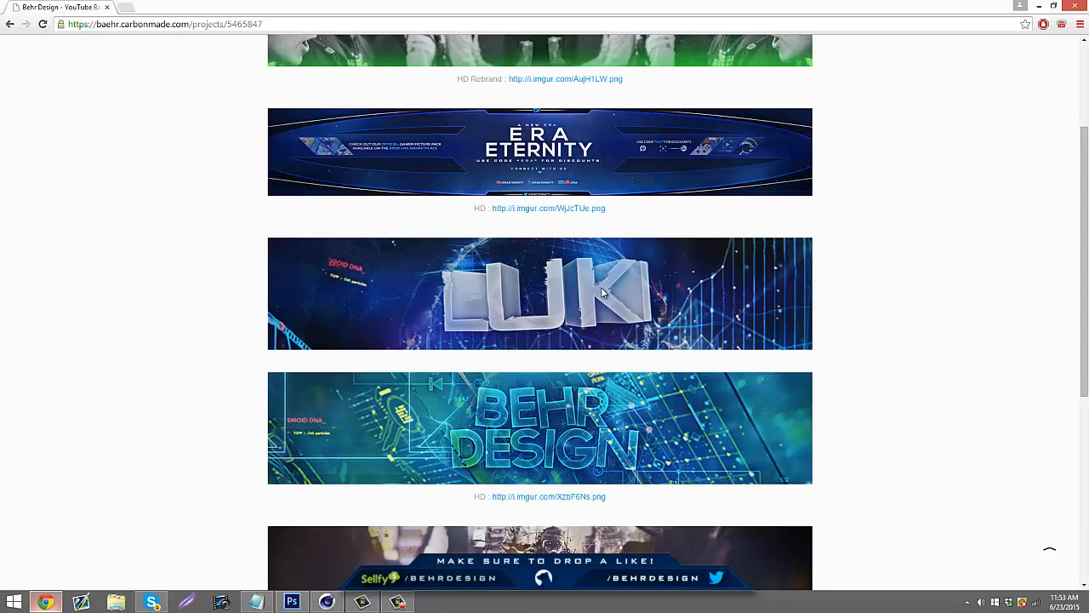
pyautogui.click(42, 603)
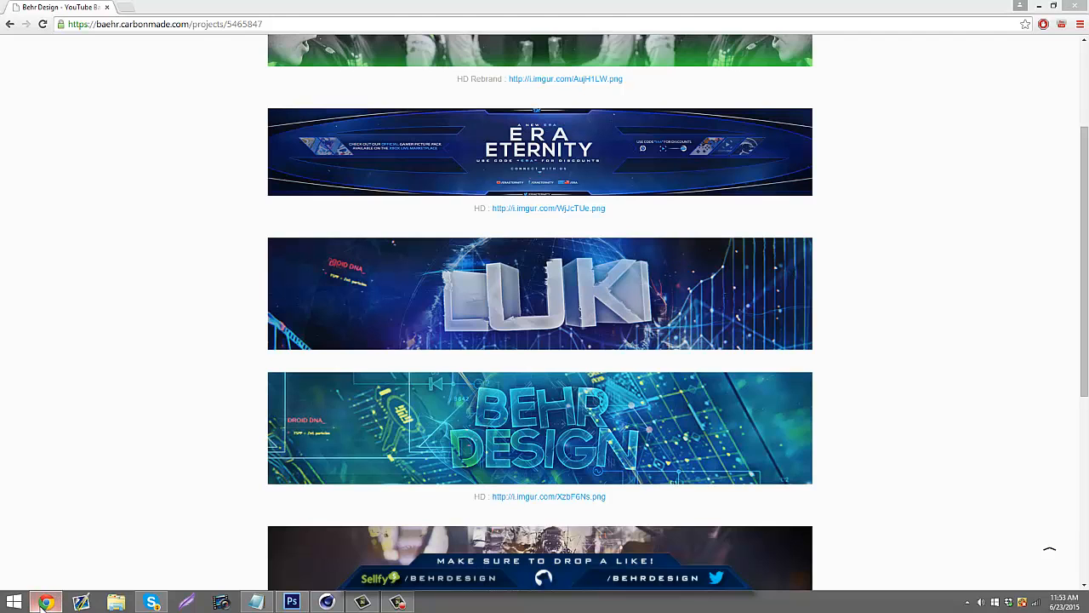
# Switch to Cinema 4D, add a MoText object reading BEHR and move it along X to about -247 cm
pyautogui.click(327, 602)
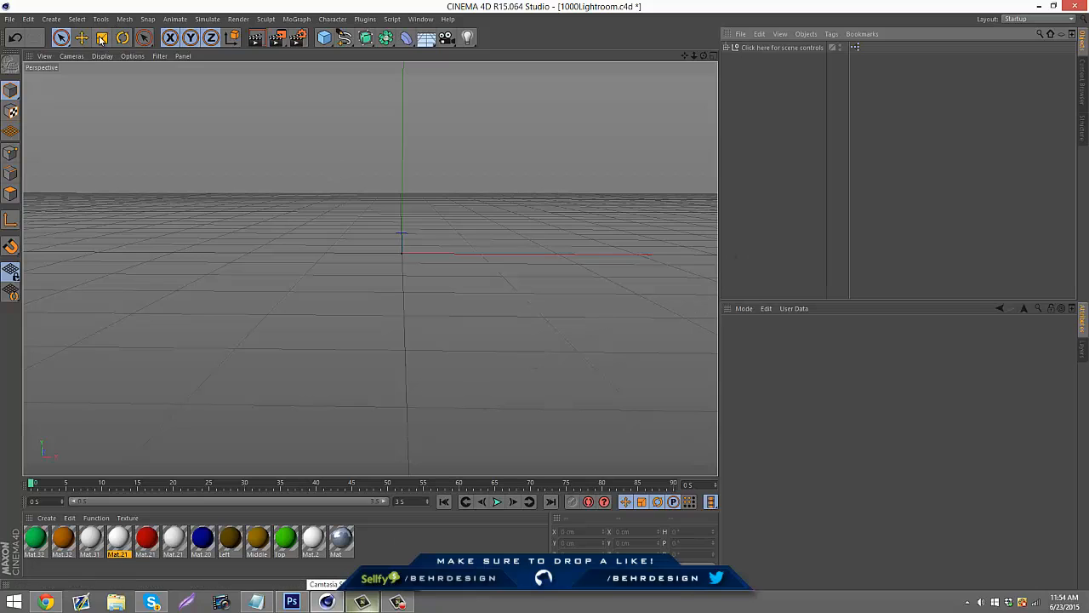
pyautogui.press('e')
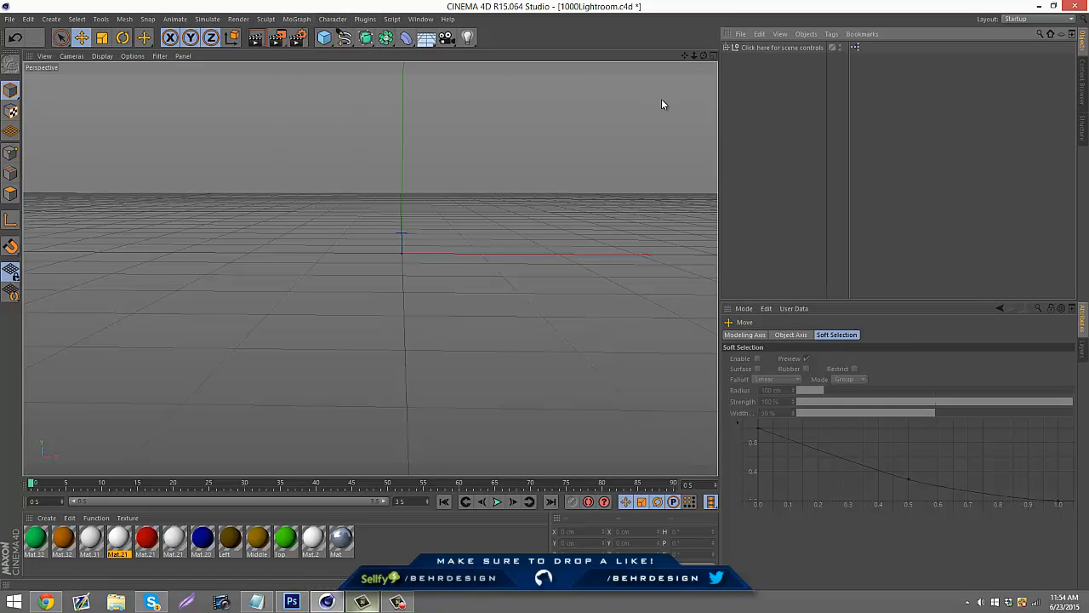
pyautogui.click(297, 18)
pyautogui.click(308, 149)
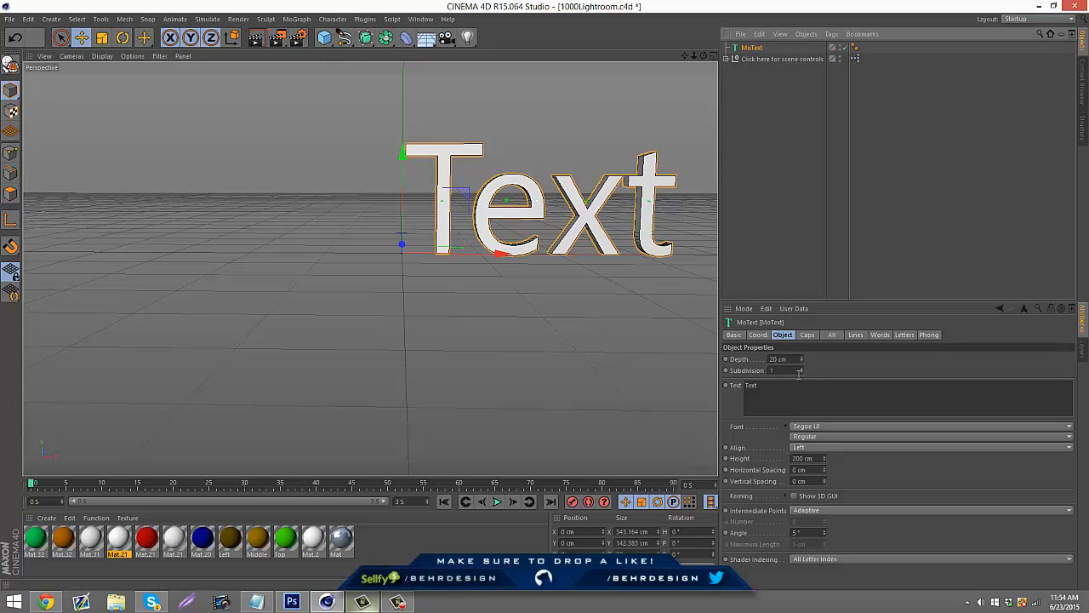
pyautogui.doubleClick(791, 387)
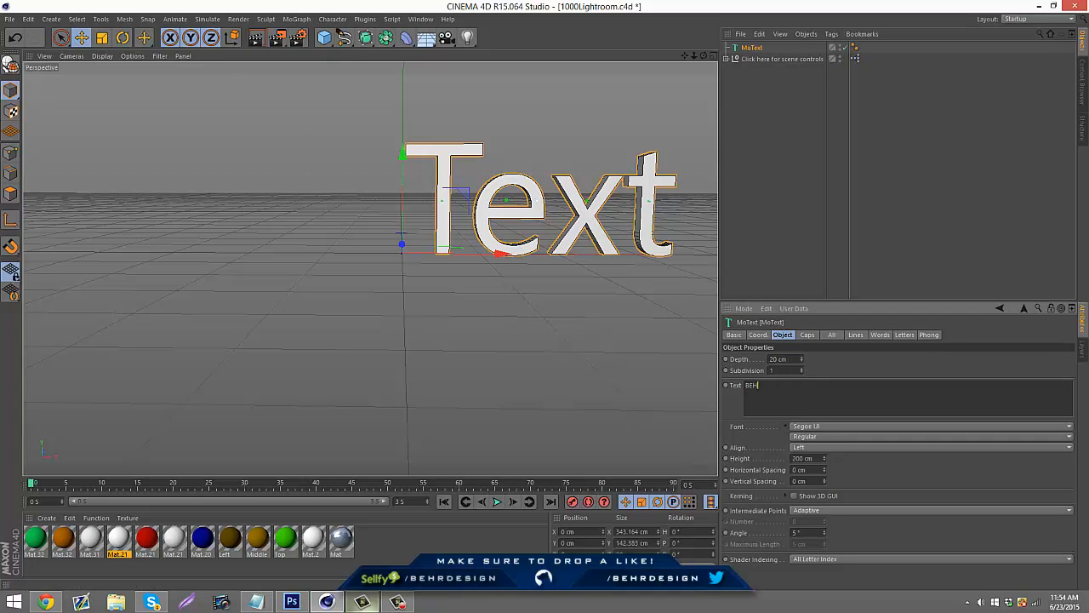
pyautogui.write('BEHR')
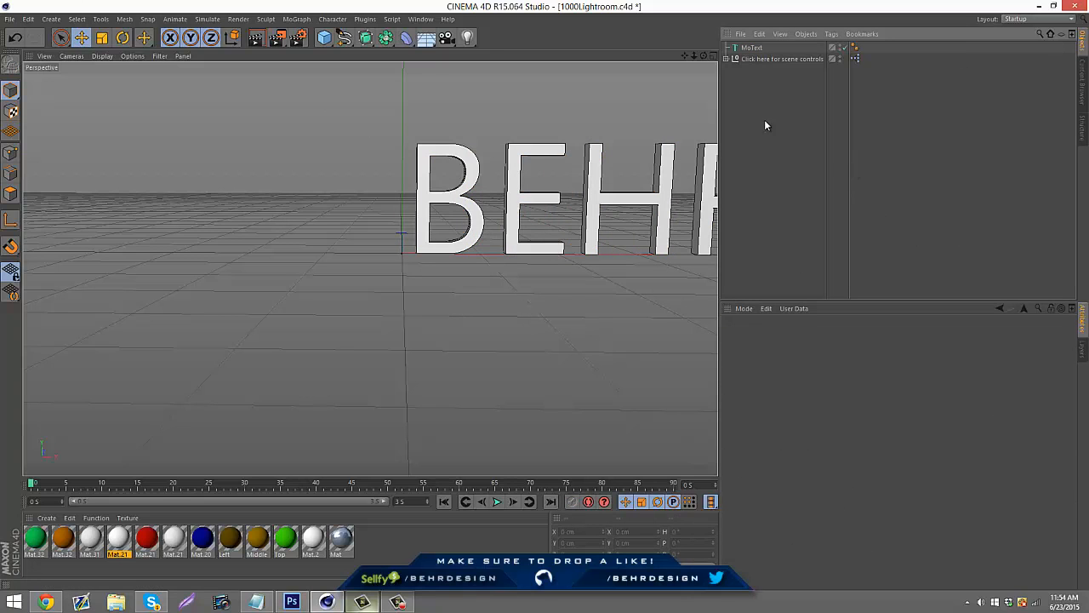
pyautogui.moveTo(494, 249); pyautogui.dragTo(306, 249)
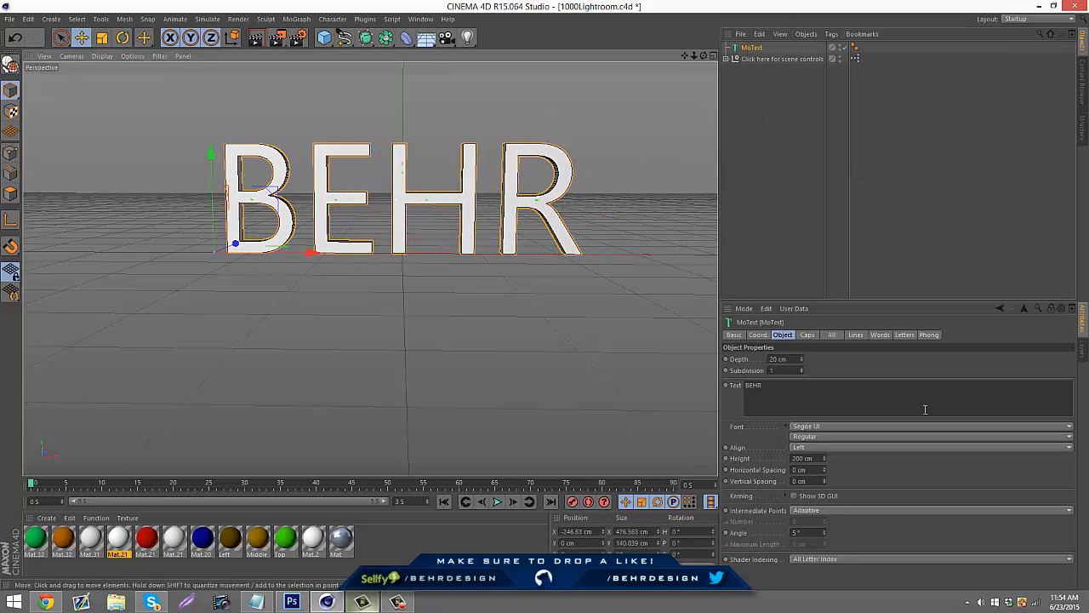
# Try the Nexa Bold font on the MoText object
pyautogui.click(810, 430)
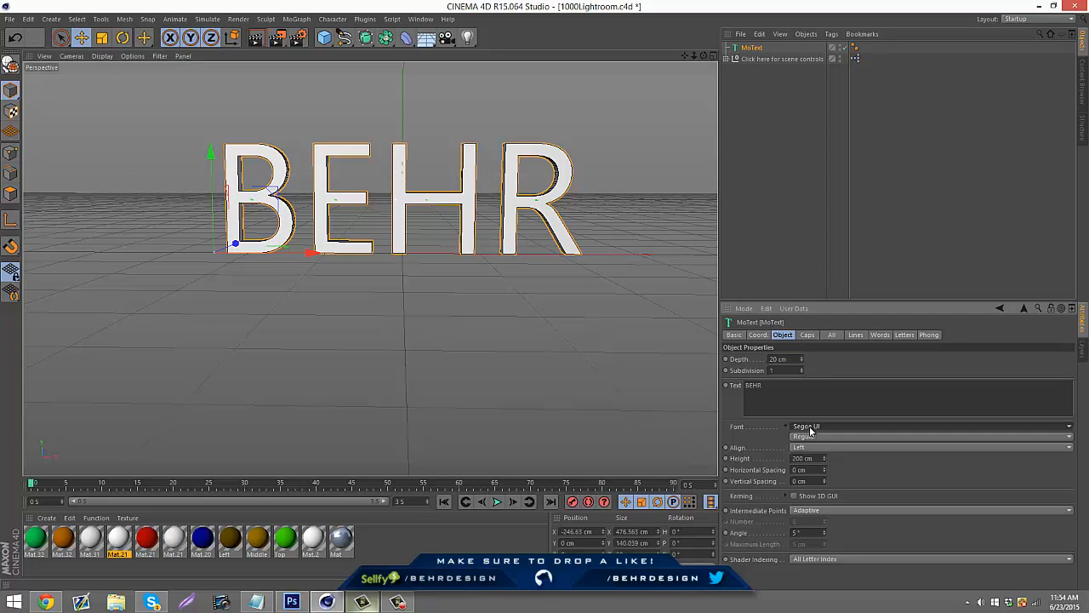
pyautogui.click(874, 423)
pyautogui.scroll(-5, 876, 423)
pyautogui.scroll(5, 974, 388)
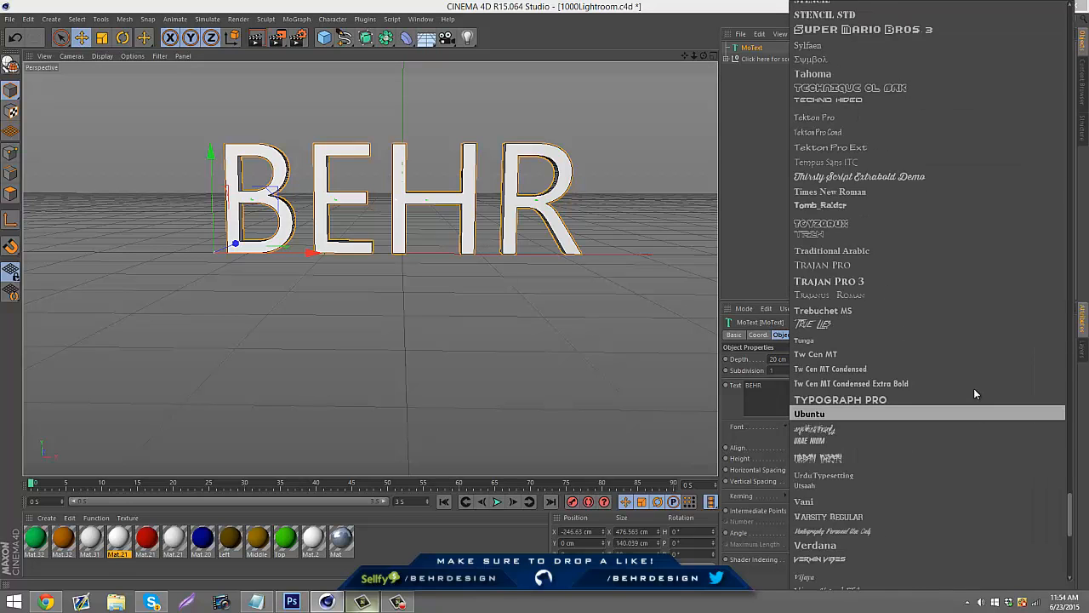
pyautogui.scroll(10, 947, 358)
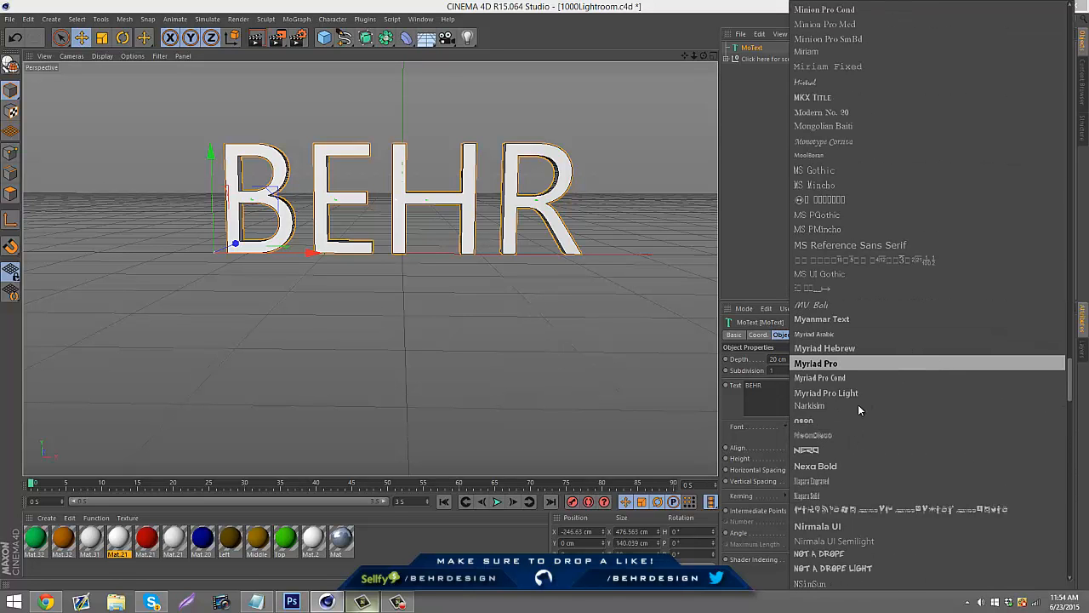
pyautogui.click(817, 466)
# Try the MoText wording in lowercase as behr
pyautogui.moveTo(511, 336); pyautogui.dragTo(445, 310)
pyautogui.write('n')
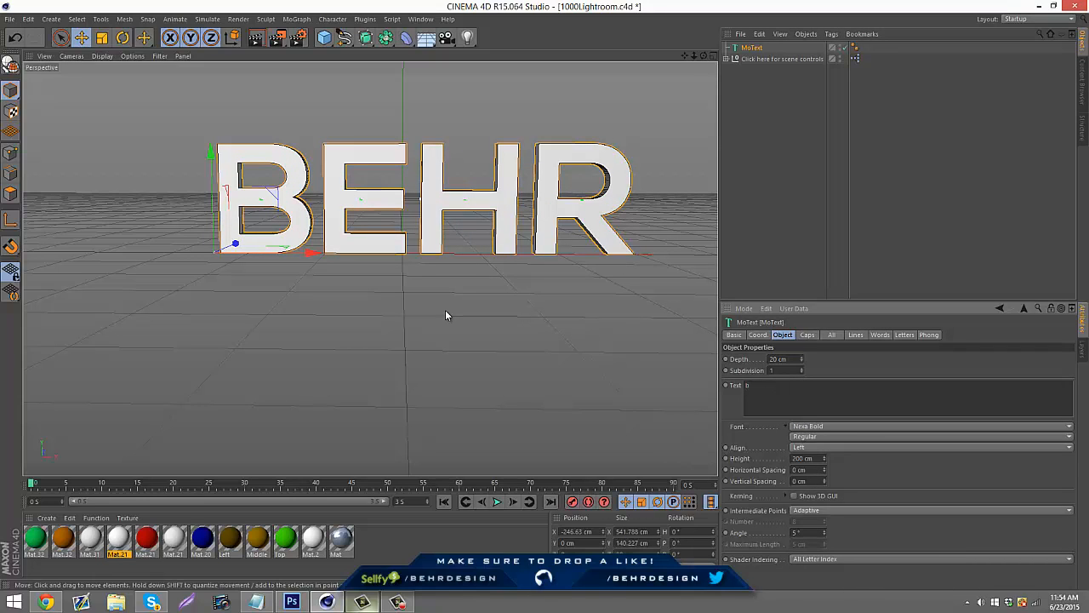
pyautogui.click(869, 223)
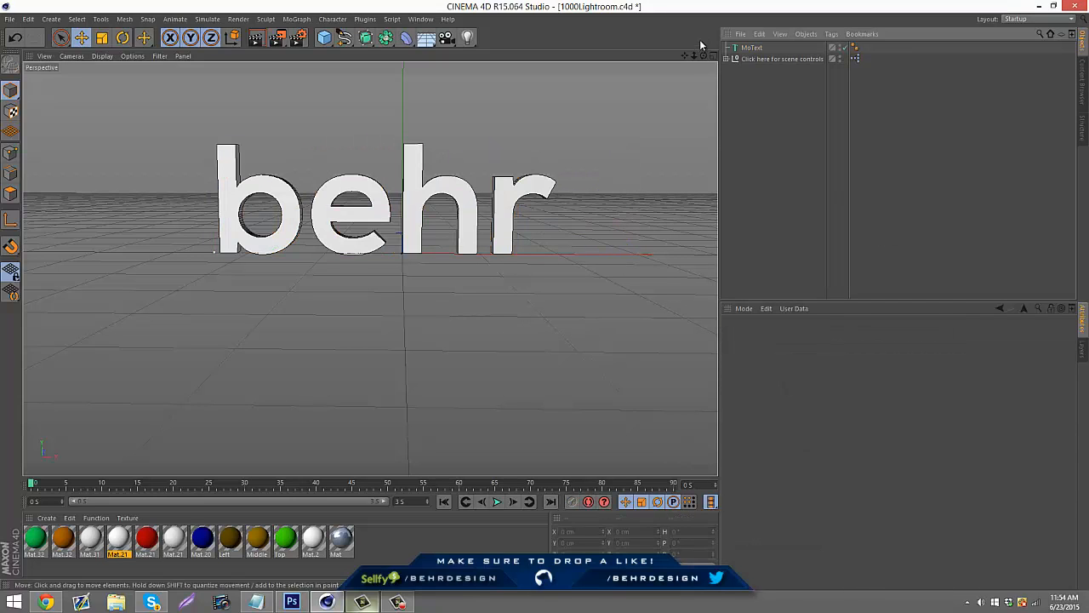
# Check the LUKI reference banner in the browser and try luki as the MoText wording
pyautogui.click(750, 51)
pyautogui.click(46, 602)
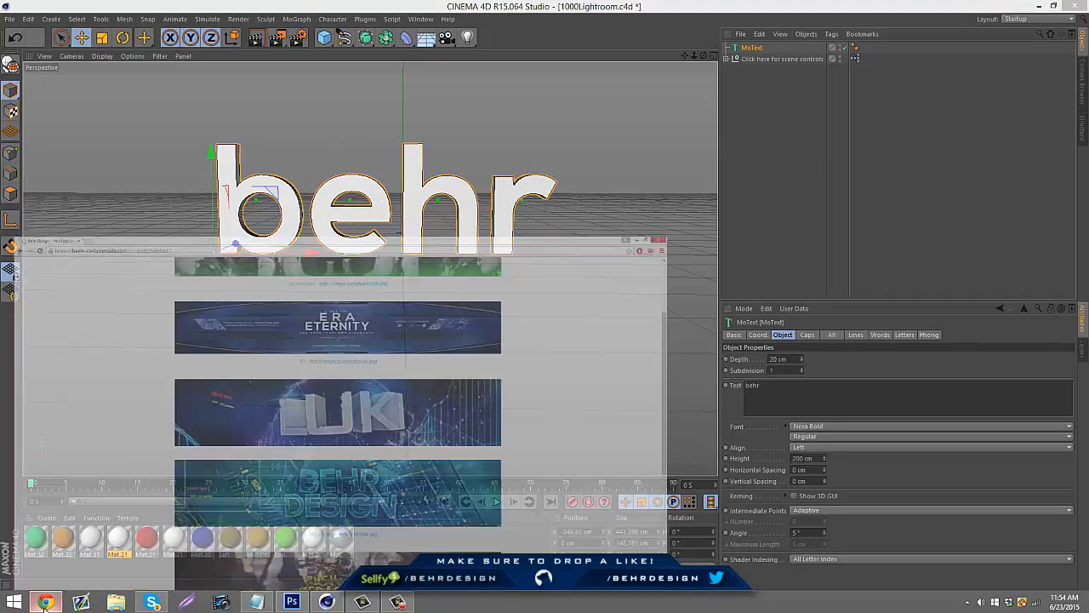
pyautogui.click(44, 603)
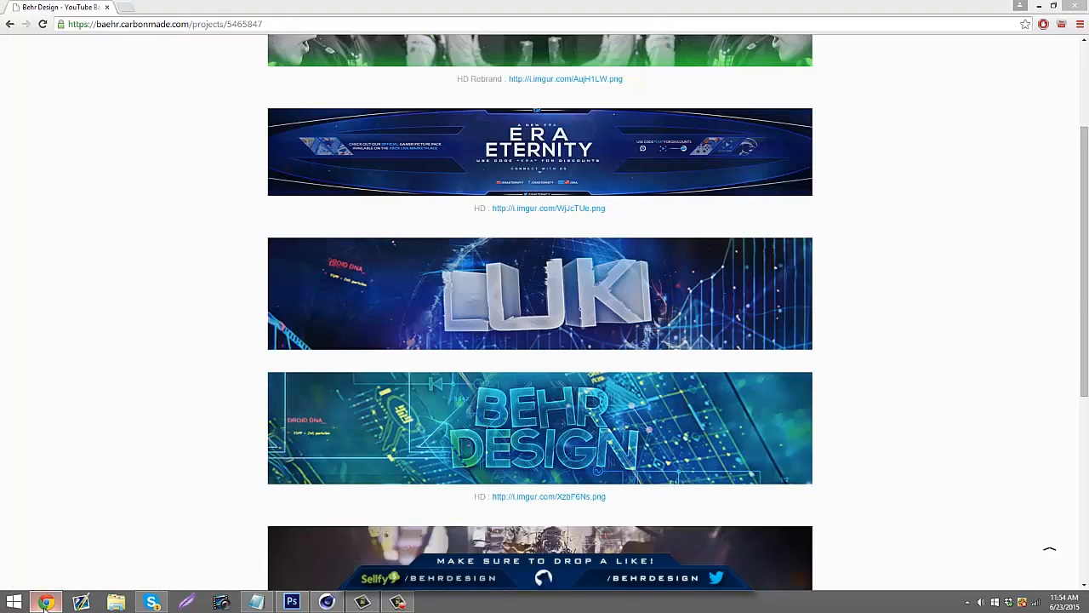
pyautogui.doubleClick(796, 392)
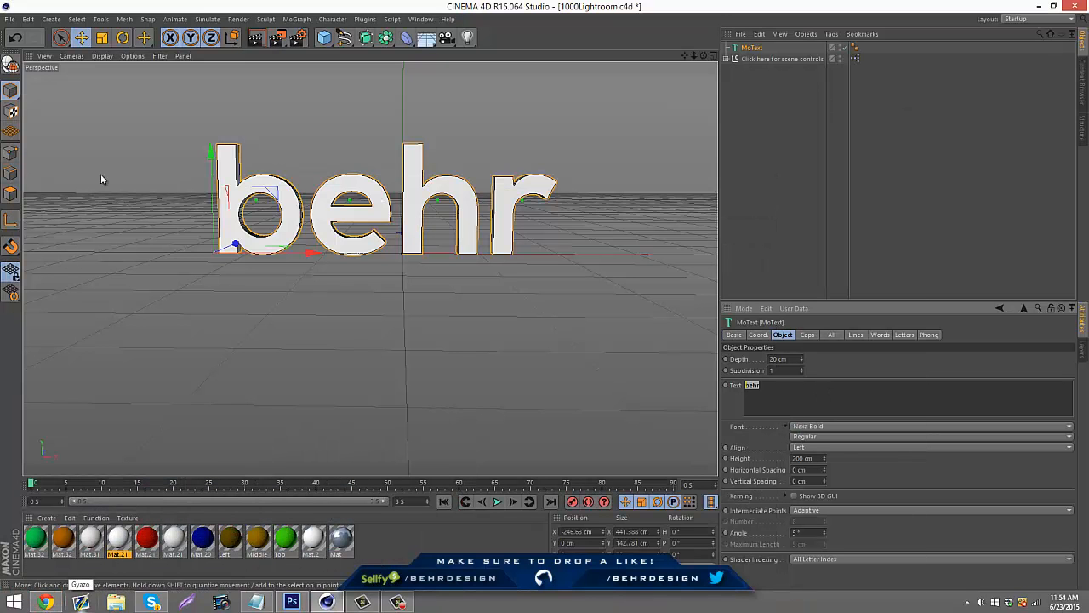
pyautogui.write('luki')
pyautogui.click(763, 119)
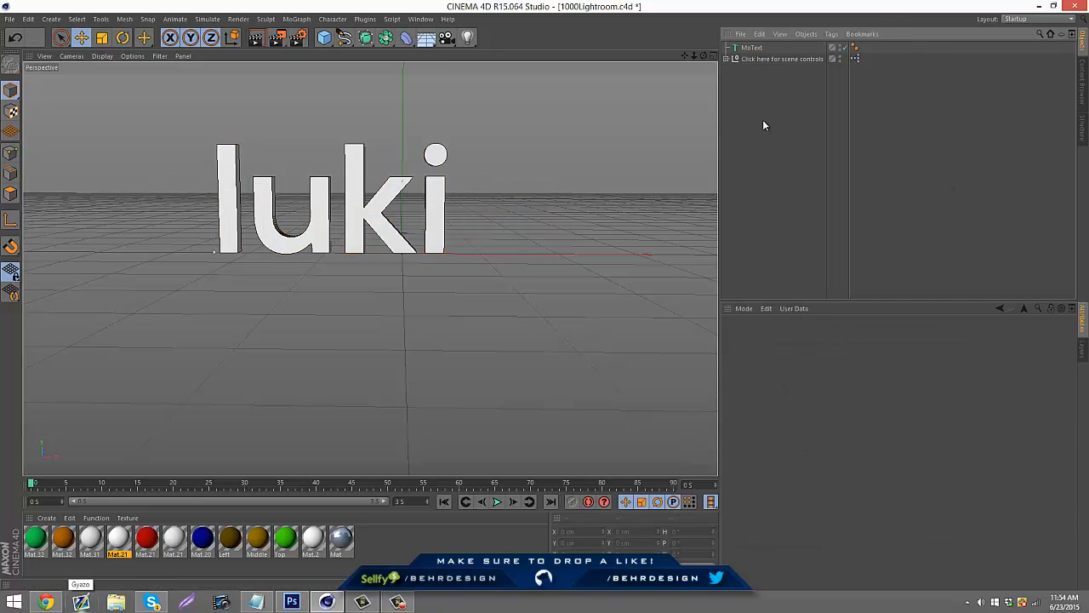
# Try the MoText wording in capitals as LUKI
pyautogui.click(749, 51)
pyautogui.write('L')
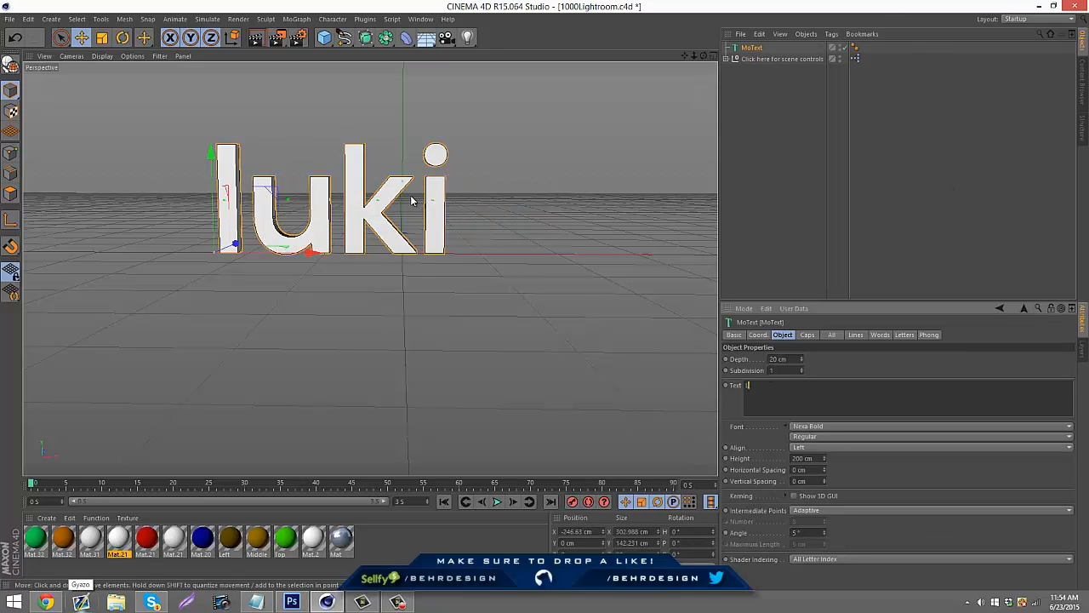
pyautogui.write('UKI')
pyautogui.click(764, 195)
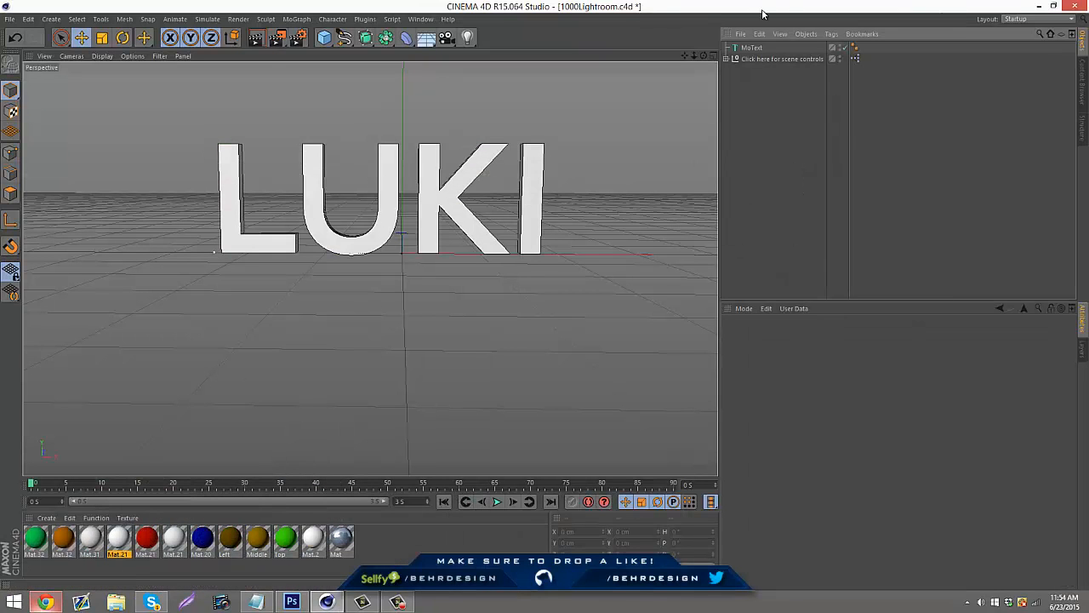
# Change the MoText font to BankGothic Bold
pyautogui.click(749, 47)
pyautogui.click(908, 428)
pyautogui.scroll(20, 894, 342)
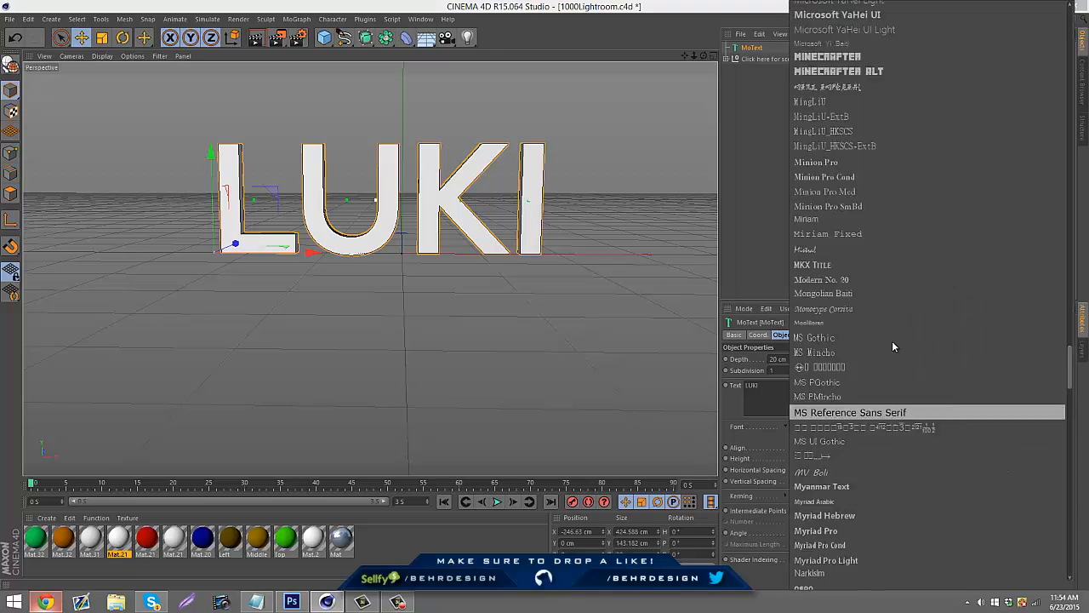
pyautogui.scroll(20, 895, 343)
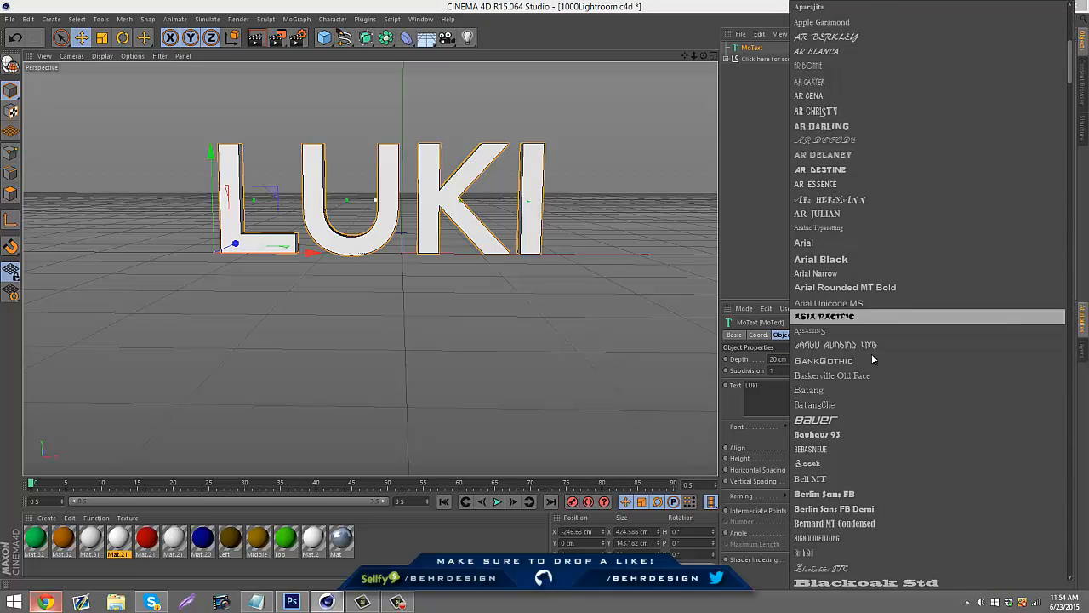
pyautogui.scroll(-3, 873, 358)
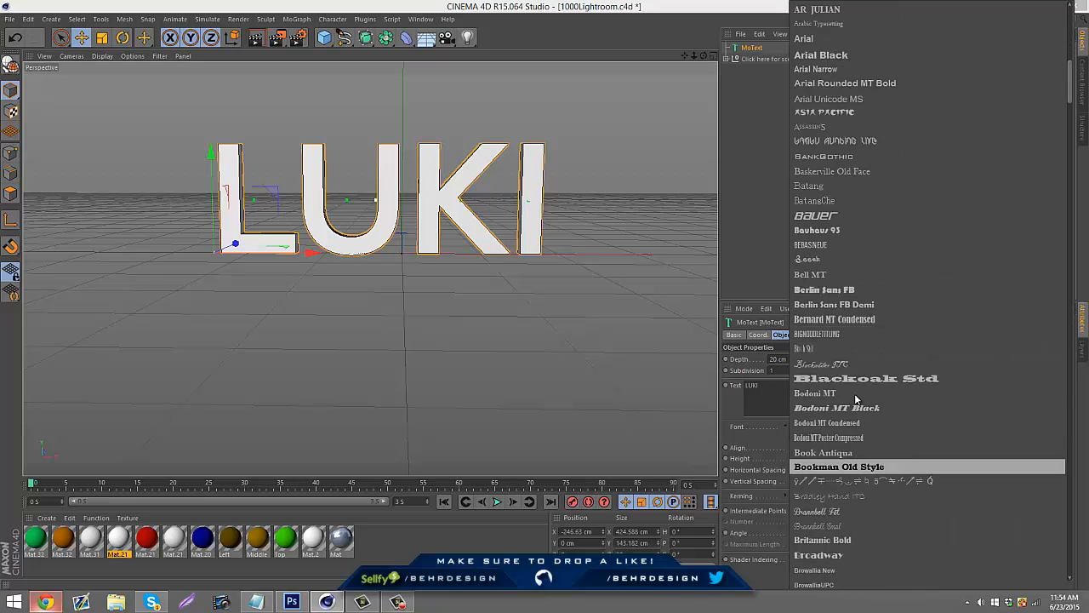
pyautogui.click(852, 226)
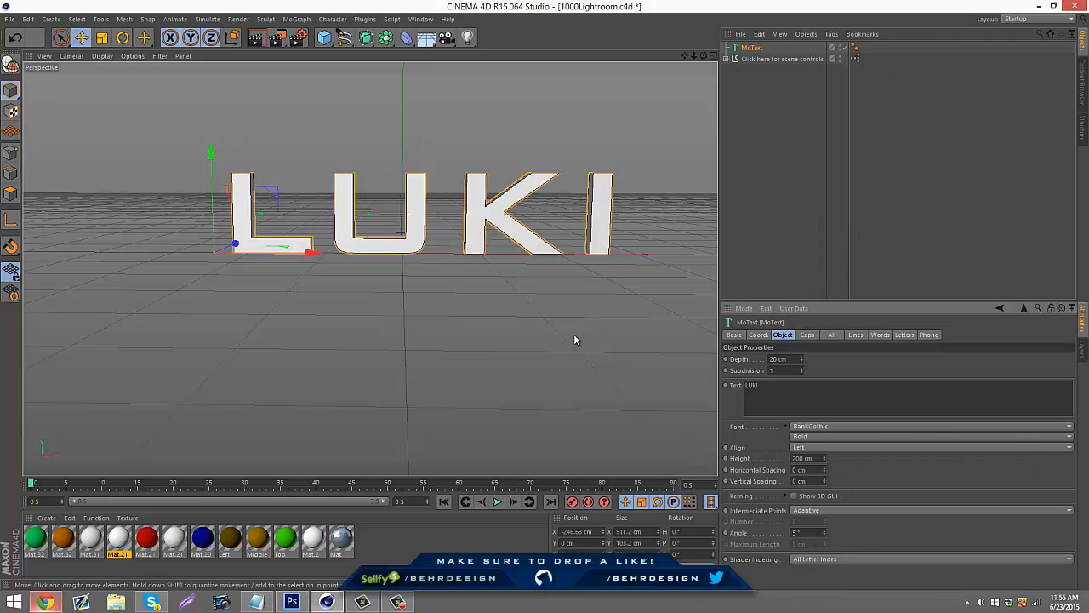
# Replace the MoText wording with BEHR in capitals
pyautogui.moveTo(784, 388); pyautogui.dragTo(459, 272)
pyautogui.write('BEHR')
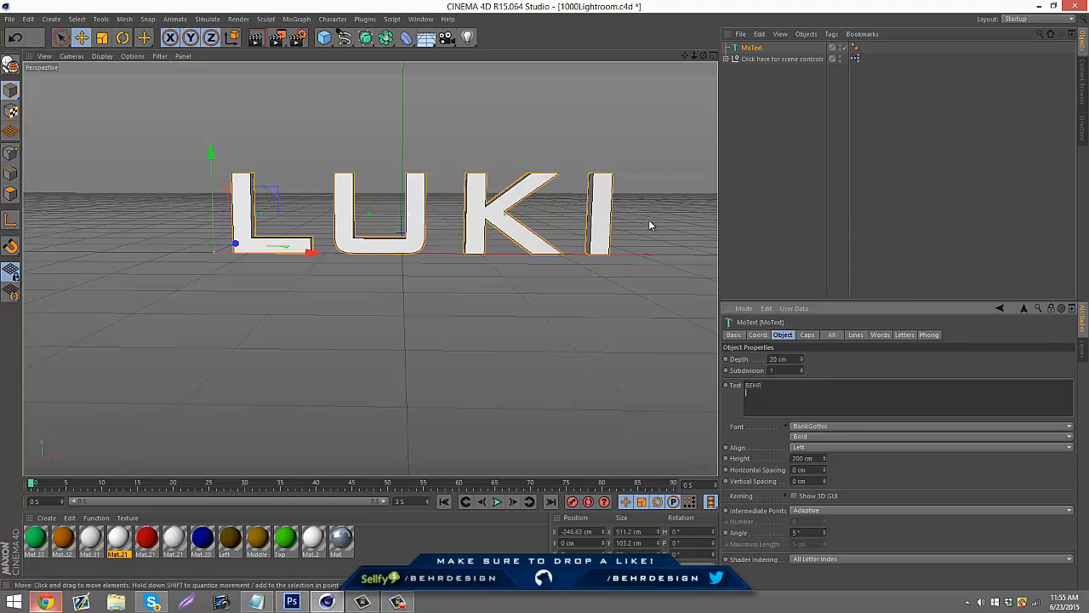
pyautogui.click(927, 135)
# Set the MoText depth to 103 cm and tighten its horizontal letter spacing to -32 cm
pyautogui.click(755, 49)
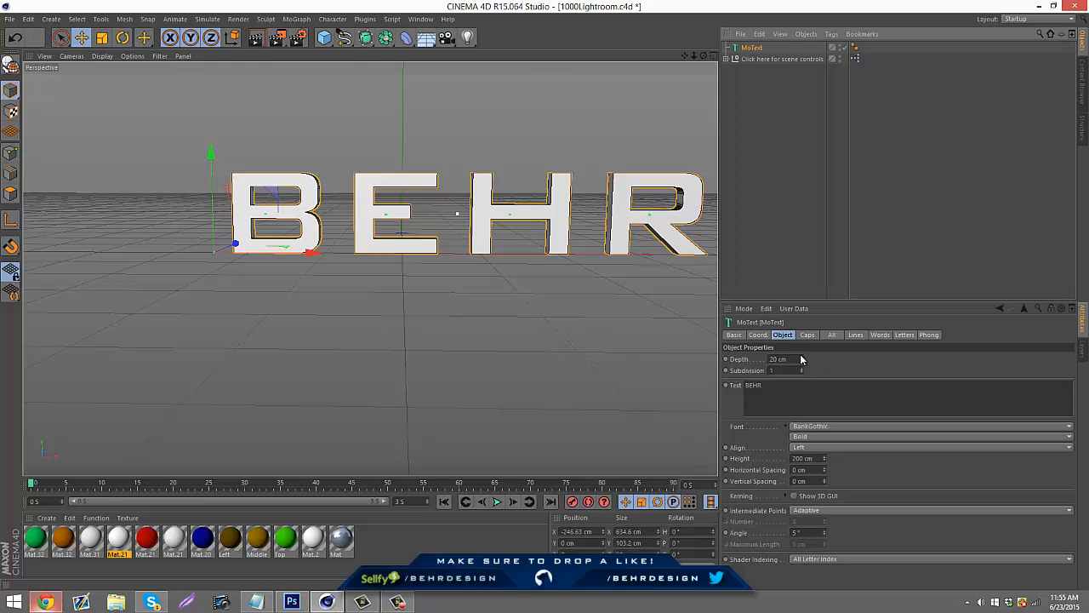
pyautogui.moveTo(800, 359); pyautogui.dragTo(802, 363)
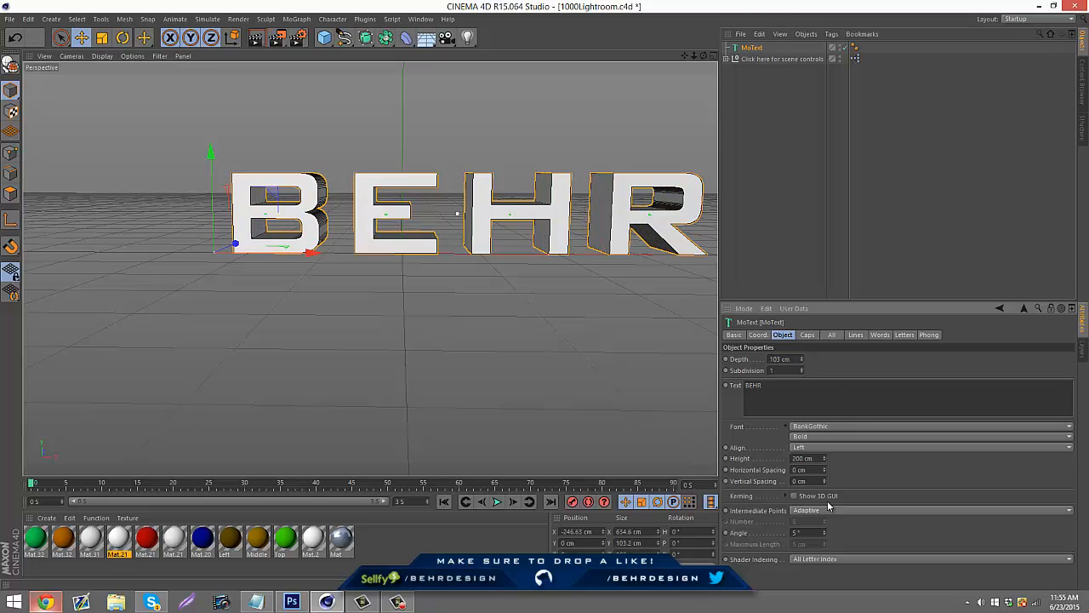
pyautogui.moveTo(825, 473); pyautogui.dragTo(828, 473)
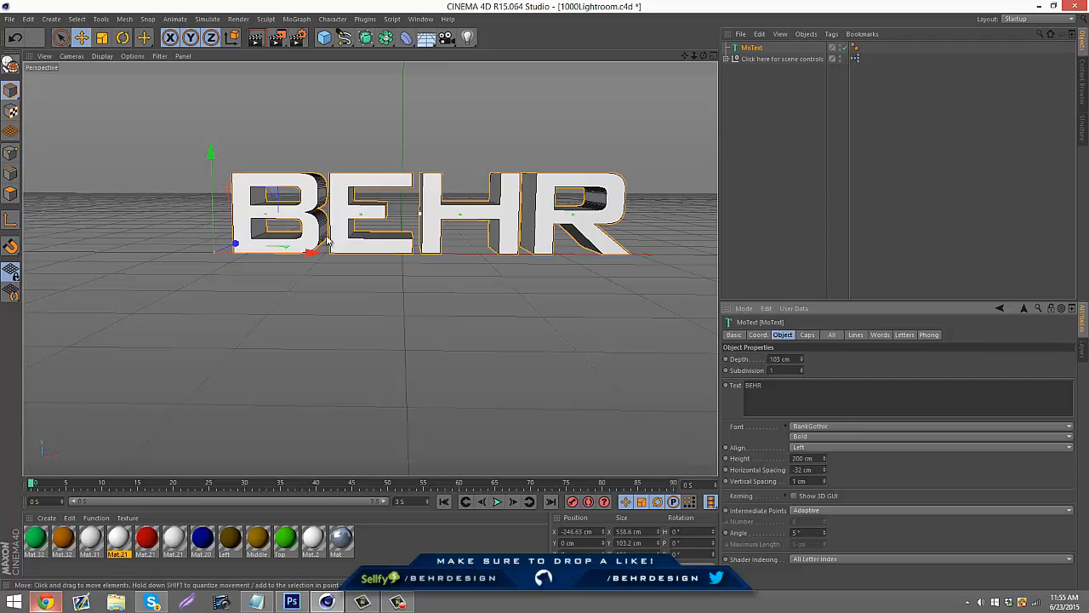
# Reposition the BEHR text to about X -297 cm and Y -23 cm so it sits centred in the scene
pyautogui.moveTo(314, 253); pyautogui.dragTo(294, 256)
pyautogui.moveTo(258, 209); pyautogui.dragTo(400, 213)
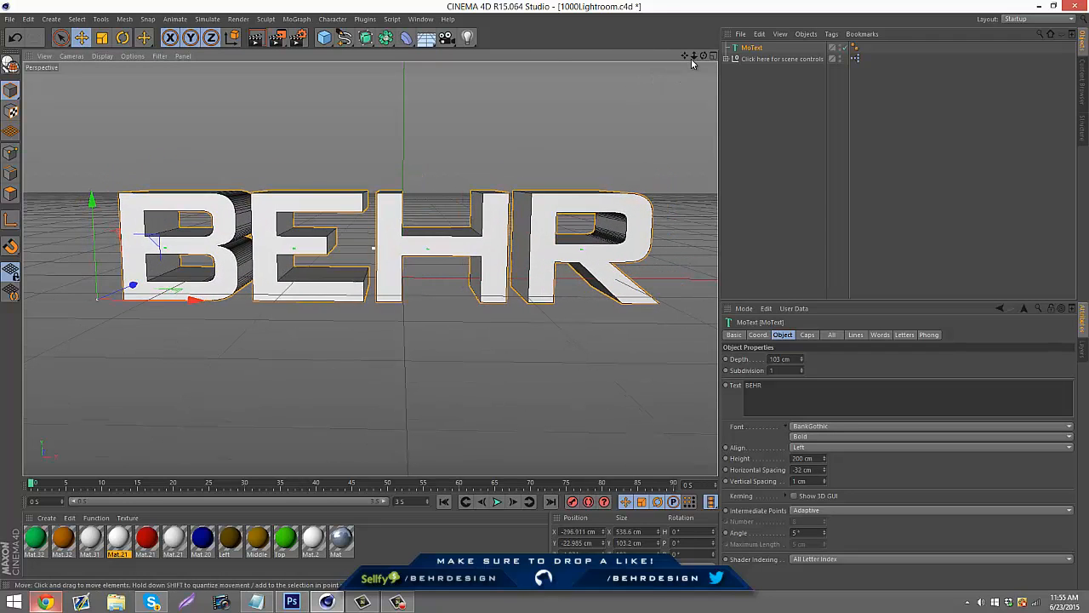
pyautogui.moveTo(704, 57); pyautogui.dragTo(547, 298)
# Compare with the reference banners in the browser, then add a Wrap deformer as a child of the MoText object
pyautogui.click(48, 603)
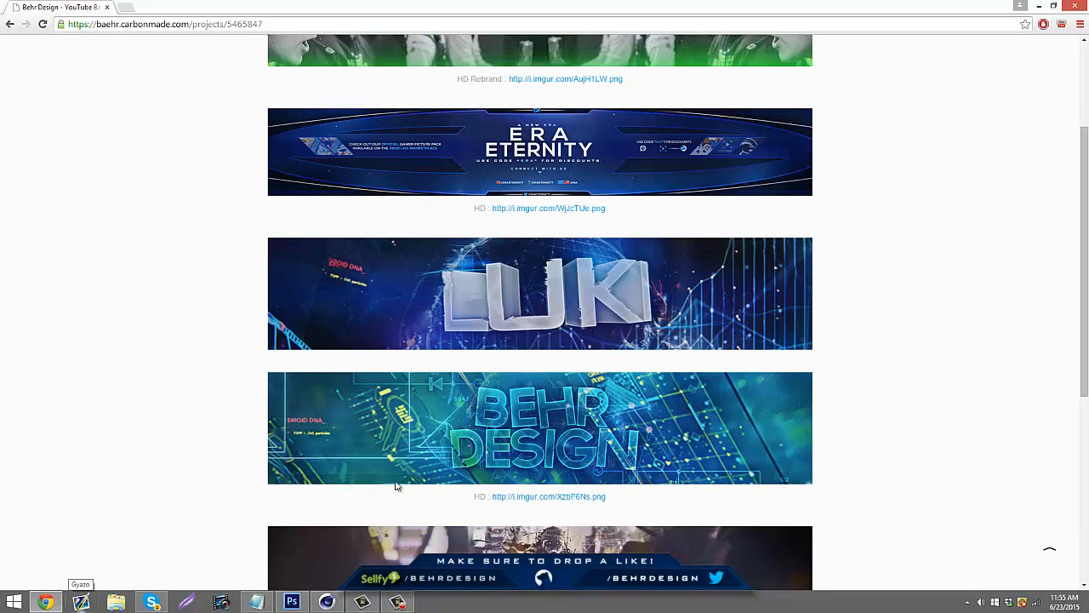
pyautogui.hotkey('alt', 'Tab')
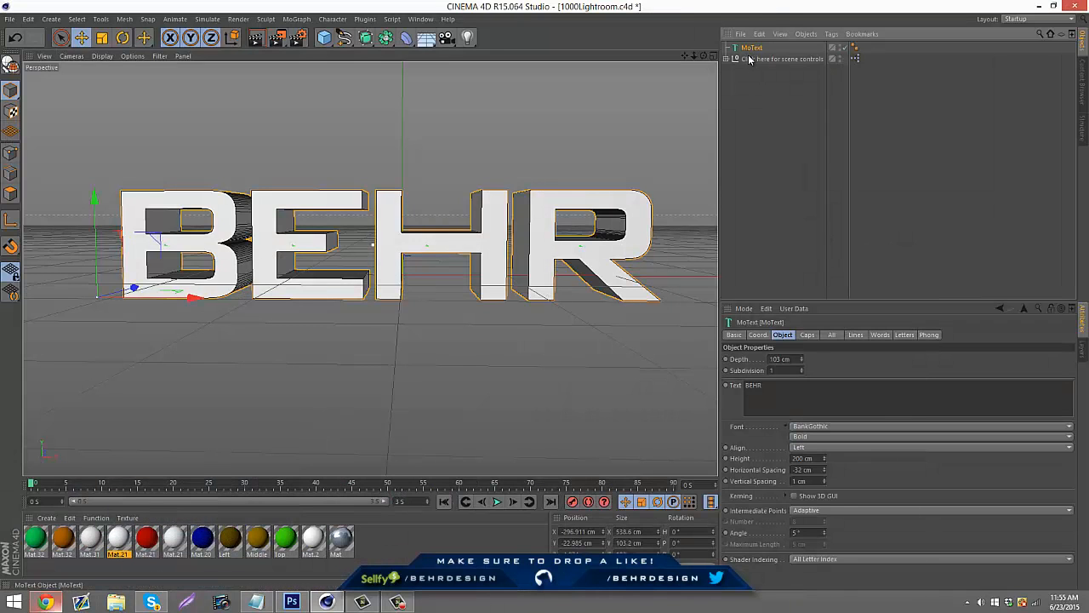
pyautogui.click(895, 109)
pyautogui.click(759, 48)
pyautogui.click(406, 37)
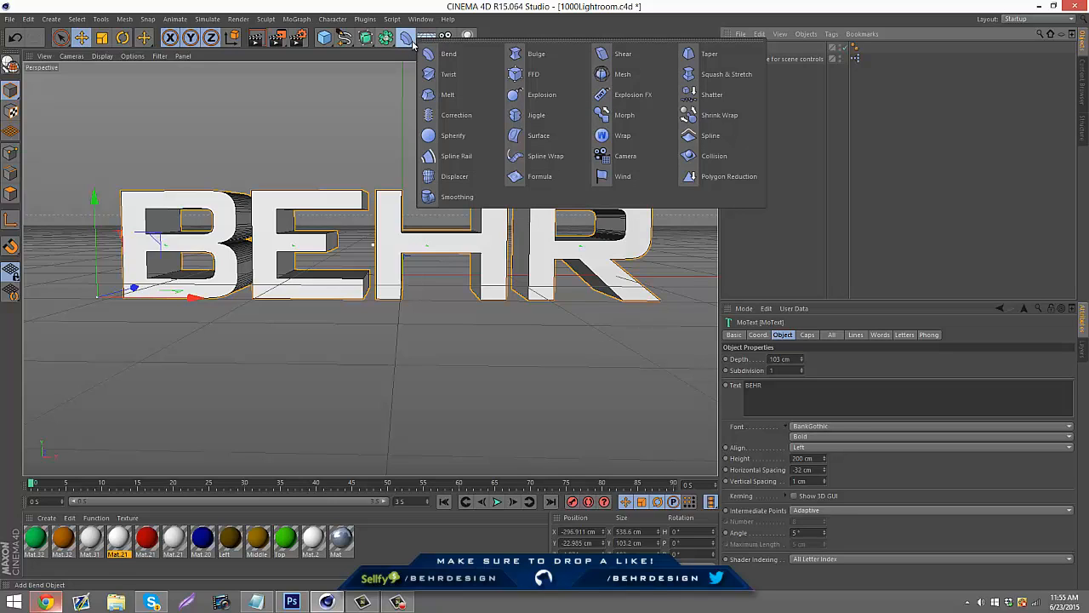
pyautogui.click(624, 141)
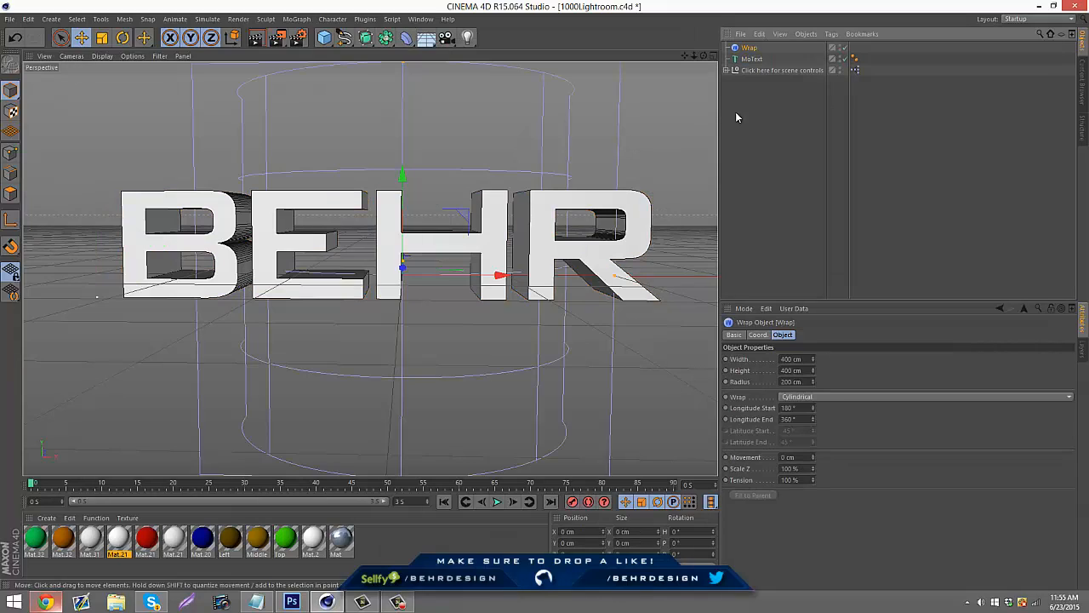
pyautogui.moveTo(753, 63); pyautogui.dragTo(767, 68)
pyautogui.click(750, 48)
pyautogui.click(755, 59)
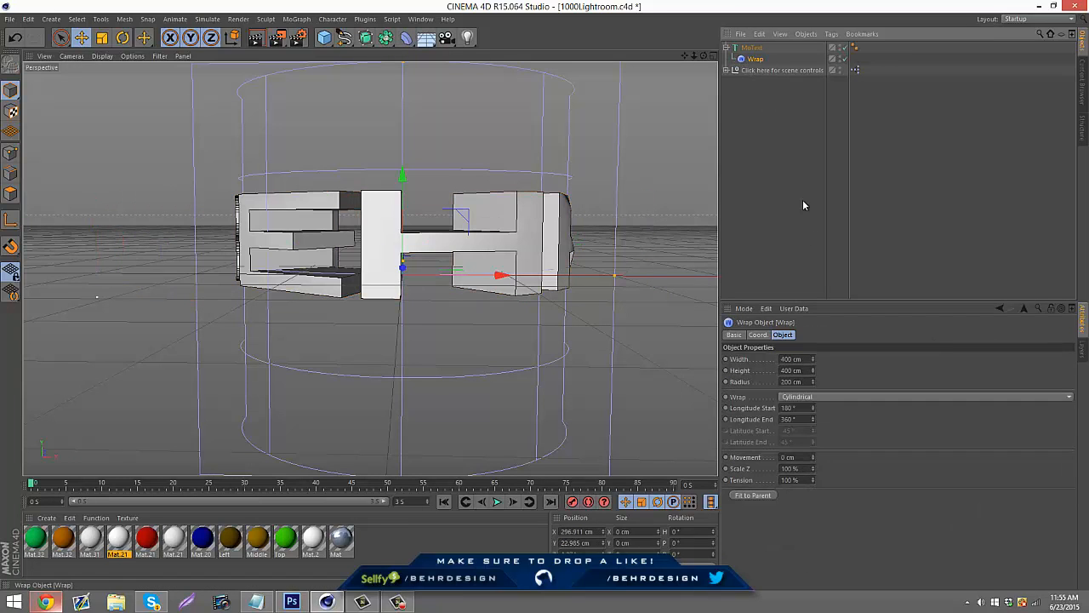
# Set the Wrap deformer's longitude to 235° start and 320° end, its radius to 257 cm, and move it to about X 331 cm
pyautogui.moveTo(814, 425)
pyautogui.mouseDown()
pyautogui.moveTo(818, 440)
pyautogui.moveTo(812, 408)
pyautogui.moveTo(814, 420)
pyautogui.mouseUp()
pyautogui.moveTo(502, 276)
pyautogui.mouseDown()
pyautogui.moveTo(487, 276)
pyautogui.moveTo(505, 276)
pyautogui.mouseUp()
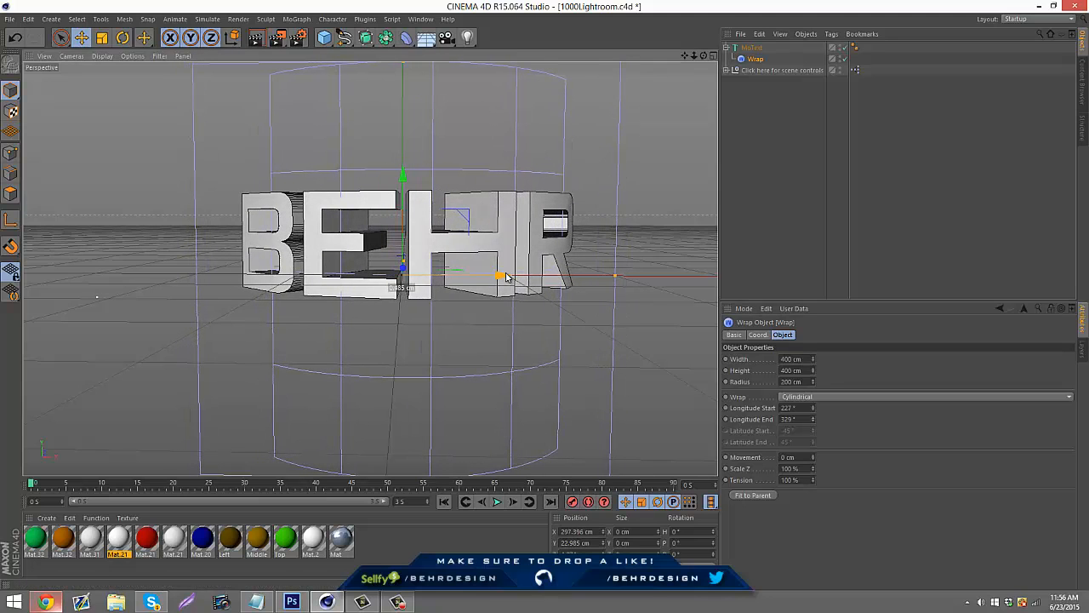
pyautogui.moveTo(815, 416); pyautogui.dragTo(814, 407)
pyautogui.click(813, 406)
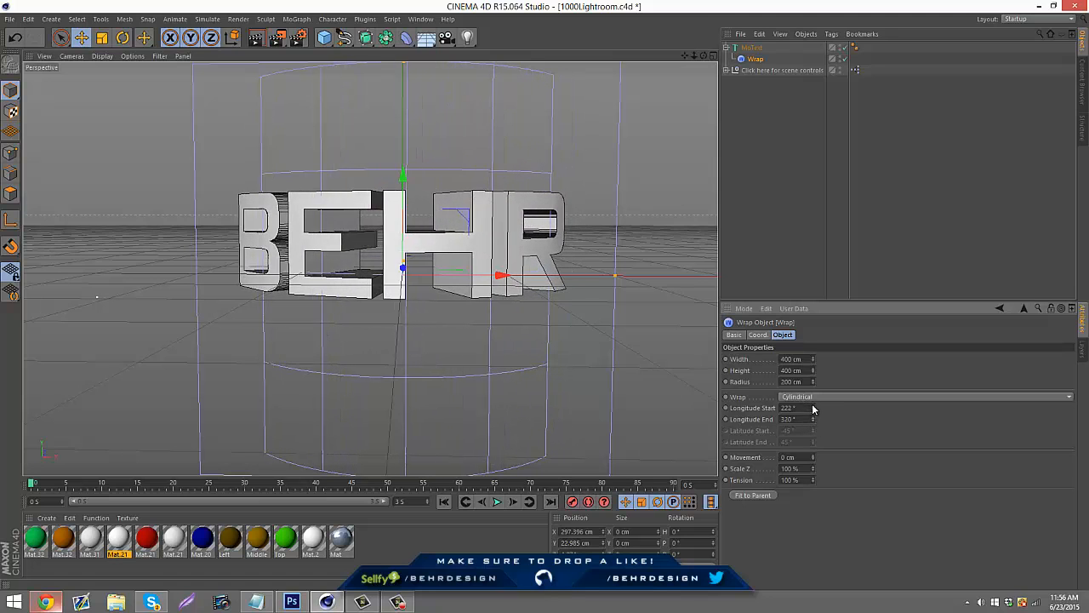
pyautogui.moveTo(507, 281); pyautogui.dragTo(528, 289)
pyautogui.moveTo(815, 409); pyautogui.dragTo(813, 385)
pyautogui.moveTo(527, 276); pyautogui.dragTo(537, 277)
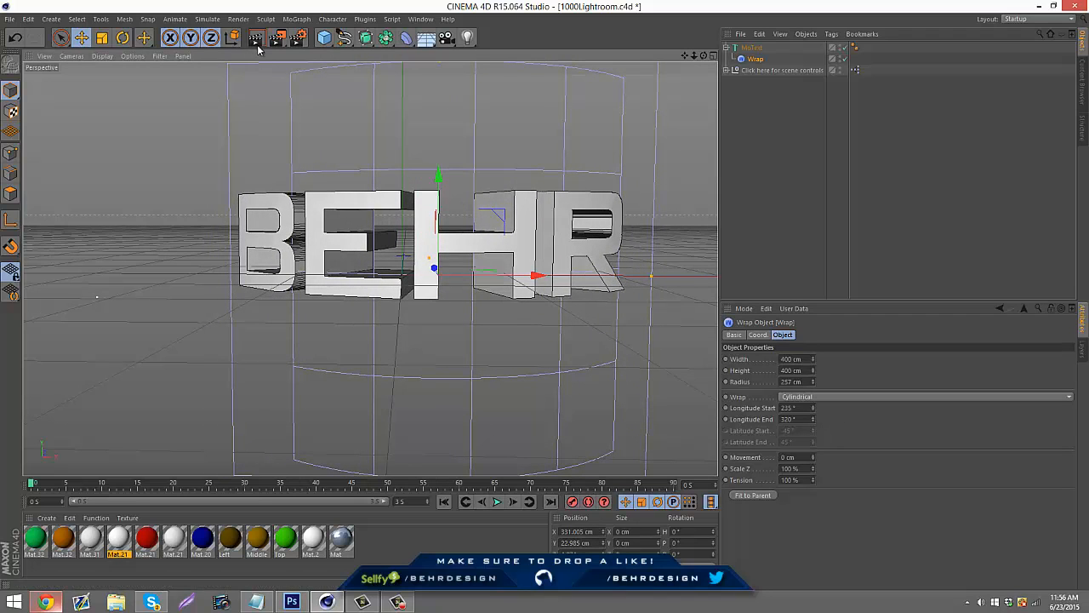
# Add an Omni light, place it just below the E and H of the text, and render the view
pyautogui.click(257, 39)
pyautogui.click(467, 37)
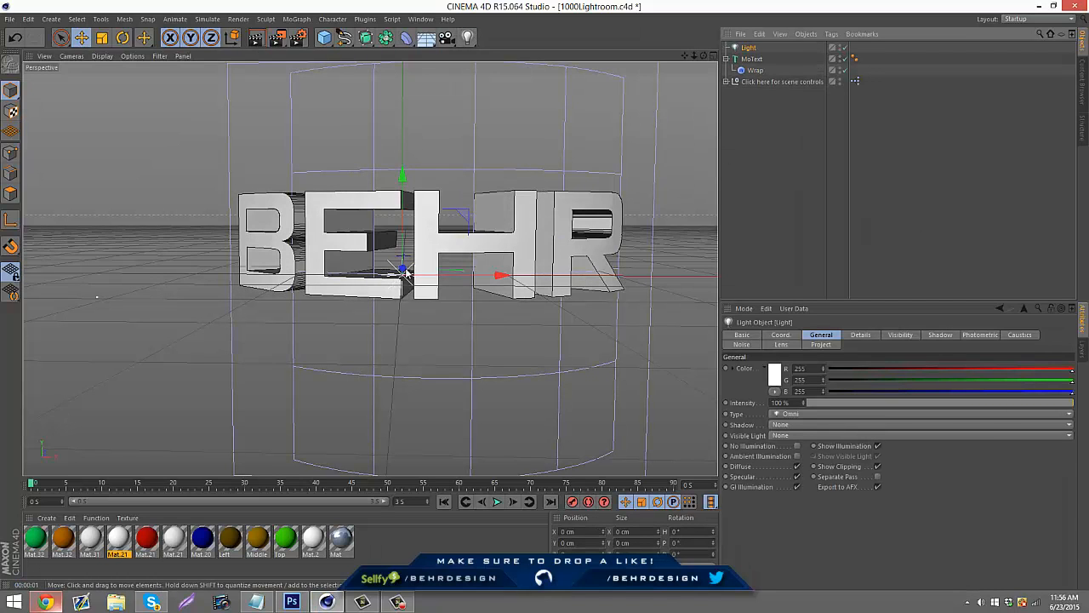
pyautogui.moveTo(404, 273); pyautogui.dragTo(389, 204)
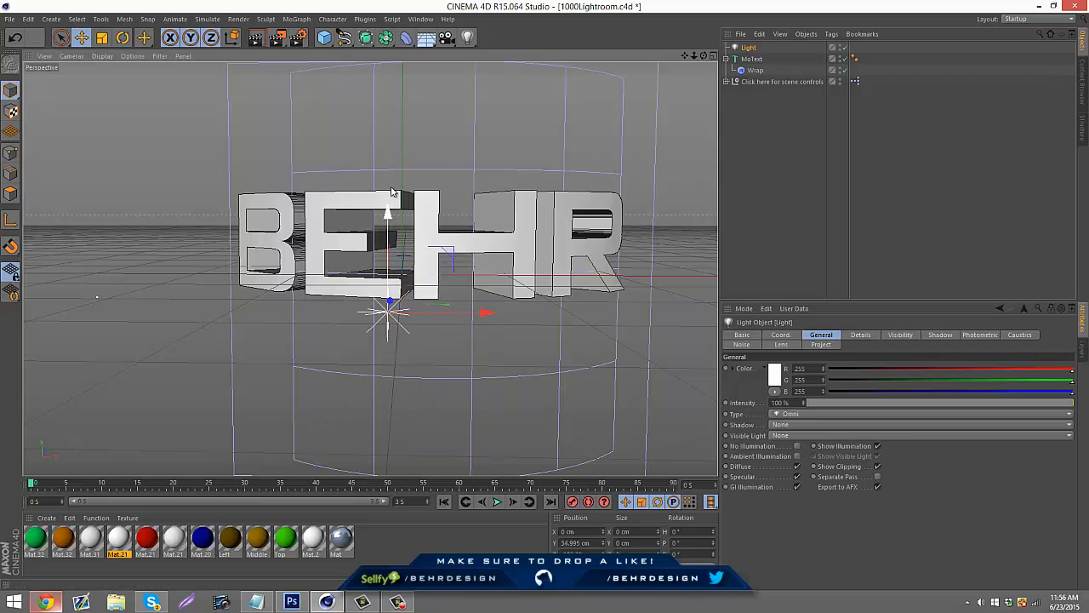
pyautogui.click(257, 38)
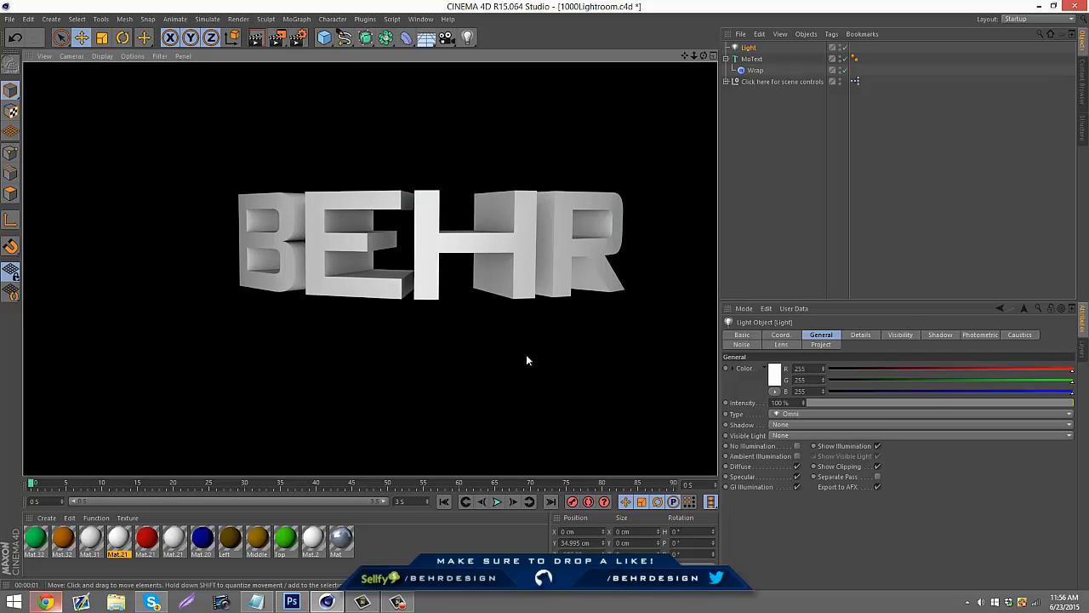
# Move the Wrap deformer back along X to about 300 cm
pyautogui.click(755, 70)
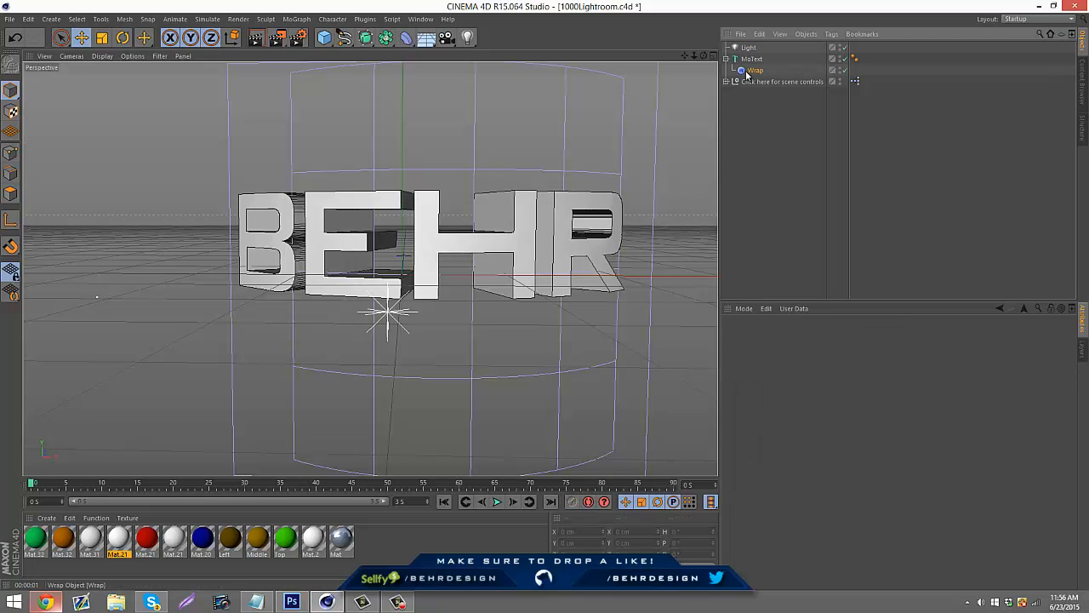
pyautogui.moveTo(532, 275); pyautogui.dragTo(509, 279)
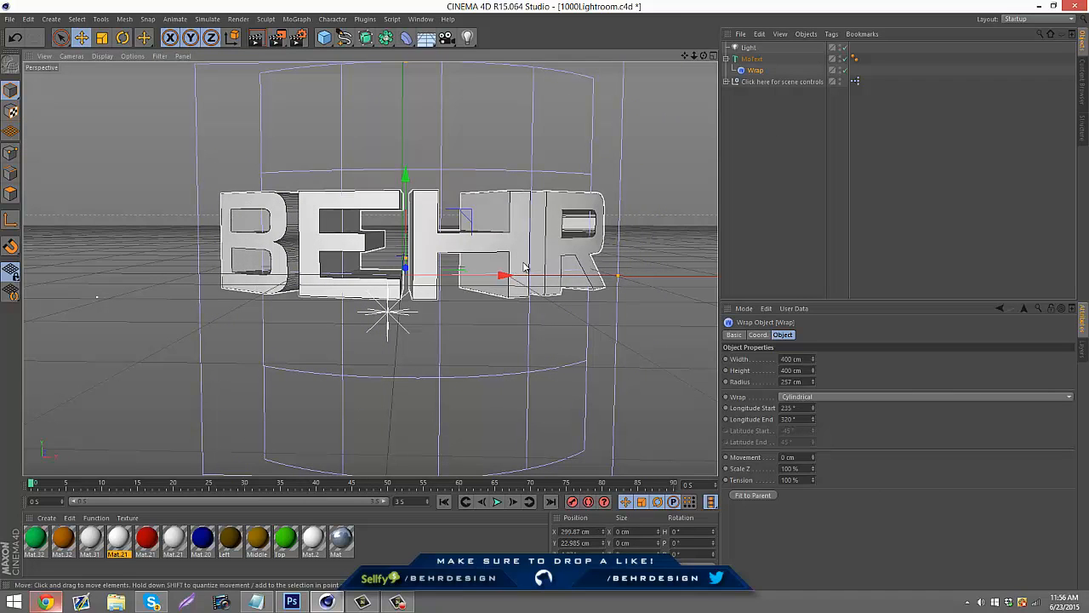
pyautogui.click(845, 162)
pyautogui.click(727, 58)
pyautogui.click(726, 58)
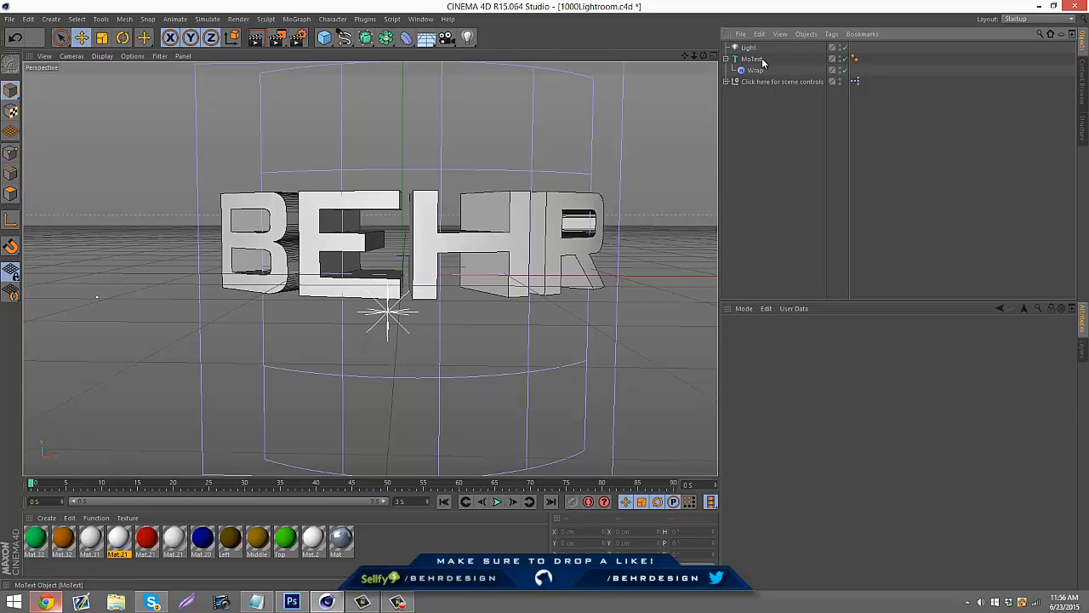
# Add a MoGraph Random effector to the BEHR MoText object
pyautogui.click(764, 63)
pyautogui.click(727, 58)
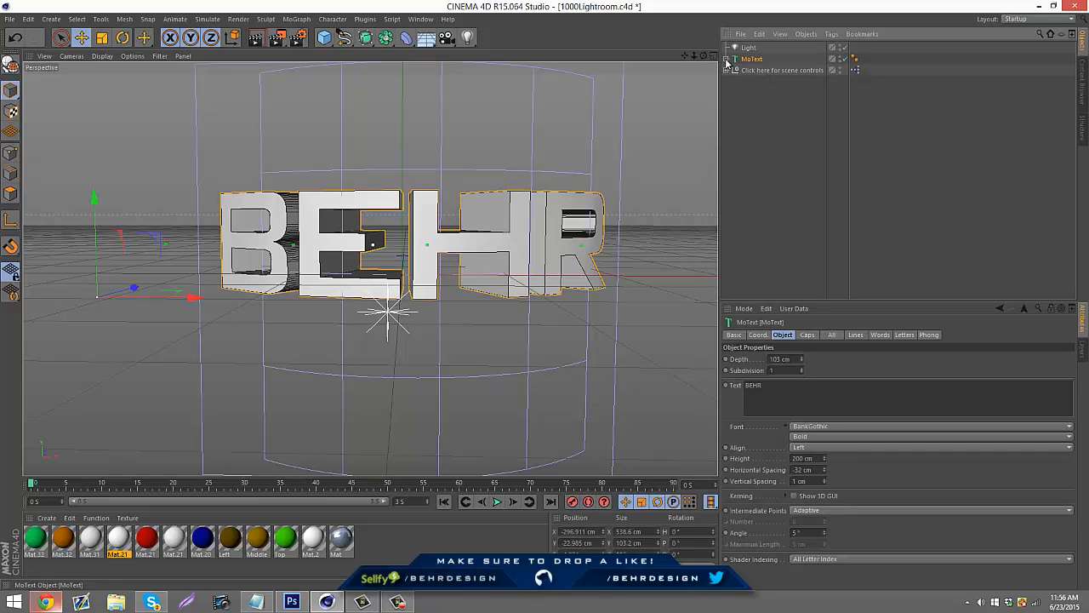
pyautogui.click(296, 19)
pyautogui.moveTo(316, 36)
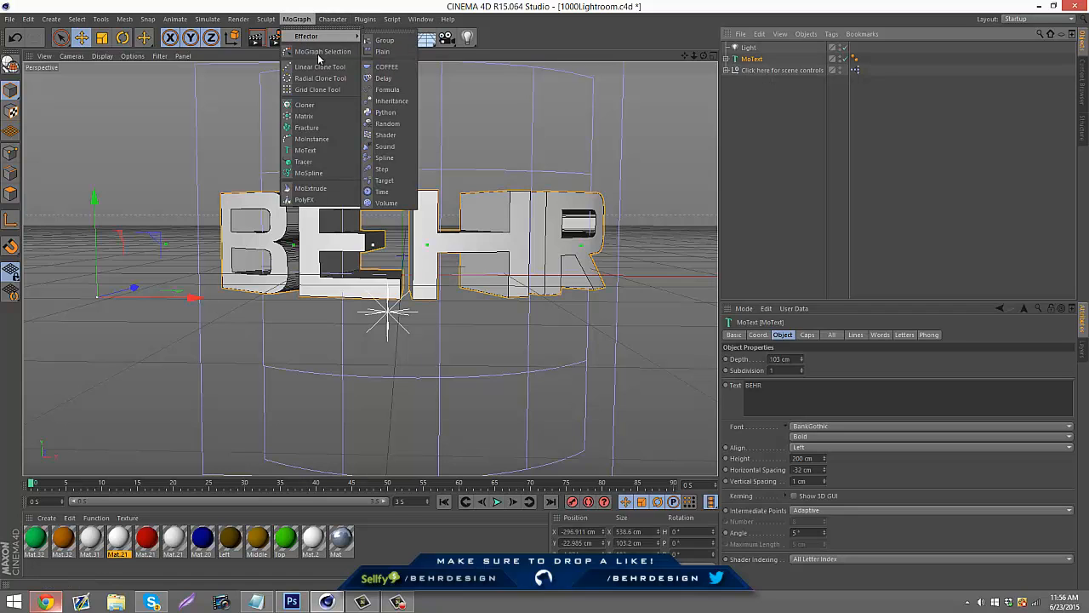
pyautogui.click(409, 126)
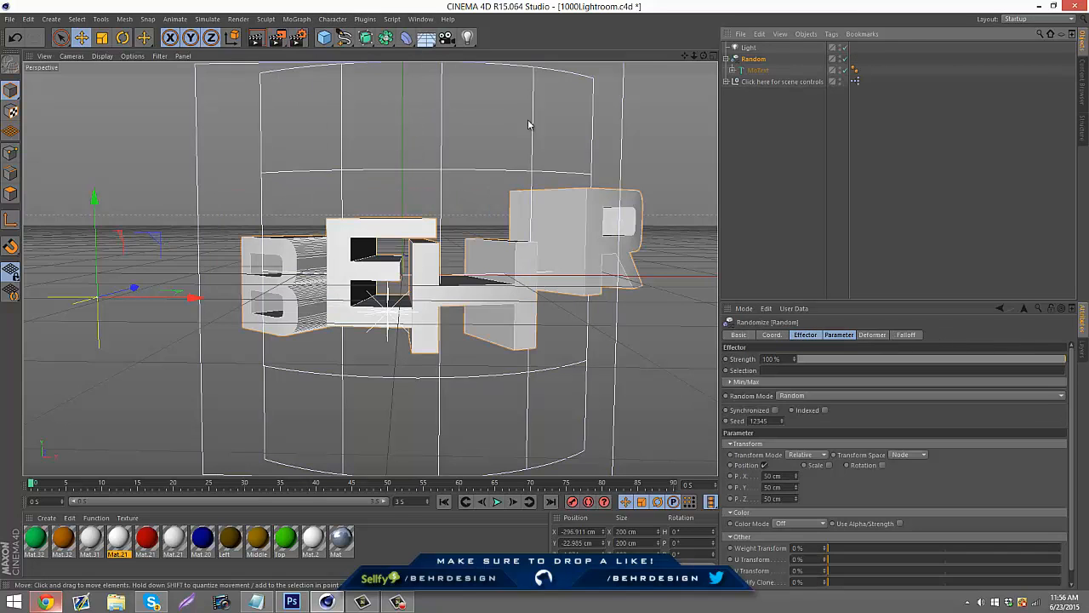
# Set the Random effector's strength to 7% and its position offsets to X 117 cm, Y -23 cm and Z 209 cm
pyautogui.moveTo(818, 363); pyautogui.dragTo(841, 364)
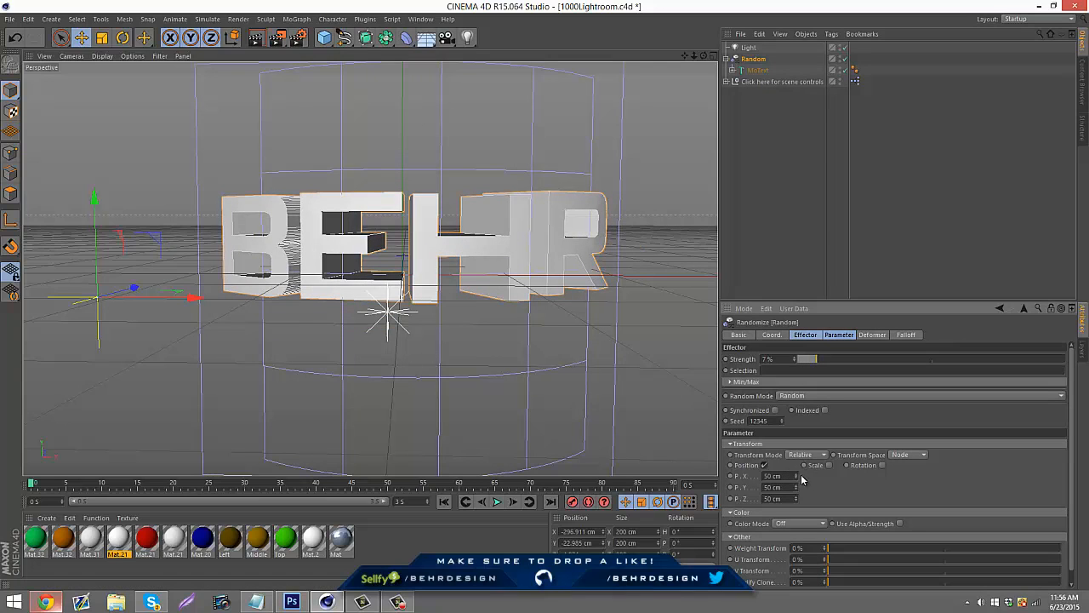
pyautogui.moveTo(794, 476); pyautogui.dragTo(798, 500)
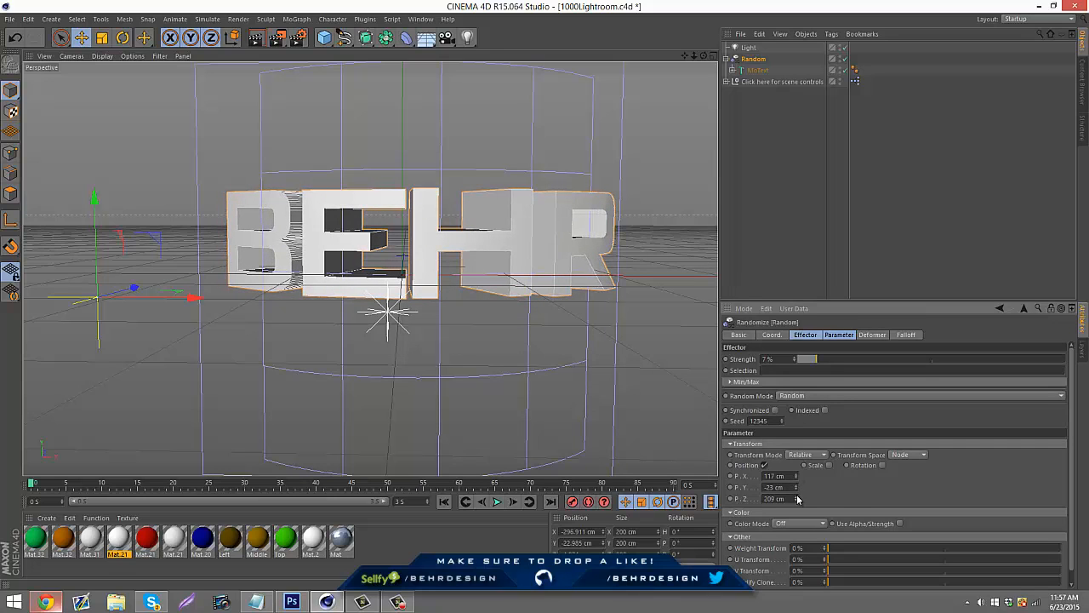
# Try random rotation on all three axes of the Random effector, and undo those rotation changes
pyautogui.click(883, 465)
pyautogui.moveTo(914, 483); pyautogui.dragTo(917, 505)
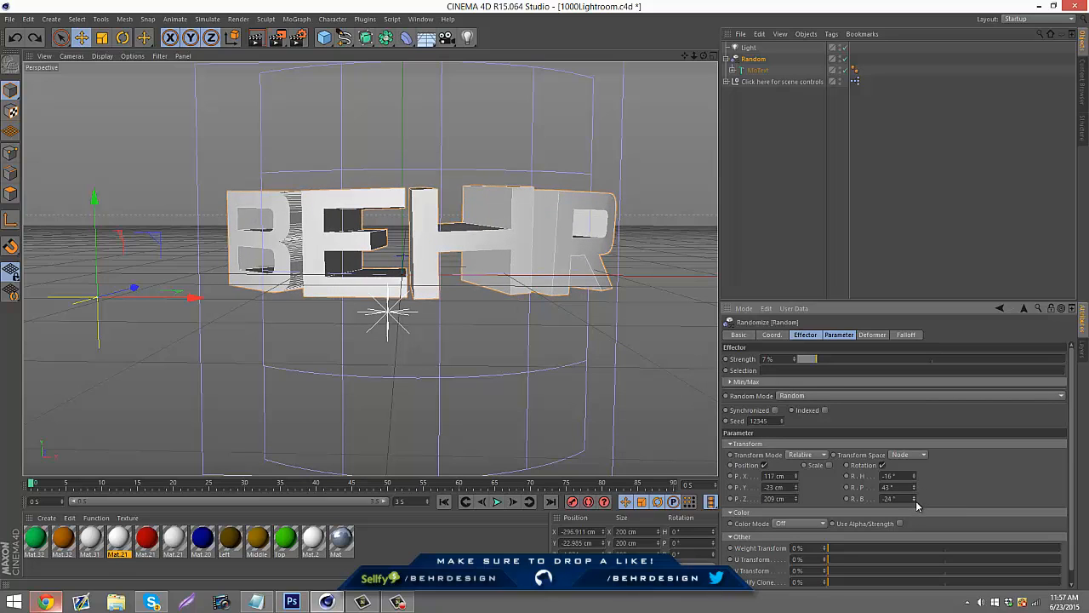
pyautogui.hotkey('ctrl', 'z')
pyautogui.hotkey('ctrl', 'z')
pyautogui.hotkey('ctrl', 'z')
pyautogui.click(772, 168)
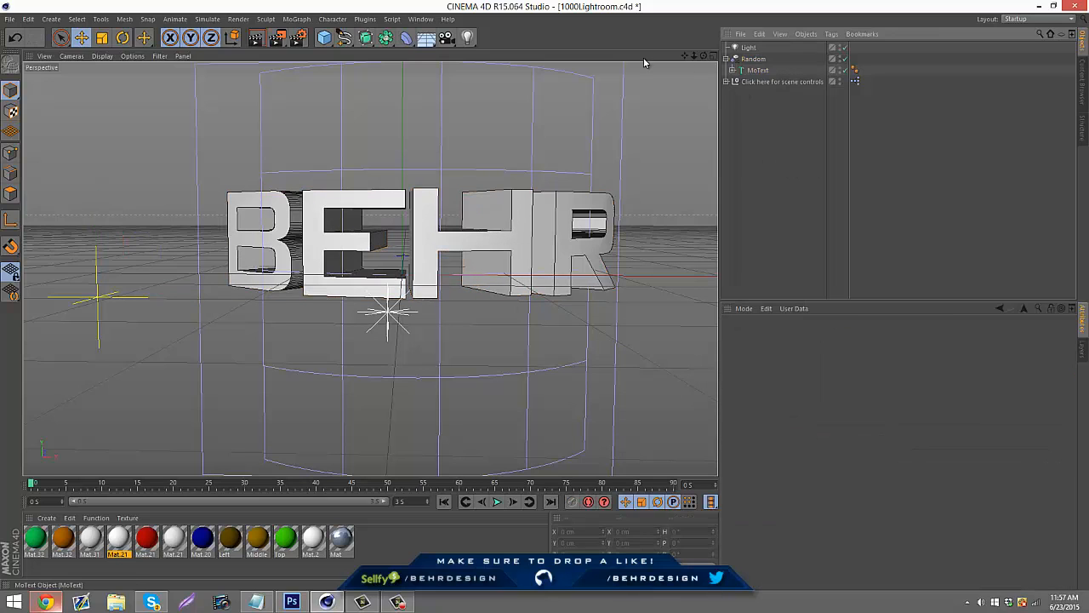
# Shift the light, Random effector and MoText together about 26 cm along negative X, and render the view
pyautogui.click(855, 70)
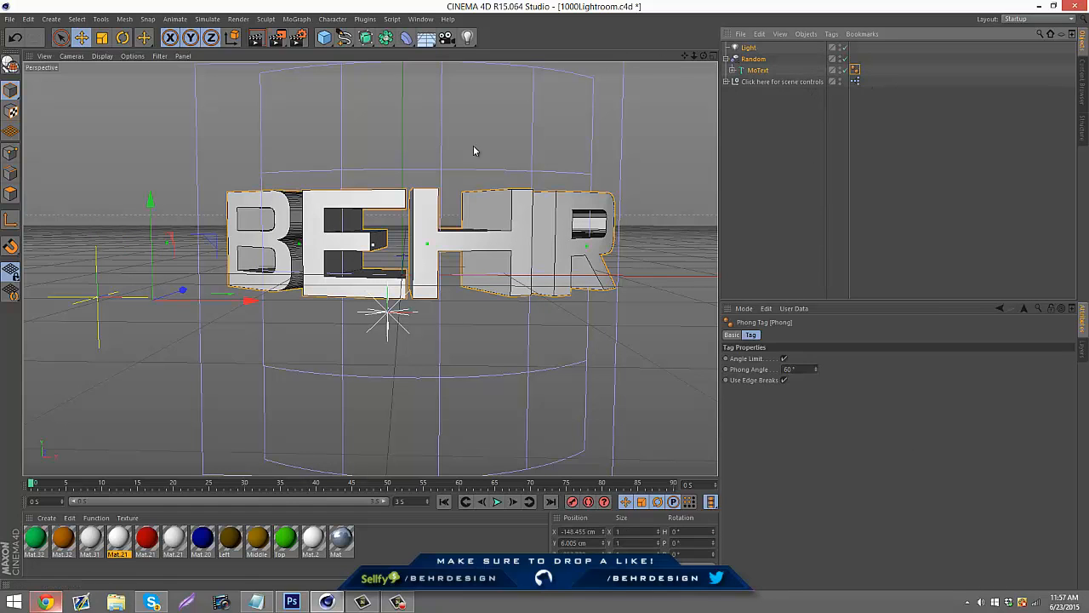
pyautogui.moveTo(246, 308); pyautogui.dragTo(204, 309)
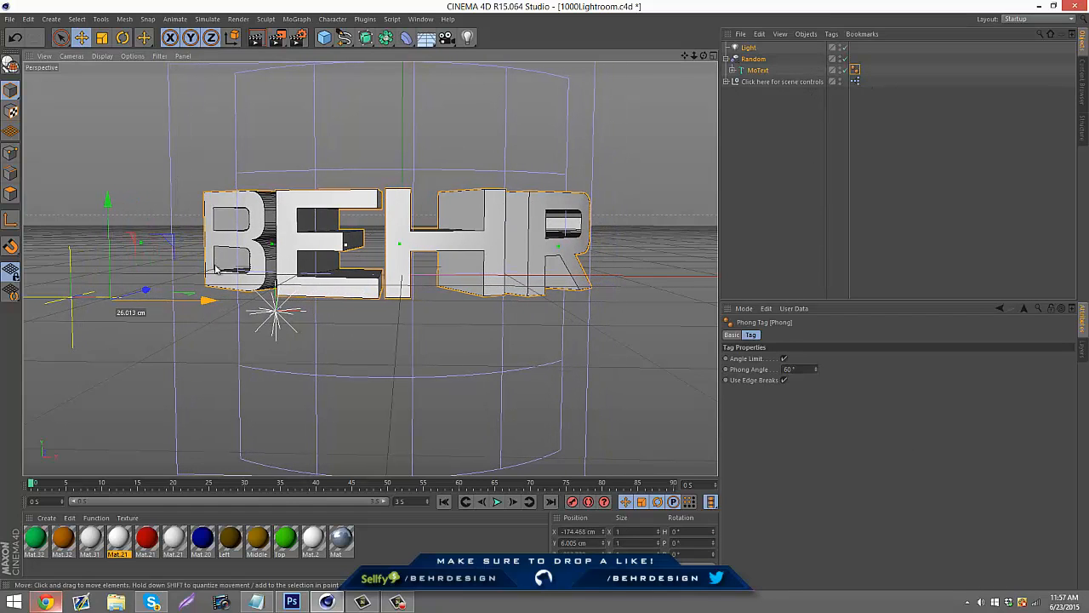
pyautogui.click(263, 39)
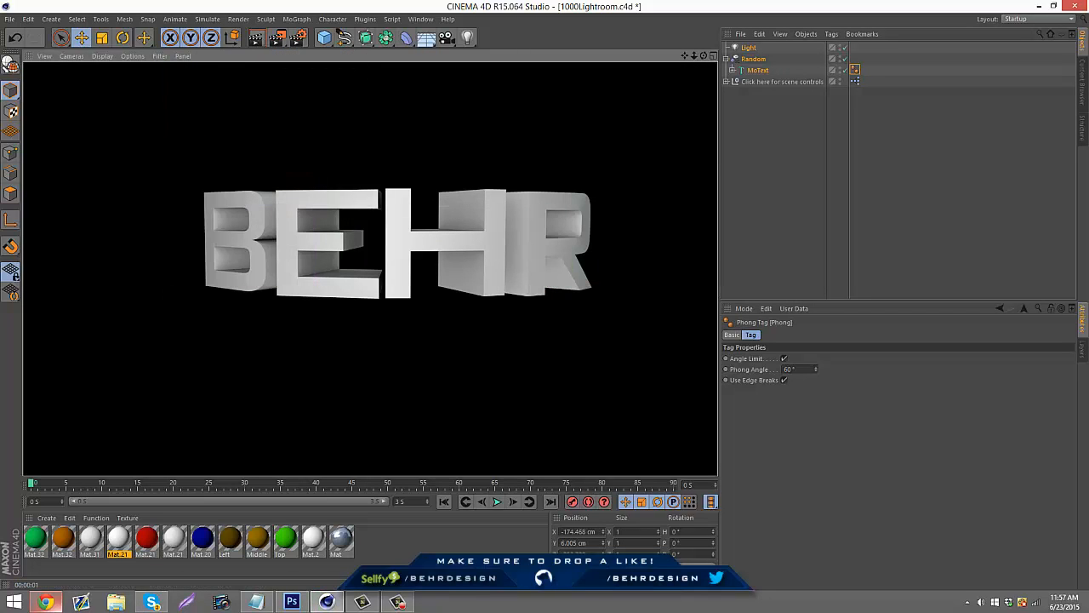
# Check the reference banners in the browser, and rotate the Random effector with its text in Cinema 4D to a similar tilted angle
pyautogui.click(45, 602)
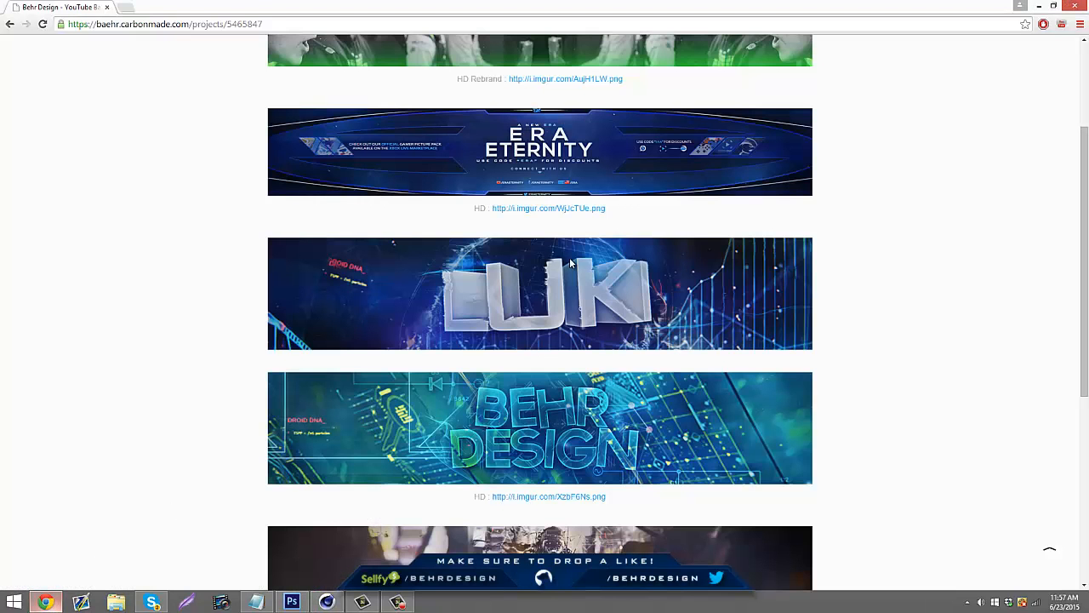
pyautogui.click(327, 601)
pyautogui.click(757, 70)
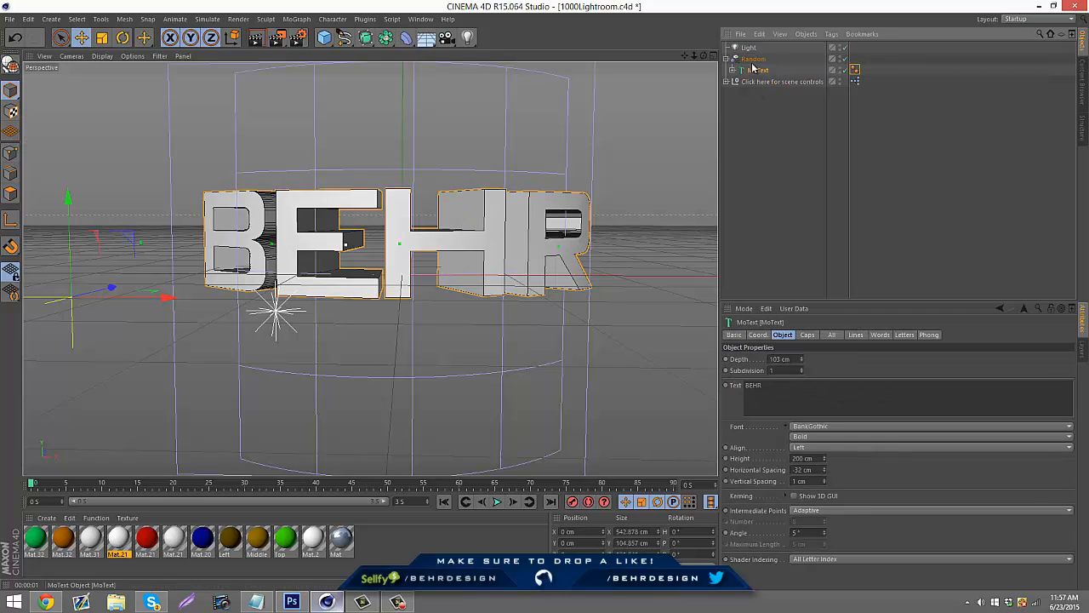
pyautogui.click(123, 37)
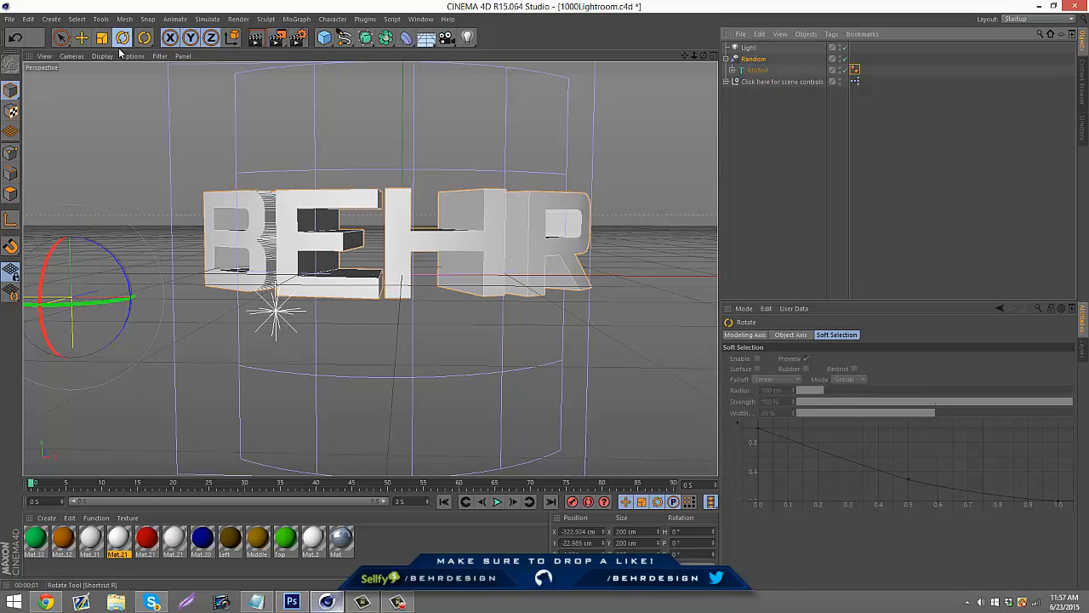
pyautogui.moveTo(91, 275); pyautogui.dragTo(212, 255)
pyautogui.click(751, 172)
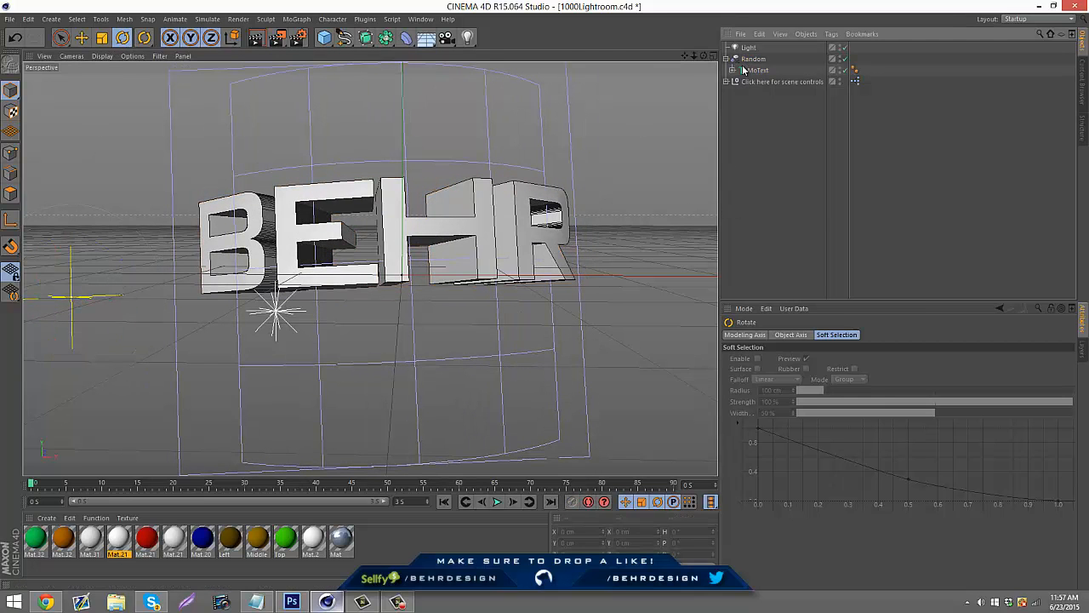
# Reframe the tilted BEHR text in the perspective view and render a preview of it
pyautogui.moveTo(684, 57); pyautogui.dragTo(549, 300)
pyautogui.click(259, 41)
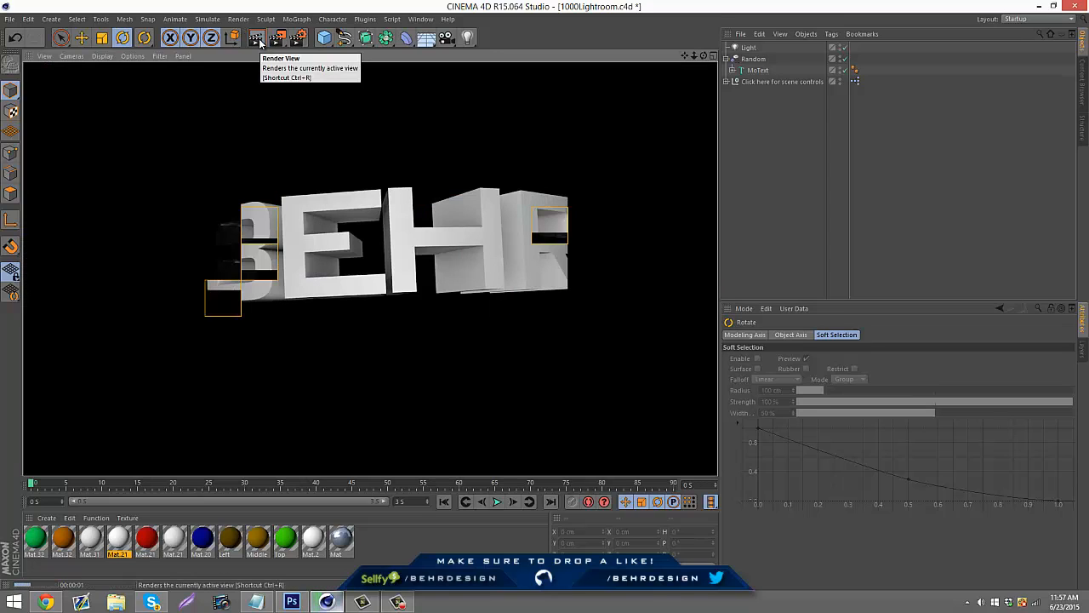
pyautogui.click(782, 205)
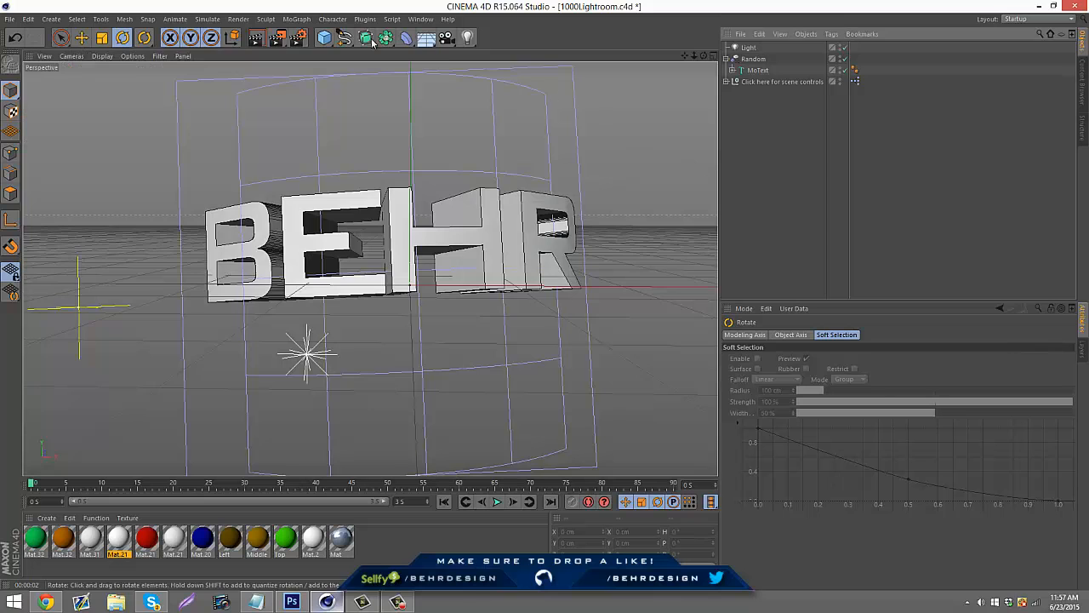
# Set the render output file to BEHR1 on the Desktop as PNG, and render the scene to the Picture Viewer
pyautogui.click(297, 38)
pyautogui.click(94, 60)
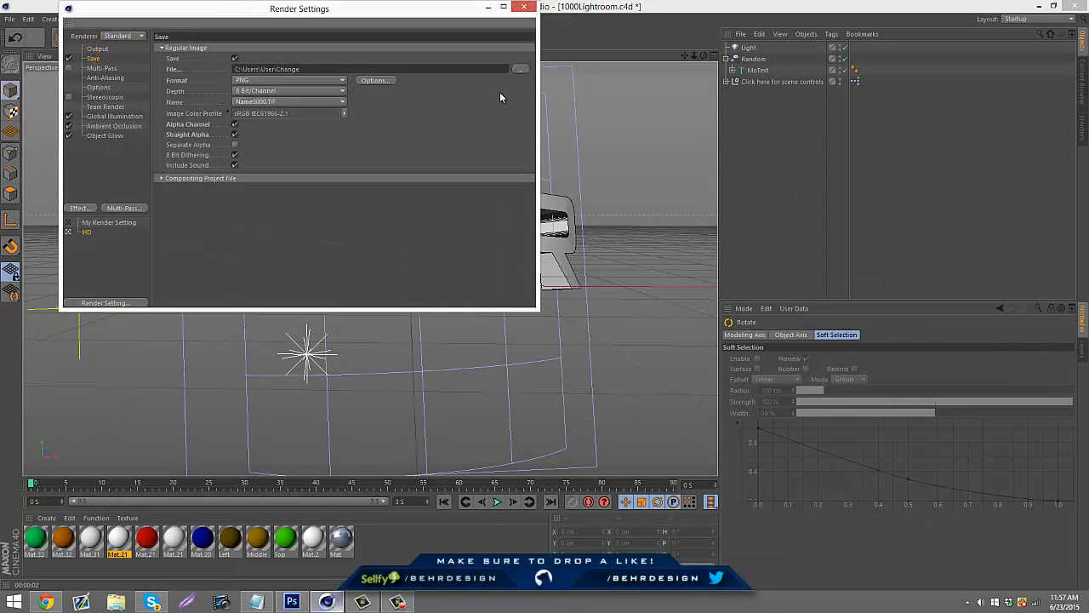
pyautogui.click(525, 70)
pyautogui.click(108, 91)
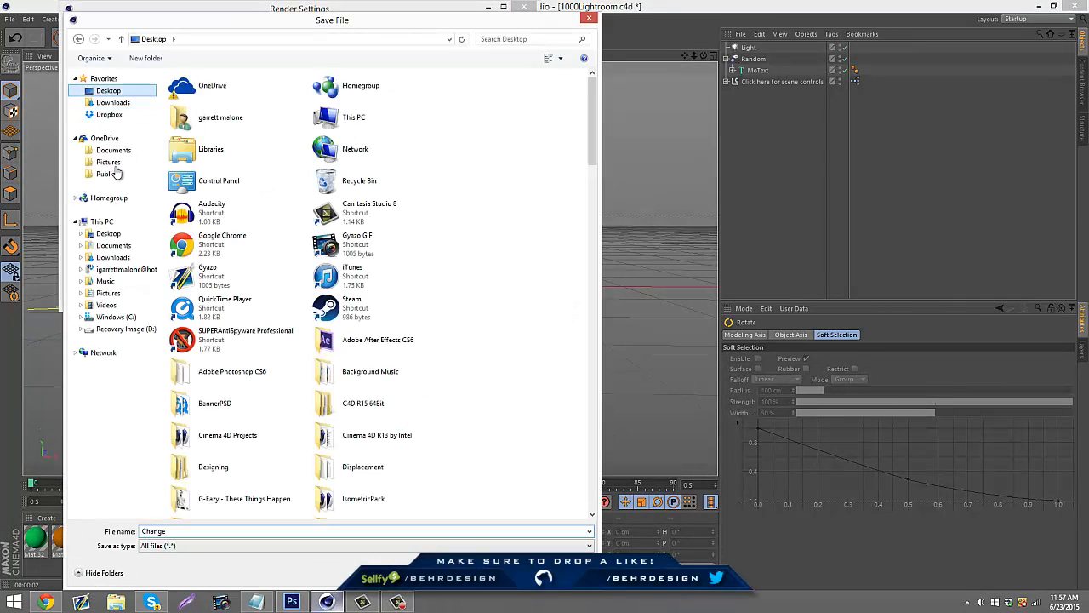
pyautogui.click(230, 531)
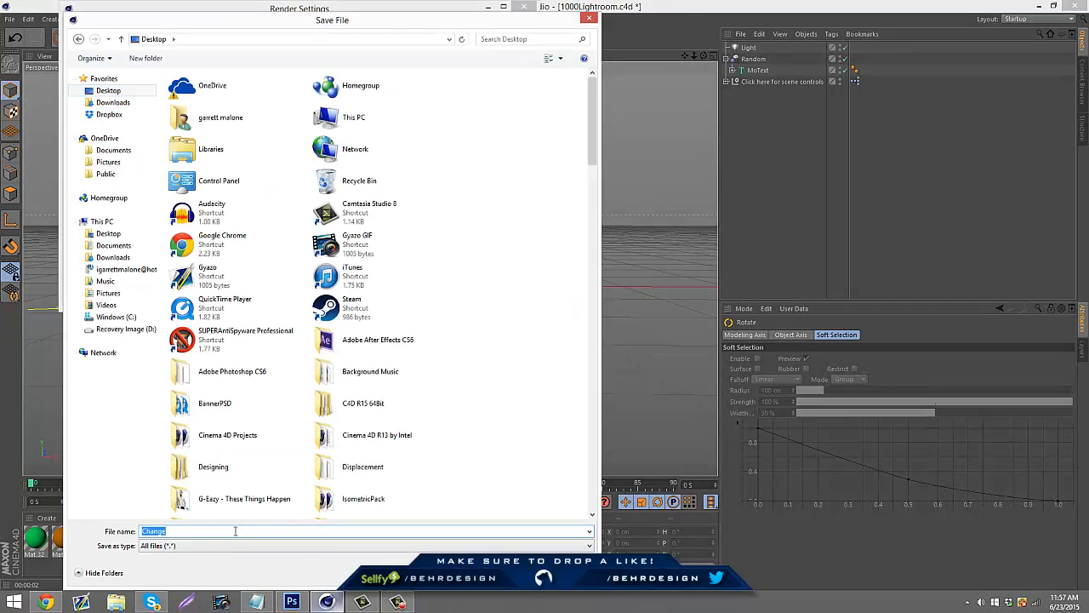
pyautogui.write('BEHR1')
pyautogui.press('Return')
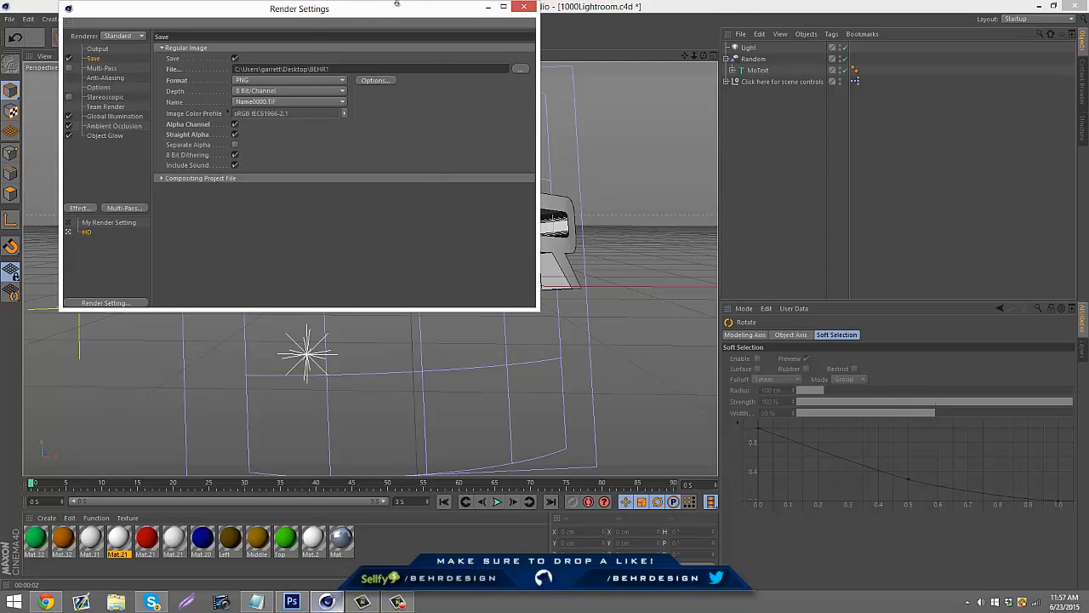
pyautogui.click(529, 10)
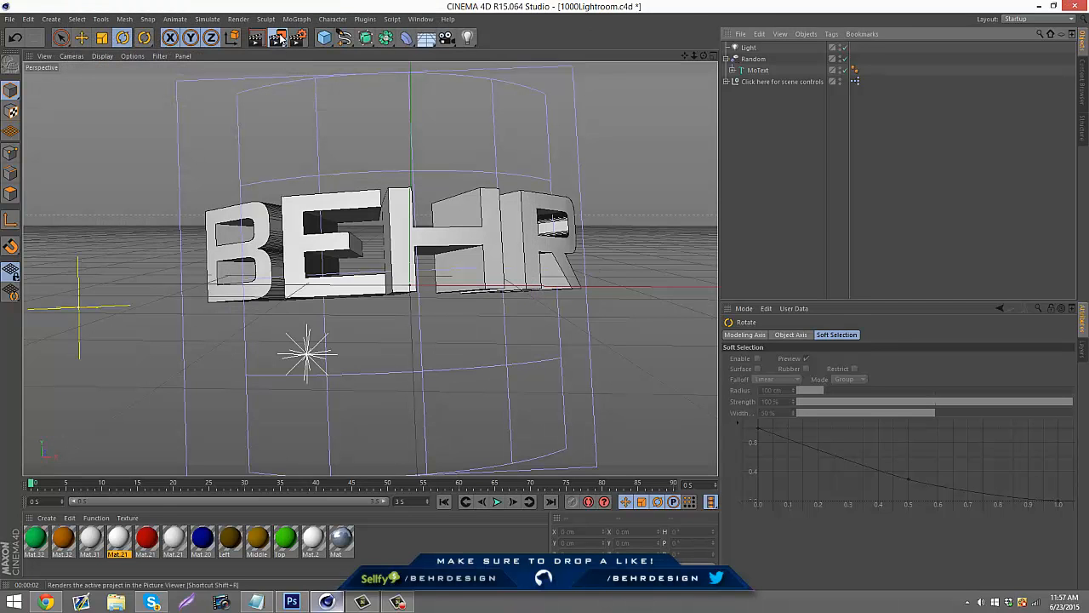
pyautogui.click(279, 38)
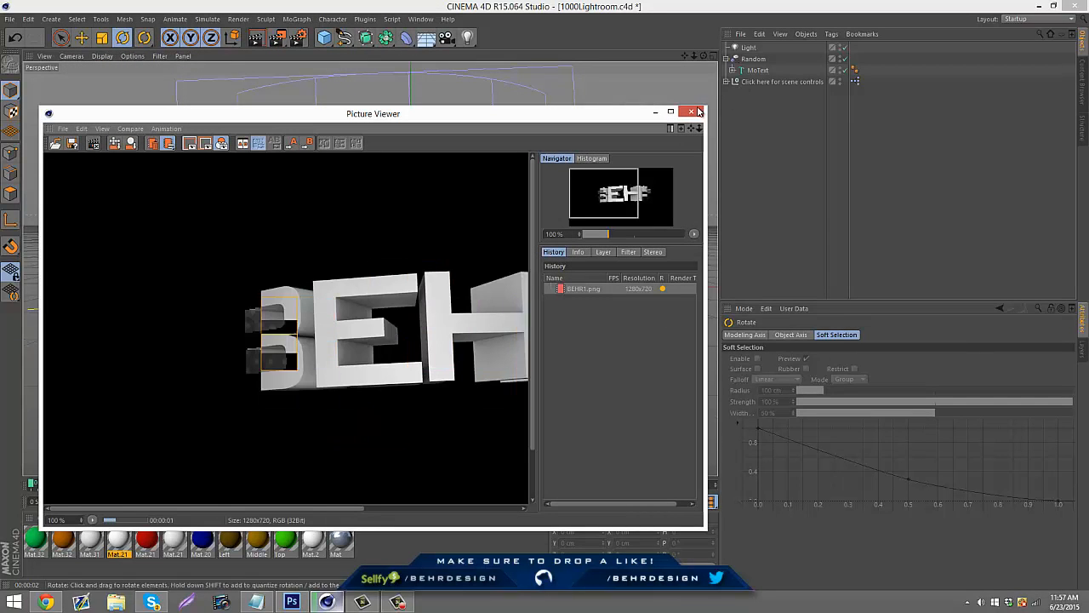
pyautogui.click(698, 111)
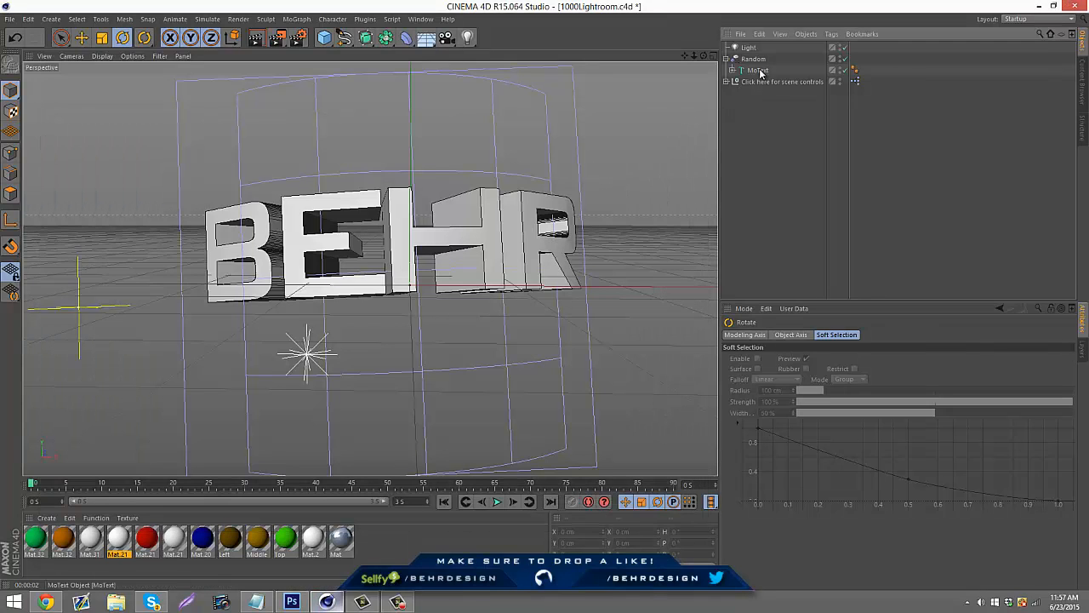
# Remove the MoText's extrusion depth so only flat letter faces remain, and change the render output file to BEHR2 on the Desktop
pyautogui.click(757, 71)
pyautogui.click(794, 237)
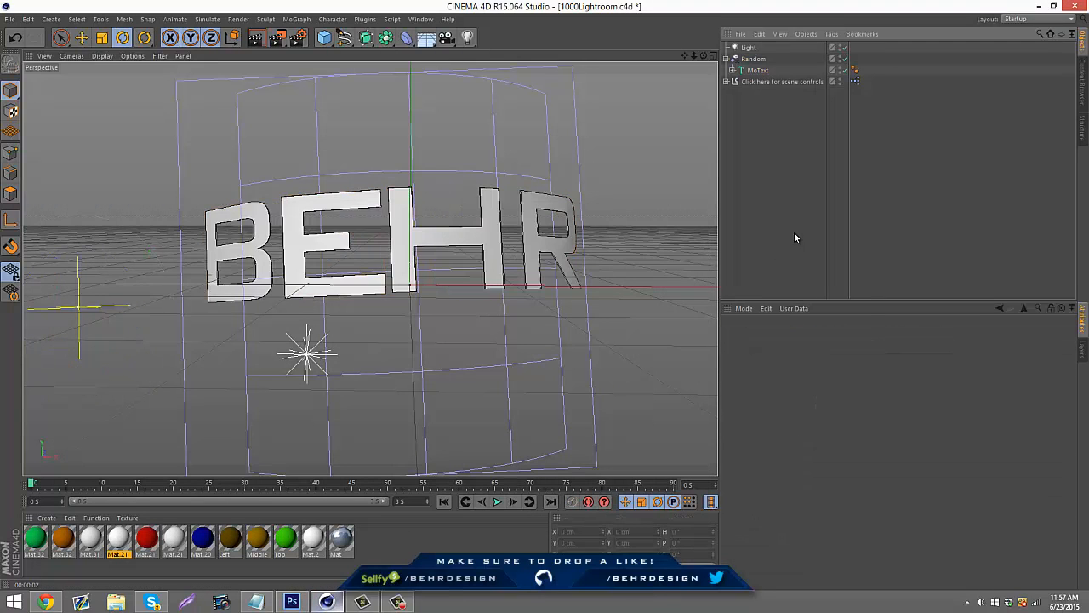
pyautogui.click(308, 39)
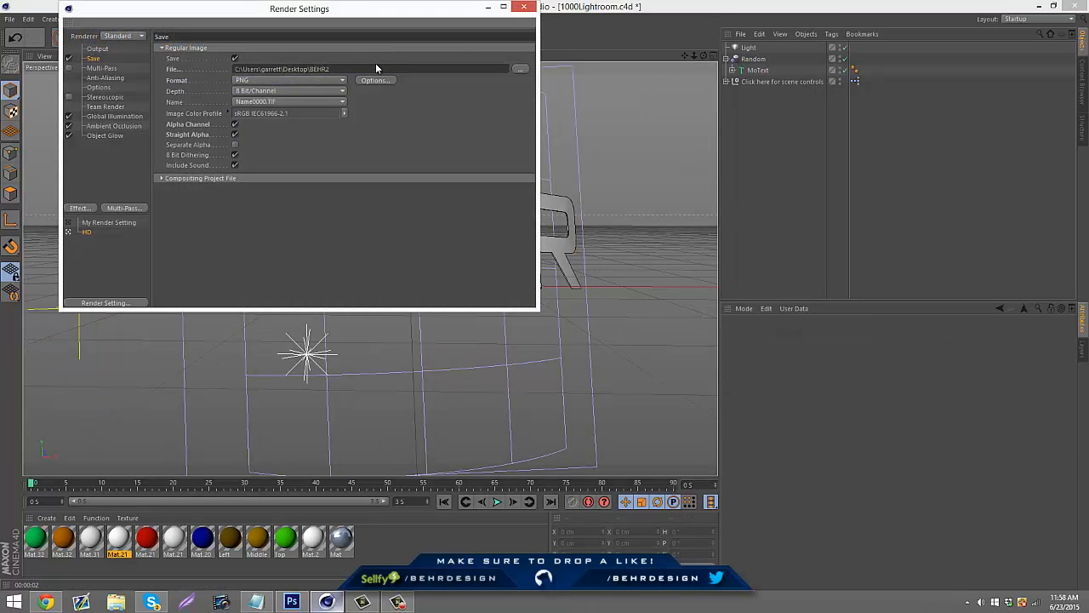
pyautogui.click(524, 7)
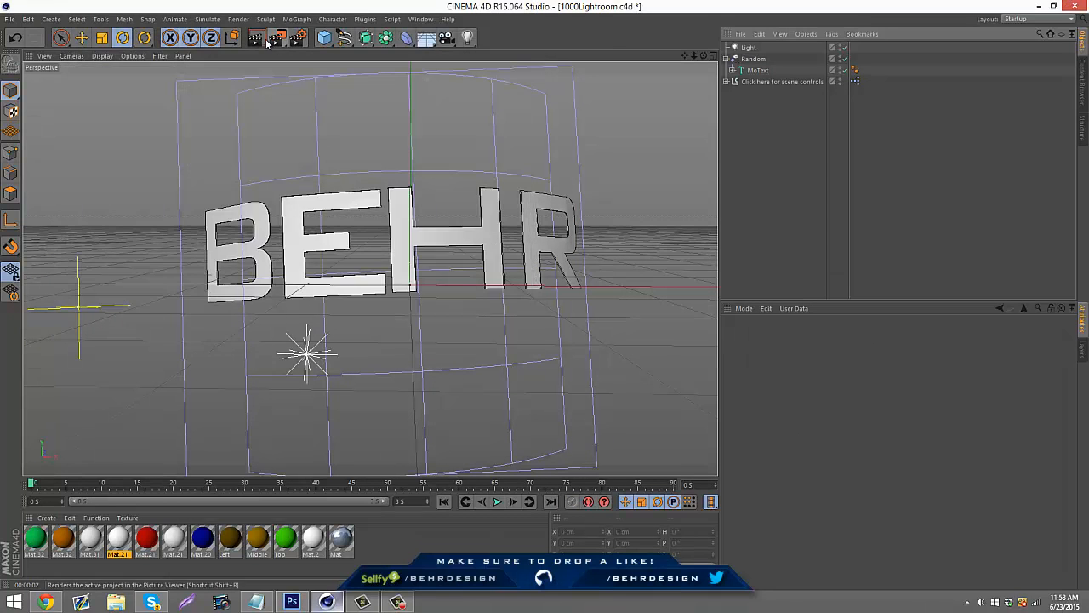
# Render the flat BEHR text to the Picture Viewer, and close both the viewer and Cinema 4D
pyautogui.click(278, 37)
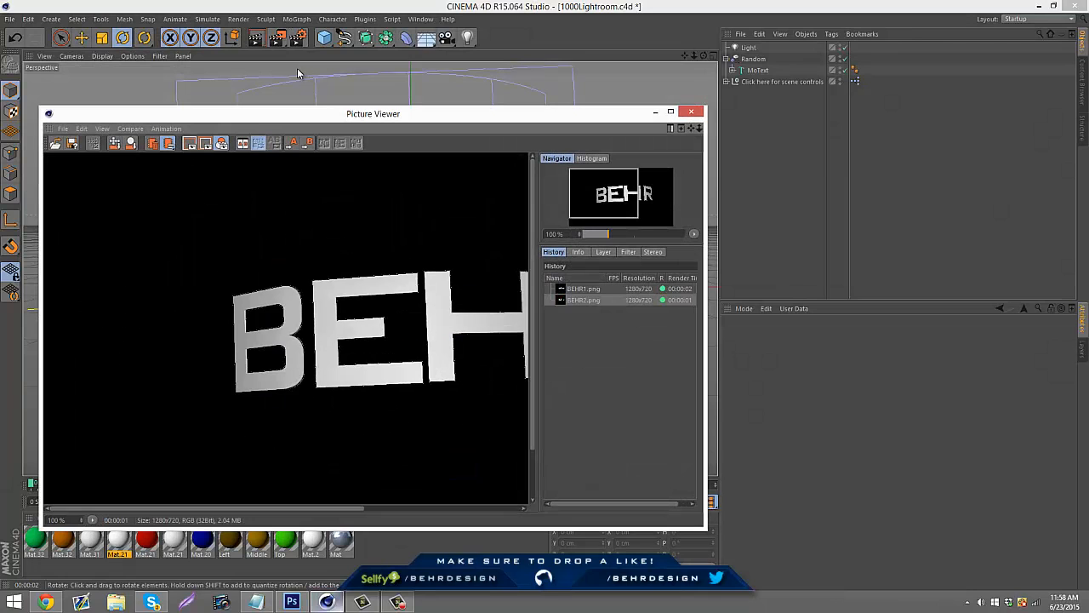
pyautogui.click(692, 111)
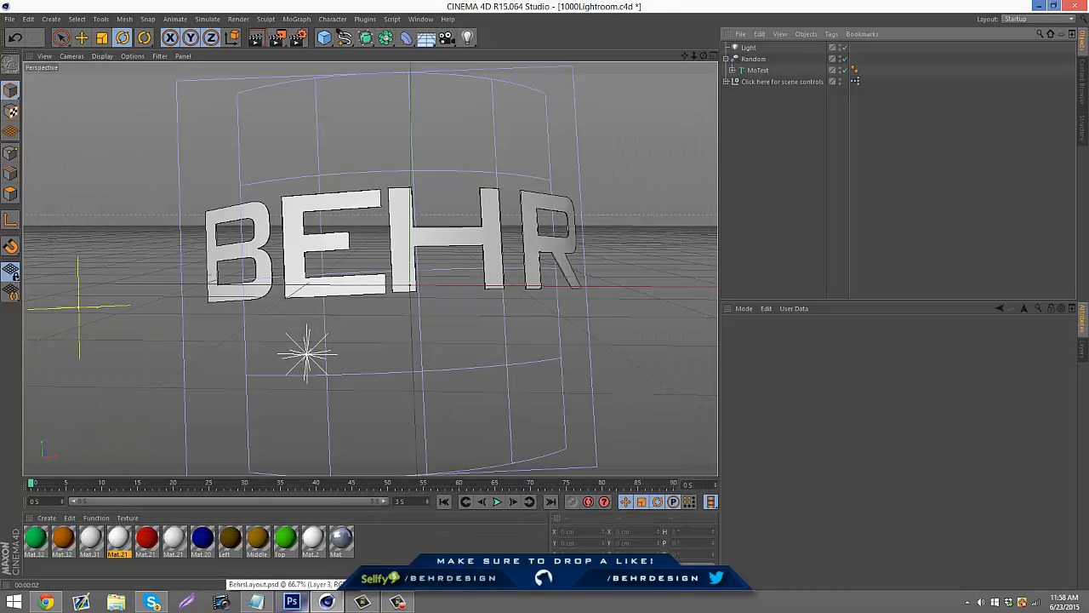
pyautogui.click(1062, 6)
pyautogui.click(558, 346)
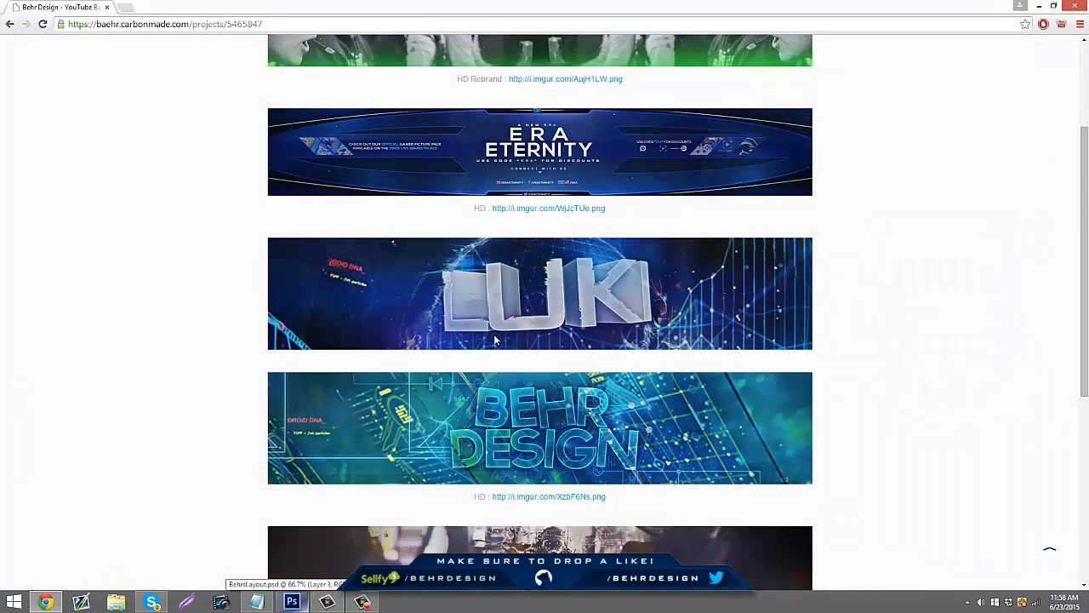
# Switch to Photoshop, look over the open graphics pack documents, and open BEHR1.png from the Desktop
pyautogui.click(292, 602)
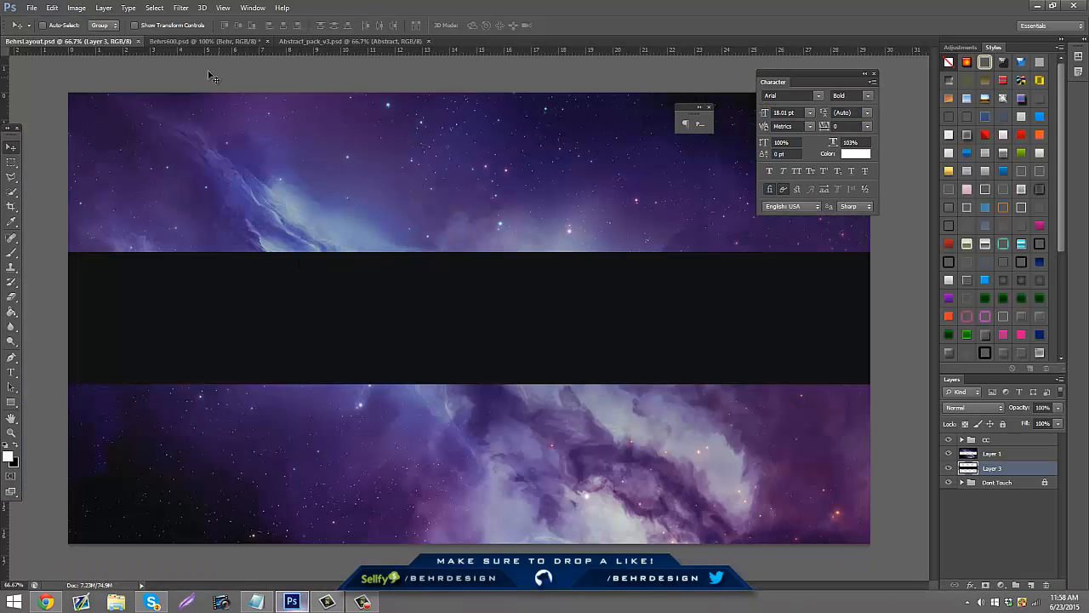
pyautogui.click(196, 41)
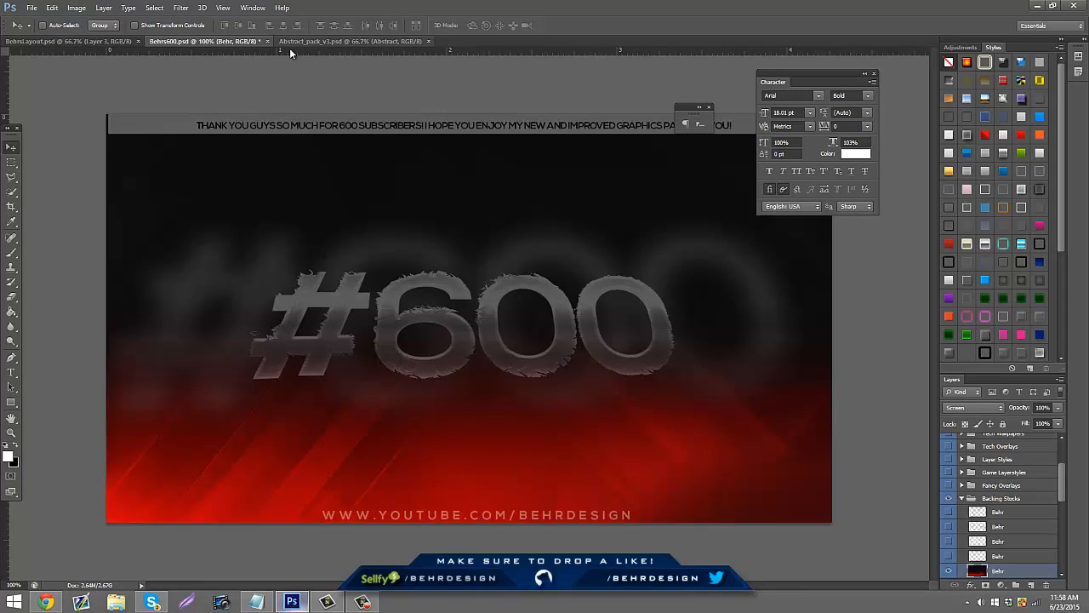
pyautogui.click(296, 41)
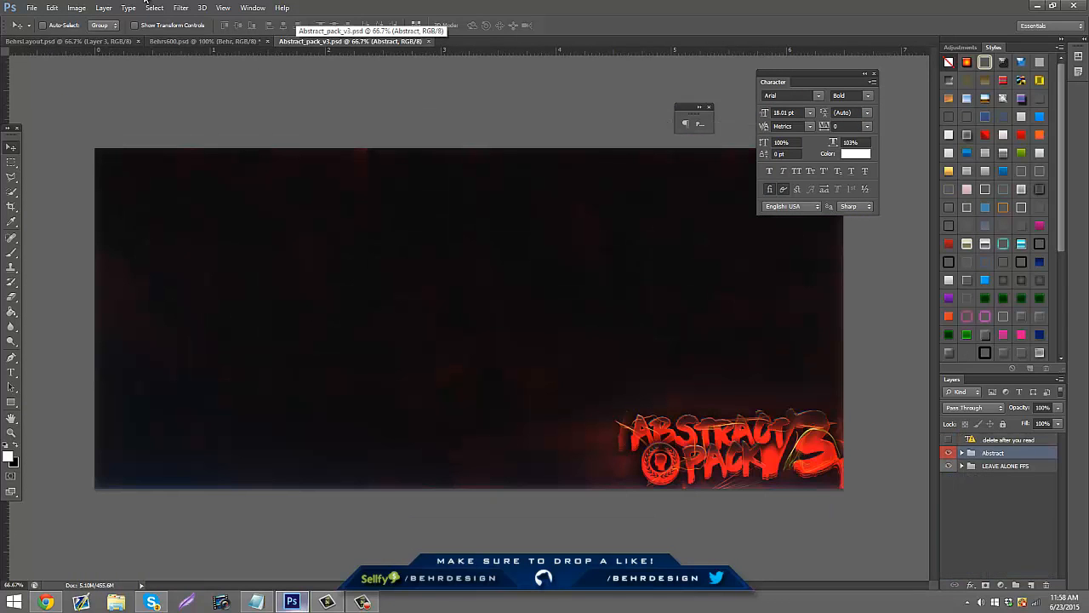
pyautogui.click(31, 7)
pyautogui.click(43, 38)
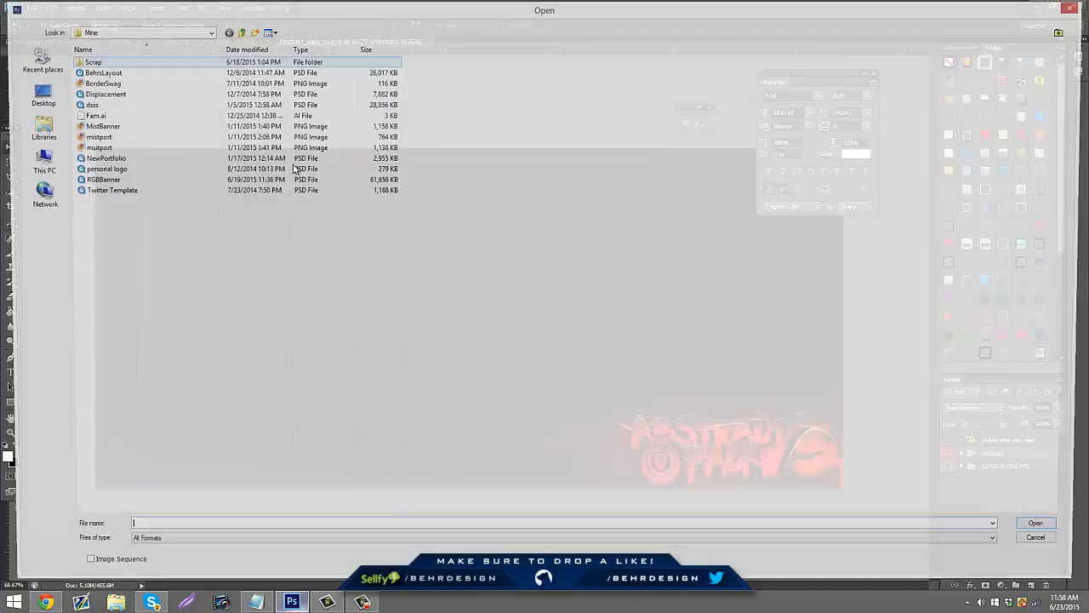
pyautogui.click(15, 100)
pyautogui.write('beh')
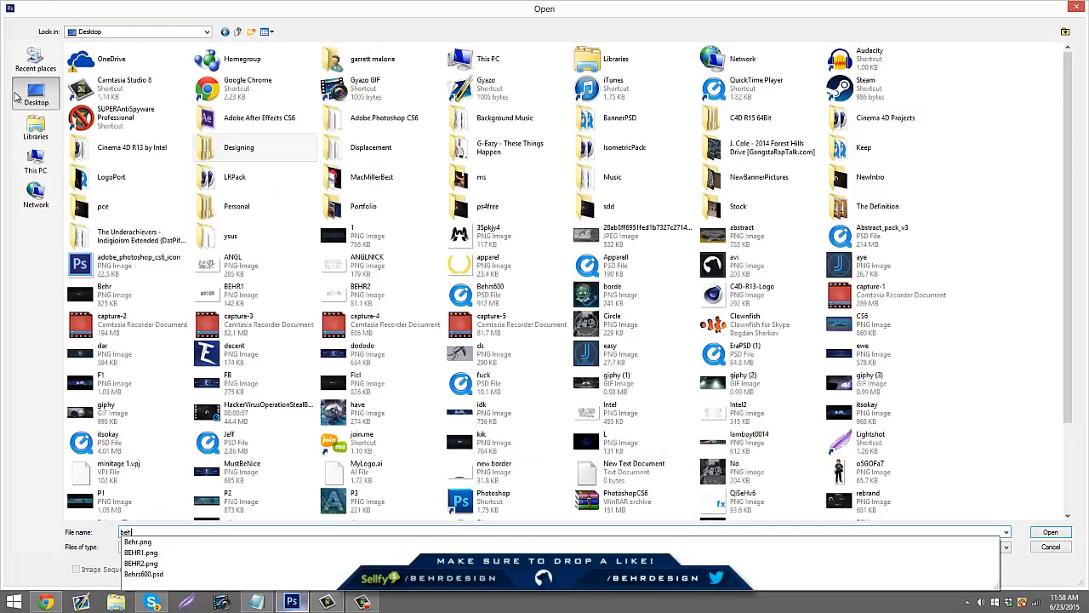
pyautogui.press('Down')
pyautogui.press('Down')
pyautogui.press('Return')
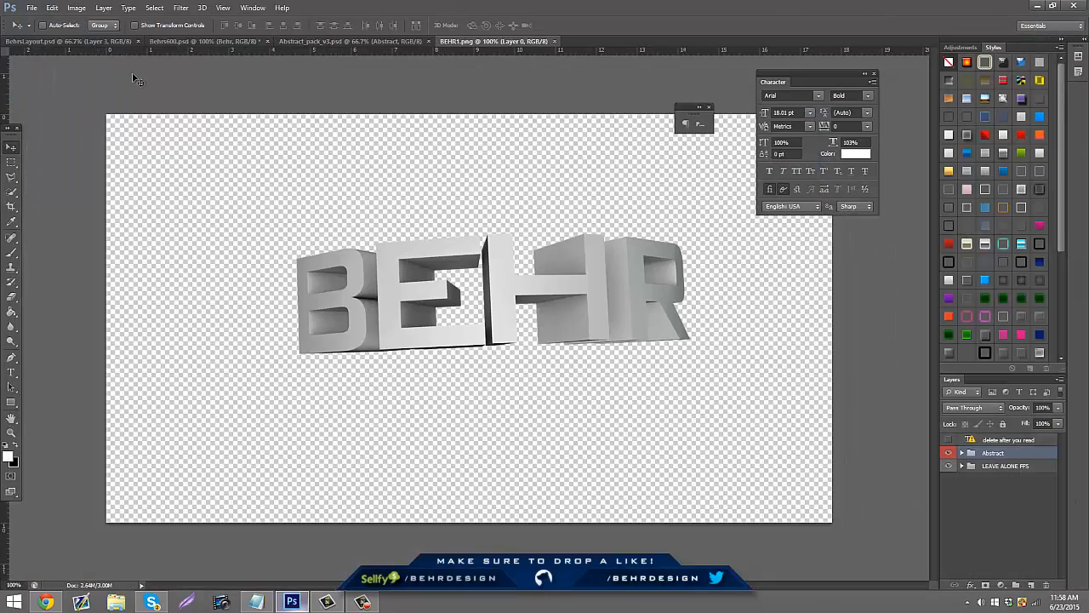
# Open the flat text render BEHR2.png from the Desktop
pyautogui.click(31, 7)
pyautogui.click(30, 29)
pyautogui.write('beh')
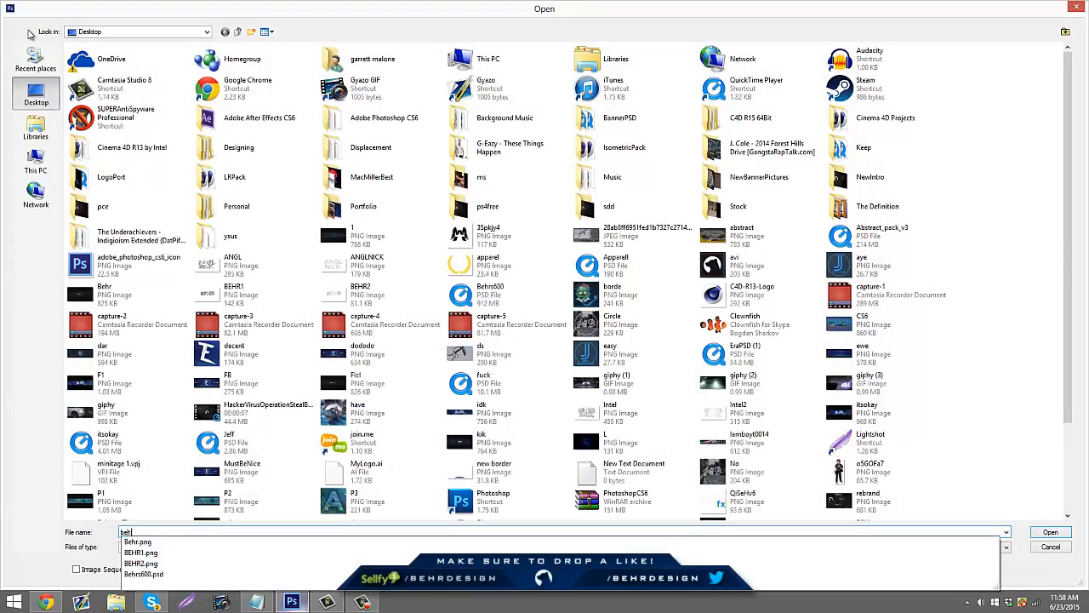
pyautogui.press('Down')
pyautogui.press('Down')
pyautogui.press('Down')
pyautogui.press('Return')
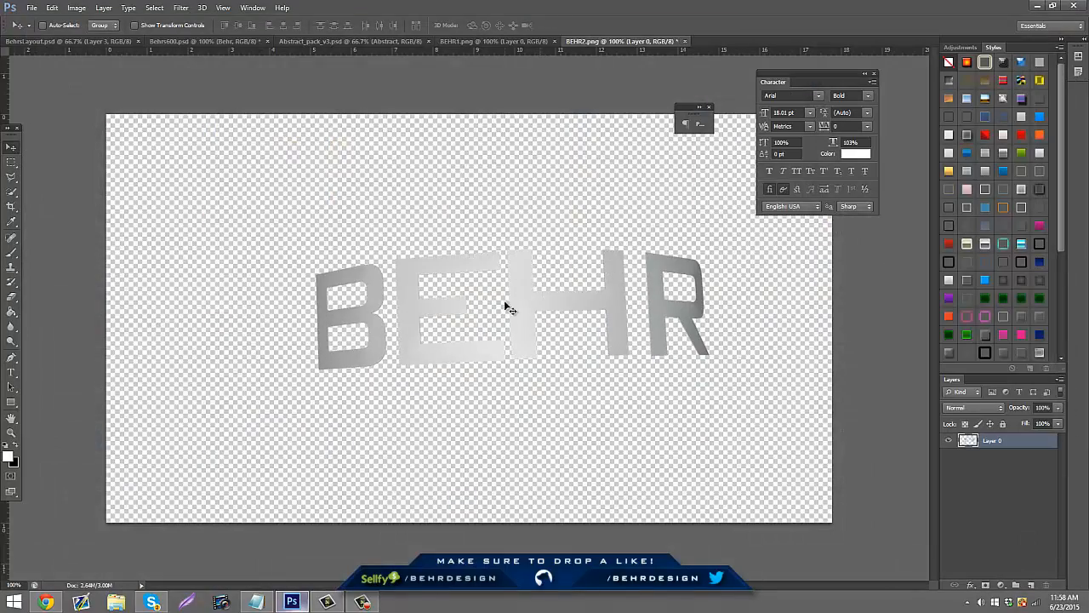
# Place the flat text layer over the extruded letter faces in BEHR1.png, duplicate the extruded text layer, and toggle the original's visibility
pyautogui.moveTo(506, 303); pyautogui.dragTo(476, 287)
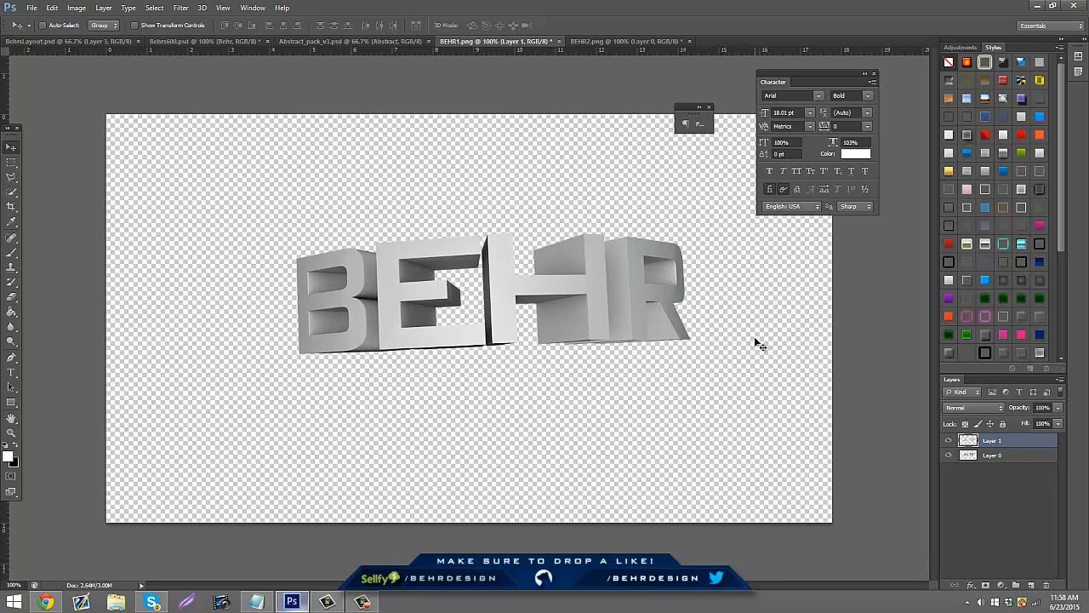
pyautogui.click(1004, 457)
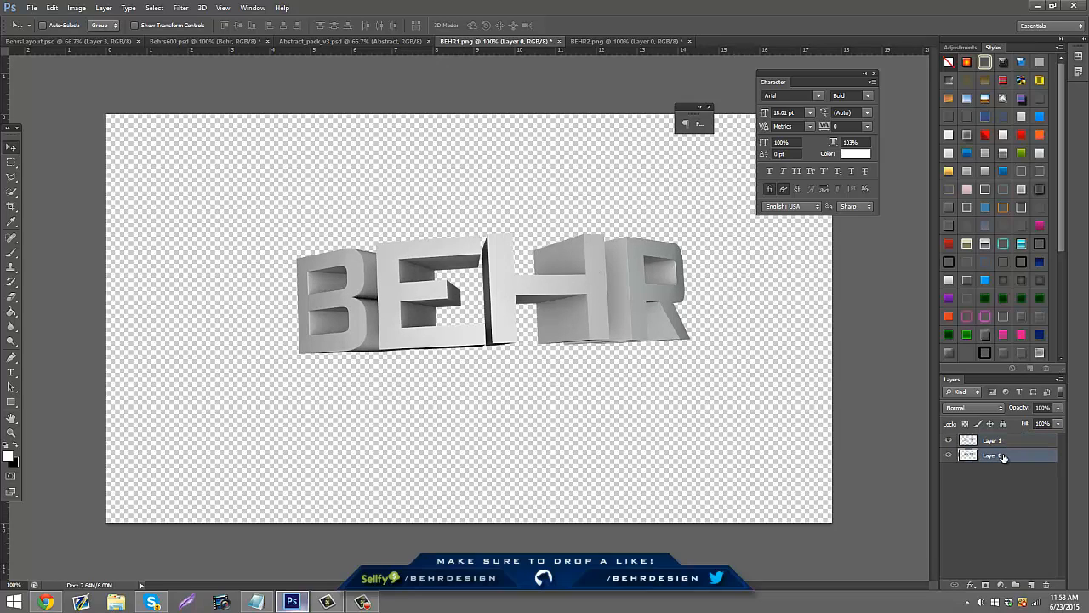
pyautogui.hotkey('ctrl', 'j')
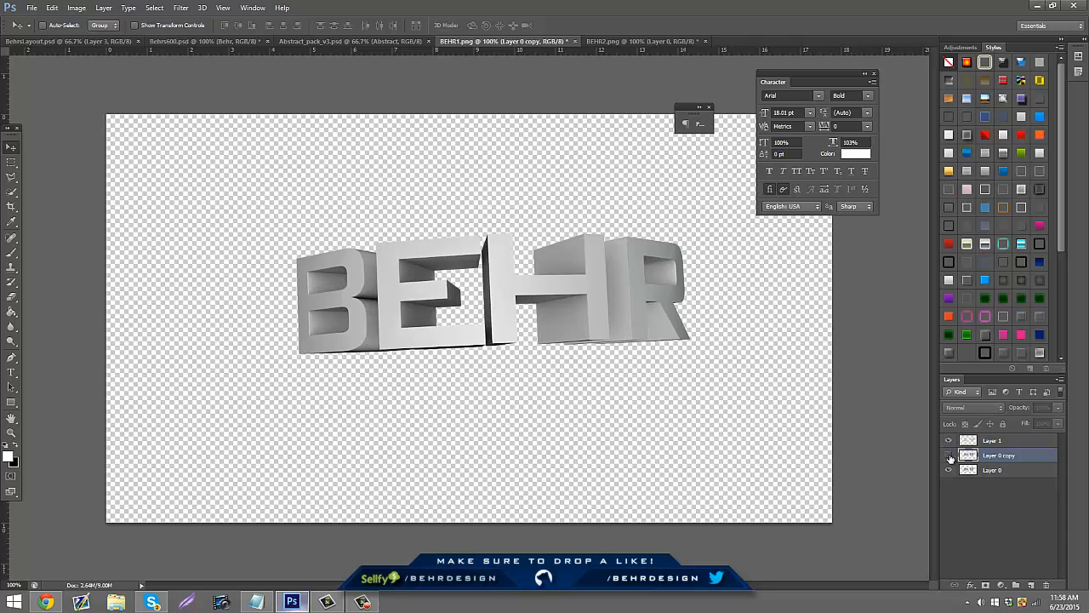
pyautogui.click(948, 469)
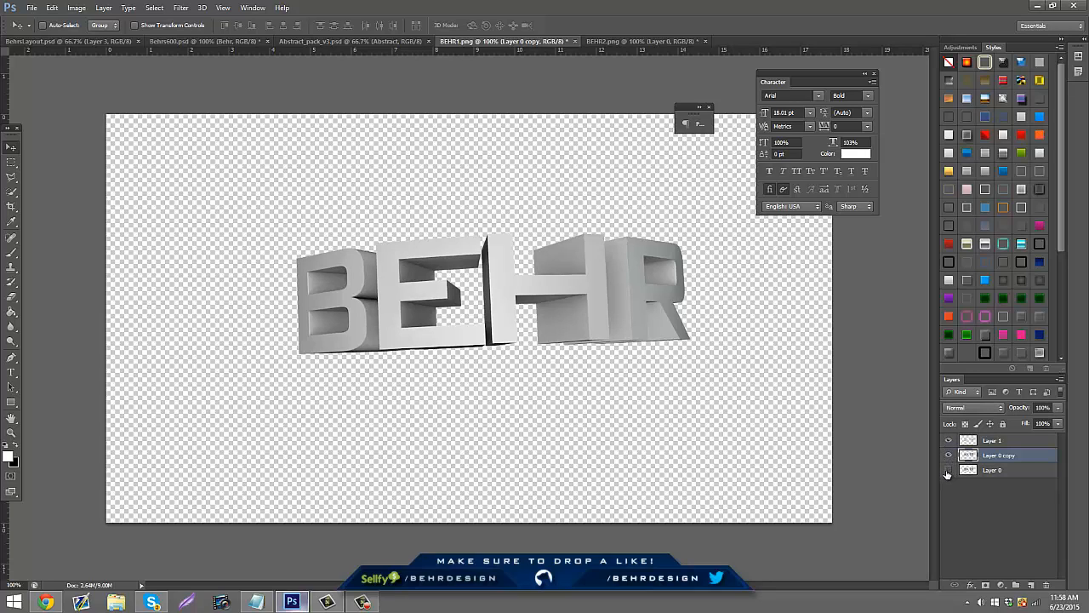
# Move all three BEHR text layers together into BehrsLayout.psd and centre them on the dark middle band
pyautogui.click(999, 441)
pyautogui.keyDown('shift'); pyautogui.click(999, 470); pyautogui.keyUp('shift')
pyautogui.moveTo(392, 218); pyautogui.dragTo(474, 316)
pyautogui.moveTo(554, 302)
pyautogui.mouseDown()
pyautogui.moveTo(525, 274)
pyautogui.moveTo(564, 283)
pyautogui.mouseUp()
pyautogui.hotkey('ctrl', ';')
pyautogui.hotkey('ctrl', ';')
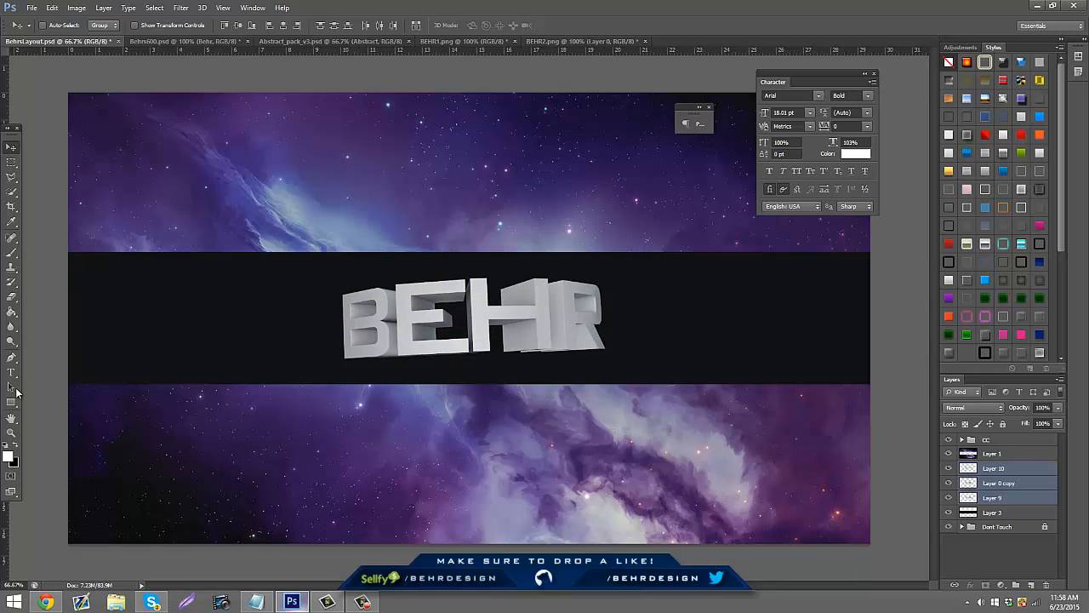
# Apply the preset style with bevel, stroke, glows and drop shadow to Layer 0 copy and set its opacity to 66%
pyautogui.click(11, 432)
pyautogui.moveTo(472, 285); pyautogui.dragTo(484, 284)
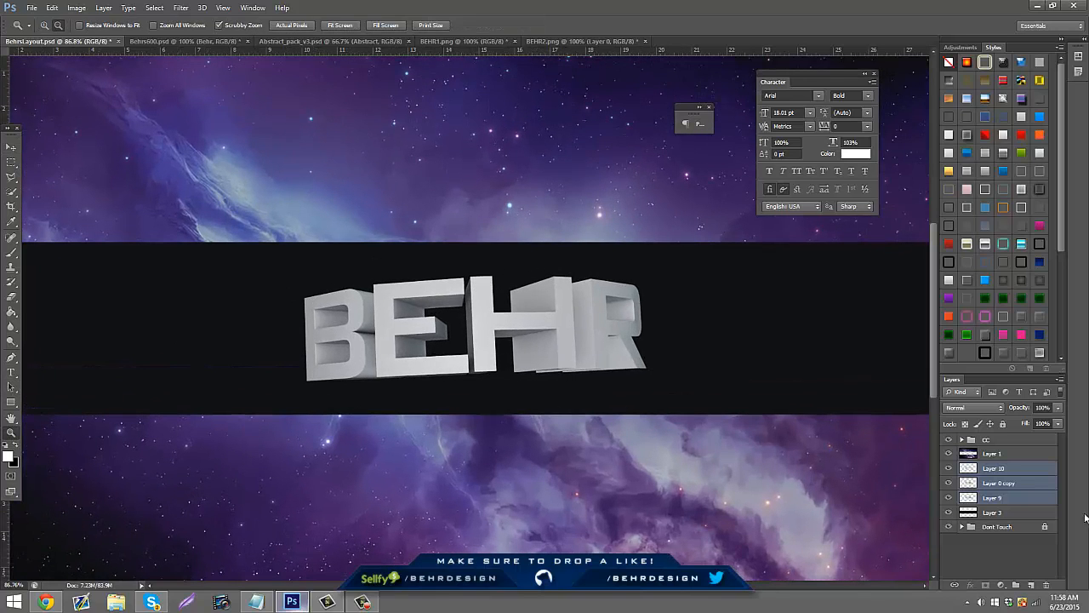
pyautogui.click(1005, 471)
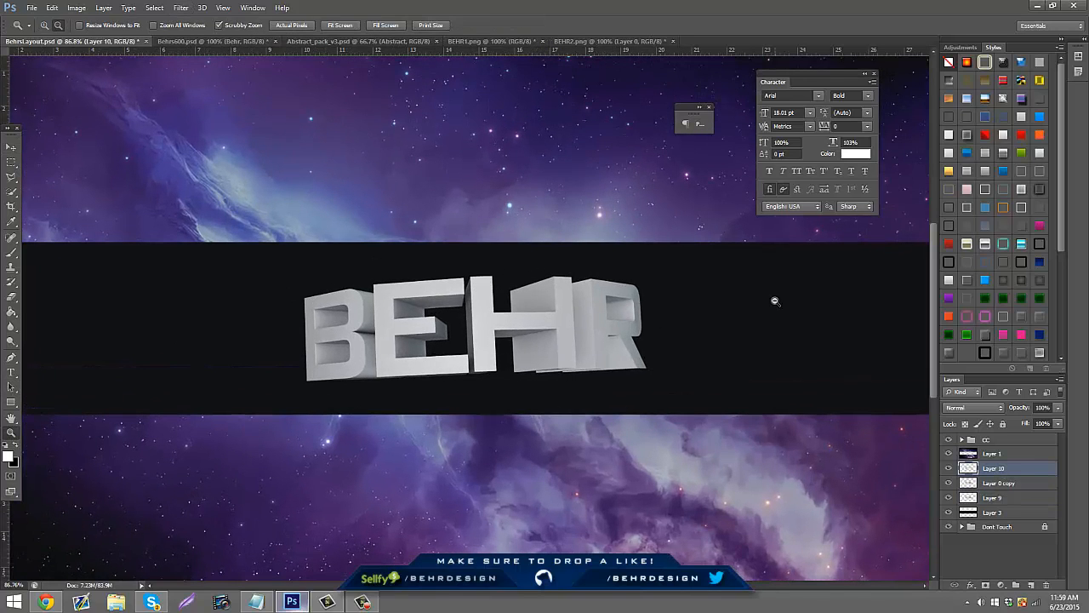
pyautogui.click(363, 42)
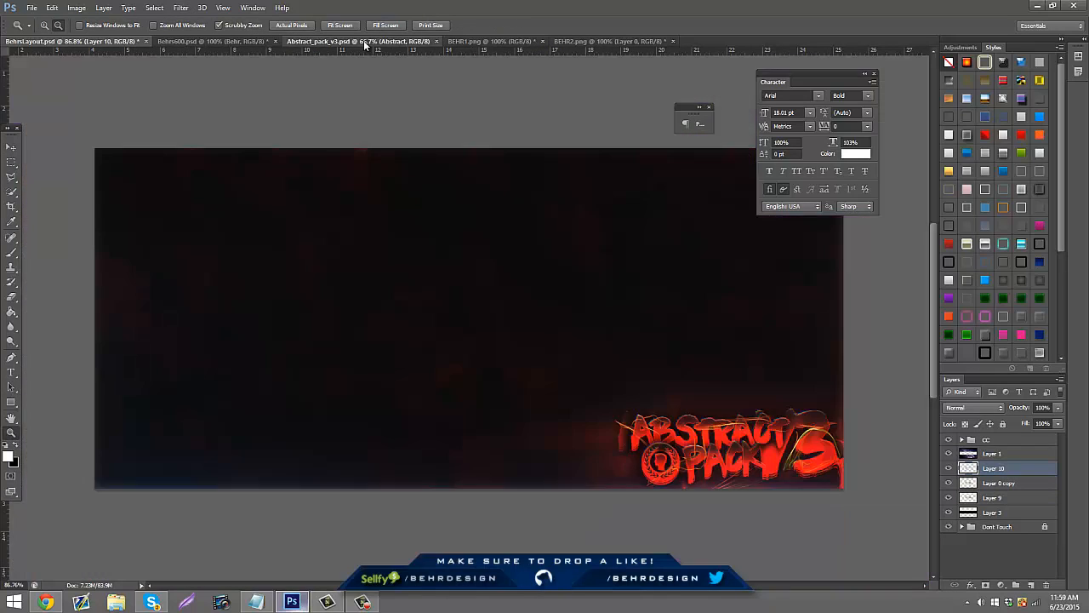
pyautogui.click(106, 44)
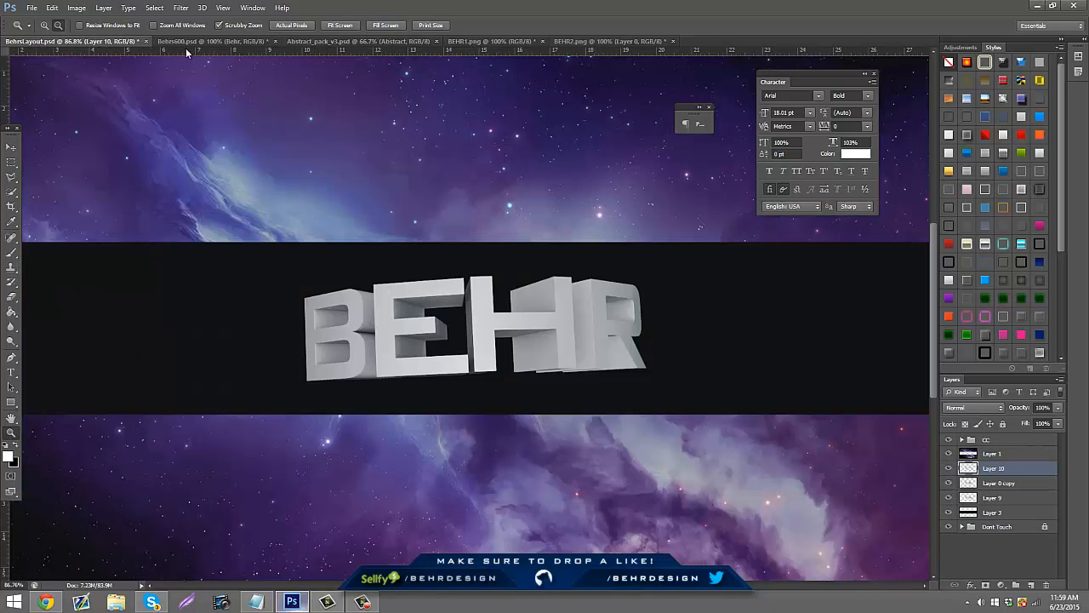
pyautogui.click(1000, 484)
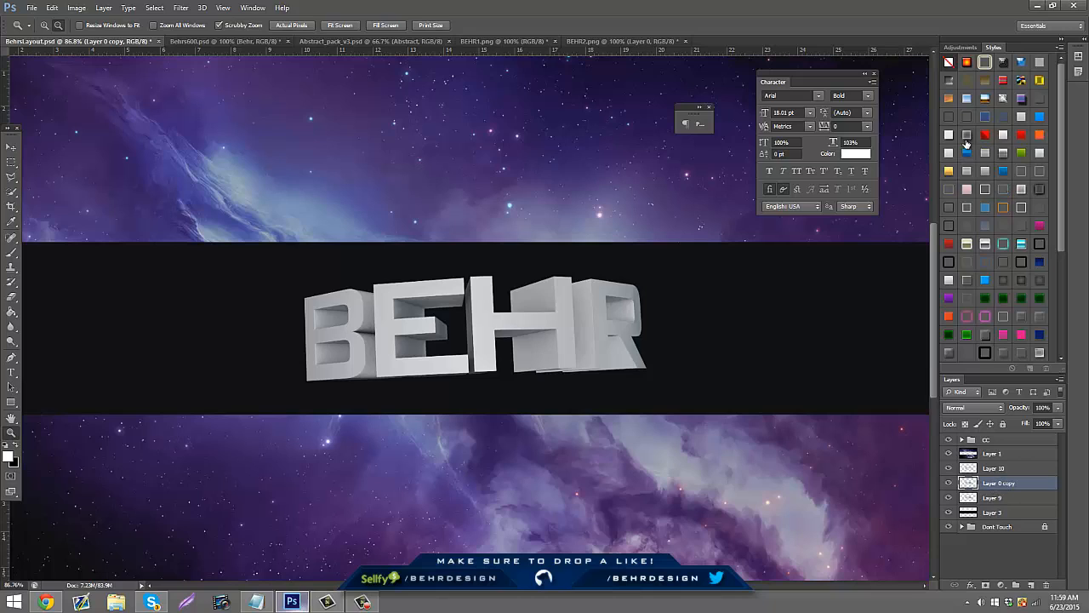
pyautogui.click(967, 136)
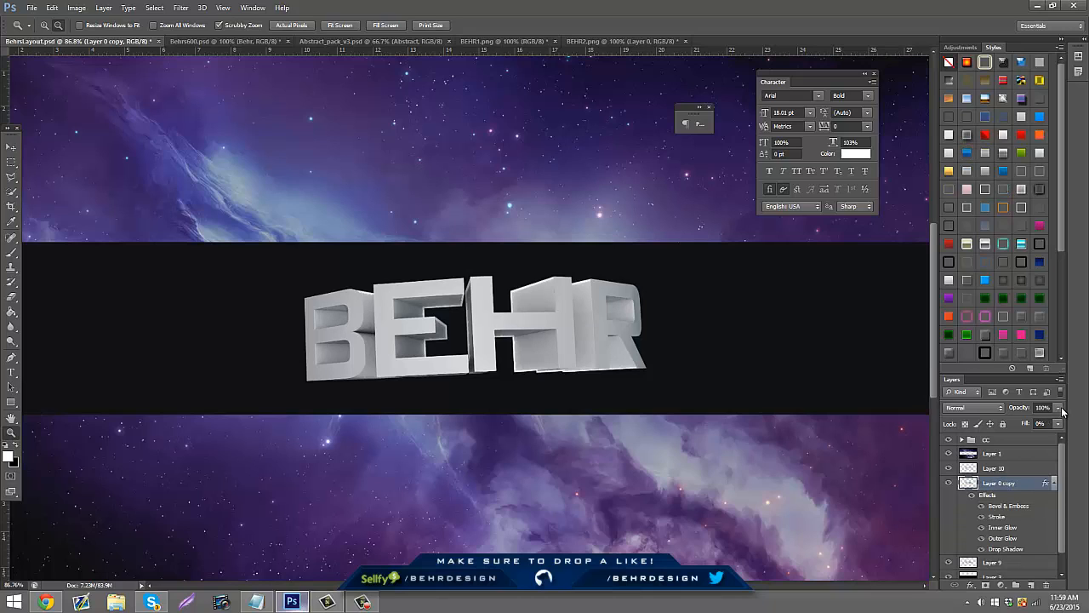
pyautogui.moveTo(1059, 408); pyautogui.dragTo(1039, 423)
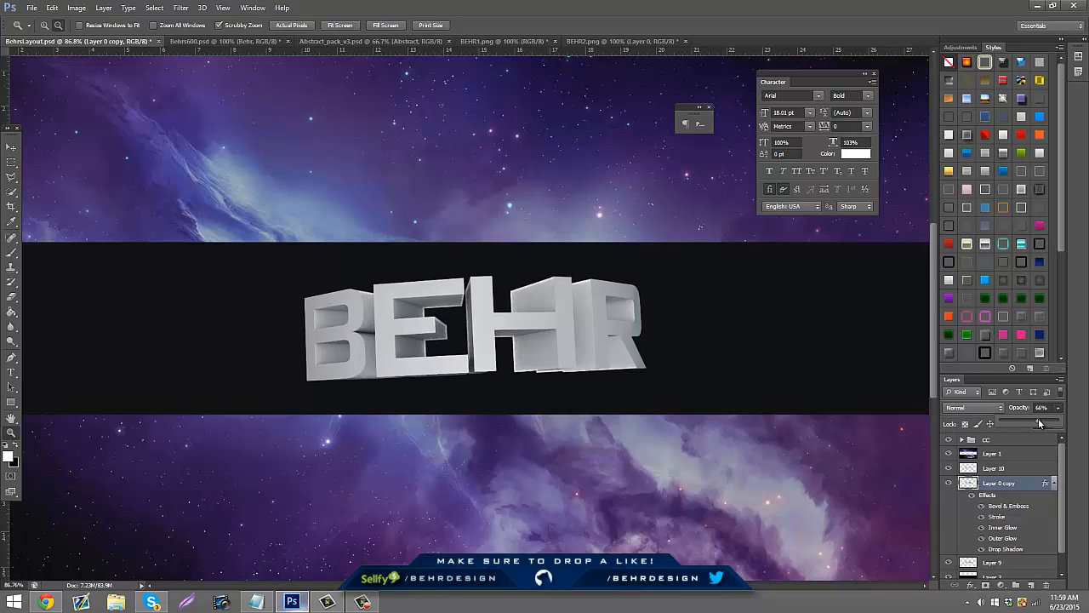
# In Behrs600.psd, hide and collapse the Backing Stocks group, and show the samples in the Layer Styles group
pyautogui.click(223, 41)
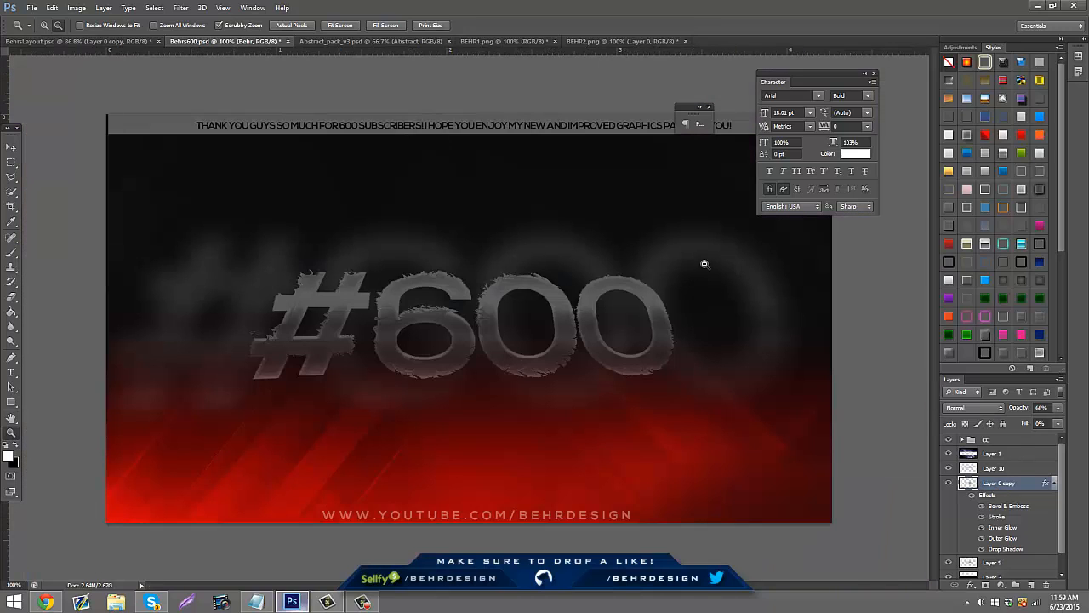
pyautogui.click(948, 498)
pyautogui.click(962, 499)
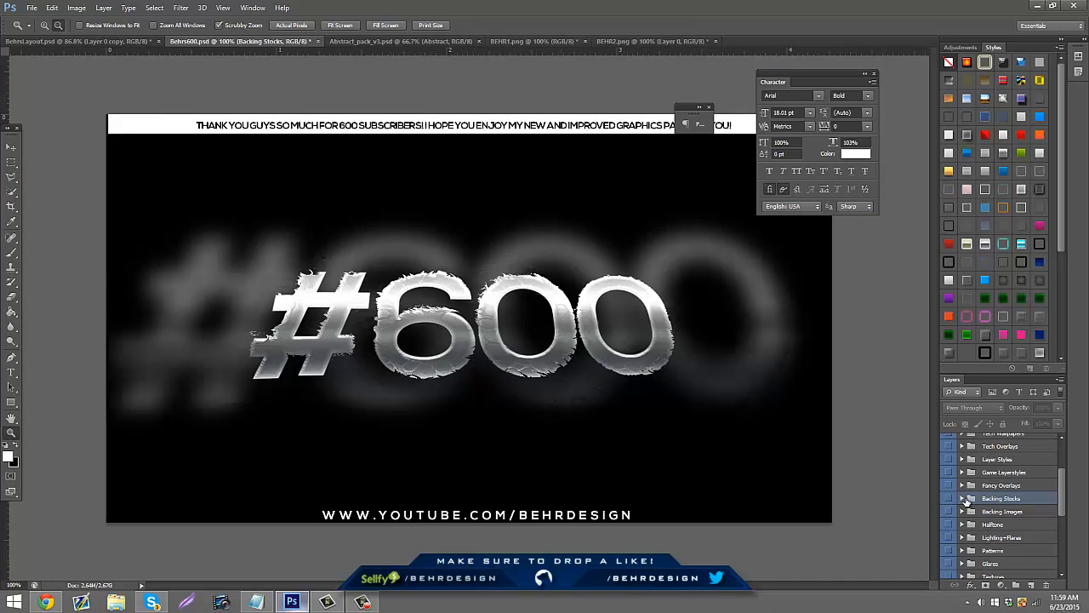
pyautogui.scroll(5, 962, 499)
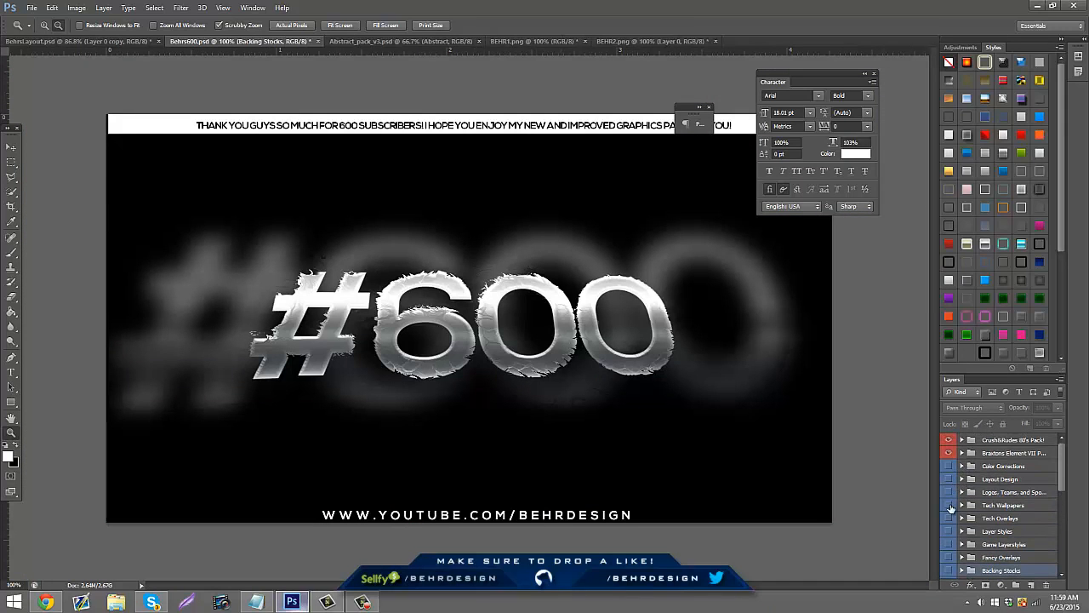
pyautogui.click(963, 531)
pyautogui.scroll(-2, 963, 530)
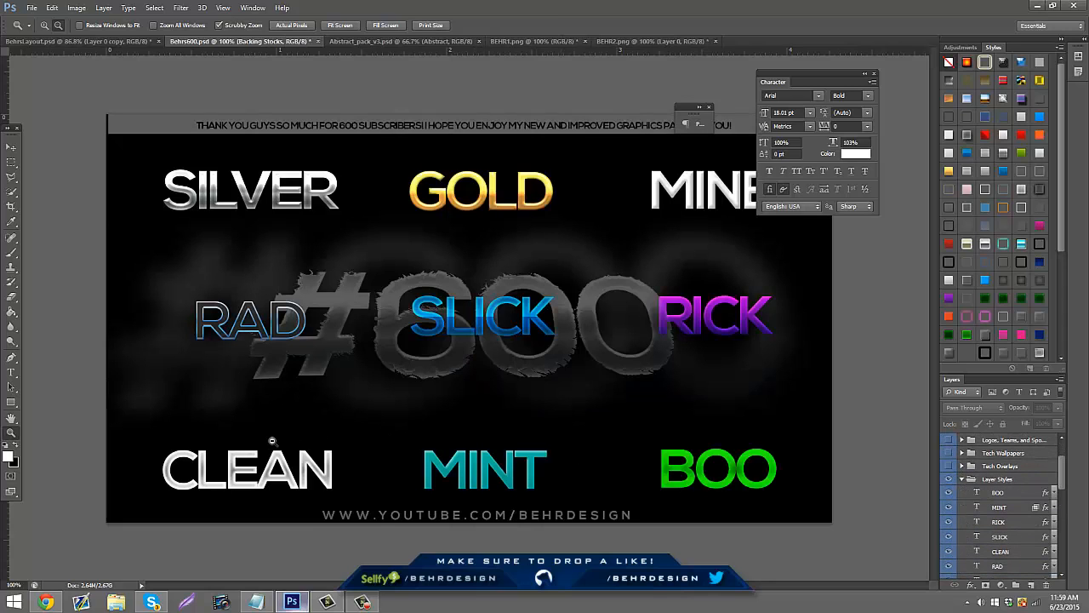
# Toggle the visibility of the CLEAN, RAD and MINE text samples to identify their layer styles
pyautogui.click(980, 553)
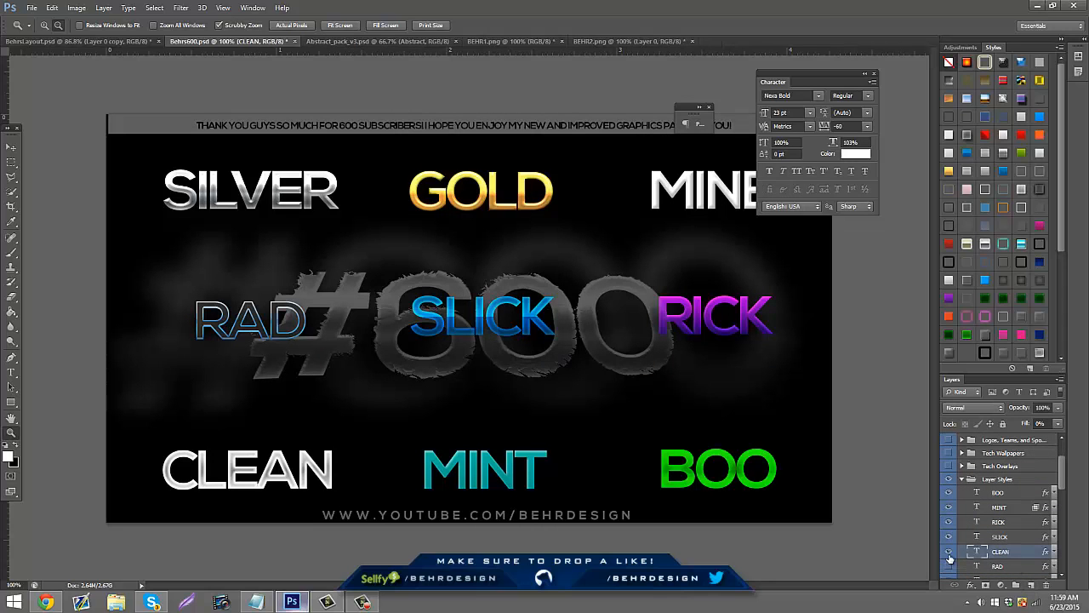
pyautogui.click(949, 564)
pyautogui.click(949, 552)
pyautogui.click(949, 552)
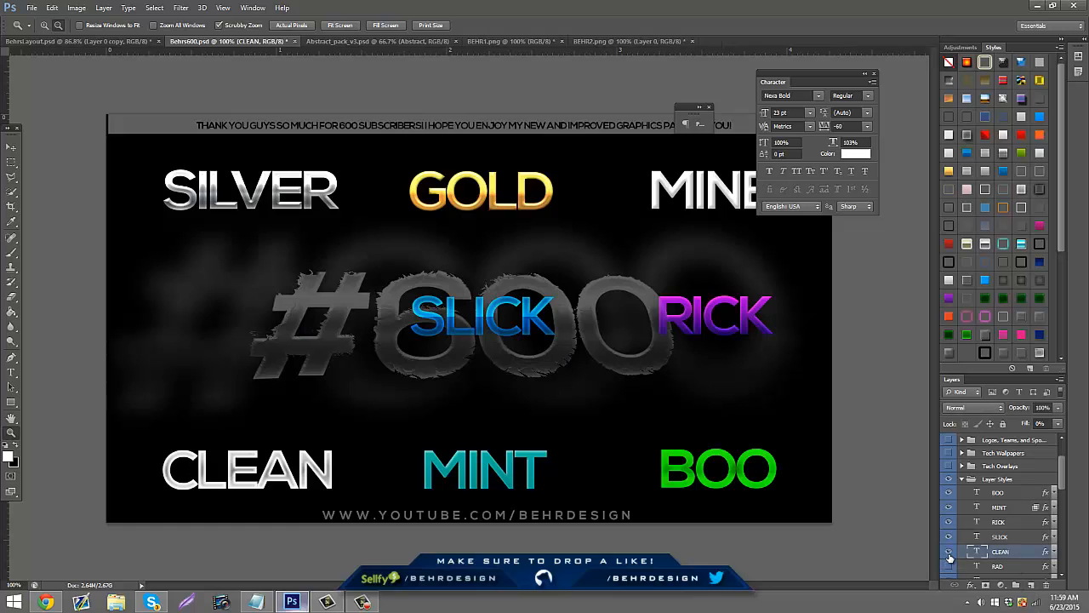
pyautogui.click(950, 579)
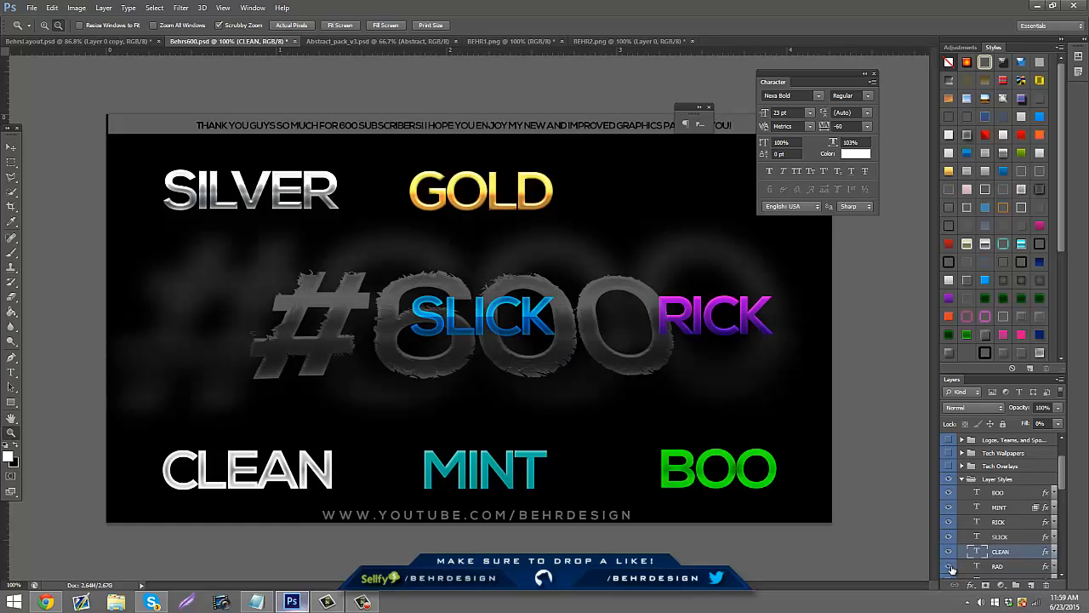
pyautogui.click(950, 566)
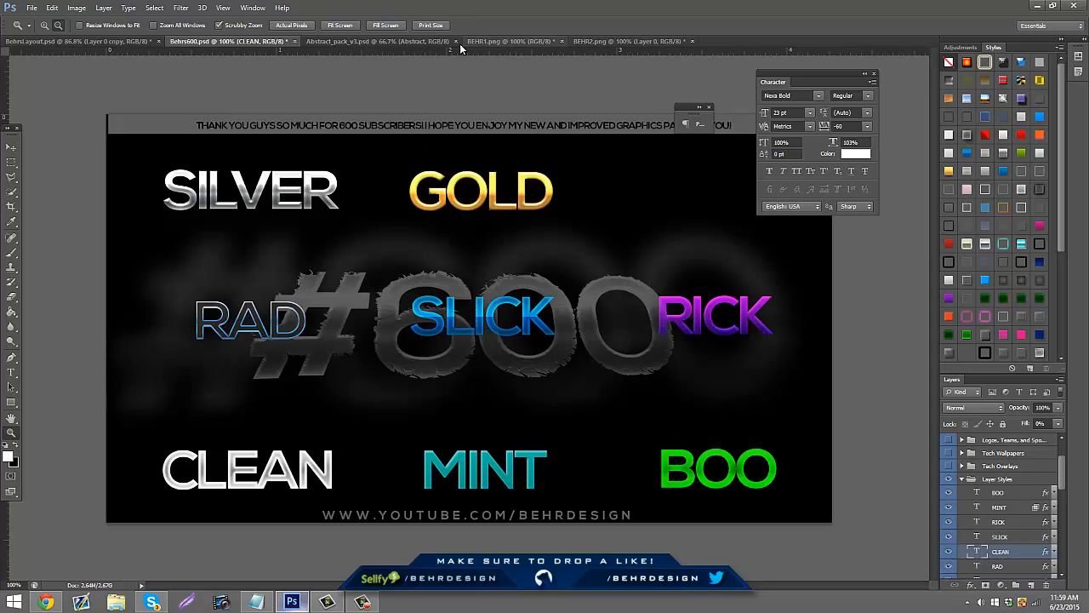
# Return to BehrsLayout.psd and apply the same preset style used on Layer 0 copy to the flat text in Layer 10
pyautogui.click(366, 42)
pyautogui.click(126, 42)
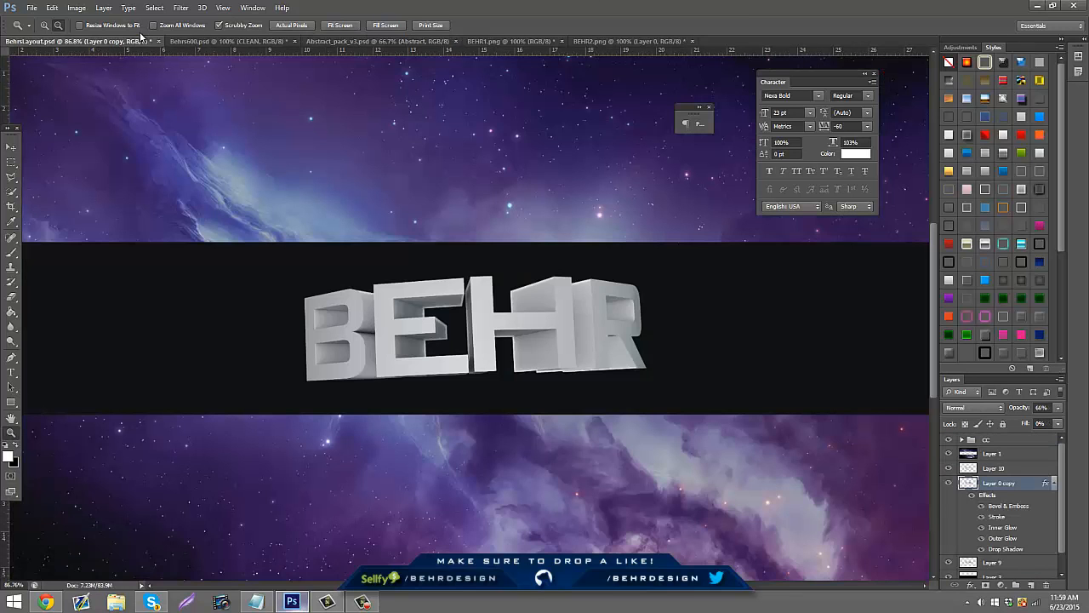
pyautogui.click(976, 468)
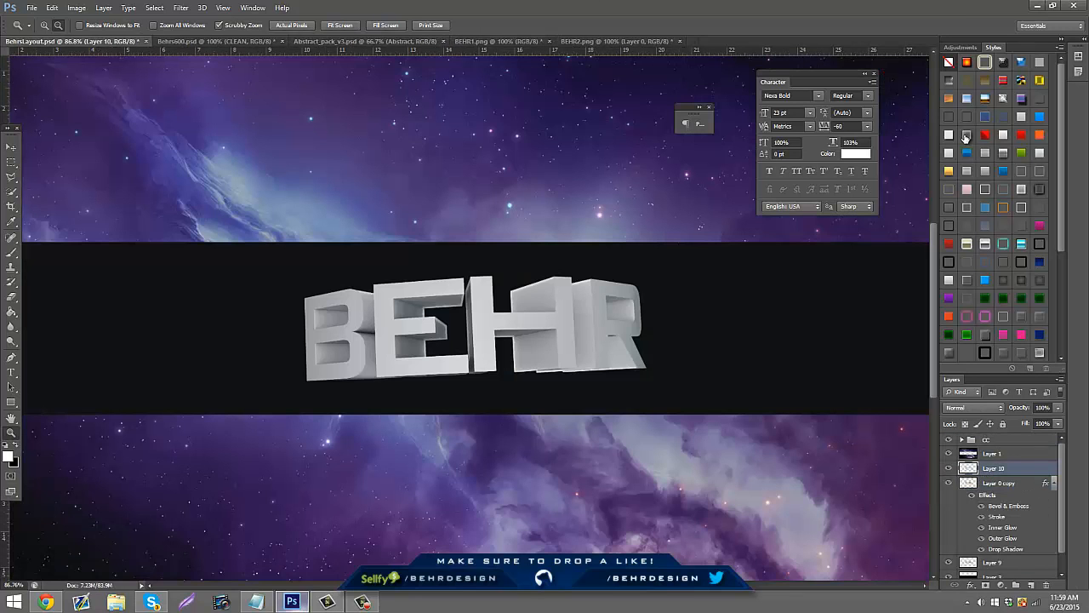
pyautogui.click(966, 136)
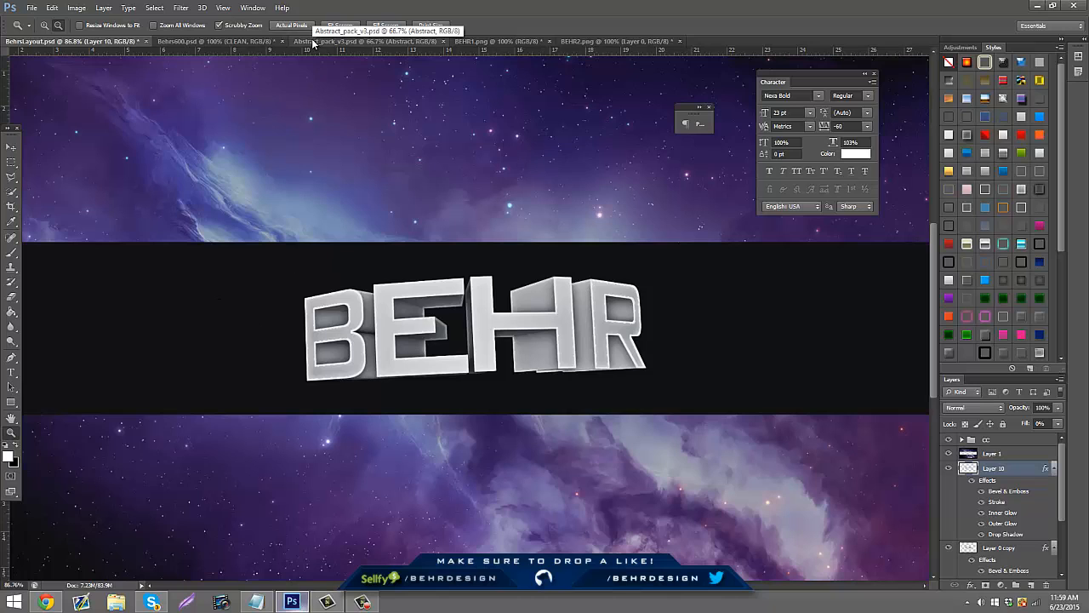
# In Behrs600.psd, hide and collapse the Layer Styles group
pyautogui.click(247, 42)
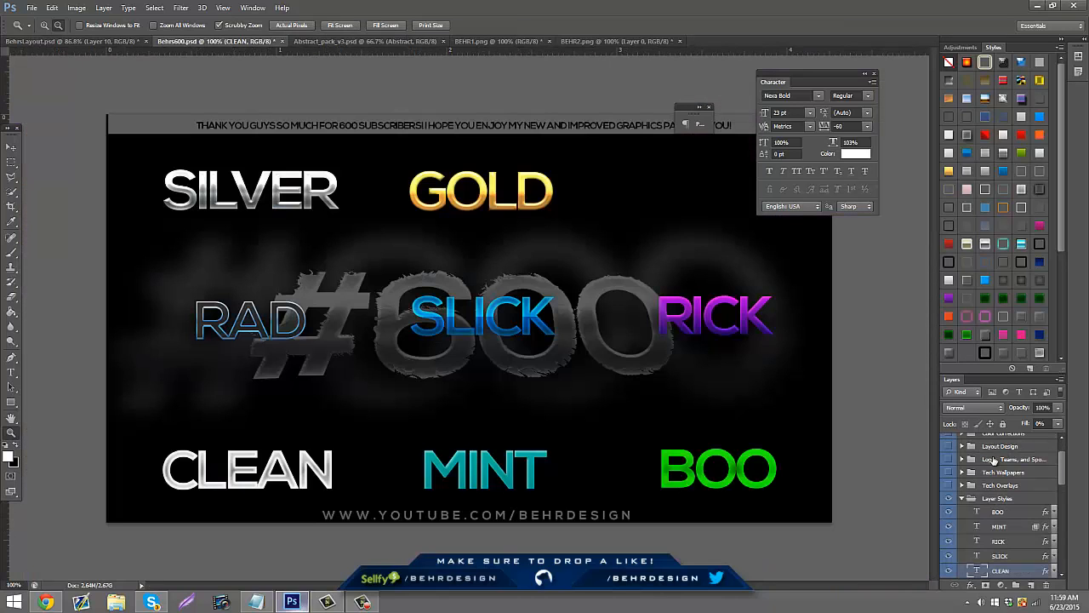
pyautogui.click(948, 500)
pyautogui.click(962, 498)
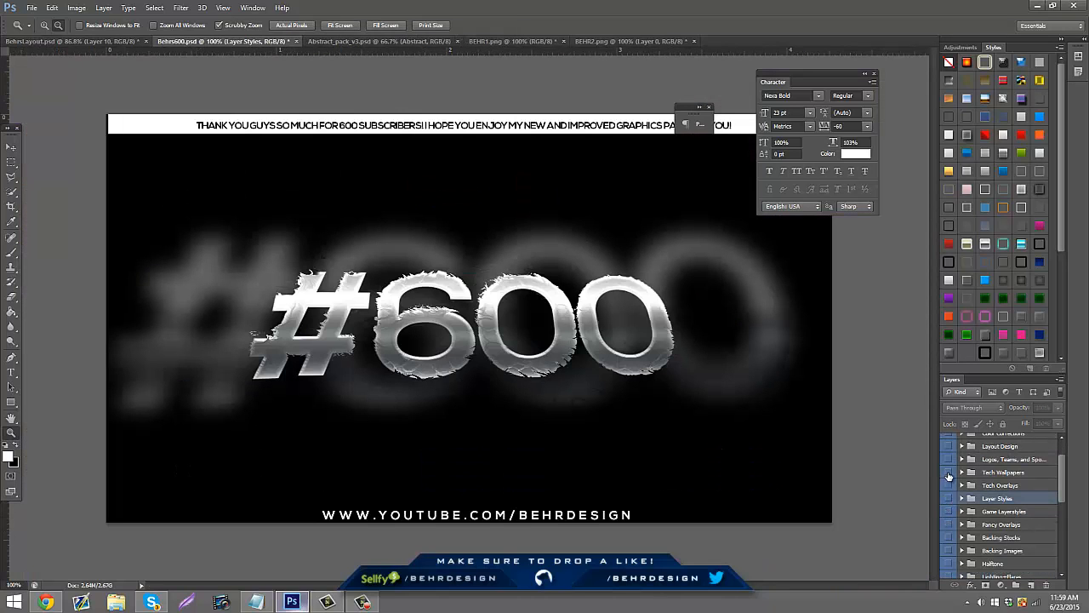
# Expand the Tech Wallpapers group and show and select its blue line-graph wallpaper, ready for moving
pyautogui.click(963, 472)
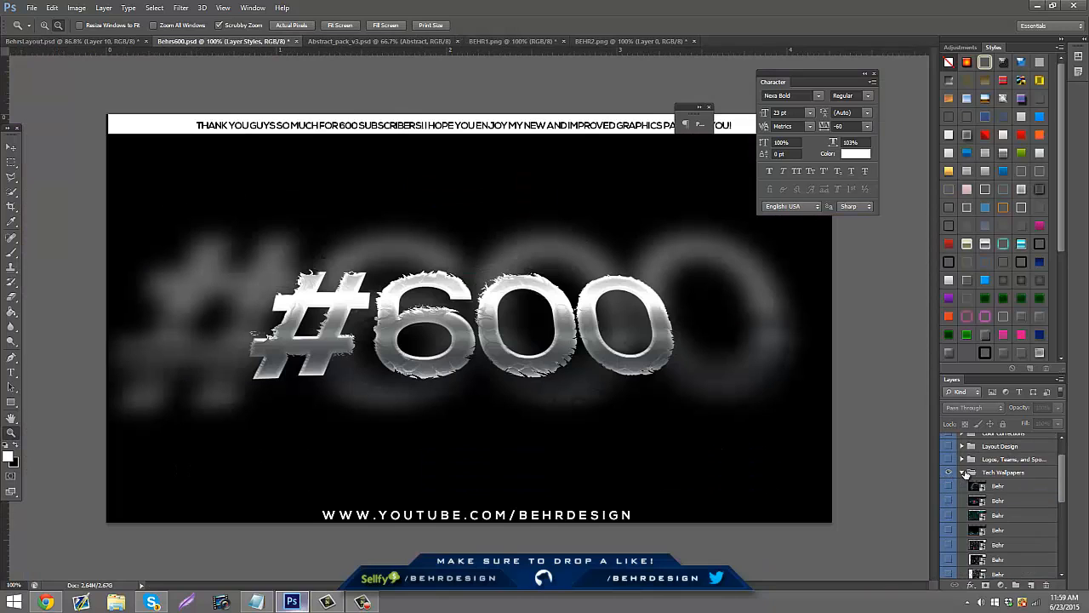
pyautogui.scroll(-1, 946, 505)
pyautogui.click(950, 515)
pyautogui.click(951, 515)
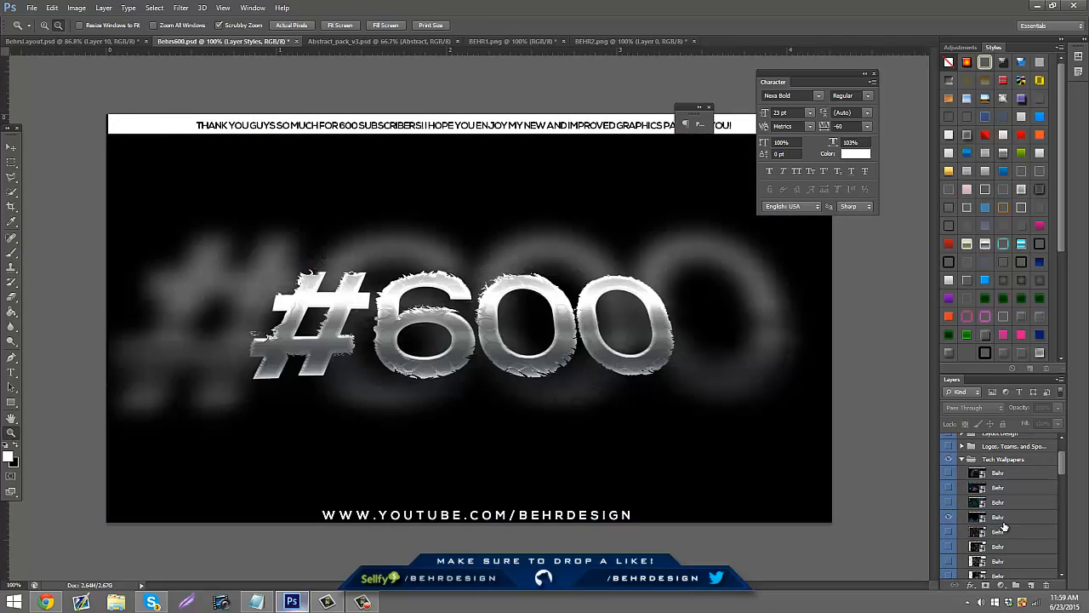
pyautogui.click(1003, 520)
pyautogui.click(10, 148)
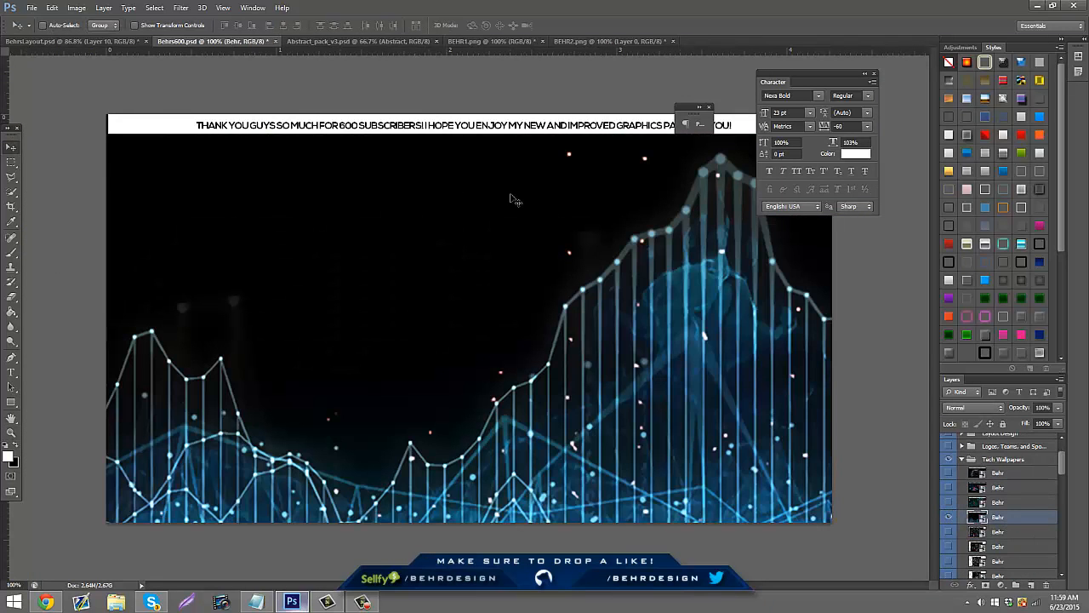
# Copy the blue line-graph wallpaper into BehrsLayout.psd and position it over the right part of the banner strip
pyautogui.moveTo(593, 266); pyautogui.dragTo(611, 230)
pyautogui.moveTo(529, 281); pyautogui.dragTo(585, 232)
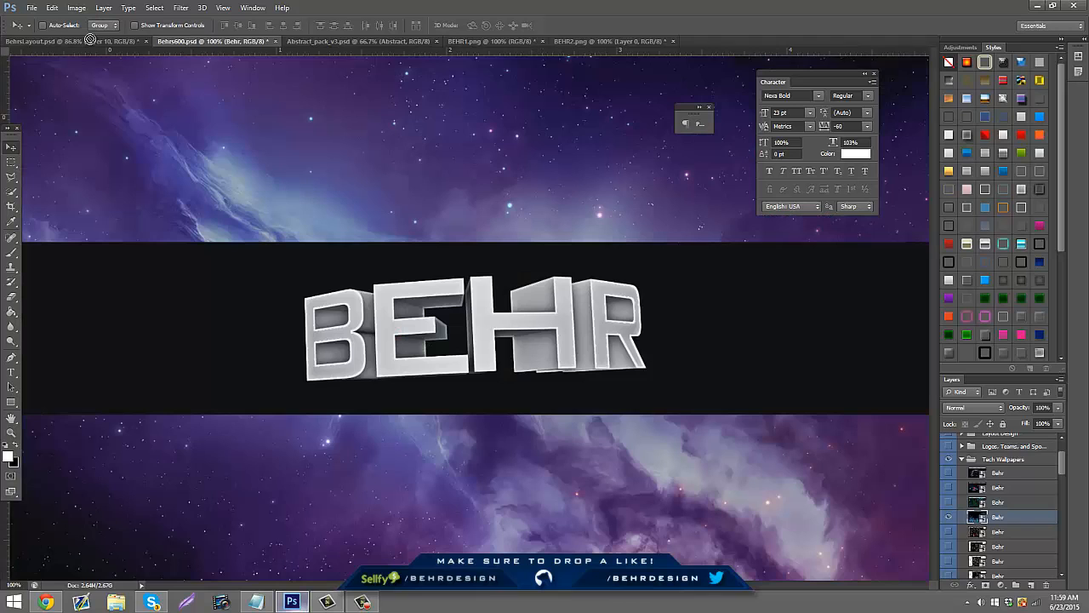
pyautogui.click(90, 40)
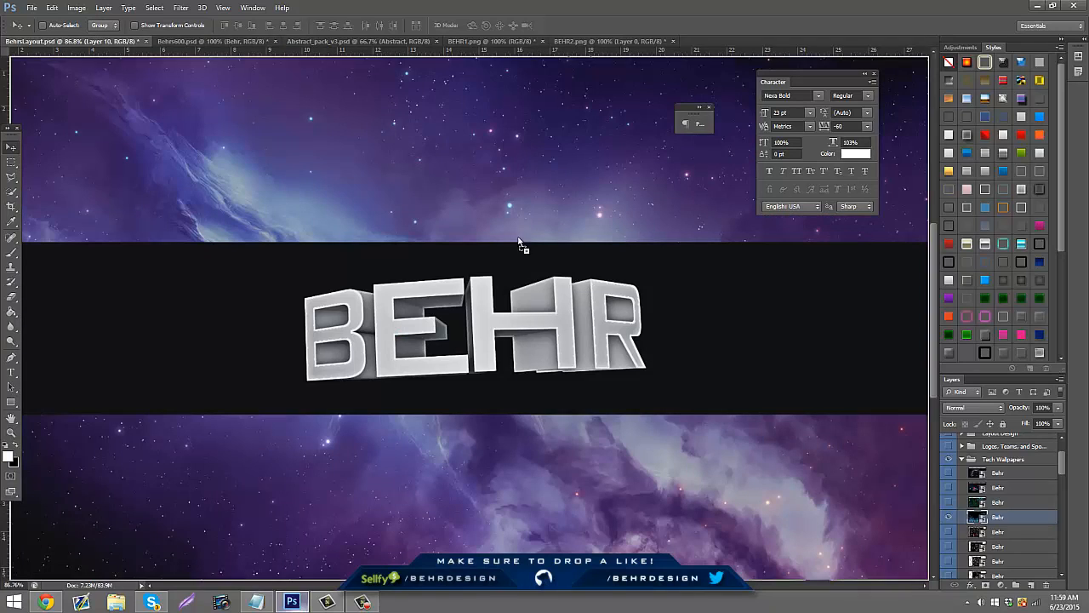
pyautogui.moveTo(636, 298); pyautogui.dragTo(820, 285)
pyautogui.press('z')
pyautogui.moveTo(492, 325)
pyautogui.mouseDown()
pyautogui.moveTo(454, 319)
pyautogui.moveTo(454, 308)
pyautogui.moveTo(485, 308)
pyautogui.mouseUp()
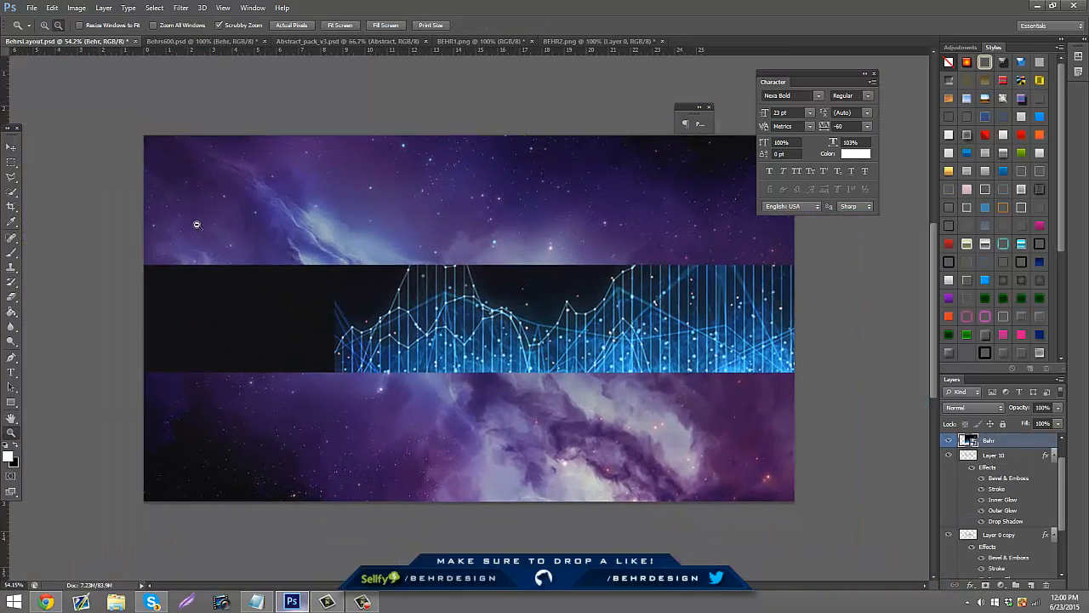
pyautogui.click(11, 148)
pyautogui.moveTo(375, 224); pyautogui.dragTo(400, 237)
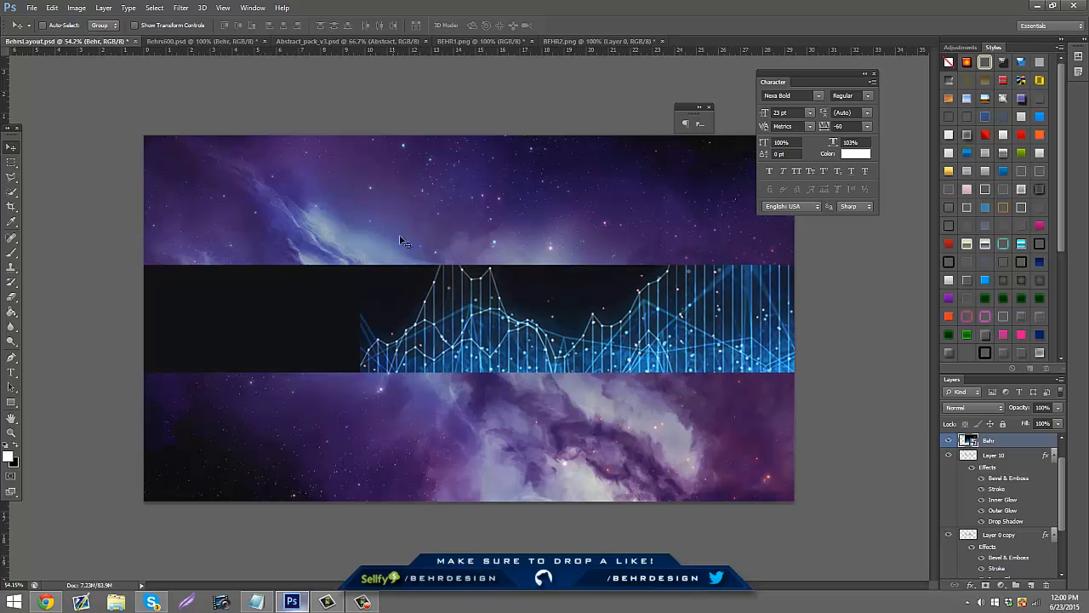
# Set the line-graph wallpaper's blend mode to Screen and move its layer below Layer 9
pyautogui.click(976, 408)
pyautogui.click(953, 208)
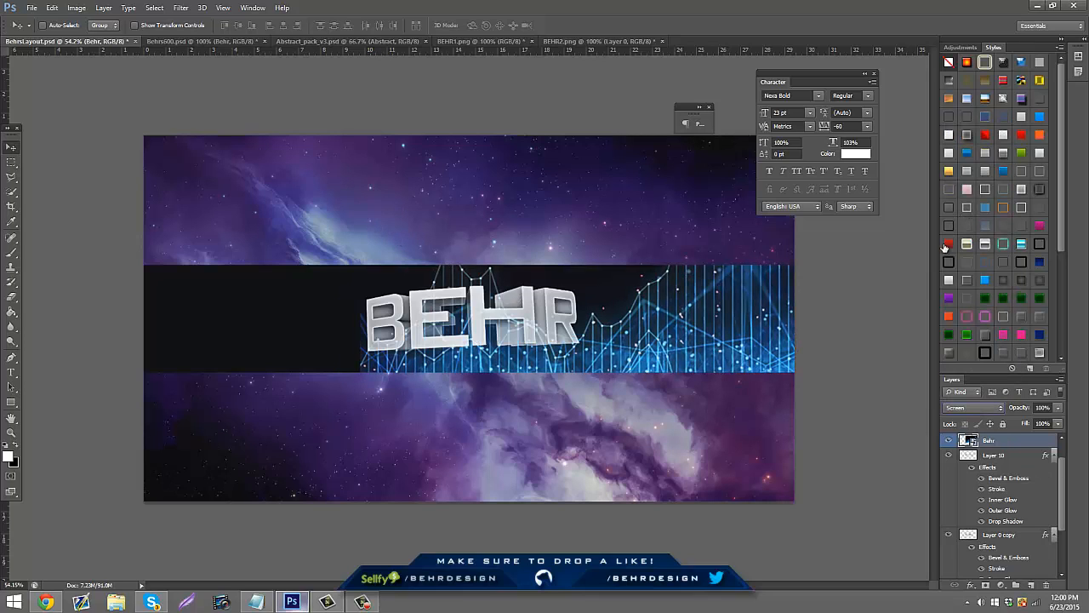
pyautogui.moveTo(1003, 441); pyautogui.dragTo(1001, 564)
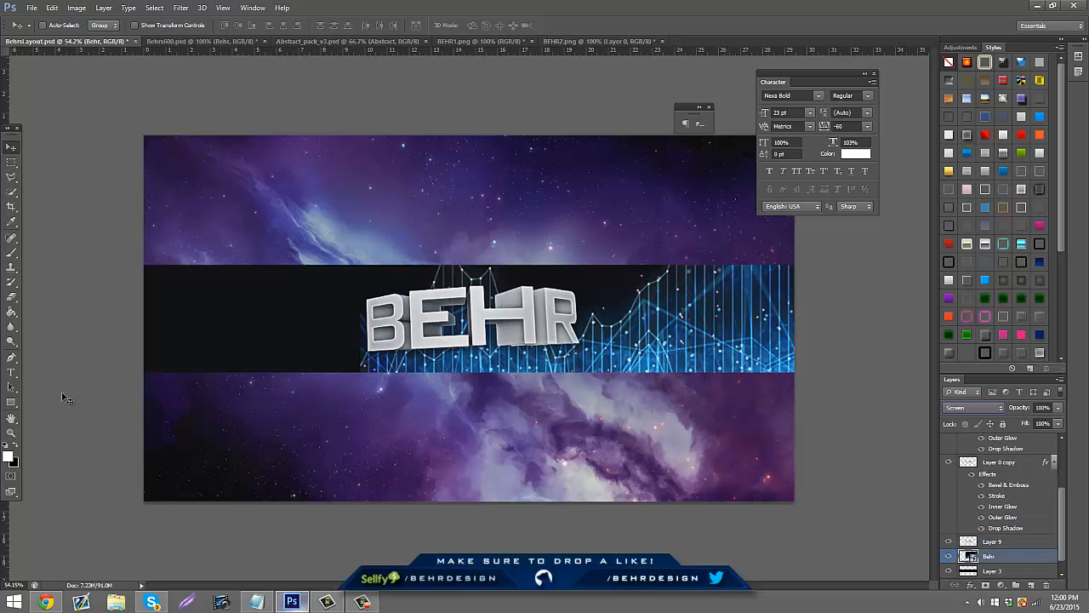
# Shift the line-graph wallpaper so its graph rises along the right side of the banner beside the BEHR text
pyautogui.click(10, 434)
pyautogui.moveTo(451, 242); pyautogui.dragTo(533, 235)
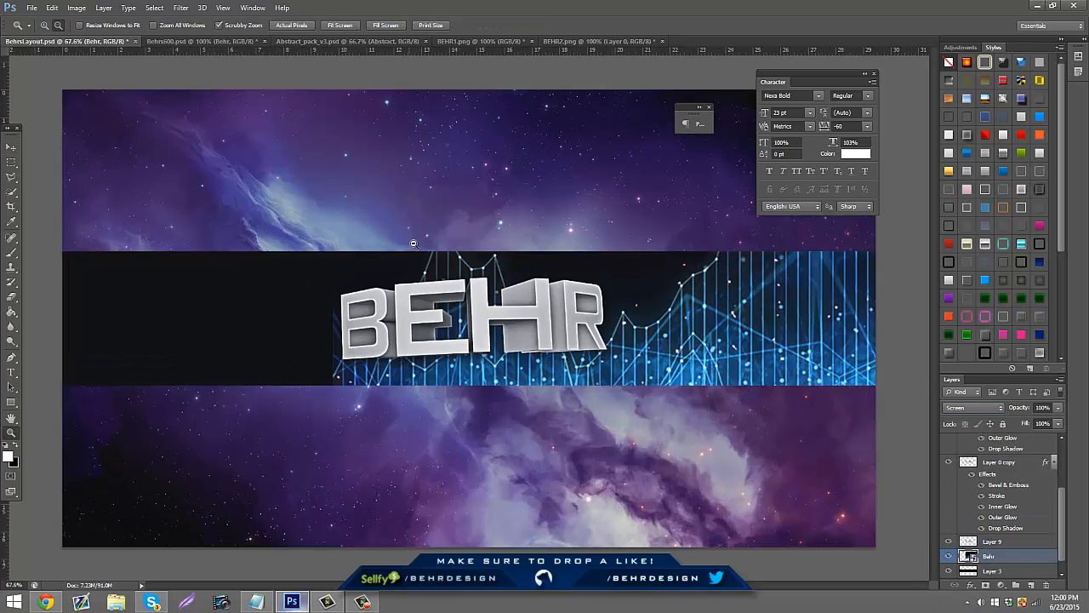
pyautogui.moveTo(414, 243); pyautogui.dragTo(258, 231)
pyautogui.click(12, 148)
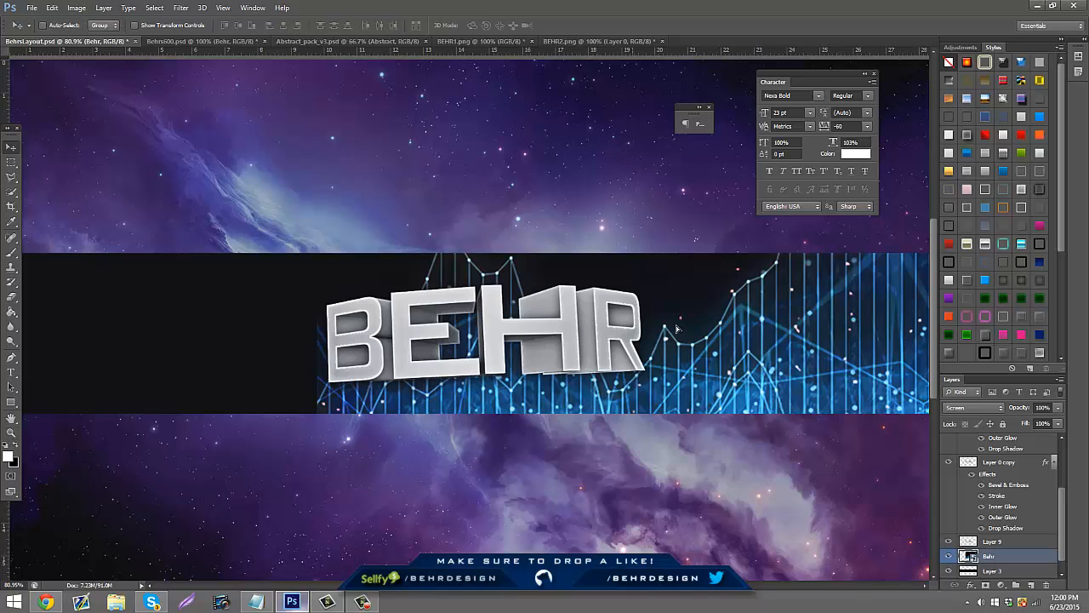
pyautogui.moveTo(680, 328); pyautogui.dragTo(705, 325)
pyautogui.moveTo(584, 589)
pyautogui.mouseDown()
pyautogui.moveTo(572, 589)
pyautogui.moveTo(605, 588)
pyautogui.moveTo(574, 589)
pyautogui.mouseUp()
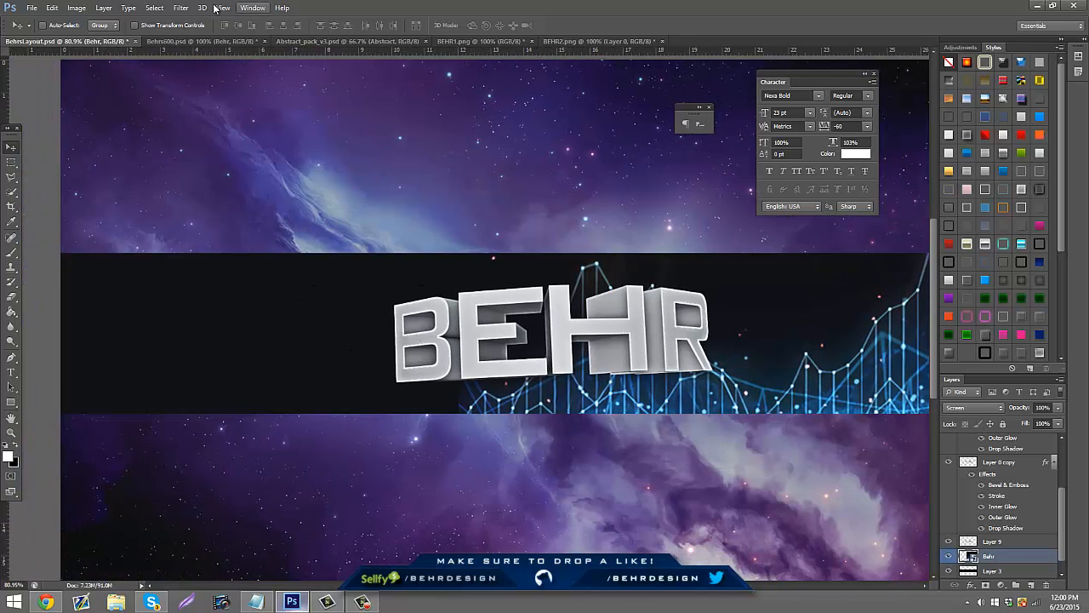
# In Behrs600.psd, swap the visible wallpaper from the line graph to Droid DNA and copy it onto the left of the BehrsLayout.psd banner
pyautogui.click(202, 39)
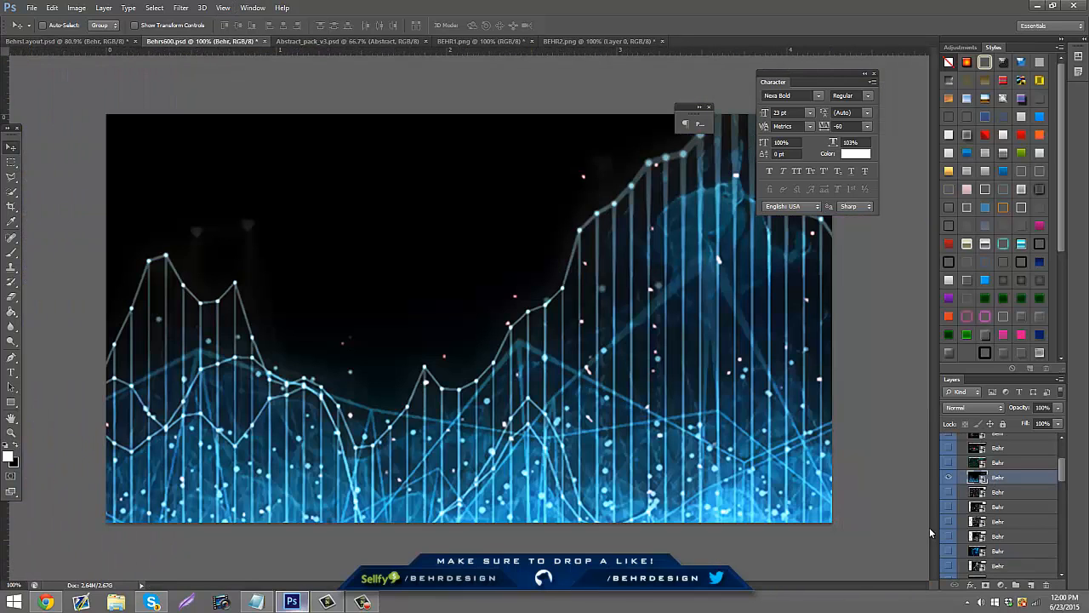
pyautogui.click(950, 477)
pyautogui.click(950, 450)
pyautogui.click(994, 452)
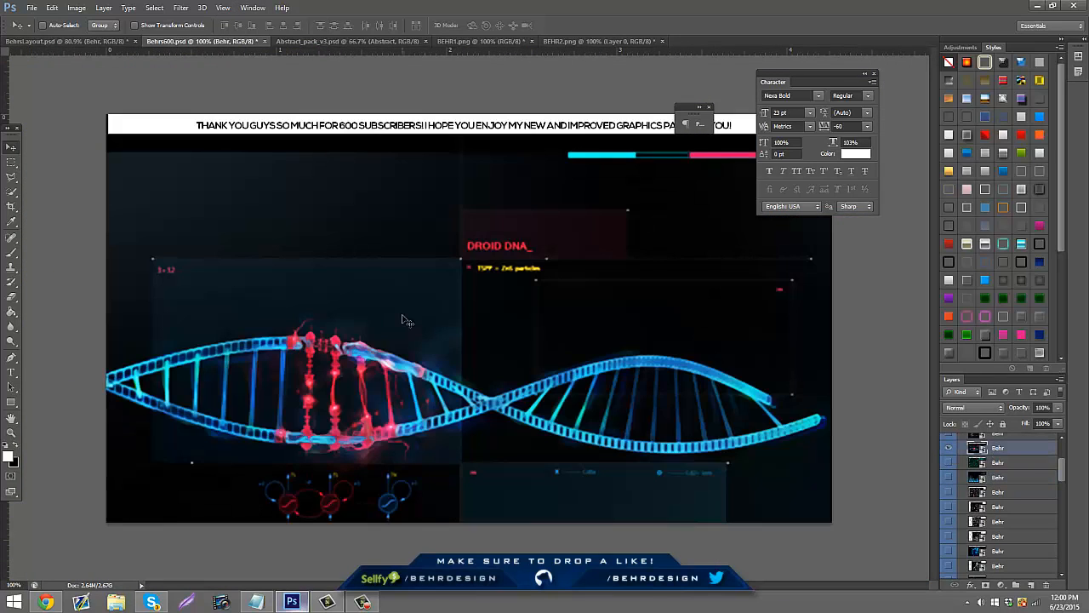
pyautogui.moveTo(405, 315); pyautogui.dragTo(424, 265)
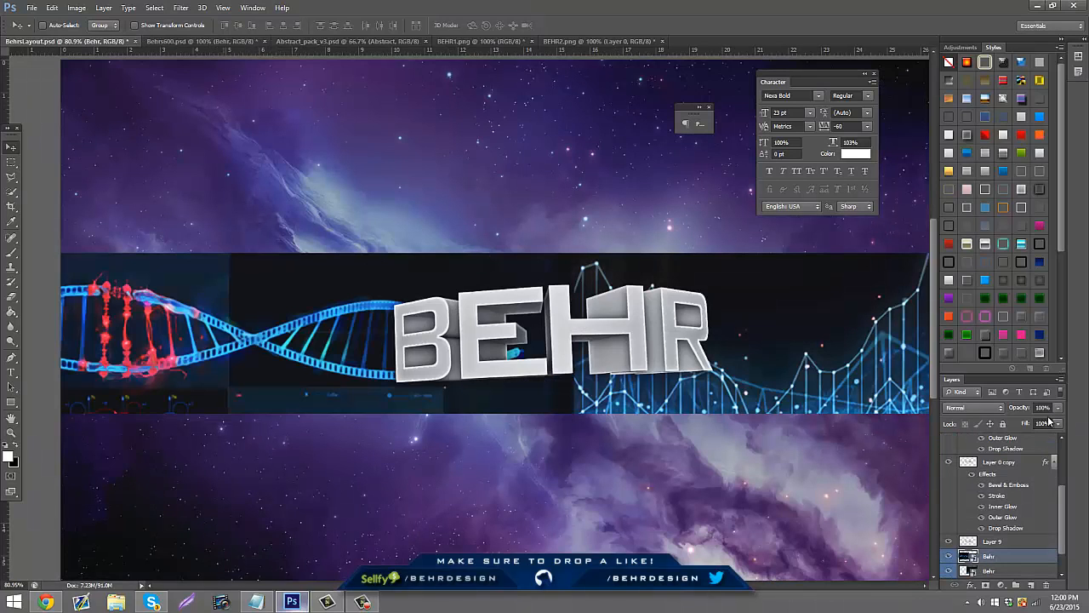
# Try Color Dodge on the Droid DNA wallpaper and settle on the Screen blend mode
pyautogui.click(997, 410)
pyautogui.click(968, 215)
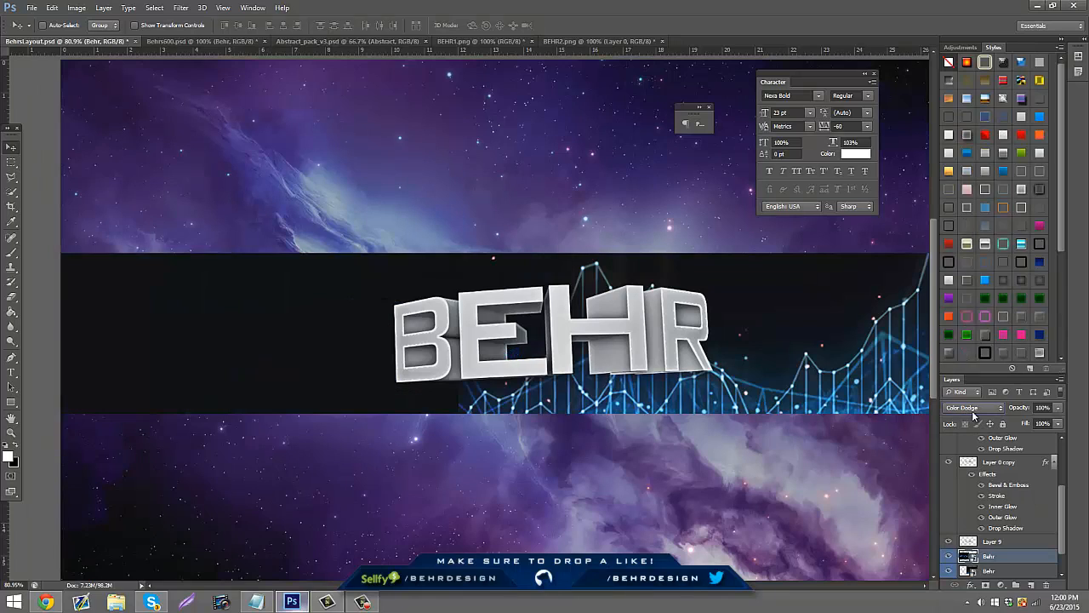
pyautogui.click(974, 408)
pyautogui.click(972, 204)
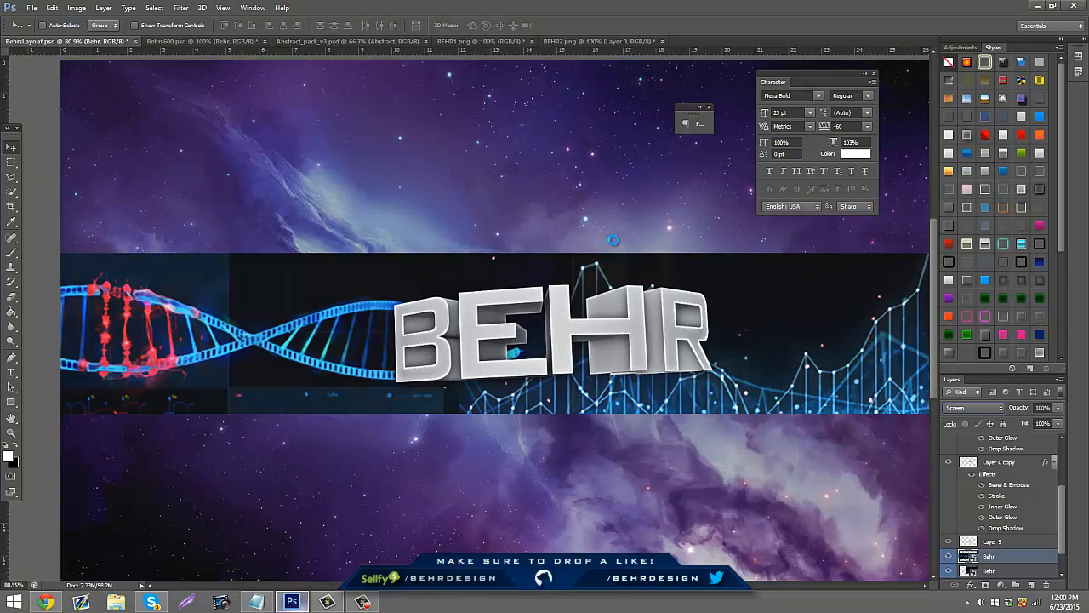
# Rotate the Droid DNA wallpaper about 15 degrees and reposition it so the helix runs down behind the BEHR text
pyautogui.hotkey('ctrl', 't')
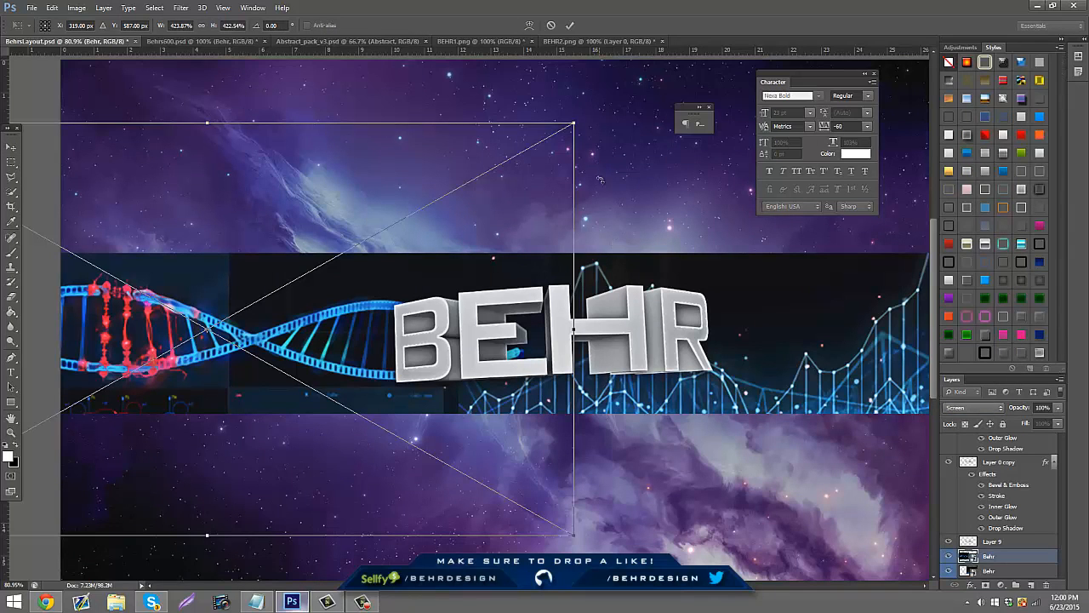
pyautogui.moveTo(608, 243); pyautogui.dragTo(713, 464)
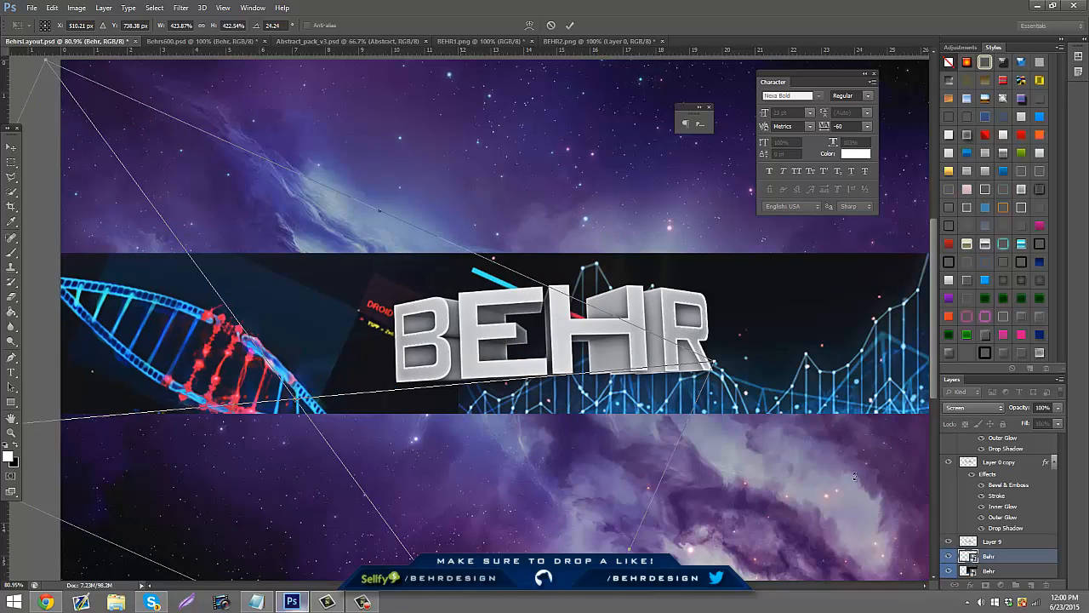
pyautogui.moveTo(892, 431); pyautogui.dragTo(929, 386)
pyautogui.moveTo(485, 405); pyautogui.dragTo(476, 397)
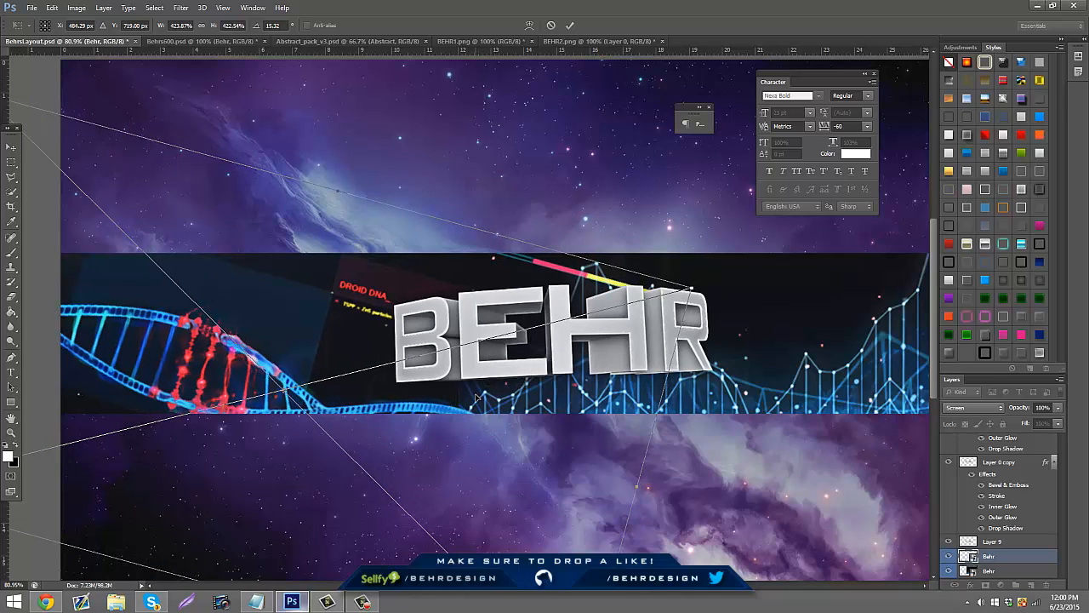
pyautogui.click(11, 148)
pyautogui.click(481, 222)
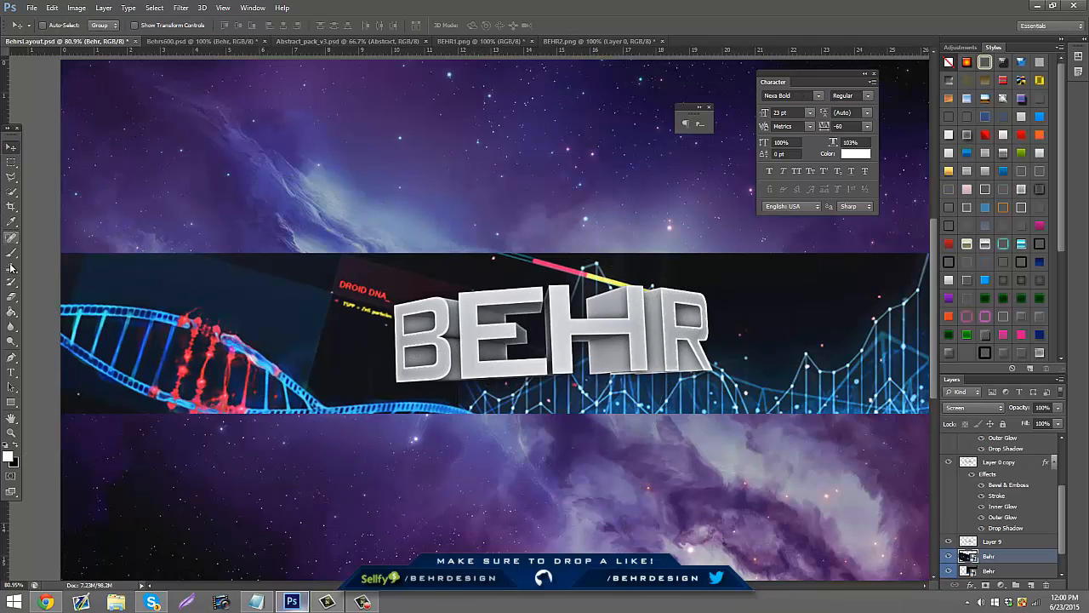
# Rasterize the Droid DNA wallpaper and erase its coloured bar above the BEHR text
pyautogui.click(11, 296)
pyautogui.click(485, 223)
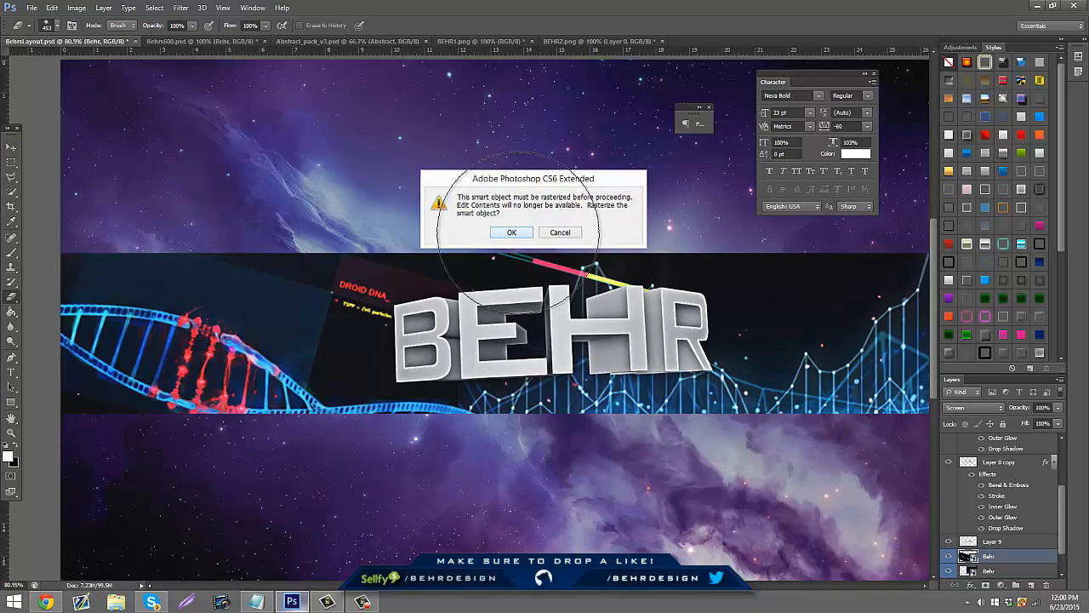
pyautogui.click(515, 233)
pyautogui.moveTo(506, 229)
pyautogui.mouseDown()
pyautogui.moveTo(790, 349)
pyautogui.moveTo(799, 319)
pyautogui.moveTo(521, 198)
pyautogui.mouseUp()
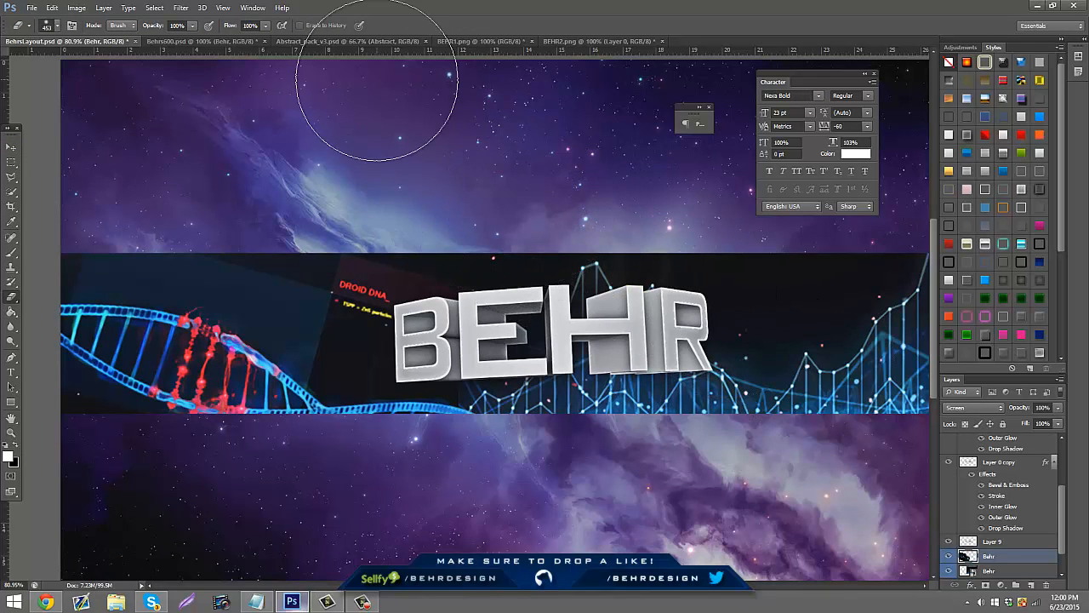
# In Behrs600.psd, hide the Droid DNA wallpaper and preview other wallpapers further down the Tech Wallpapers group
pyautogui.click(217, 41)
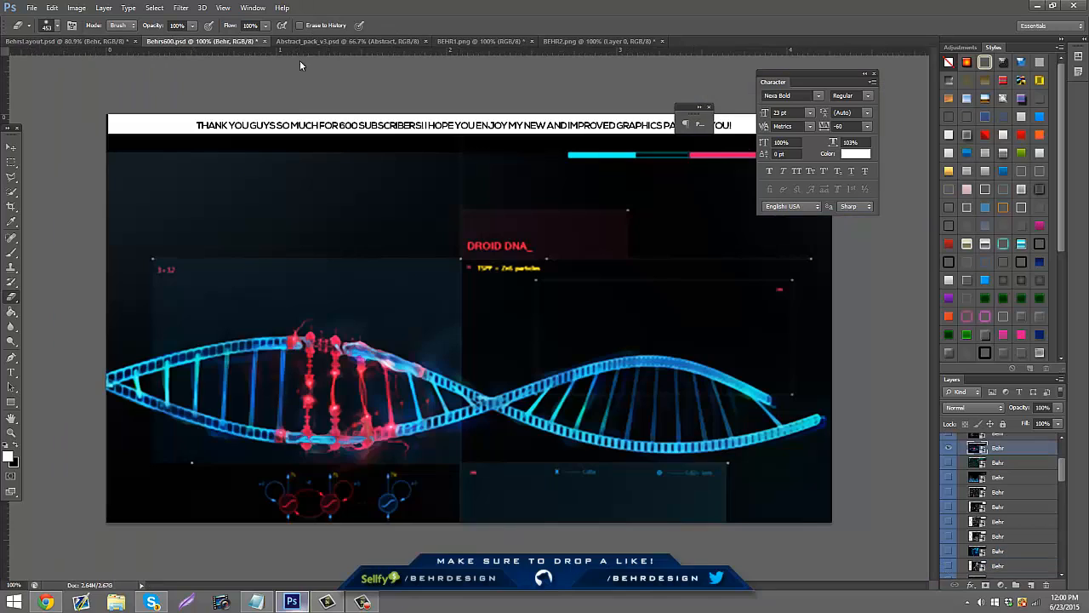
pyautogui.click(950, 447)
pyautogui.scroll(-2, 944, 555)
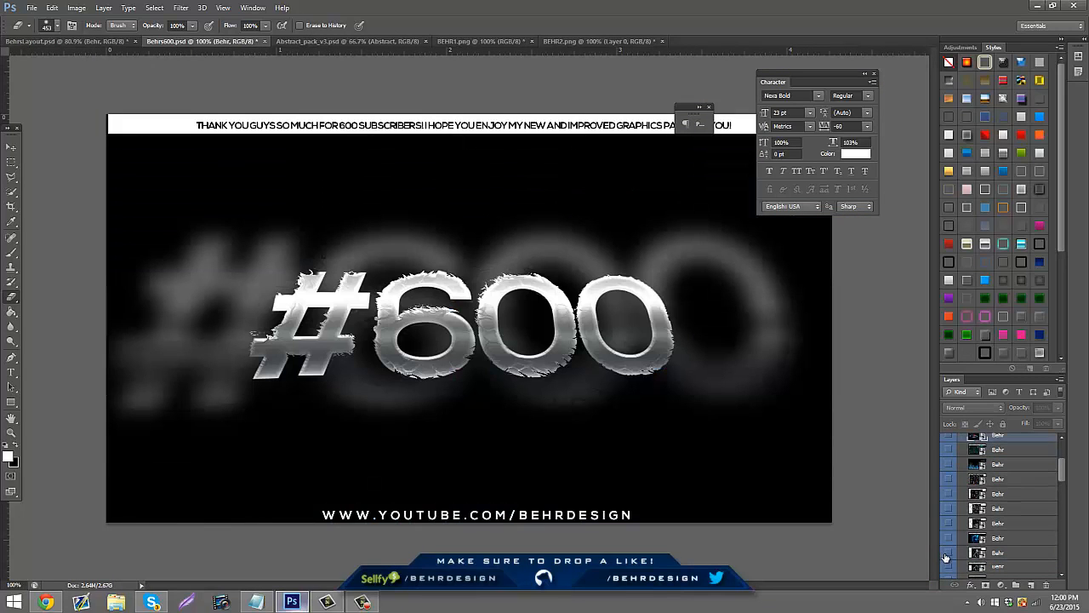
pyautogui.click(946, 546)
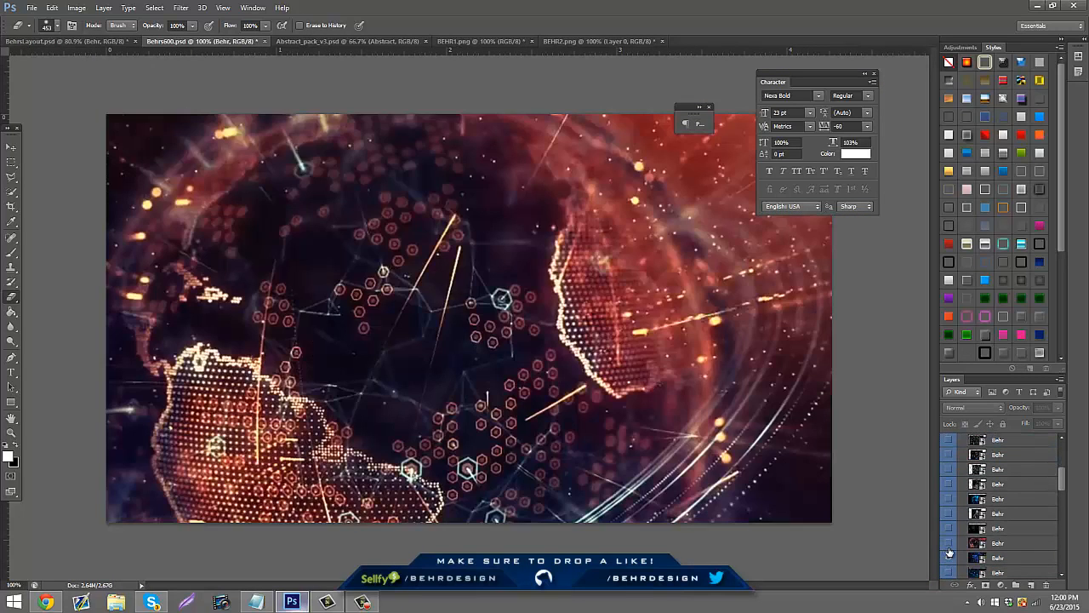
pyautogui.click(949, 557)
pyautogui.click(950, 559)
pyautogui.scroll(4, 950, 515)
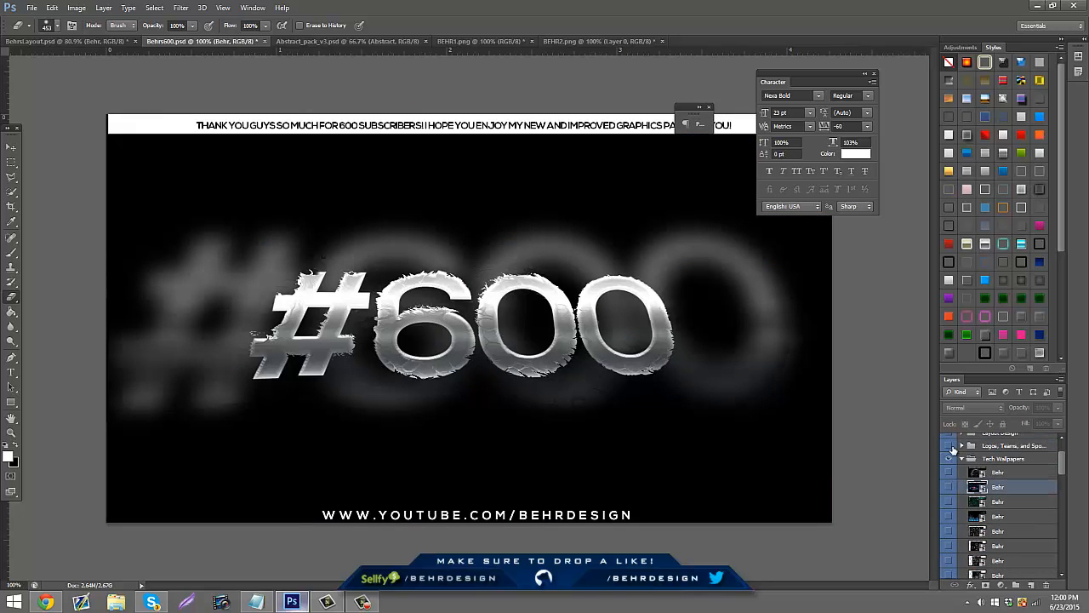
# Show the skull globe wallpaper, copy it behind the BEHR text in BehrsLayout.psd, and set its blend mode to Screen
pyautogui.click(952, 473)
pyautogui.click(1010, 475)
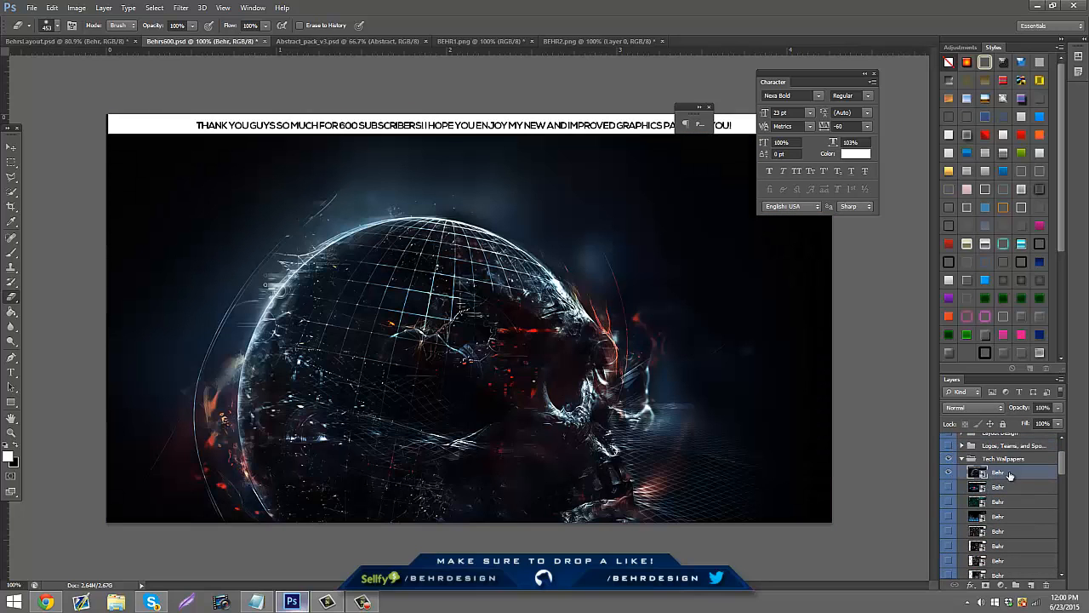
pyautogui.click(11, 147)
pyautogui.moveTo(269, 189); pyautogui.dragTo(443, 241)
pyautogui.moveTo(686, 310); pyautogui.dragTo(686, 311)
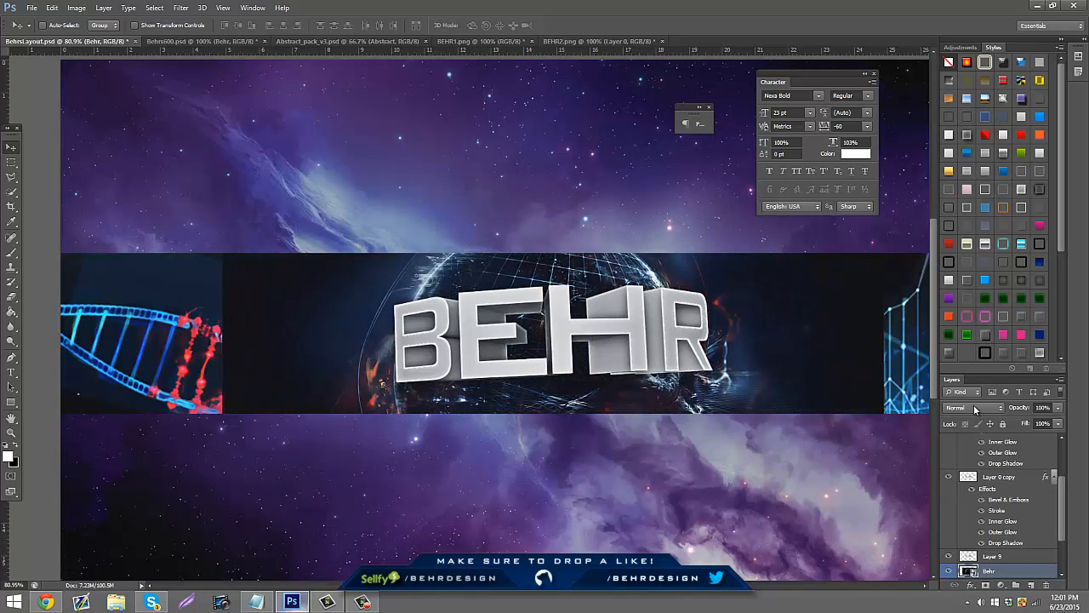
pyautogui.click(974, 407)
pyautogui.click(980, 207)
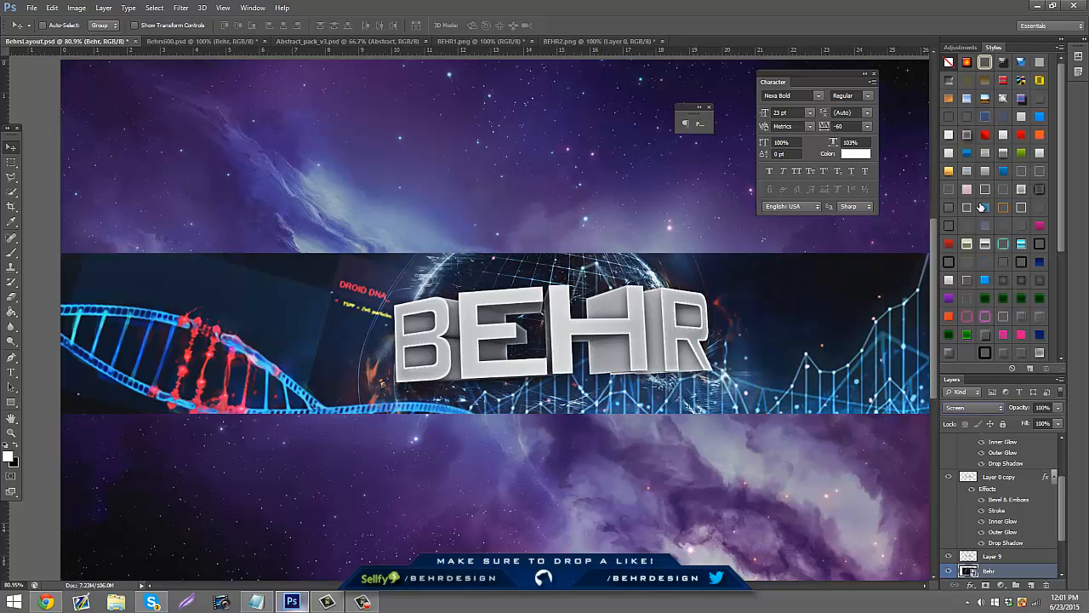
# Check the LUKI reference banner in Chrome, and in Photoshop rasterize the skull globe wallpaper and erase part of it around the BEHR text
pyautogui.click(46, 603)
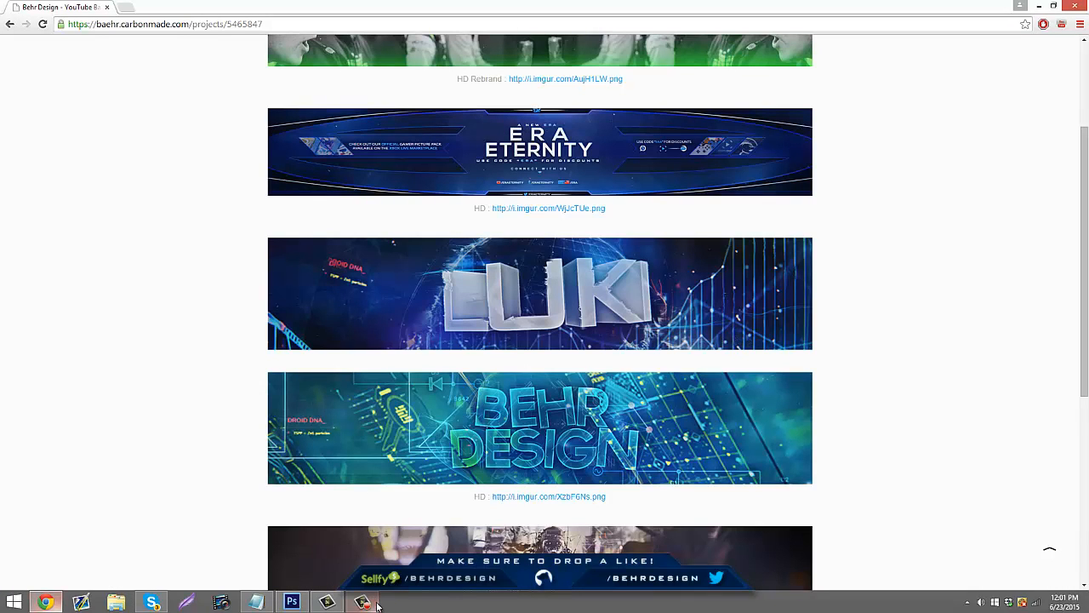
pyautogui.click(292, 603)
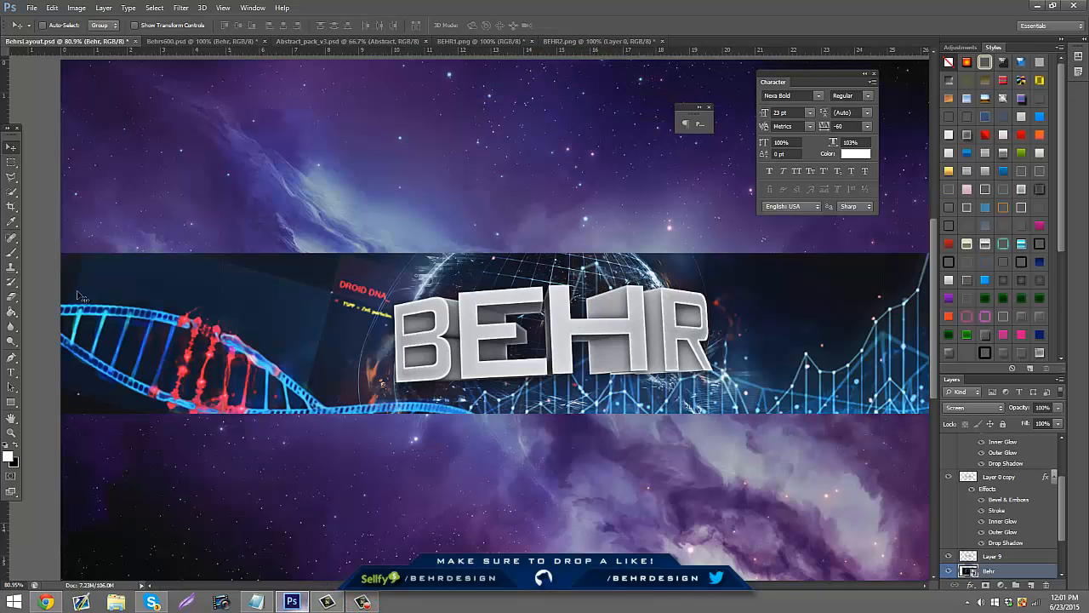
pyautogui.click(11, 297)
pyautogui.click(310, 272)
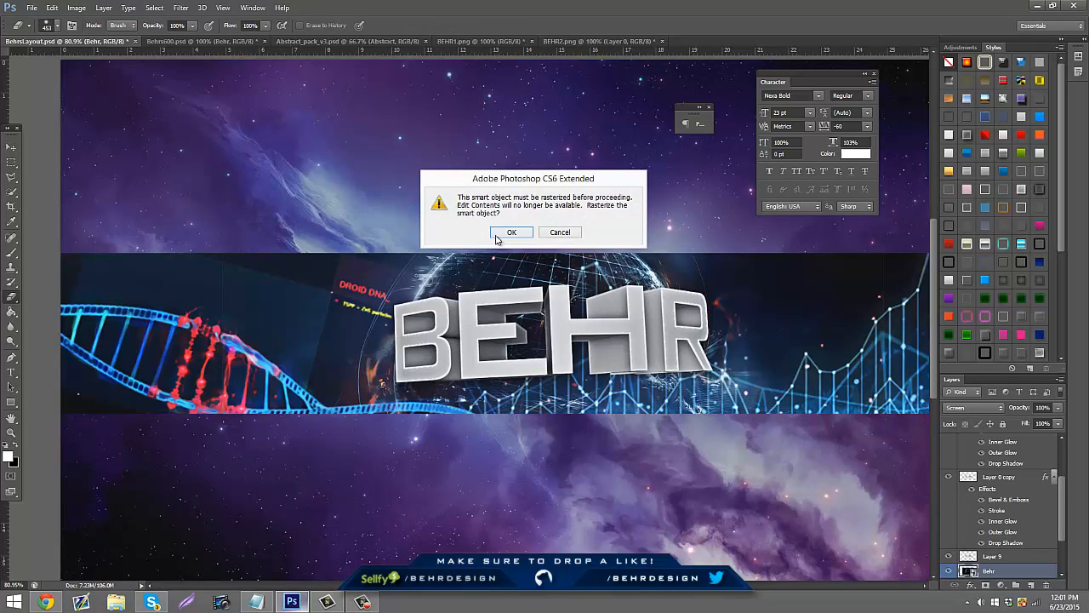
pyautogui.click(500, 236)
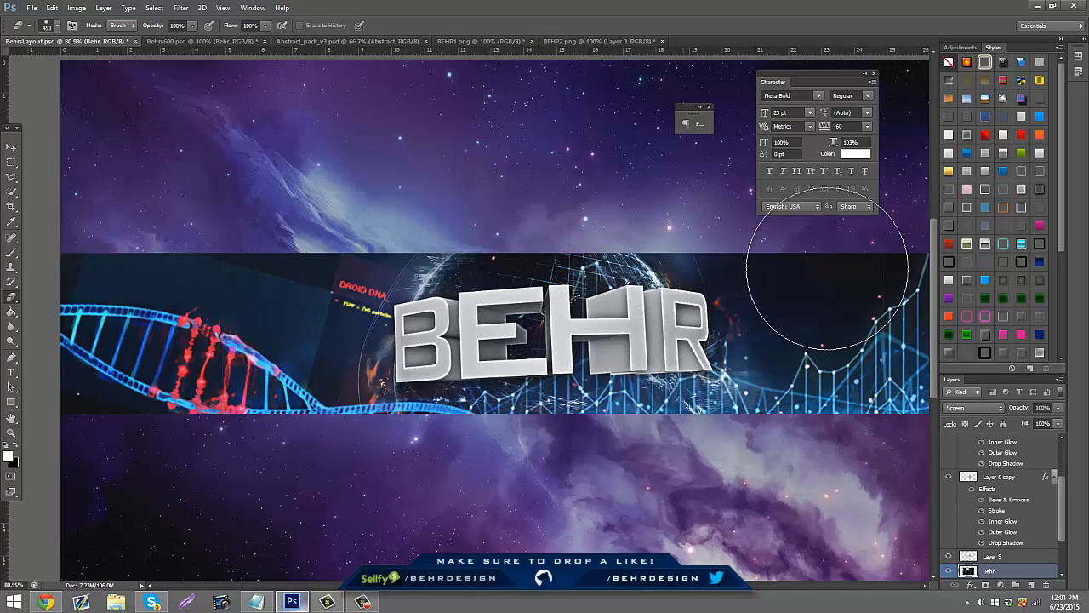
# Move the Droid DNA wallpaper further up and left, away from the BEHR text
pyautogui.scroll(-2, 996, 519)
pyautogui.click(992, 547)
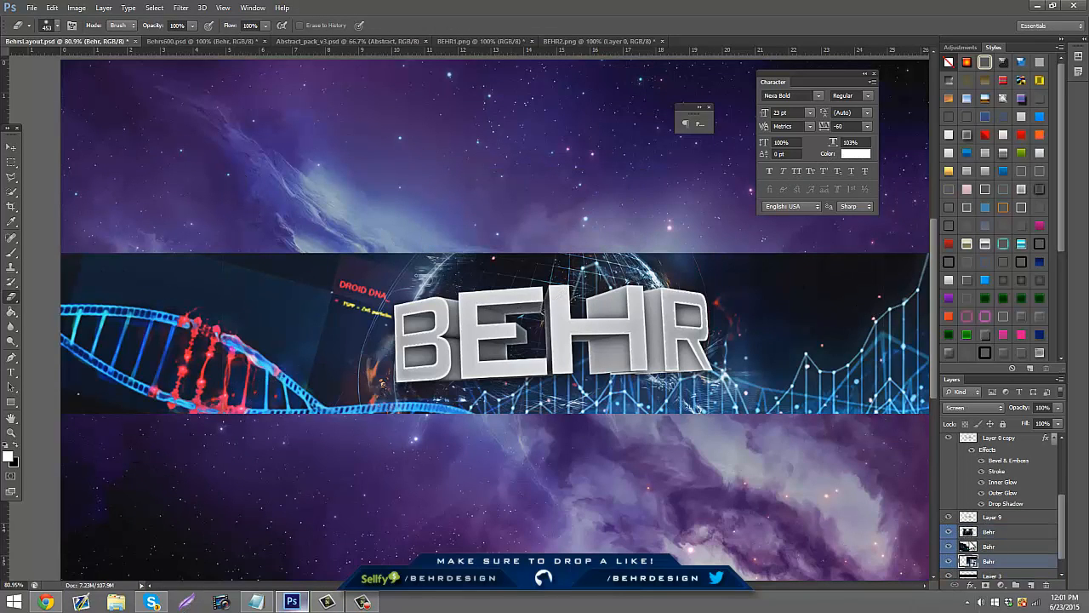
pyautogui.click(11, 146)
pyautogui.moveTo(242, 209); pyautogui.dragTo(195, 189)
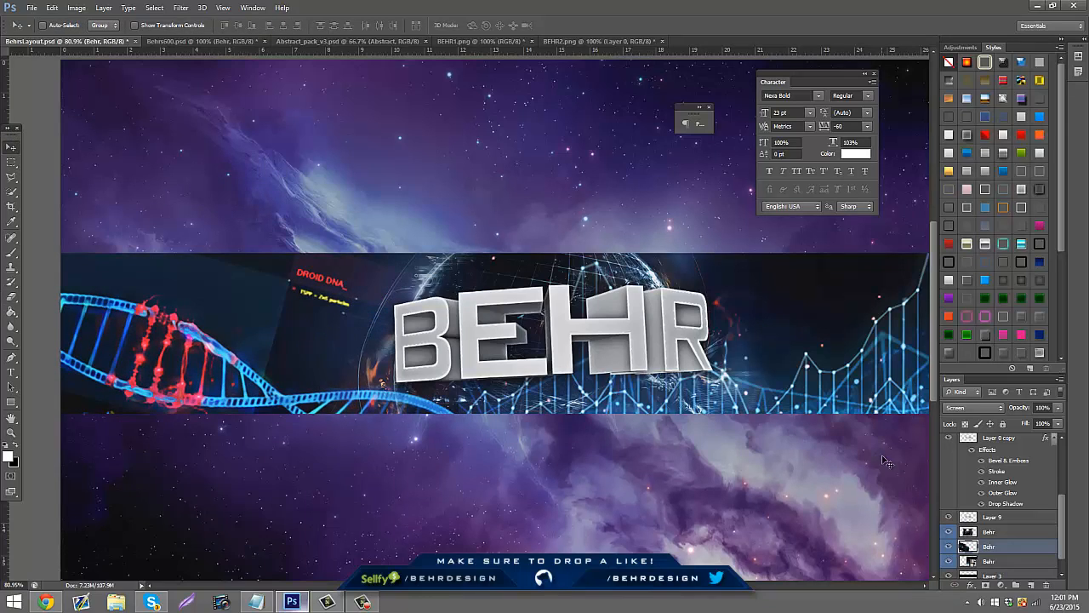
# Create a new empty layer directly above Layer 10, the topmost BEHR text layer
pyautogui.scroll(1, 886, 462)
pyautogui.scroll(3, 1002, 516)
pyautogui.click(1007, 472)
pyautogui.click(1032, 585)
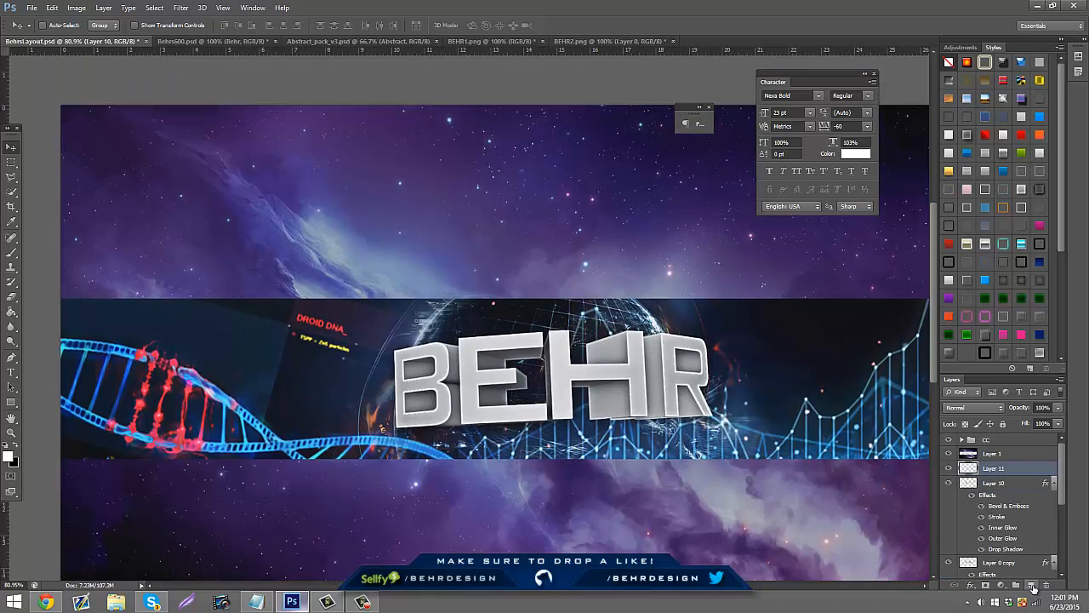
# Prepare the Brush tool with a bright blue foreground colour, #00a2ff
pyautogui.click(11, 253)
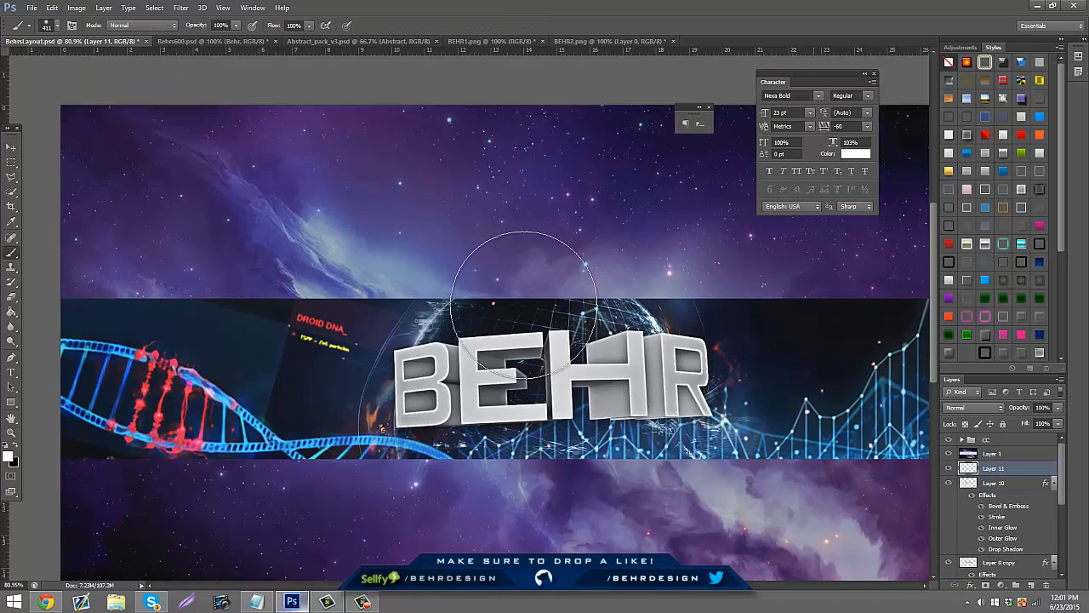
pyautogui.click(8, 457)
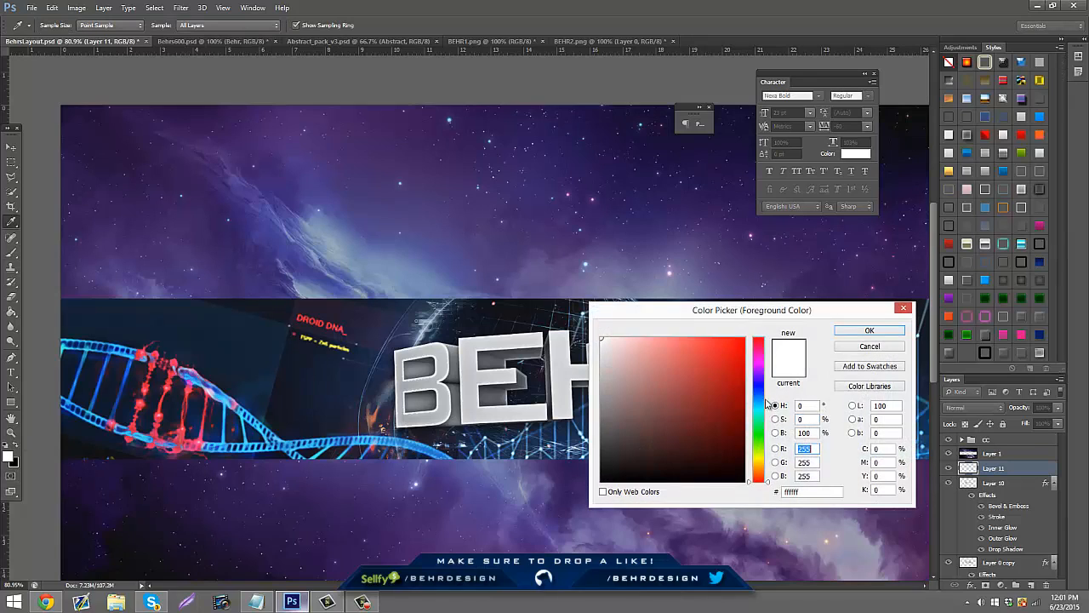
pyautogui.moveTo(759, 404); pyautogui.dragTo(760, 393)
pyautogui.moveTo(735, 347); pyautogui.dragTo(867, 309)
pyautogui.moveTo(758, 391); pyautogui.dragTo(758, 401)
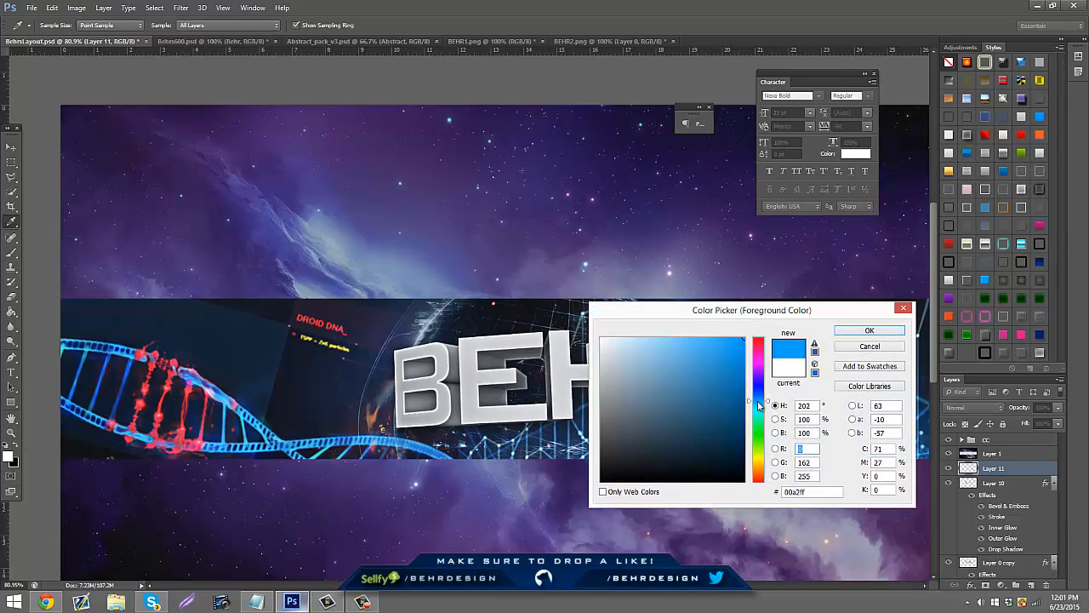
pyautogui.click(863, 332)
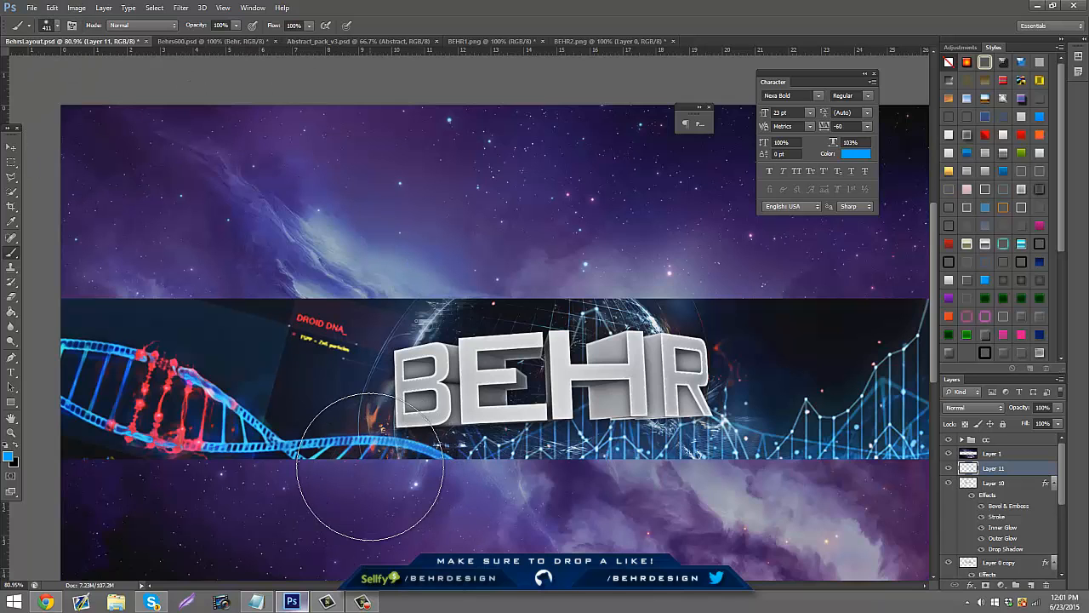
# Paint large soft blue glow spots across the banner around the BEHR text and lower the layer's opacity to 43%
pyautogui.click(370, 415)
pyautogui.click(102, 400)
pyautogui.click(614, 308)
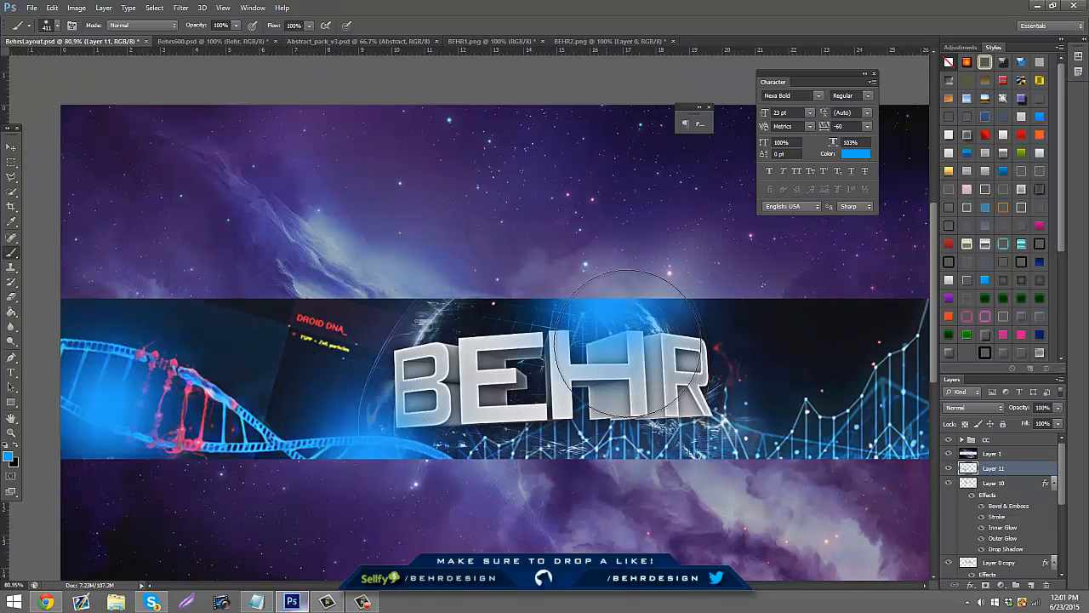
pyautogui.click(756, 436)
pyautogui.moveTo(603, 585); pyautogui.dragTo(676, 586)
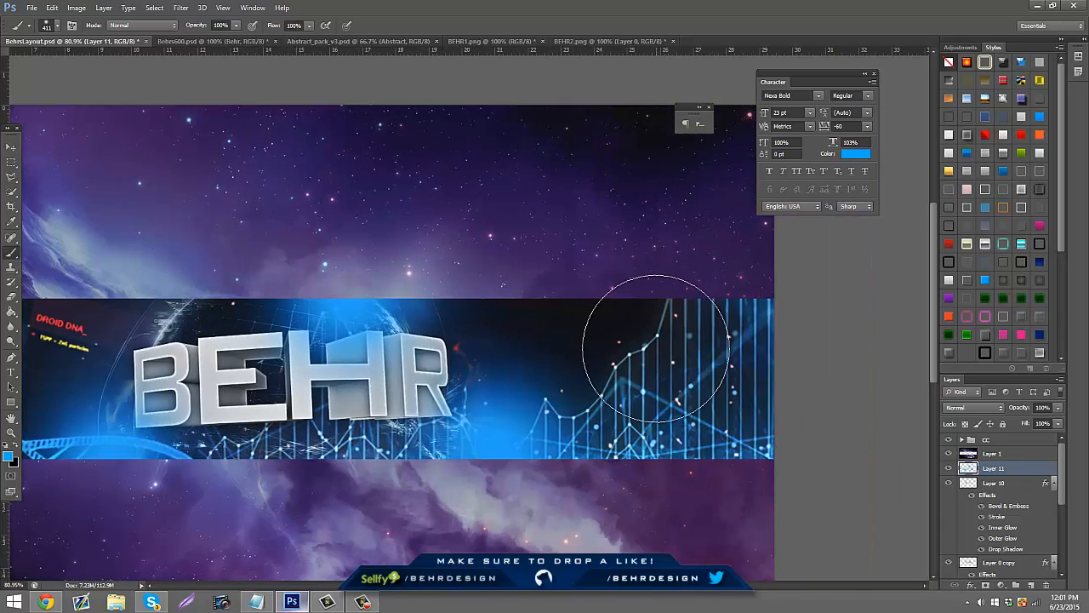
pyautogui.click(654, 343)
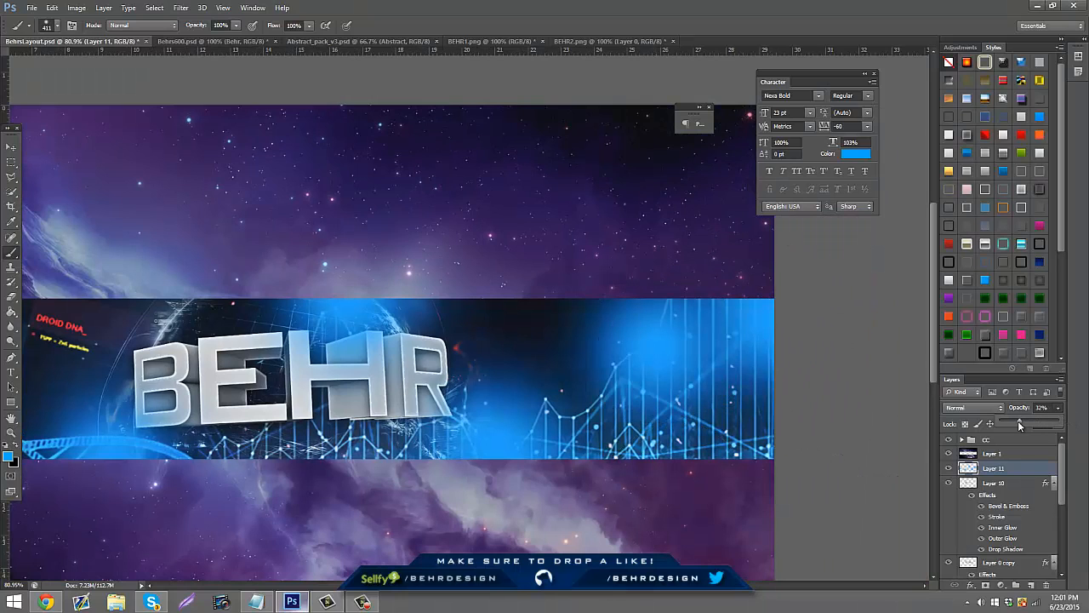
pyautogui.moveTo(1018, 421); pyautogui.dragTo(1024, 422)
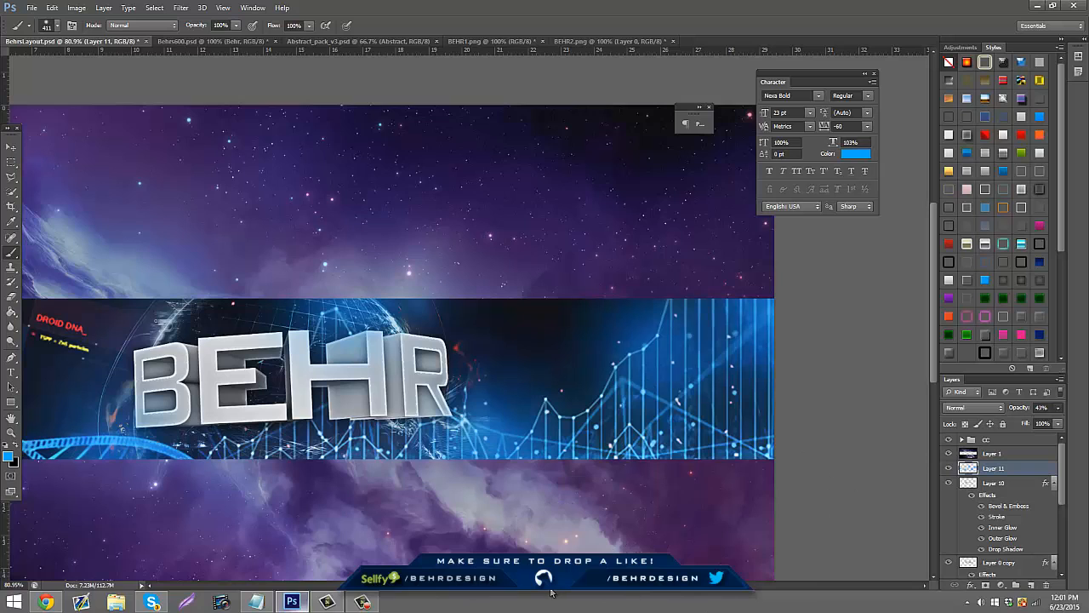
pyautogui.moveTo(551, 589); pyautogui.dragTo(474, 587)
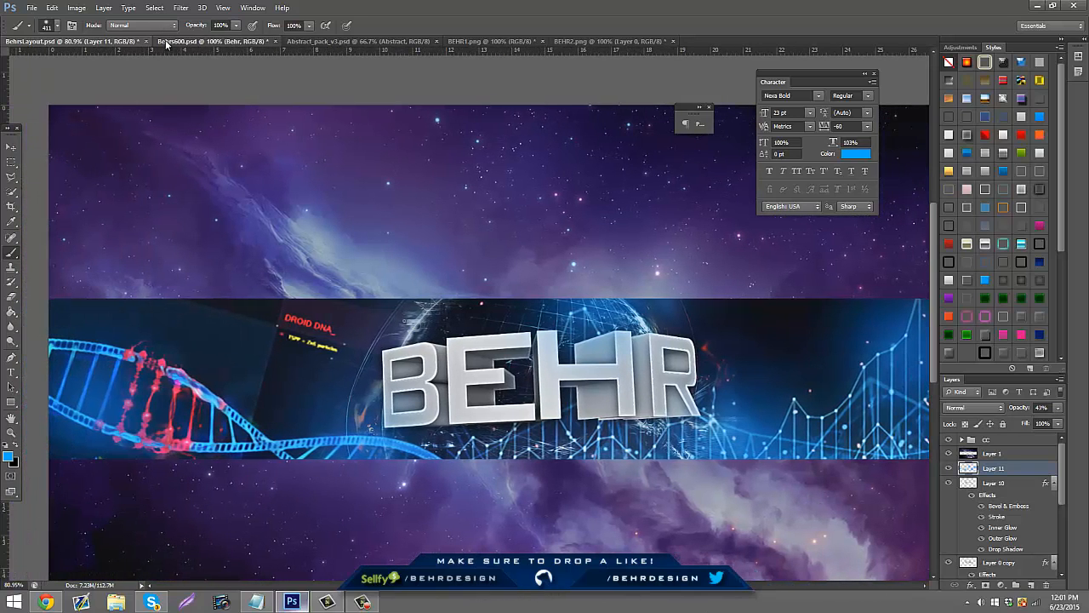
# In Behrs600.psd, hide and collapse the Tech Wallpapers group
pyautogui.click(167, 42)
pyautogui.click(948, 504)
pyautogui.click(962, 505)
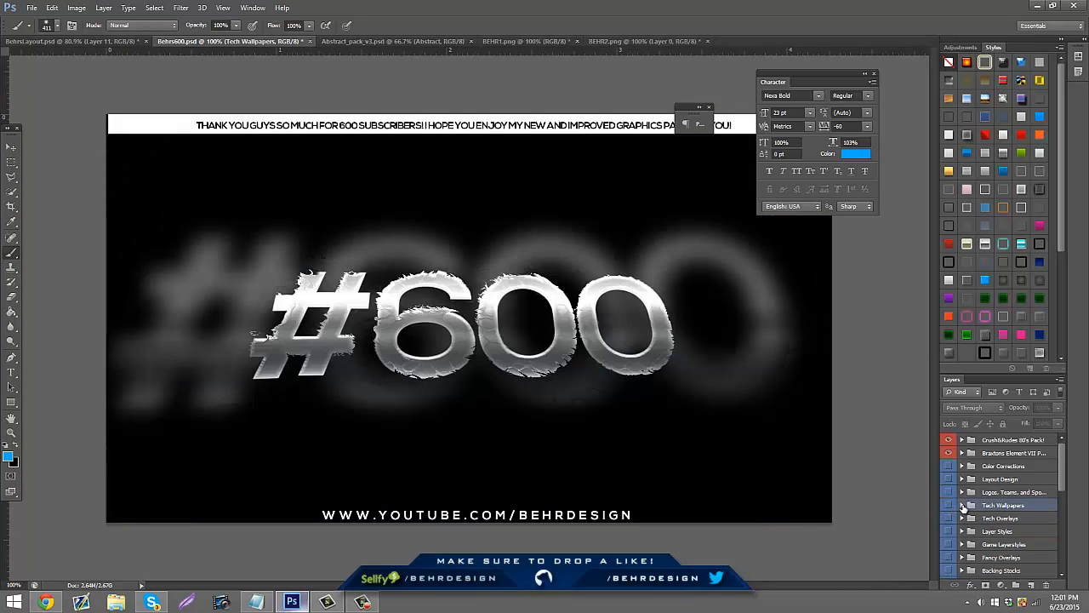
pyautogui.scroll(-1, 959, 516)
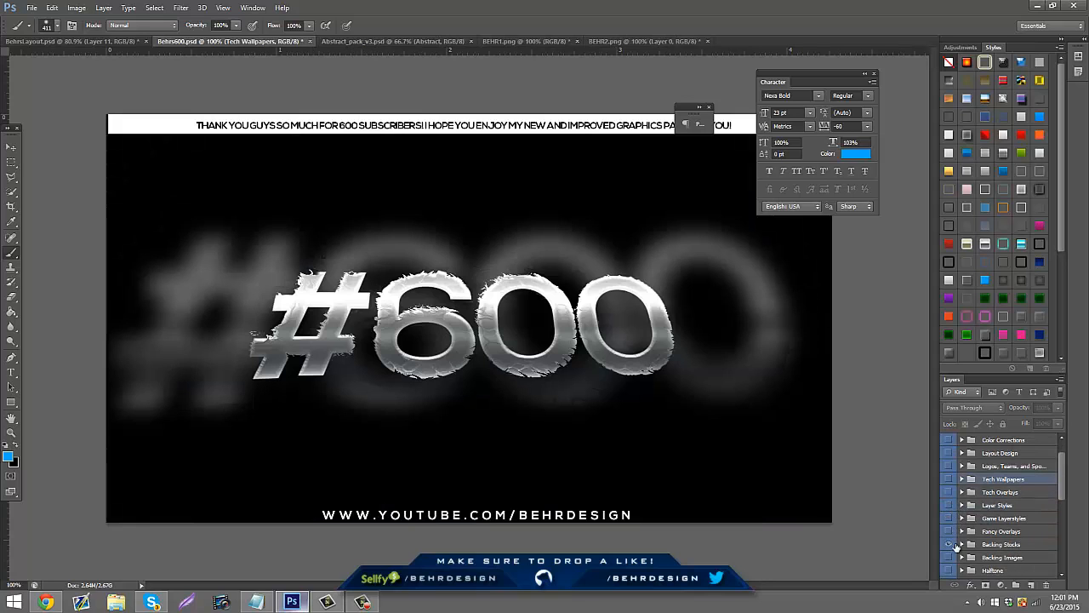
# Show the Backing Stocks group, copy its red gradient stock into BehrsLayout.psd, and position it over the lower part of the BEHR banner
pyautogui.click(948, 544)
pyautogui.click(961, 544)
pyautogui.scroll(-6, 979, 527)
pyautogui.click(998, 537)
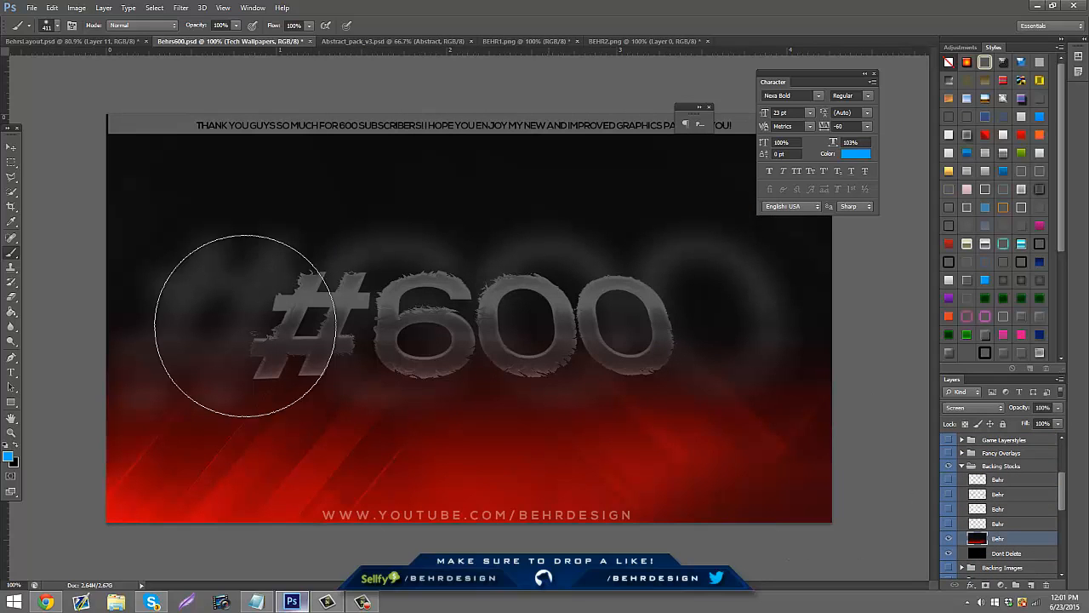
pyautogui.click(11, 146)
pyautogui.click(61, 41)
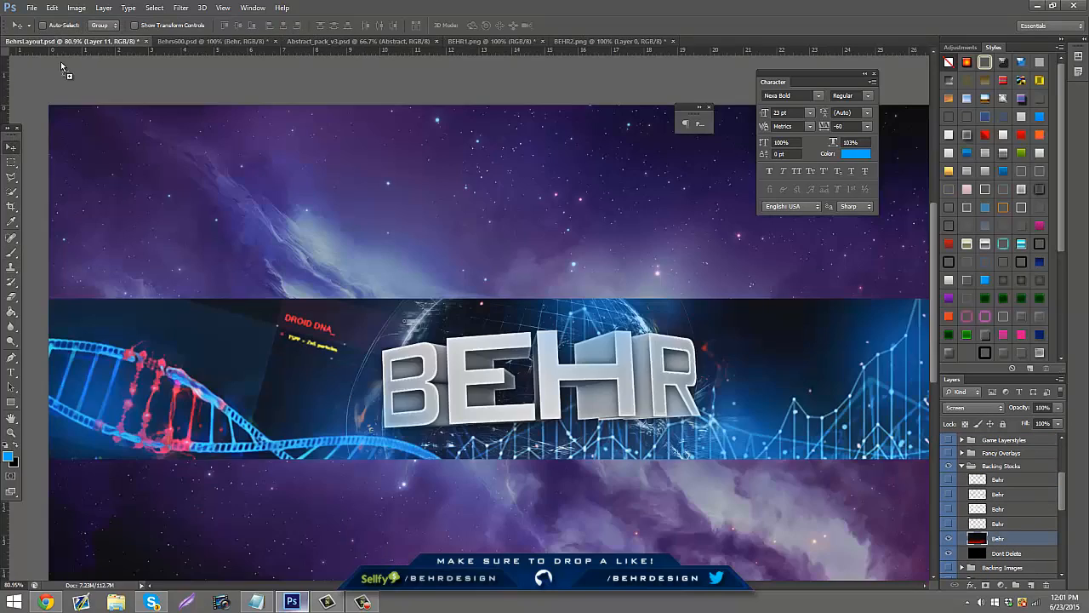
pyautogui.moveTo(60, 61); pyautogui.dragTo(516, 275)
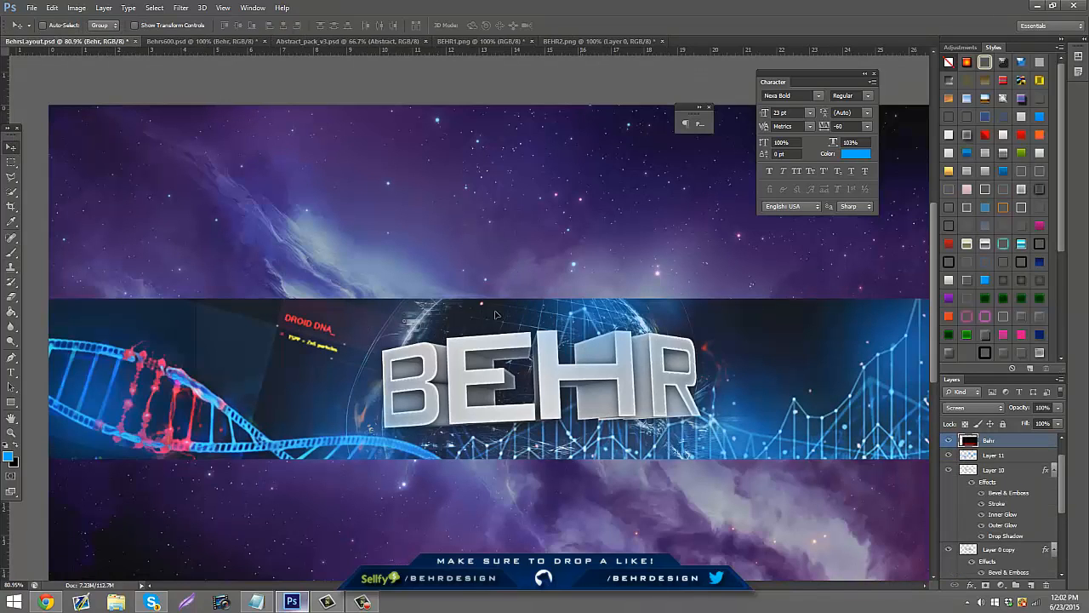
pyautogui.moveTo(495, 315); pyautogui.dragTo(400, 189)
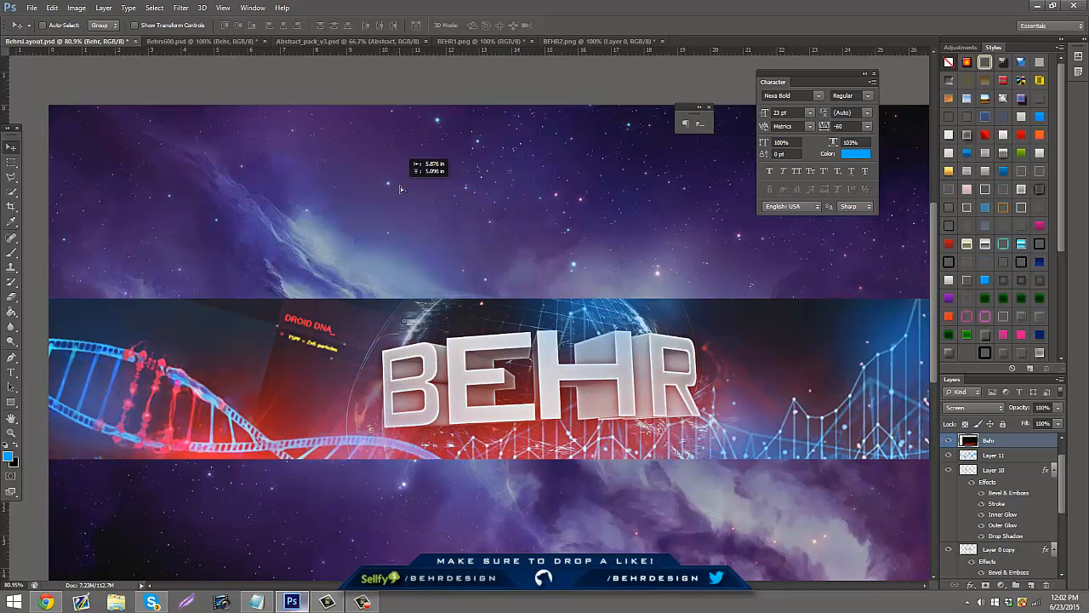
pyautogui.moveTo(358, 159); pyautogui.dragTo(358, 159)
# Recolour the red backing stock to blue with Hue/Saturation, setting the hue to -148
pyautogui.click(77, 8)
pyautogui.moveTo(93, 36)
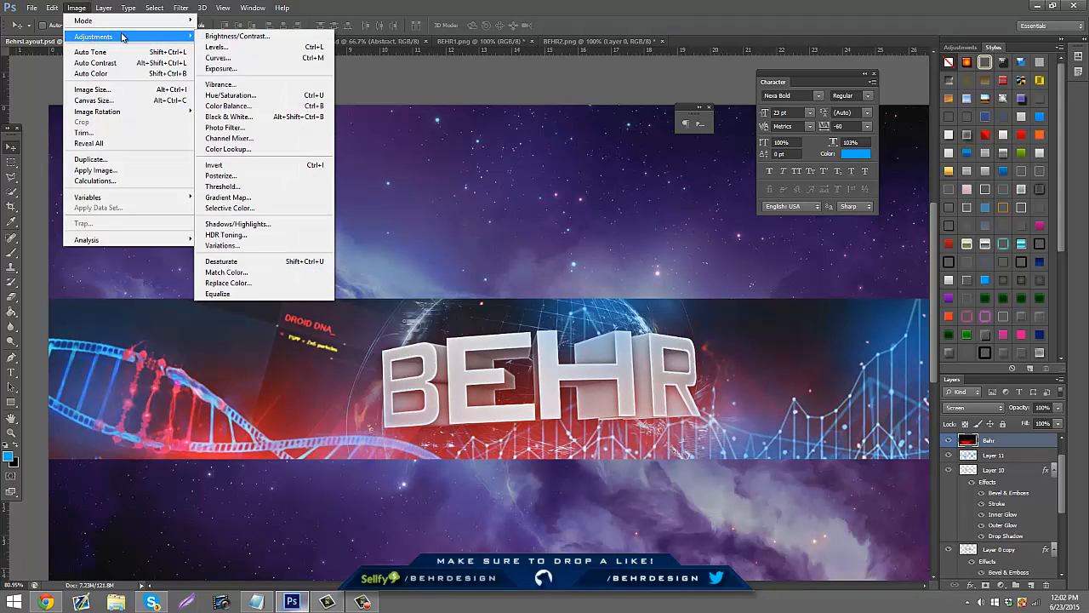
pyautogui.click(223, 95)
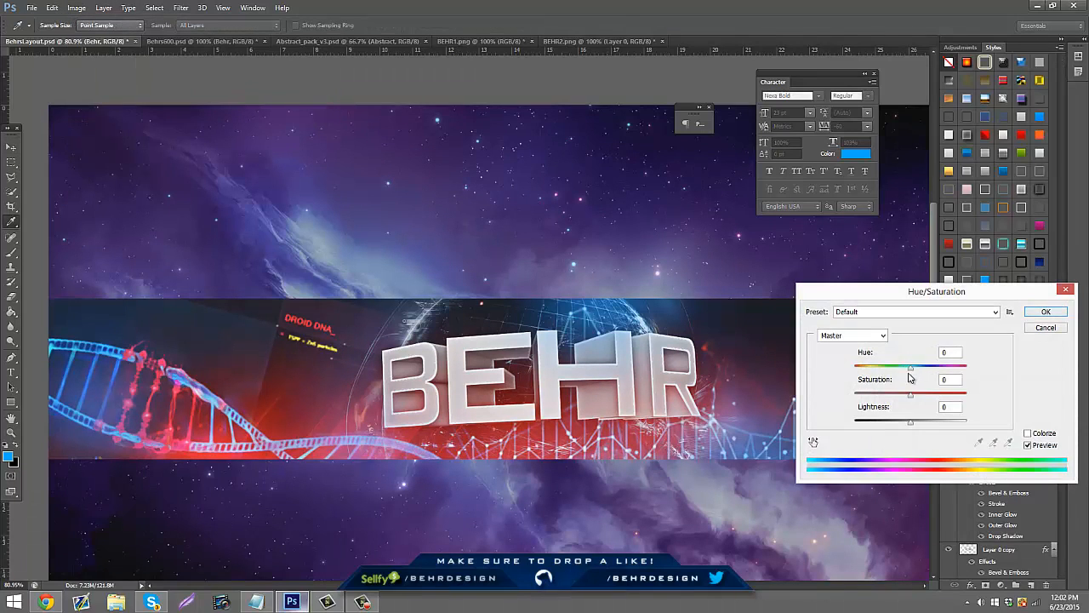
pyautogui.moveTo(896, 371); pyautogui.dragTo(862, 368)
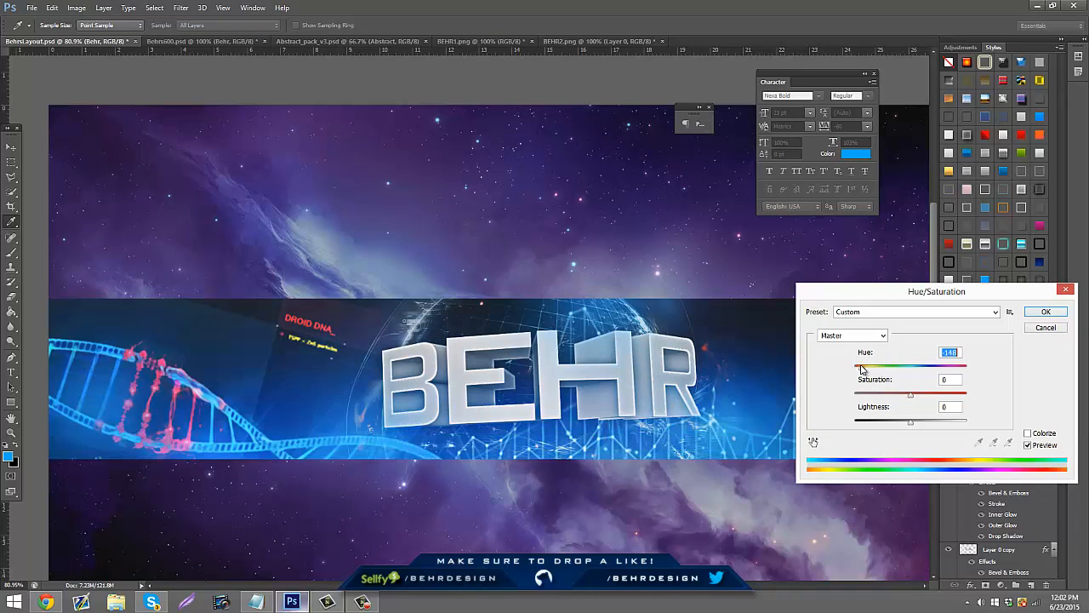
pyautogui.click(1044, 312)
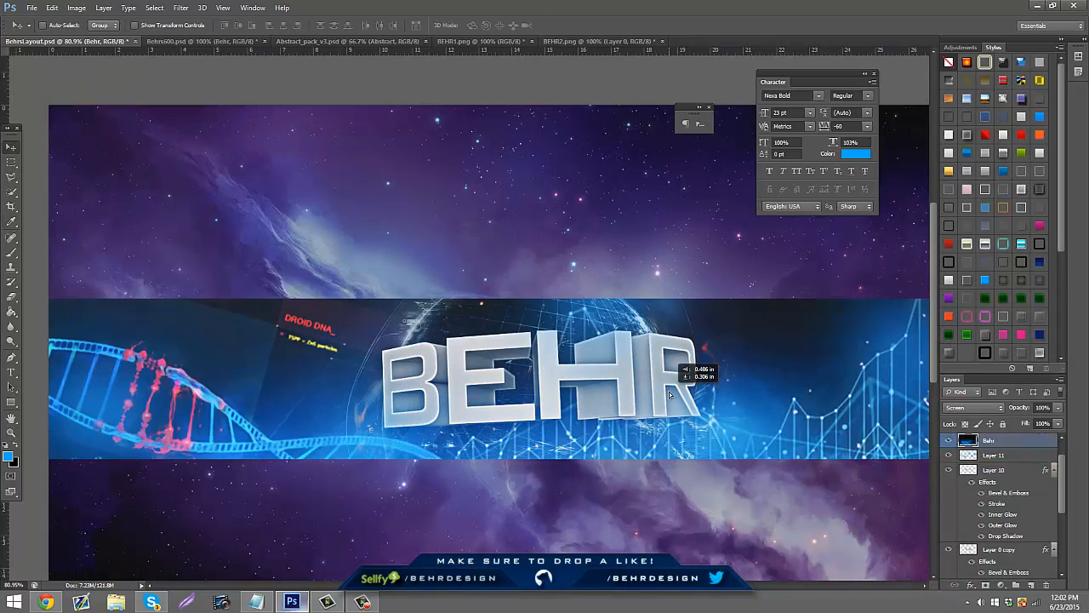
# Erase parts of the blue backing stock along the banner's lower edge with a large soft Eraser
pyautogui.click(9, 298)
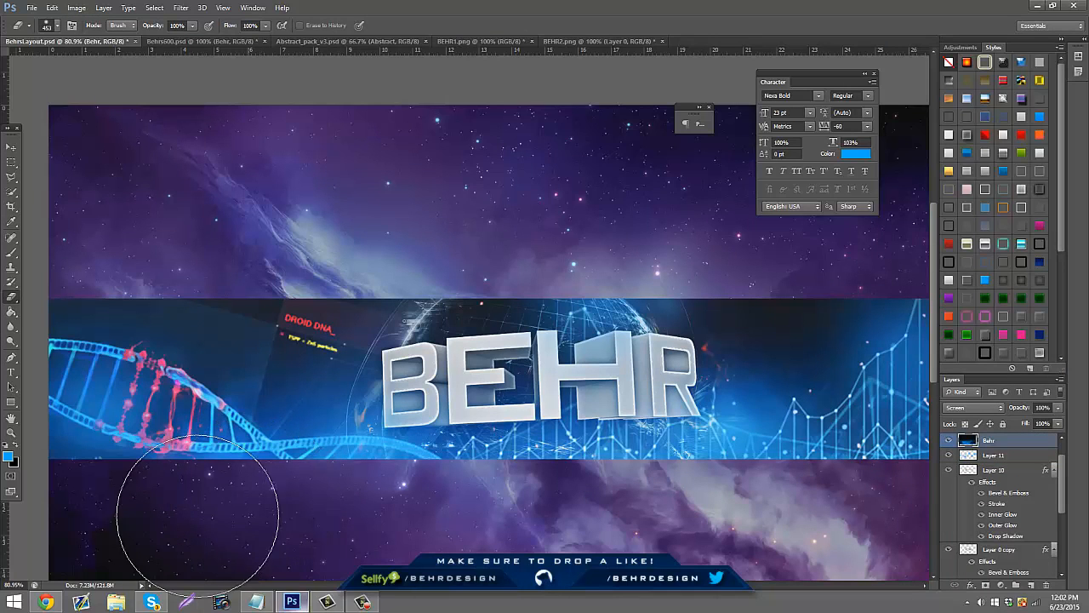
pyautogui.click(151, 601)
pyautogui.click(443, 464)
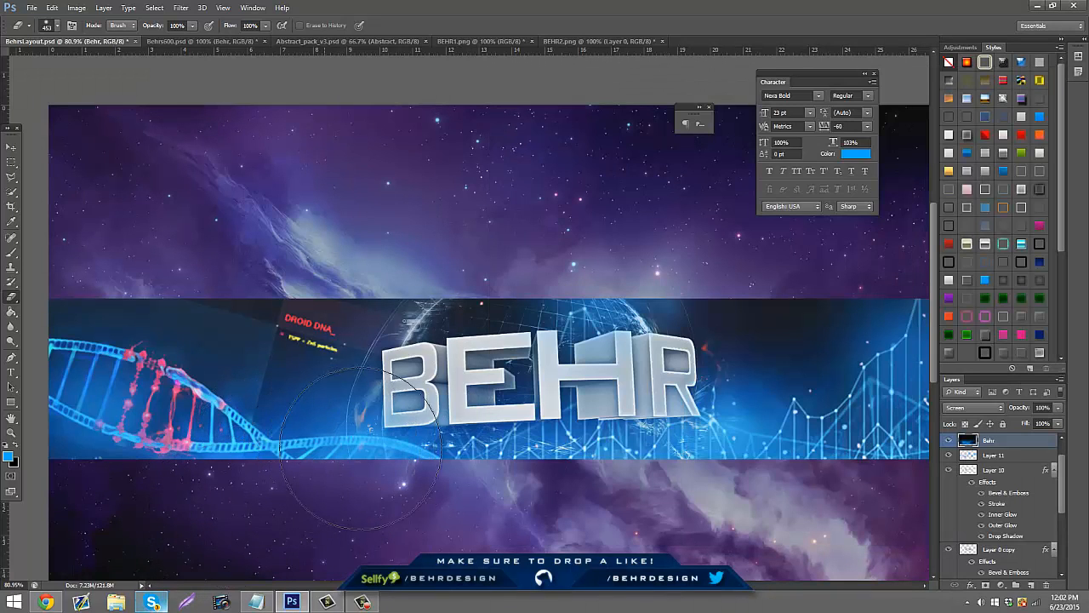
pyautogui.scroll(2, 626, 455)
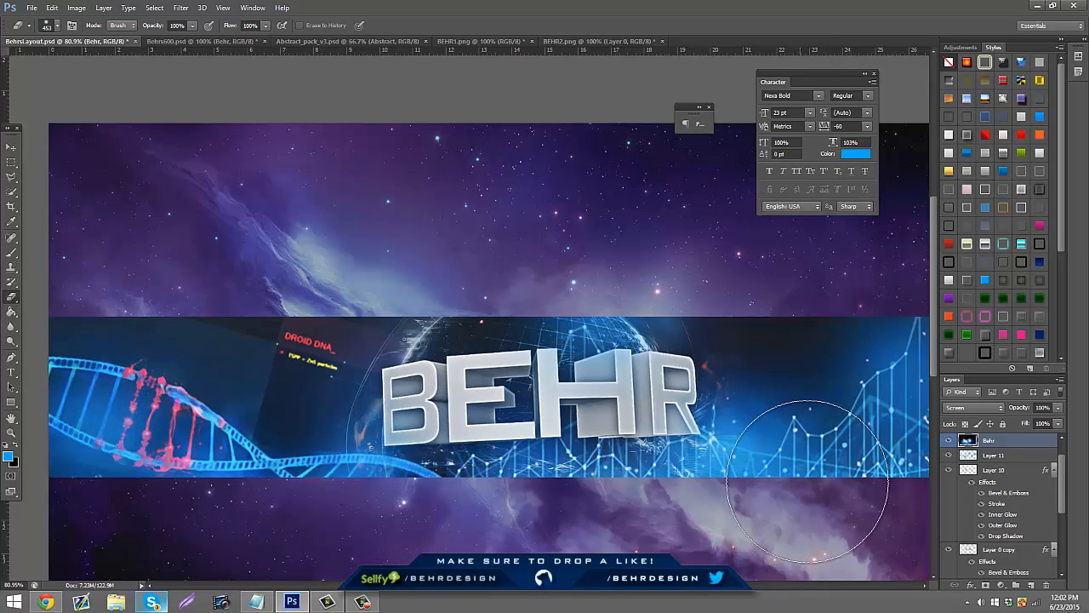
pyautogui.hscroll(5, 705, 414)
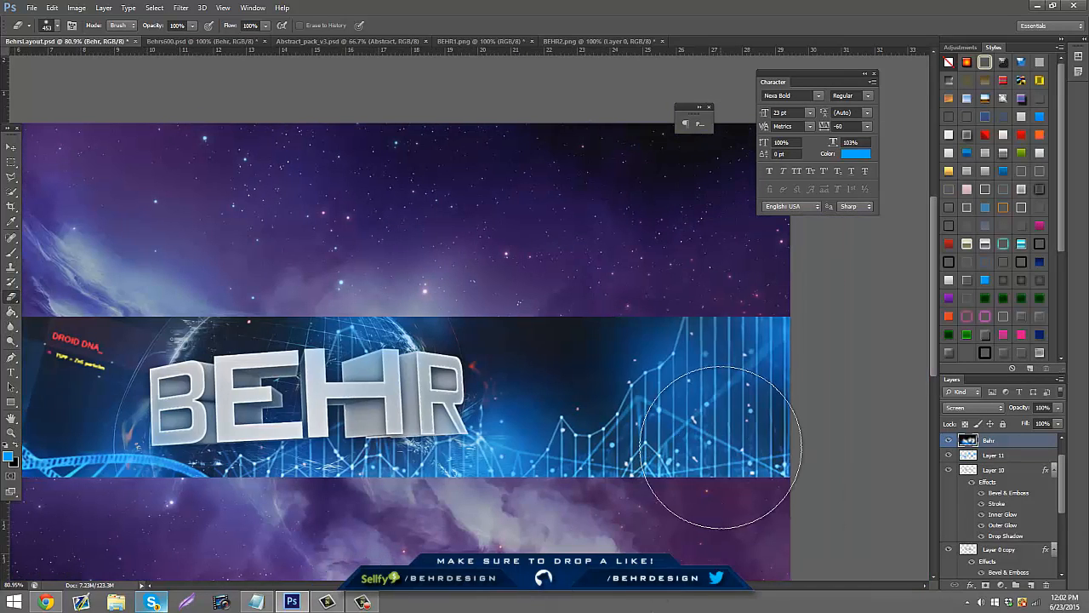
pyautogui.hscroll(-5, 439, 298)
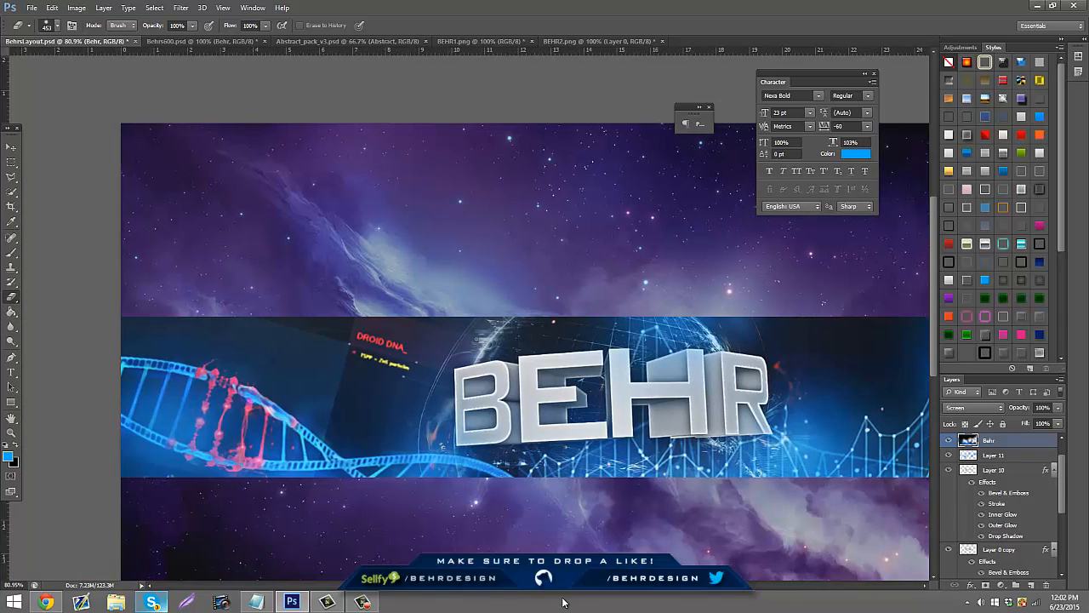
# In Behrs600.psd, hide and collapse the Backing Stocks group
pyautogui.click(196, 41)
pyautogui.scroll(1, 959, 487)
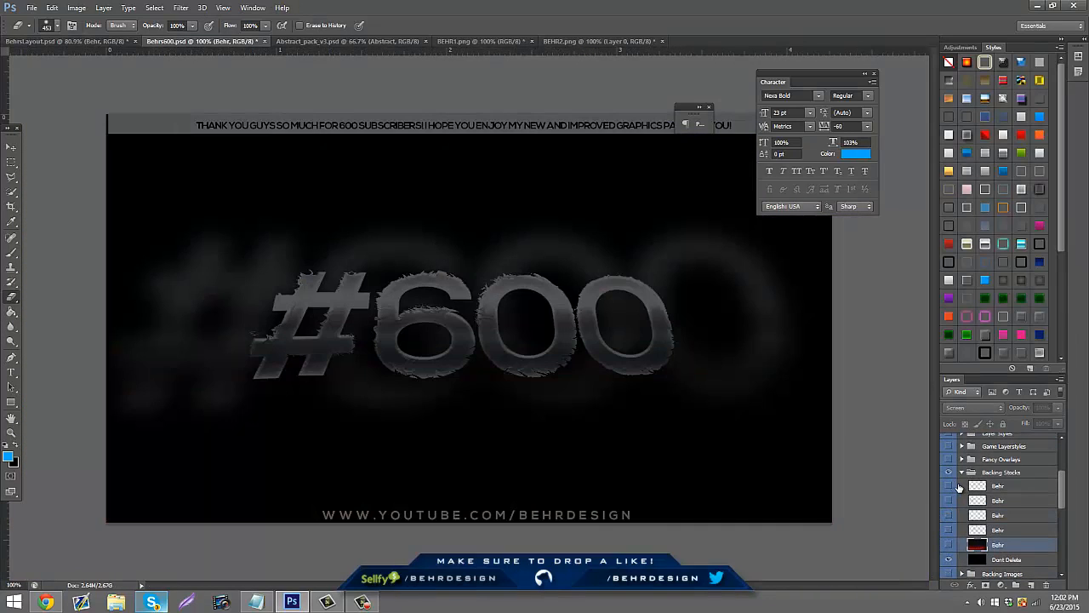
pyautogui.click(950, 475)
pyautogui.click(962, 472)
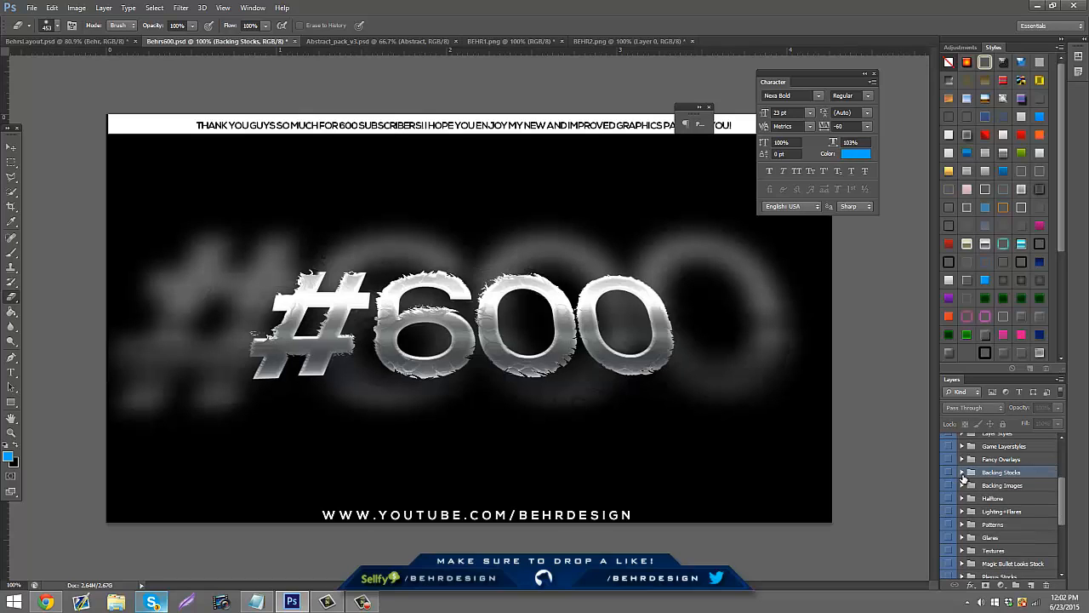
# Show the blue lens flare stock from the Lighting+Flares group and copy it into BehrsLayout.psd
pyautogui.scroll(-1, 959, 497)
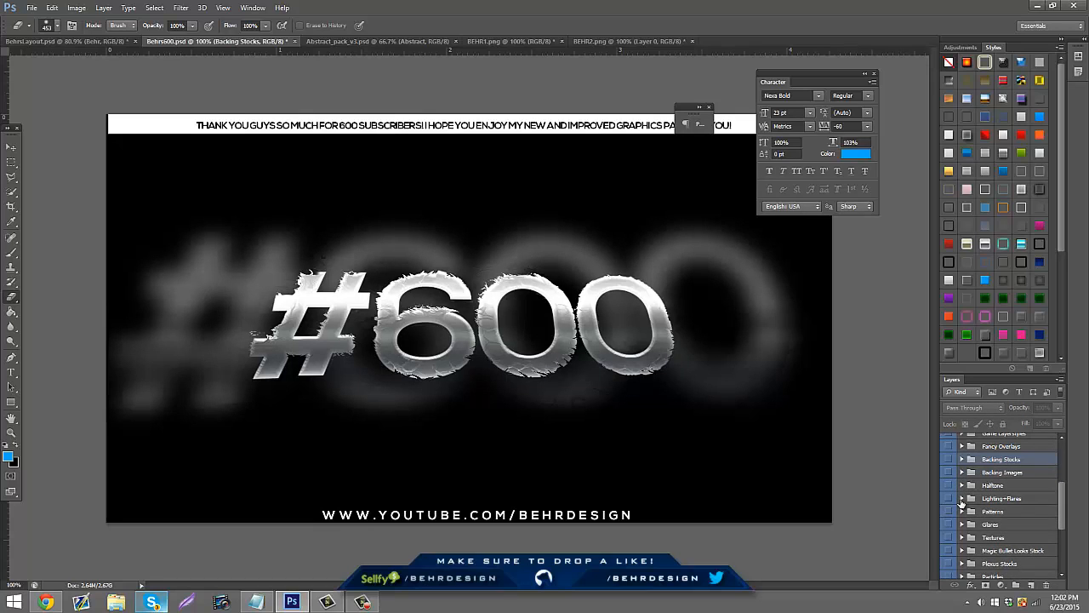
pyautogui.click(961, 499)
pyautogui.scroll(-8, 962, 503)
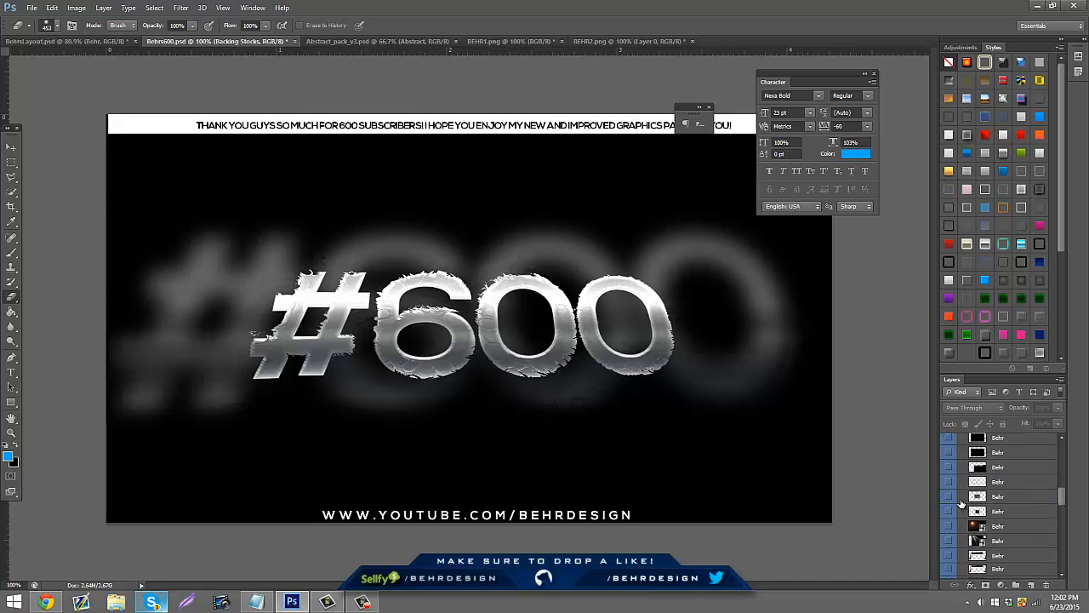
pyautogui.scroll(-6, 961, 503)
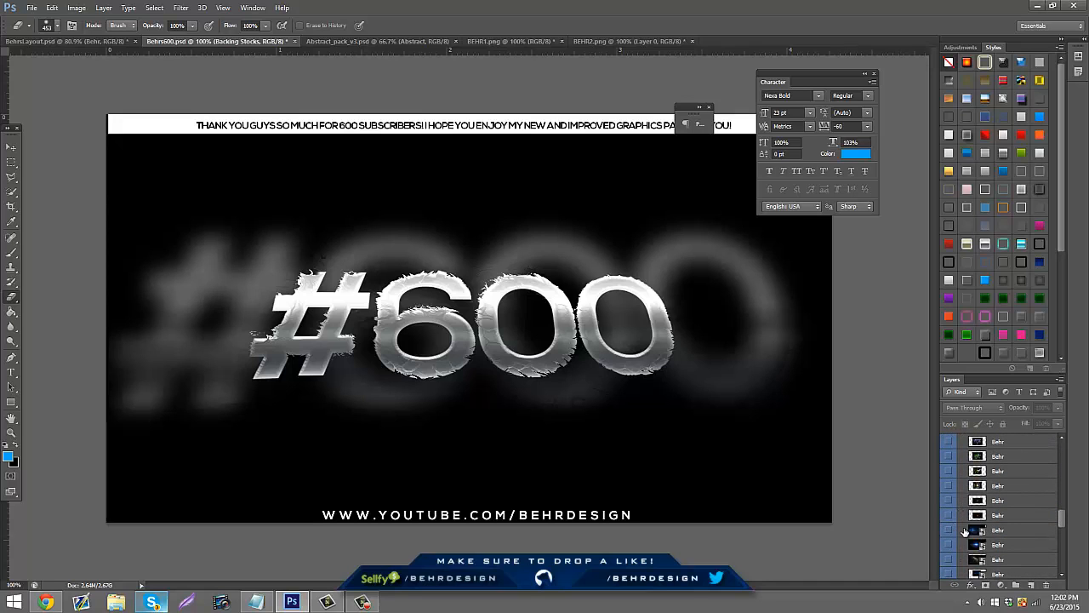
pyautogui.click(949, 530)
pyautogui.click(1004, 531)
pyautogui.click(10, 147)
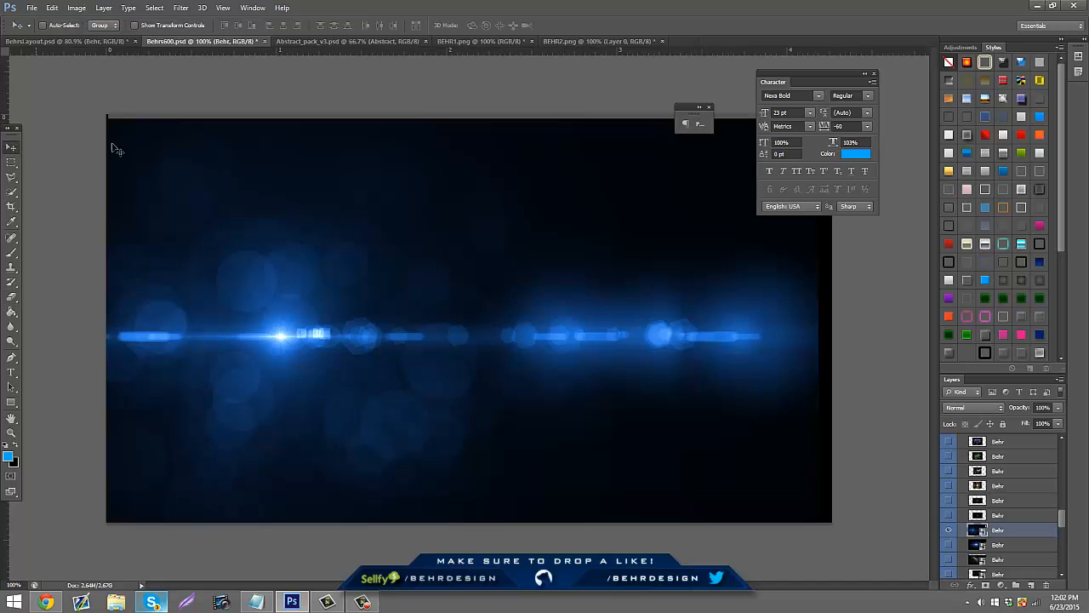
pyautogui.moveTo(111, 149); pyautogui.dragTo(316, 285)
# Set the blue flare layer's blend mode to Screen and position the flare behind the BEHR text, across the banner
pyautogui.click(973, 408)
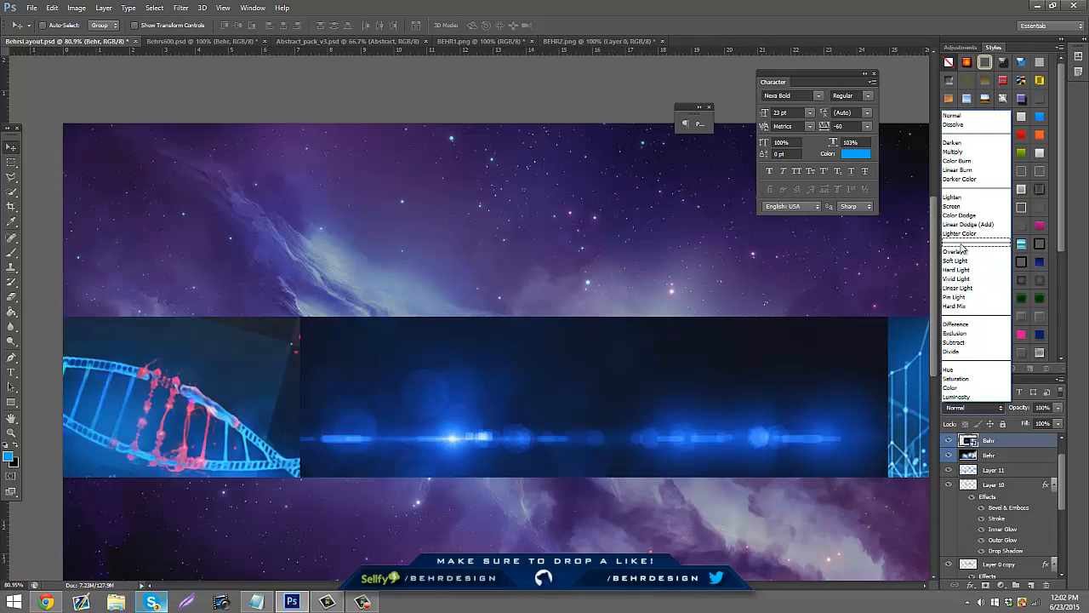
pyautogui.click(967, 207)
pyautogui.moveTo(599, 373); pyautogui.dragTo(571, 321)
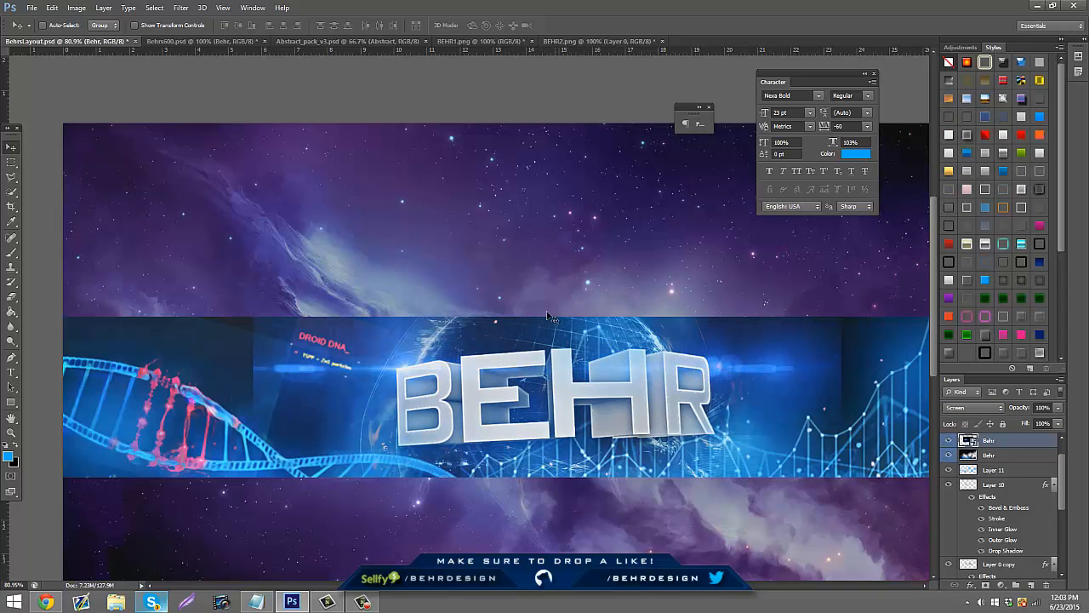
# Erase the blue flare's hard side edges with a large soft Eraser, rasterizing it first, and set its opacity to 57%
pyautogui.click(17, 298)
pyautogui.click(277, 255)
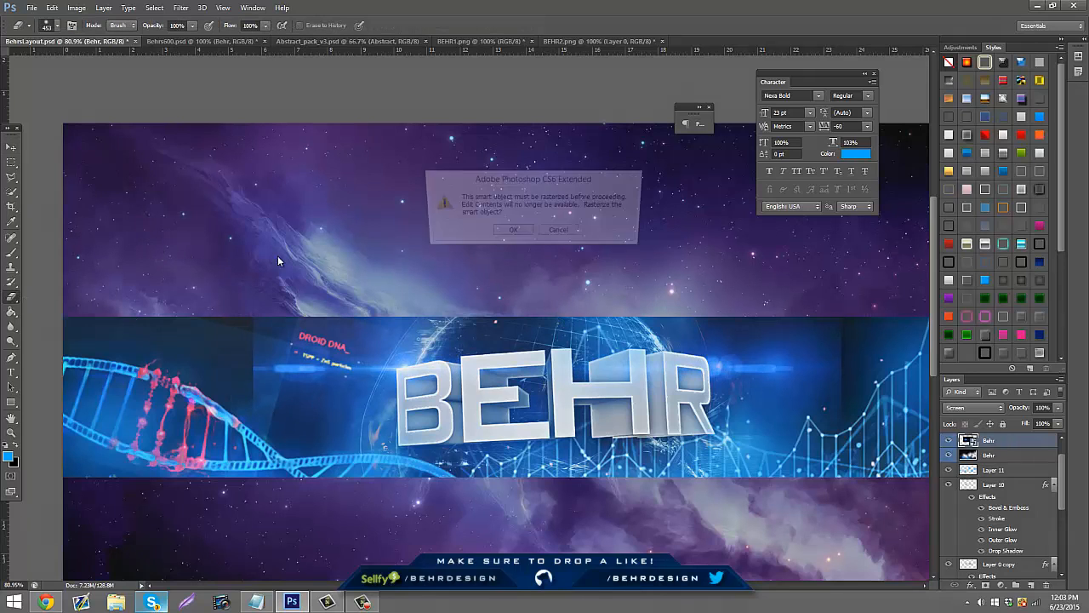
pyautogui.click(508, 233)
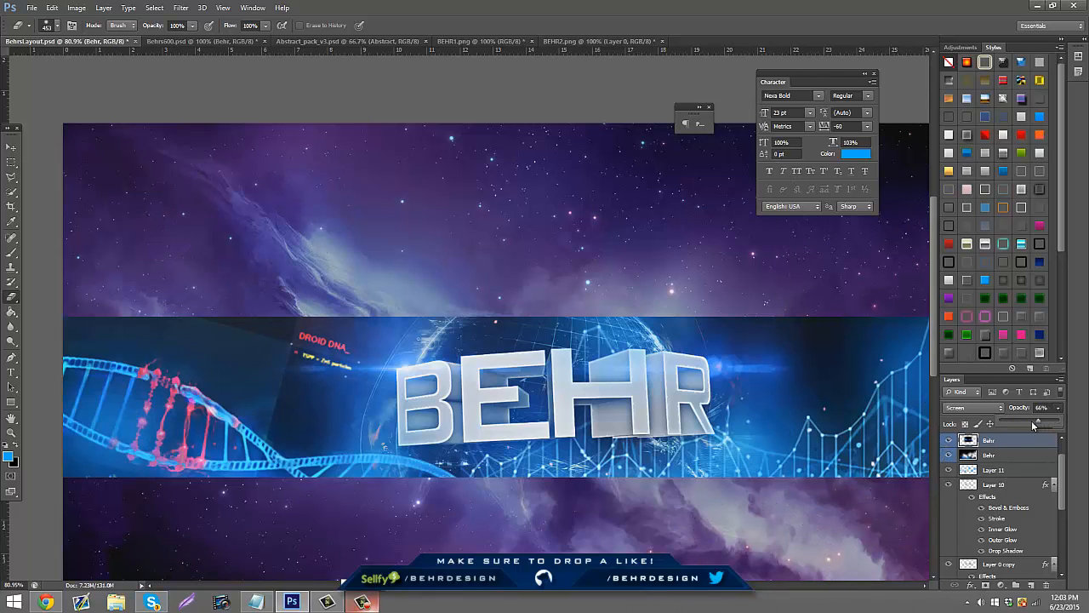
pyautogui.moveTo(1033, 424); pyautogui.dragTo(1028, 426)
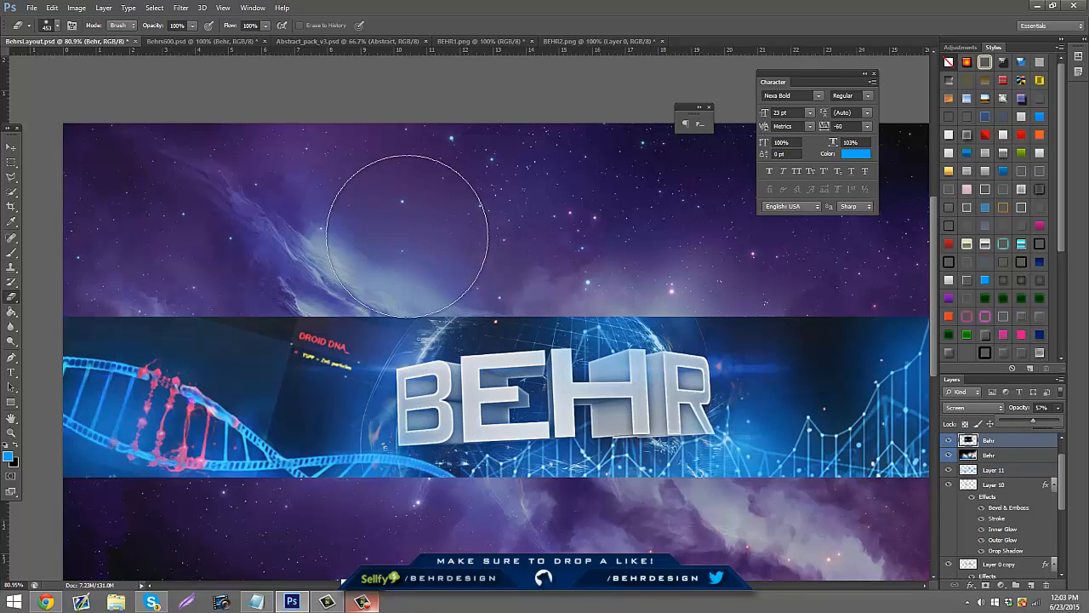
# In Behrs600.psd, hide the blue flare layer and collapse the Lighting+Flares group
pyautogui.click(221, 43)
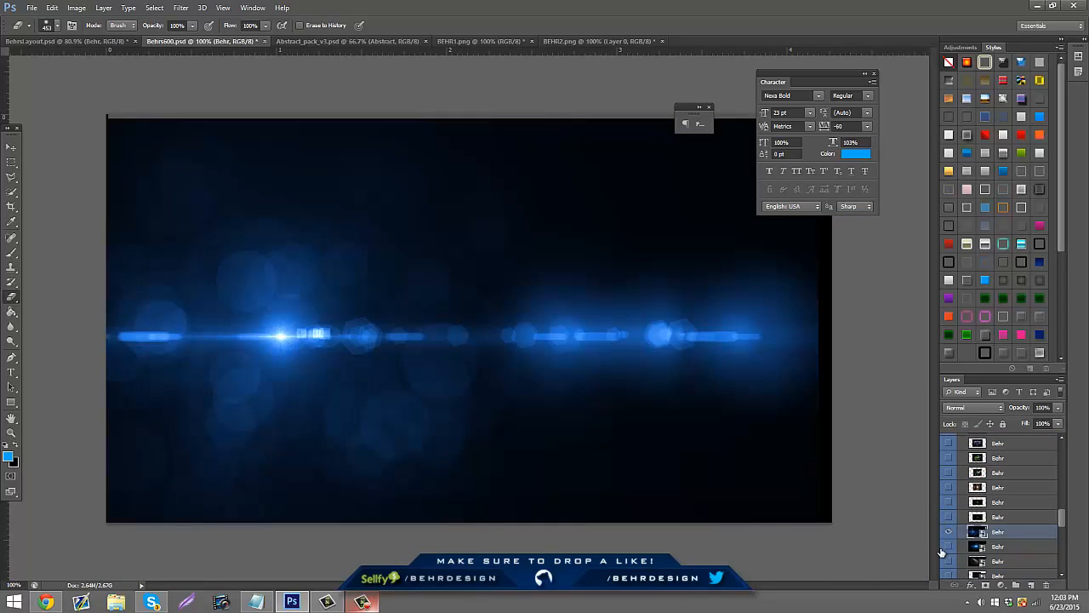
pyautogui.click(949, 532)
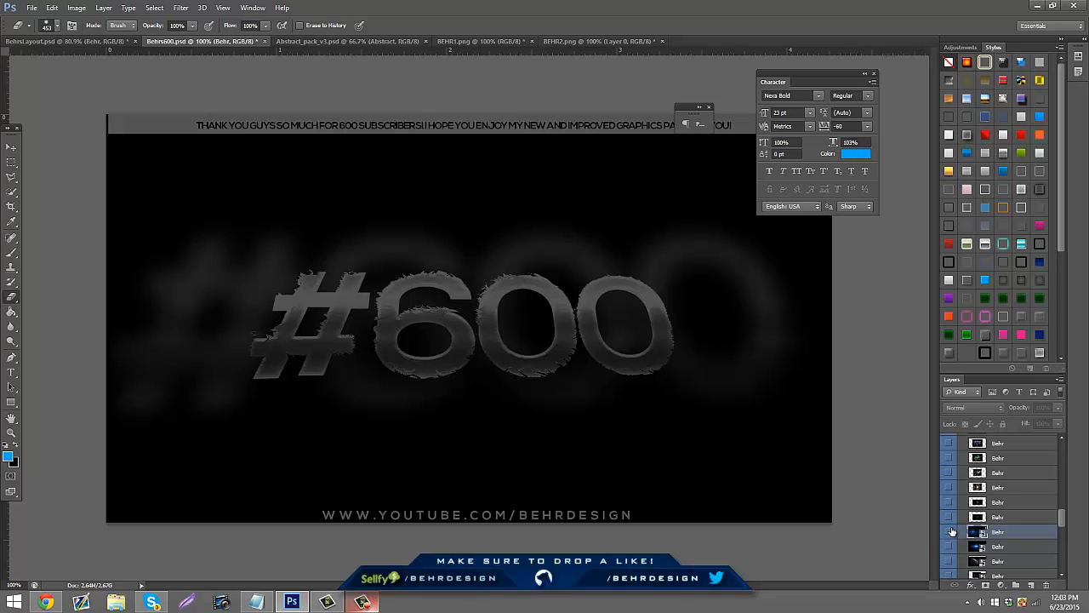
pyautogui.scroll(10, 985, 502)
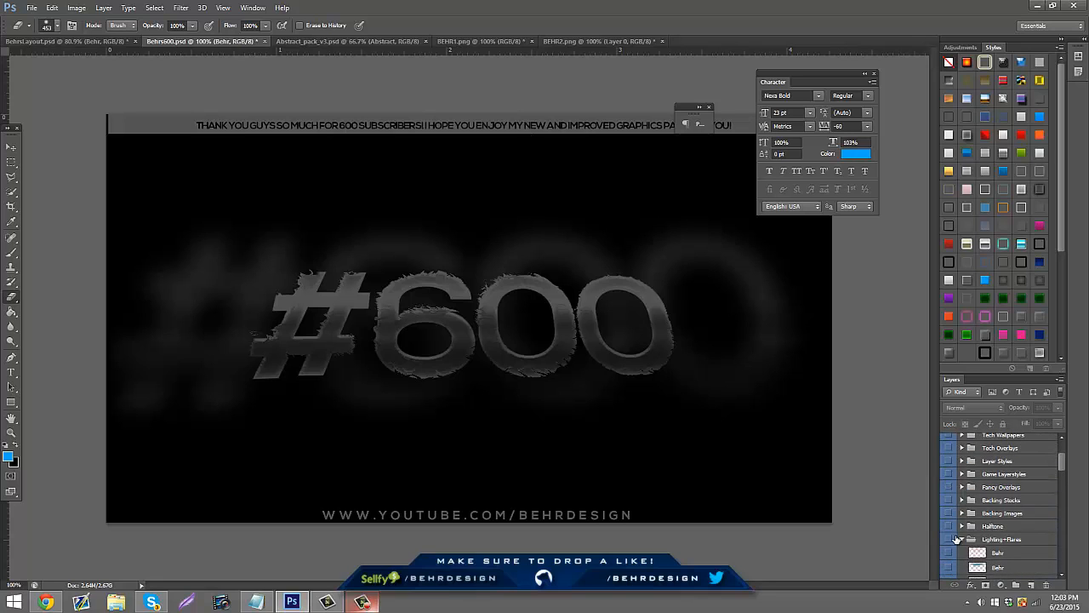
pyautogui.click(961, 539)
pyautogui.scroll(-1, 959, 531)
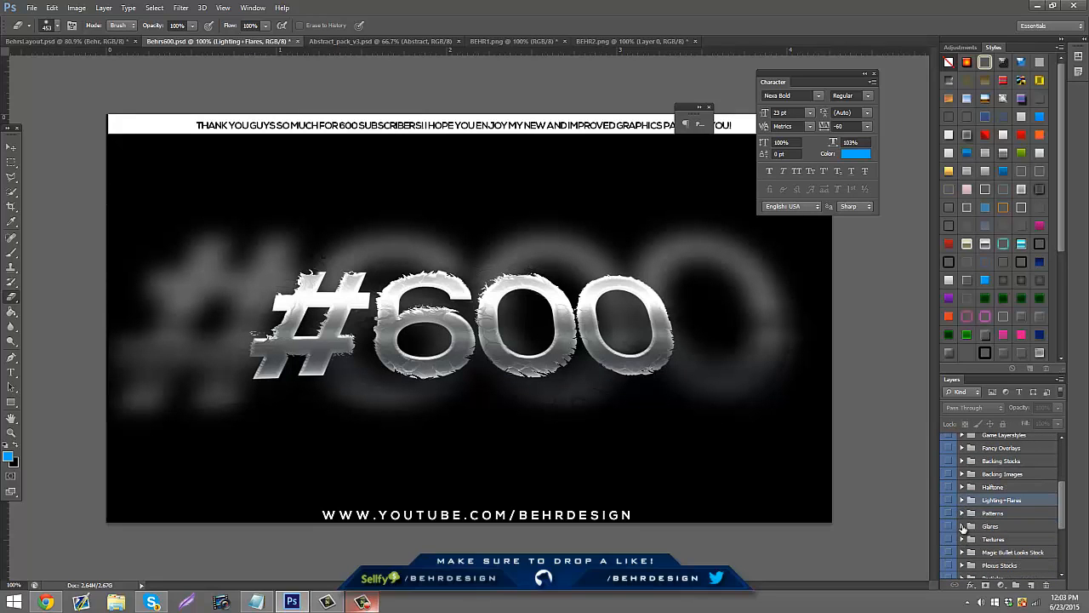
# Copy the first glare from the Glares group into BehrsLayout.psd and position it over the upper part of the BEHR banner
pyautogui.click(962, 526)
pyautogui.click(974, 542)
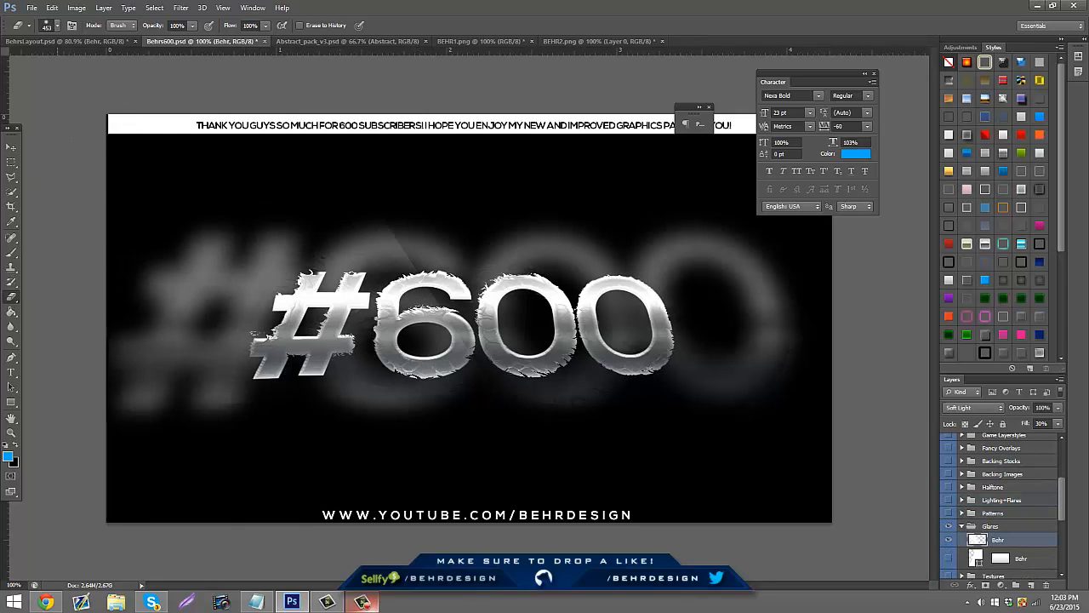
pyautogui.click(11, 145)
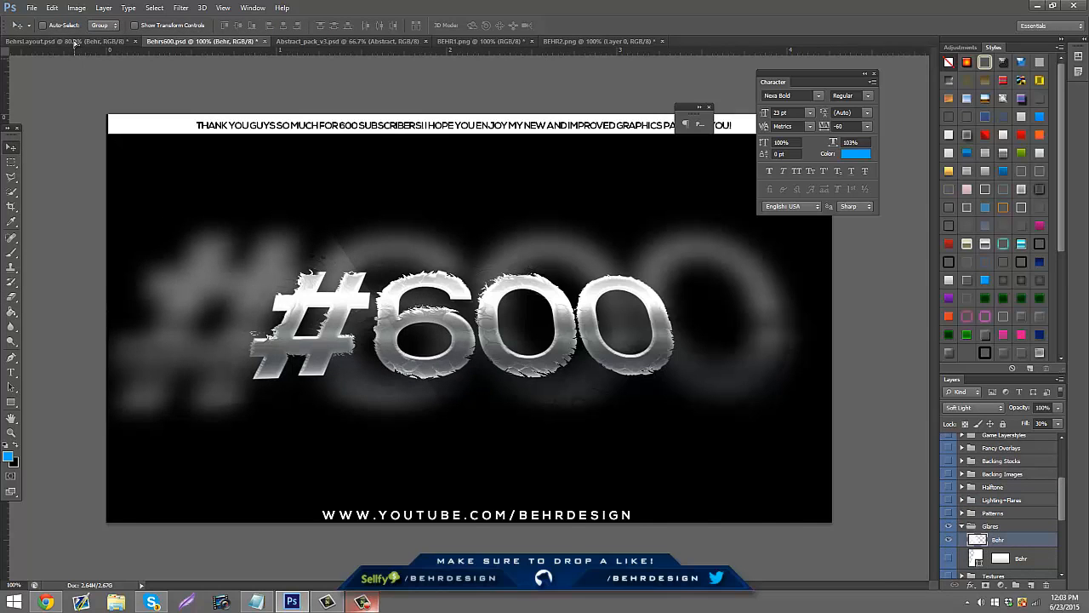
pyautogui.hotkey('ctrl', 'shift', 'Tab')
pyautogui.moveTo(290, 204); pyautogui.dragTo(295, 209)
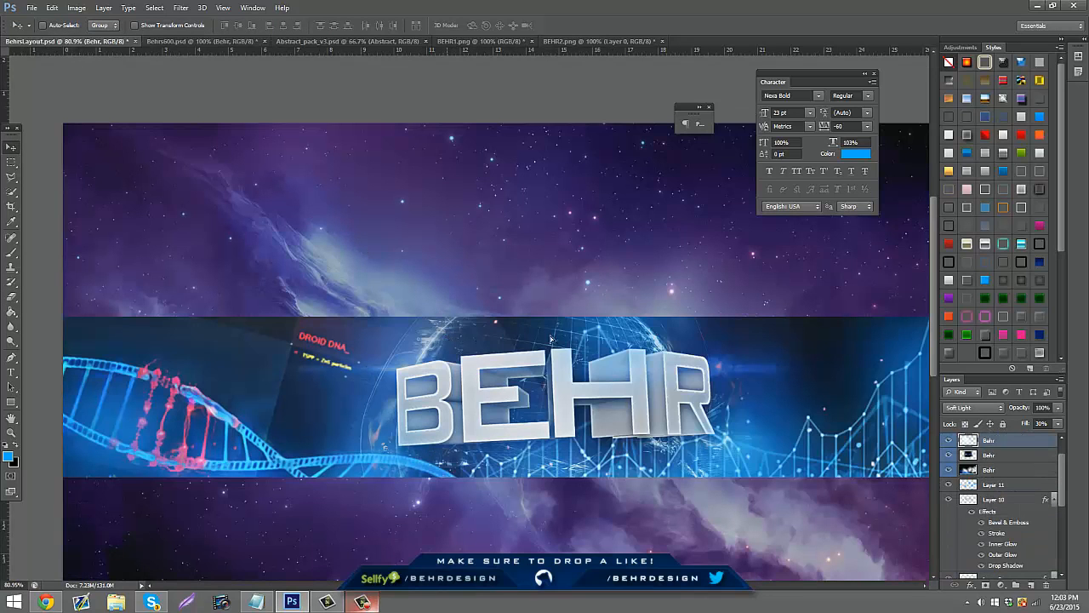
pyautogui.moveTo(573, 334); pyautogui.dragTo(631, 330)
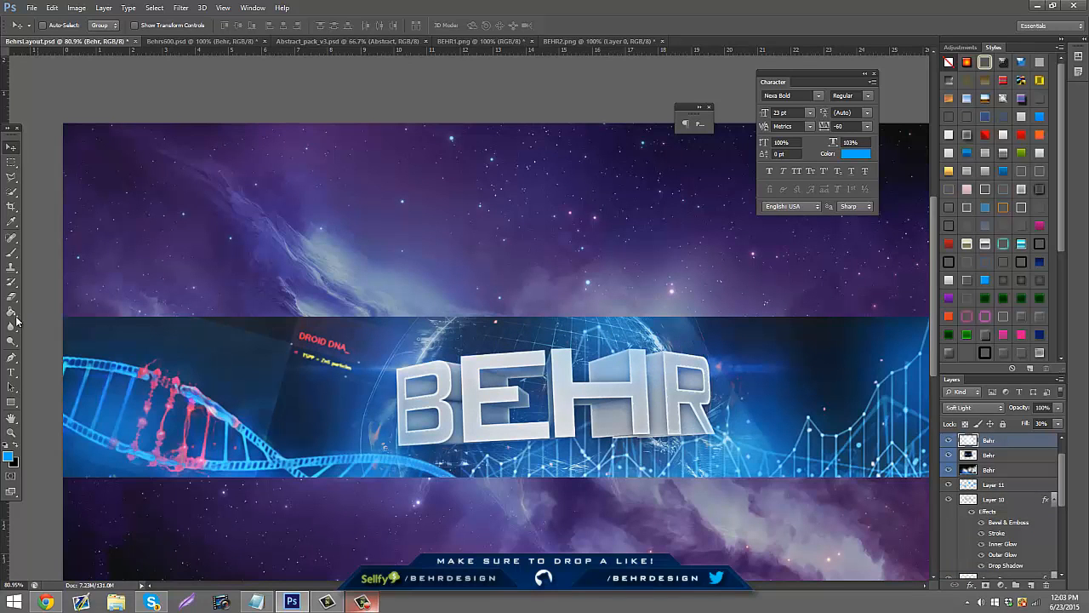
pyautogui.click(12, 283)
pyautogui.click(688, 269)
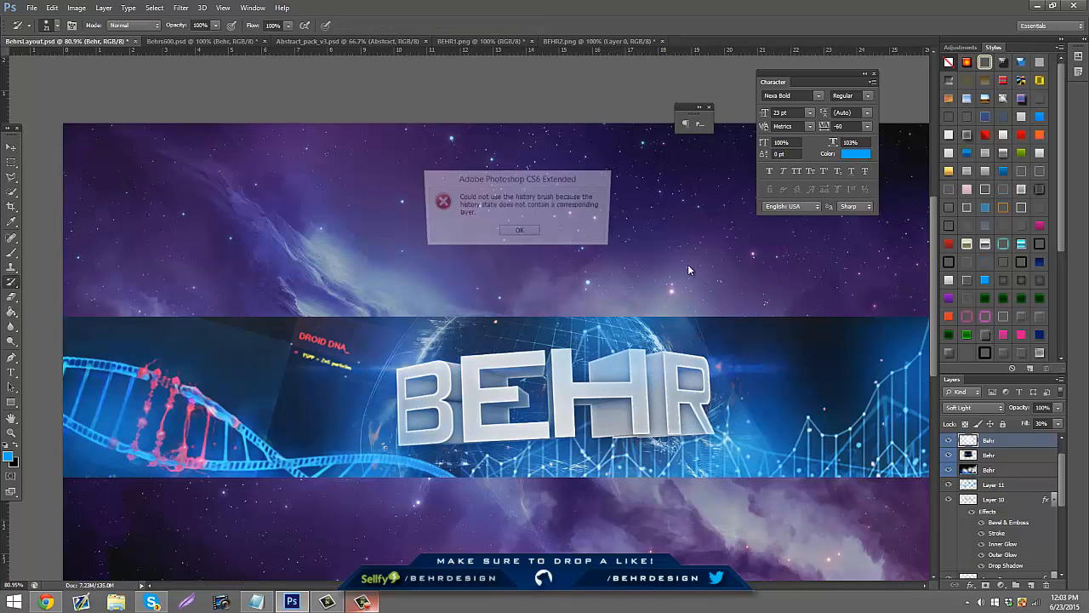
pyautogui.click(511, 234)
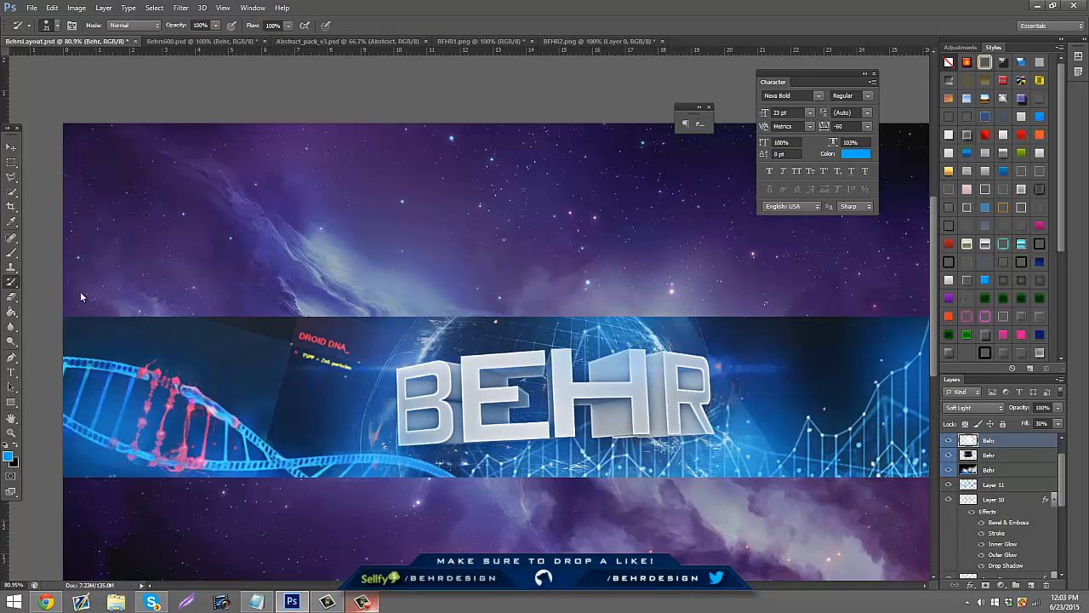
pyautogui.click(14, 295)
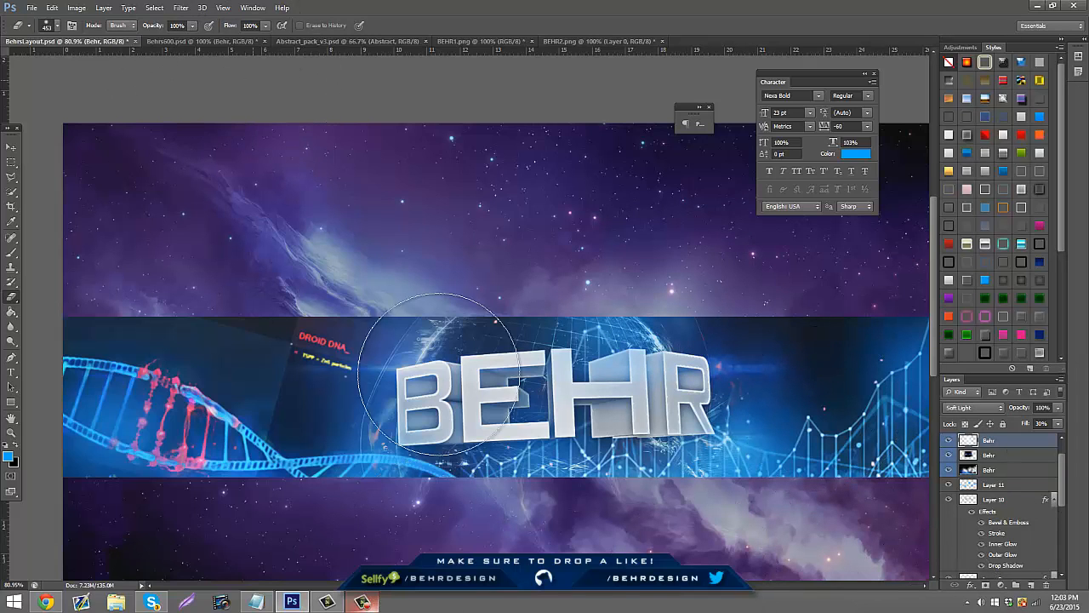
# Apply a black (000000) Color Overlay at 100% opacity to Layer 1, the purple space background
pyautogui.scroll(1, 1031, 481)
pyautogui.rightClick(1002, 453)
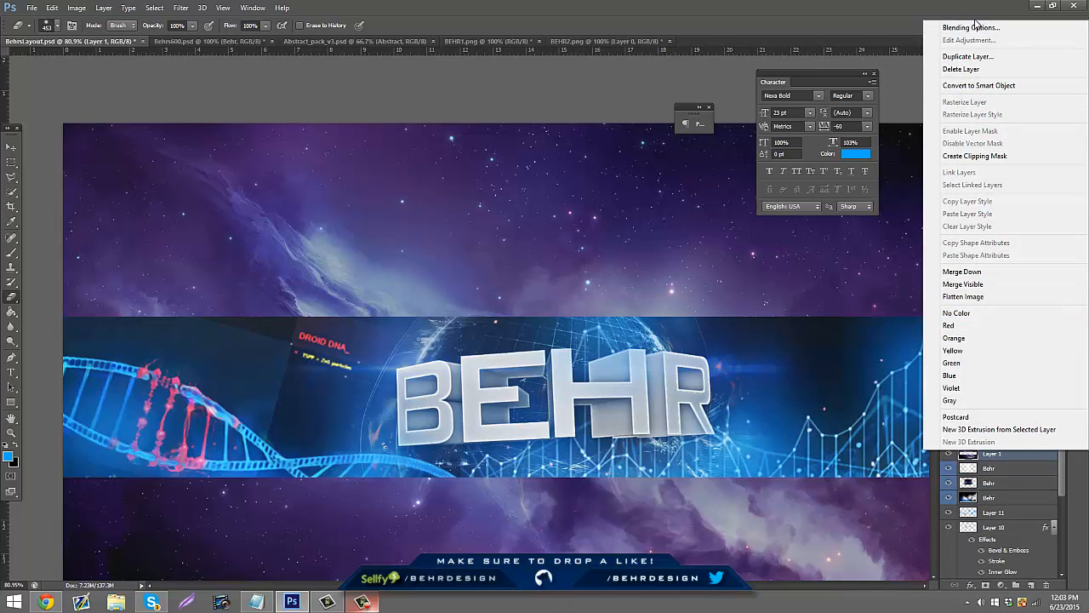
pyautogui.press('Escape')
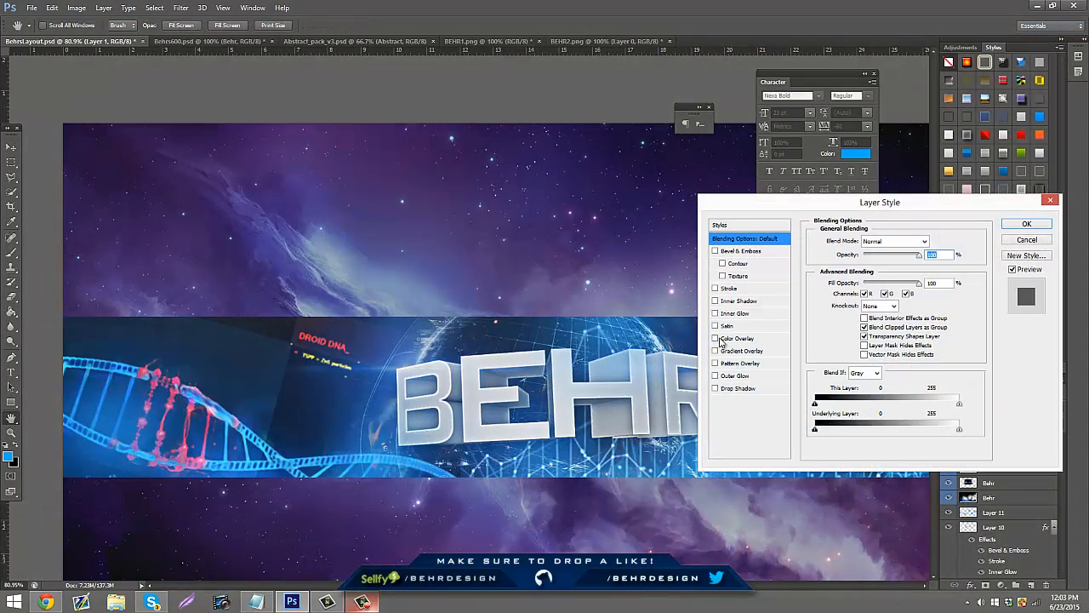
pyautogui.click(720, 340)
pyautogui.click(735, 339)
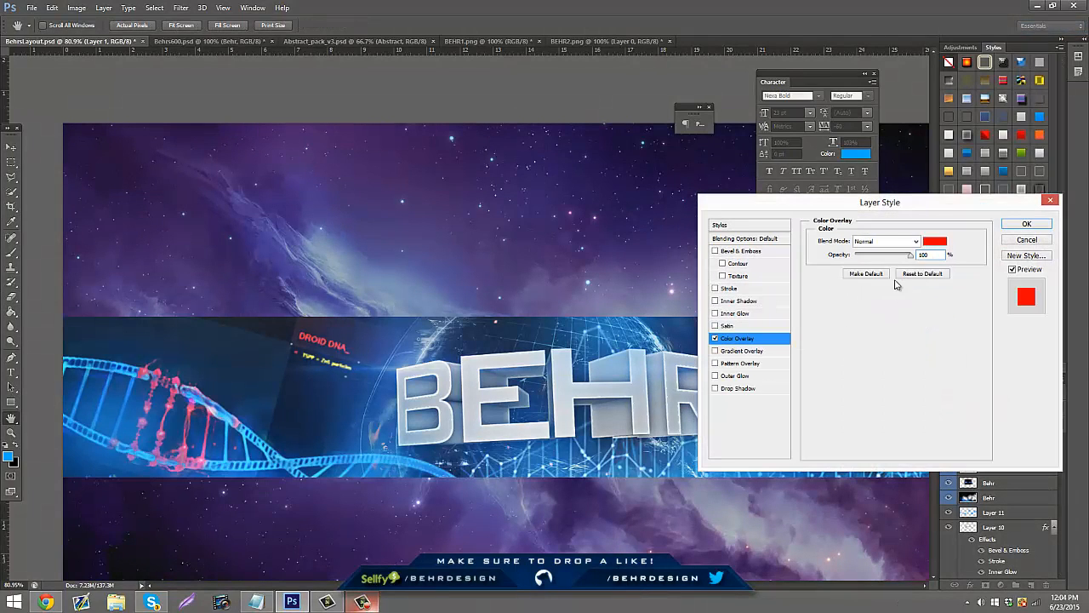
pyautogui.click(933, 241)
pyautogui.write('0')
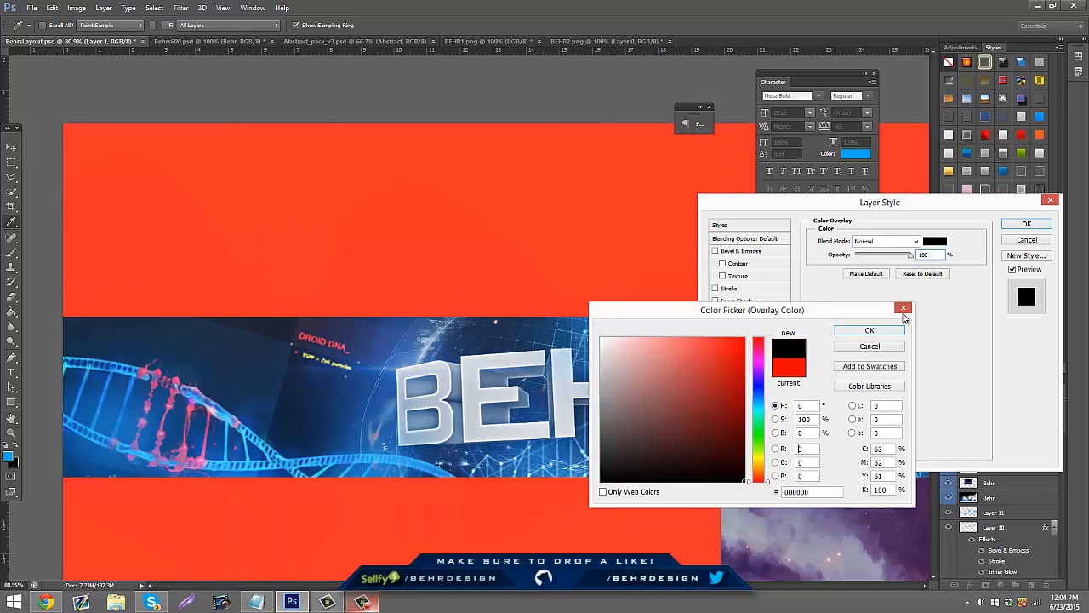
pyautogui.click(885, 330)
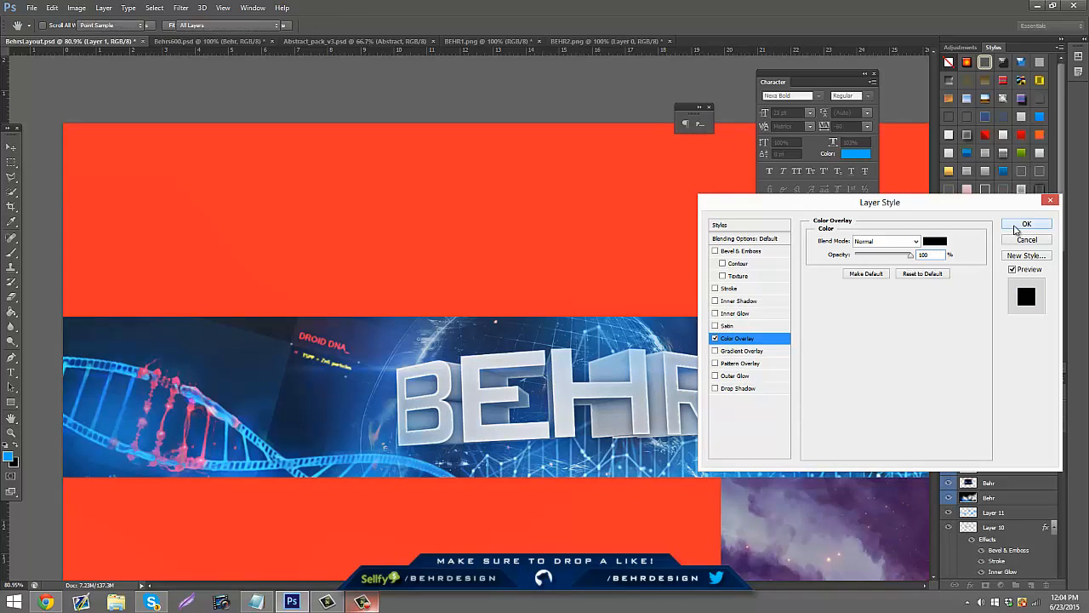
pyautogui.click(1011, 226)
pyautogui.press('e')
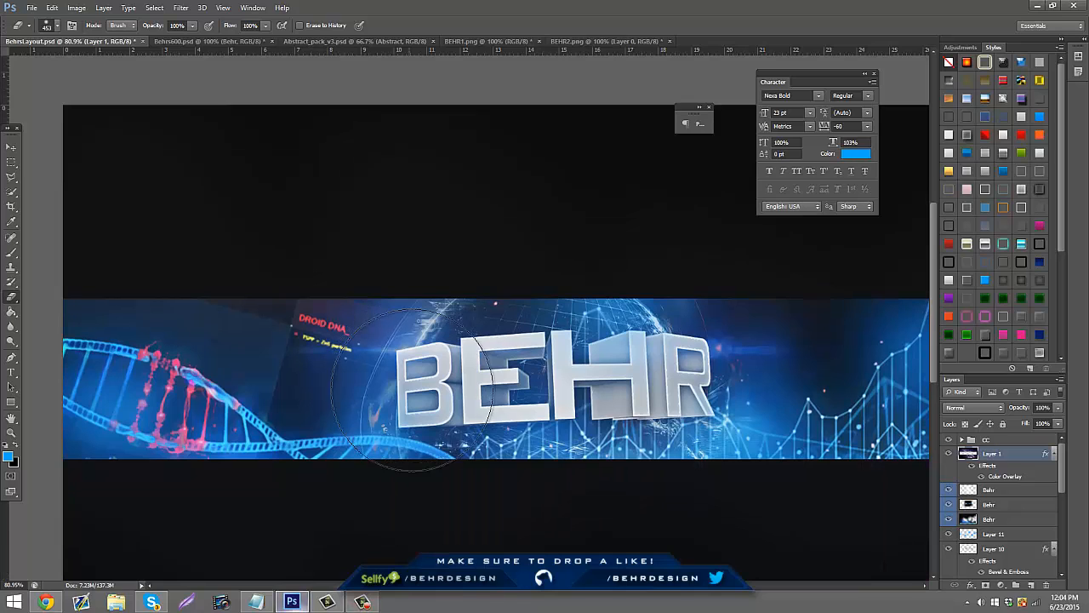
# Copy the CC group from Abstract_pack_v3.psd into BehrsLayout.psd and place it directly below Layer 1
pyautogui.click(355, 40)
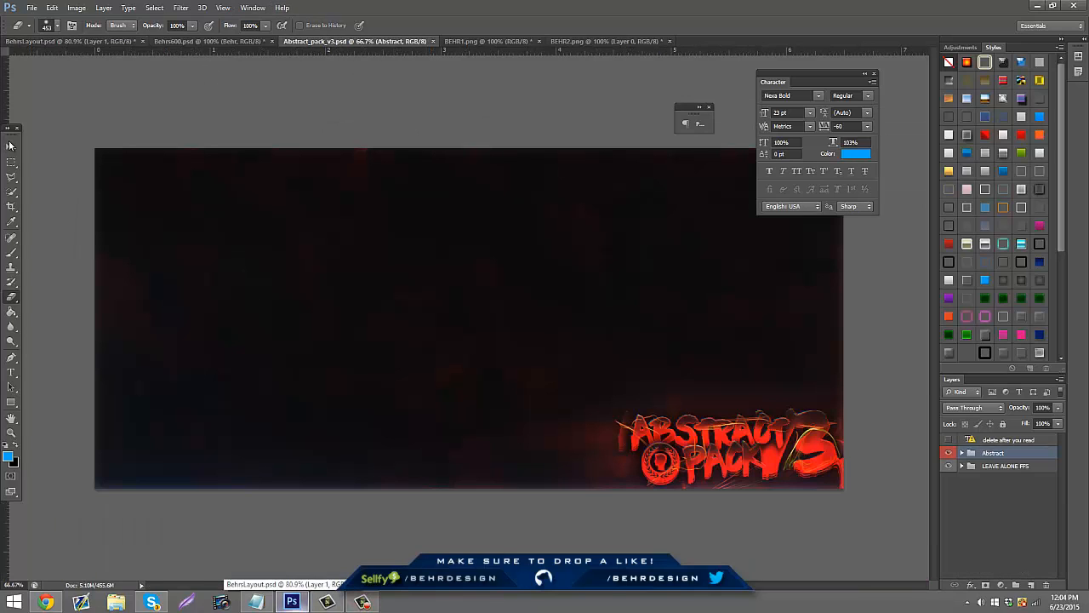
pyautogui.click(14, 145)
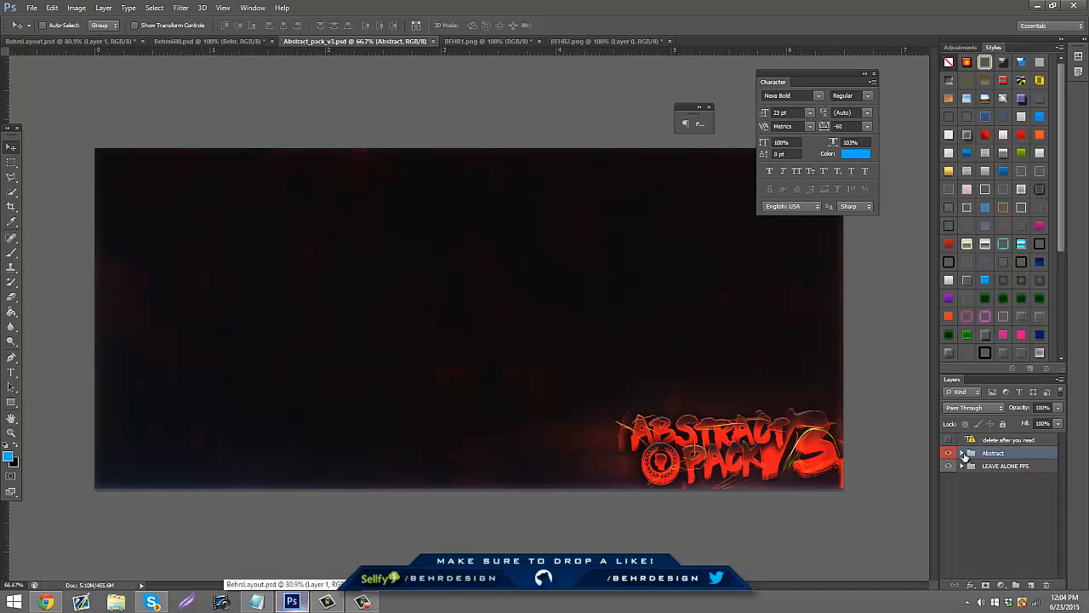
pyautogui.click(964, 455)
pyautogui.moveTo(52, 65); pyautogui.dragTo(567, 377)
pyautogui.moveTo(989, 454); pyautogui.dragTo(982, 491)
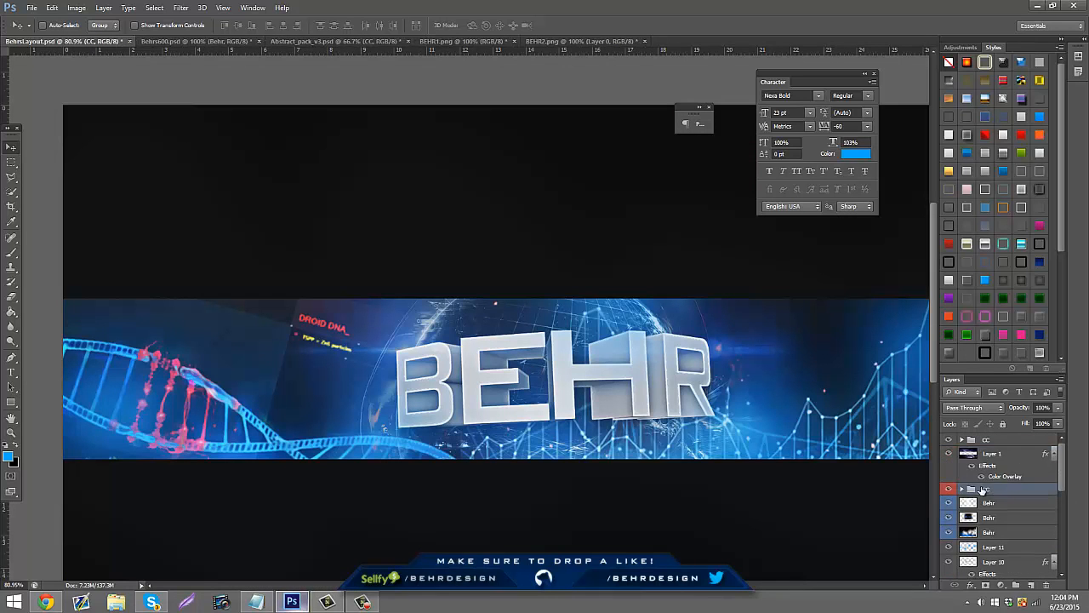
# Show the Caesar 2D/Abstract CC color correction inside the copied CC group
pyautogui.click(961, 490)
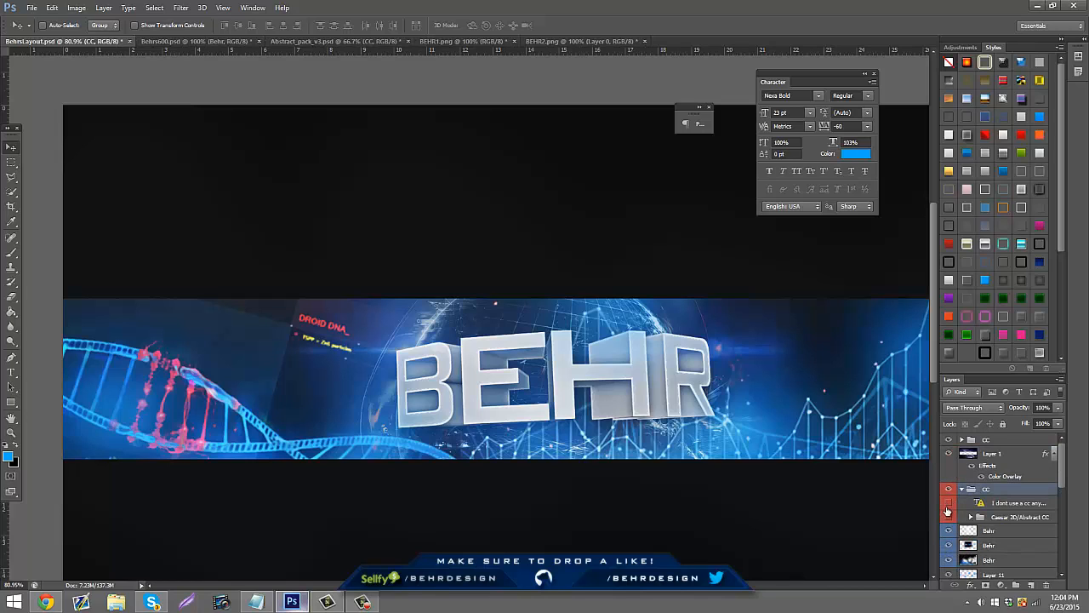
pyautogui.click(970, 517)
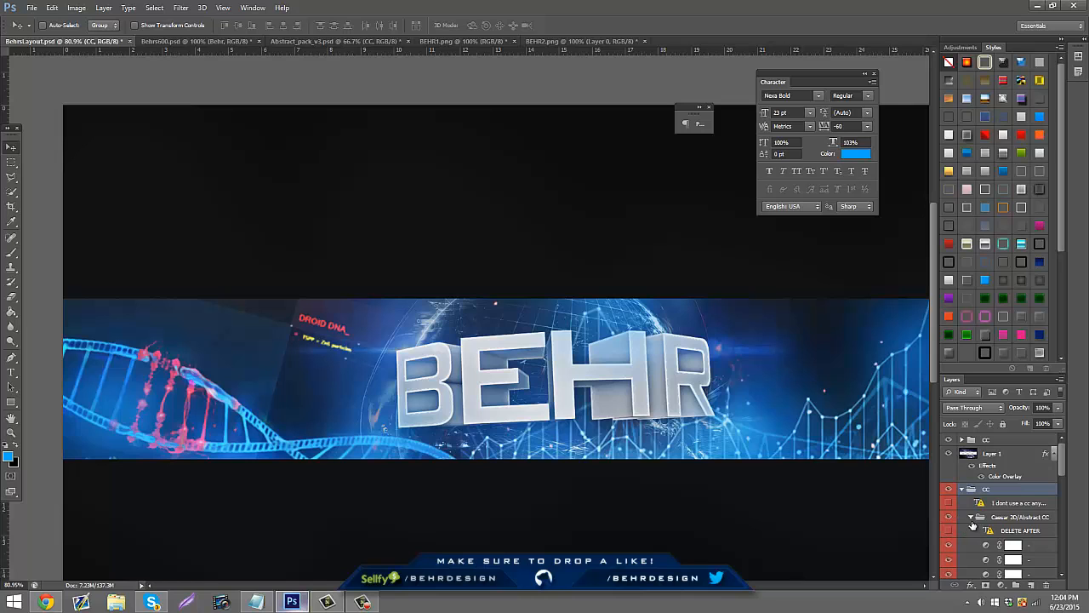
pyautogui.click(971, 517)
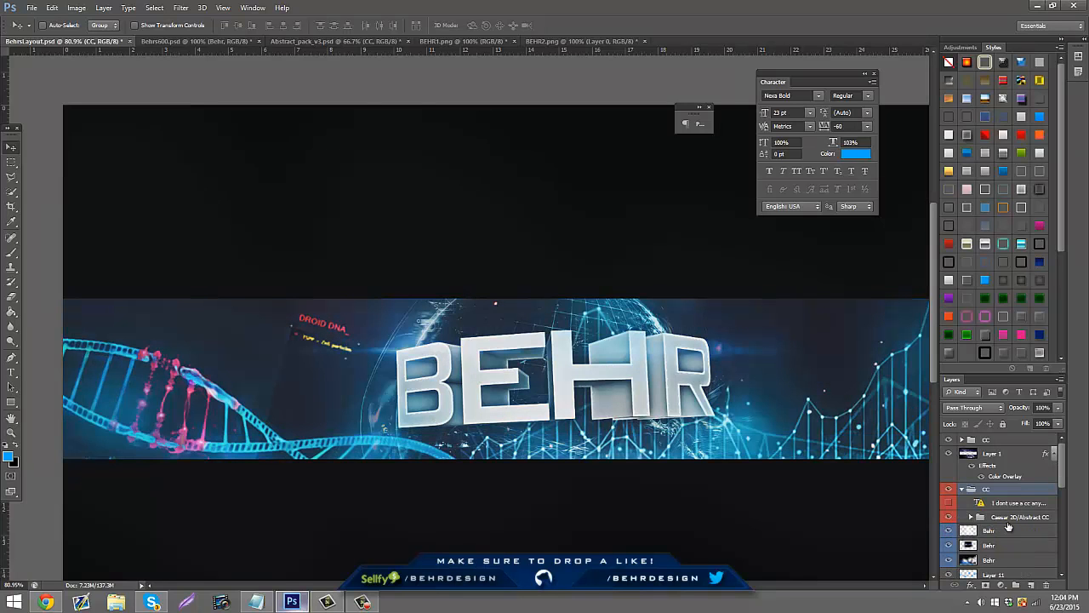
# Set the Caesar 2D/Abstract CC group's opacity to 26%
pyautogui.click(1007, 519)
pyautogui.click(1058, 407)
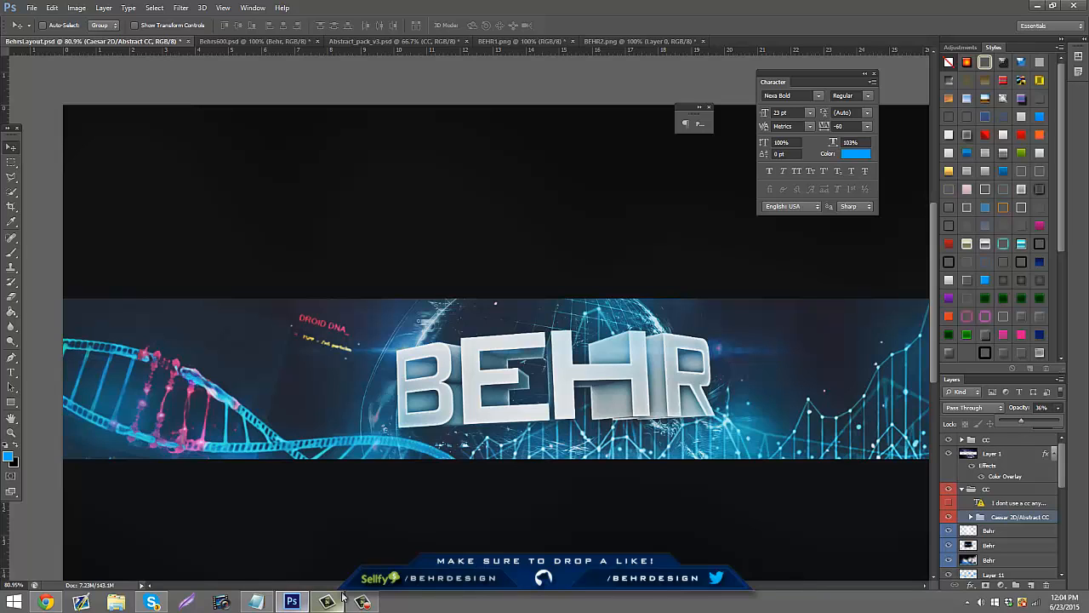
pyautogui.click(375, 603)
pyautogui.click(375, 605)
pyautogui.click(1004, 517)
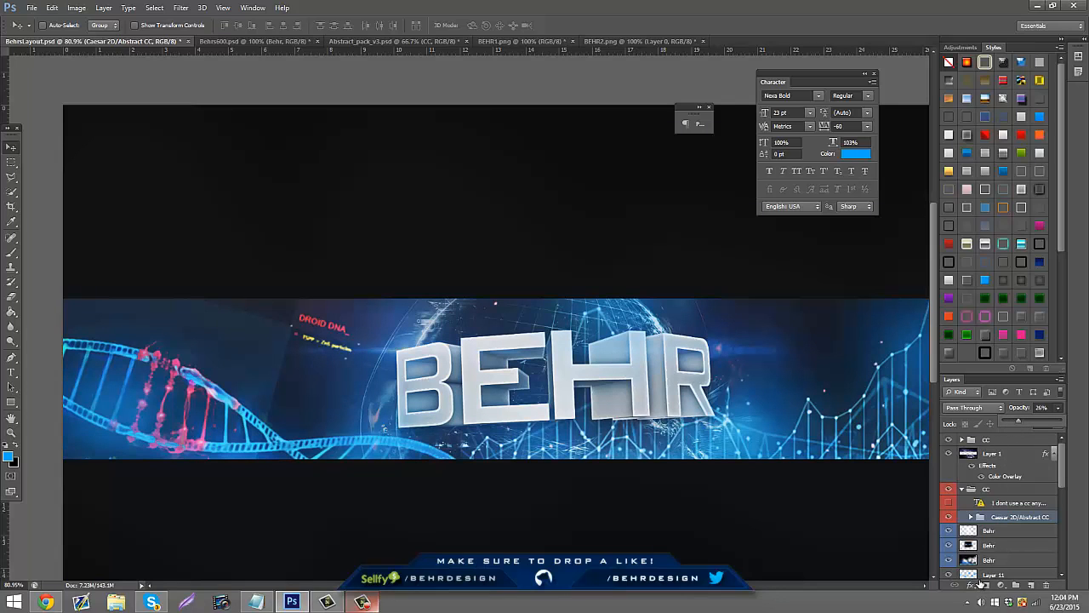
pyautogui.click(1015, 517)
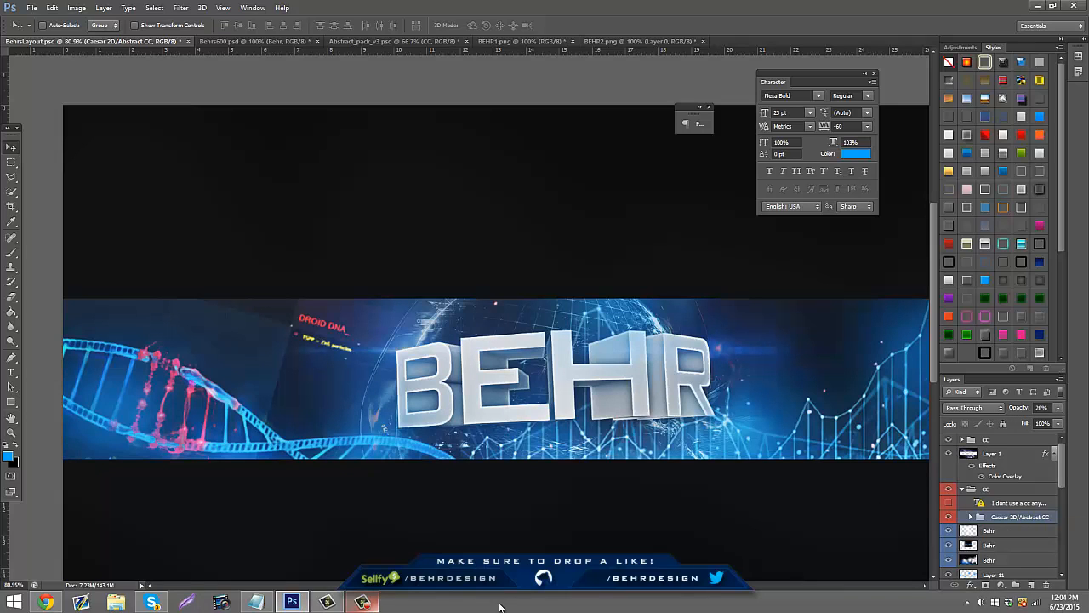
pyautogui.click(361, 602)
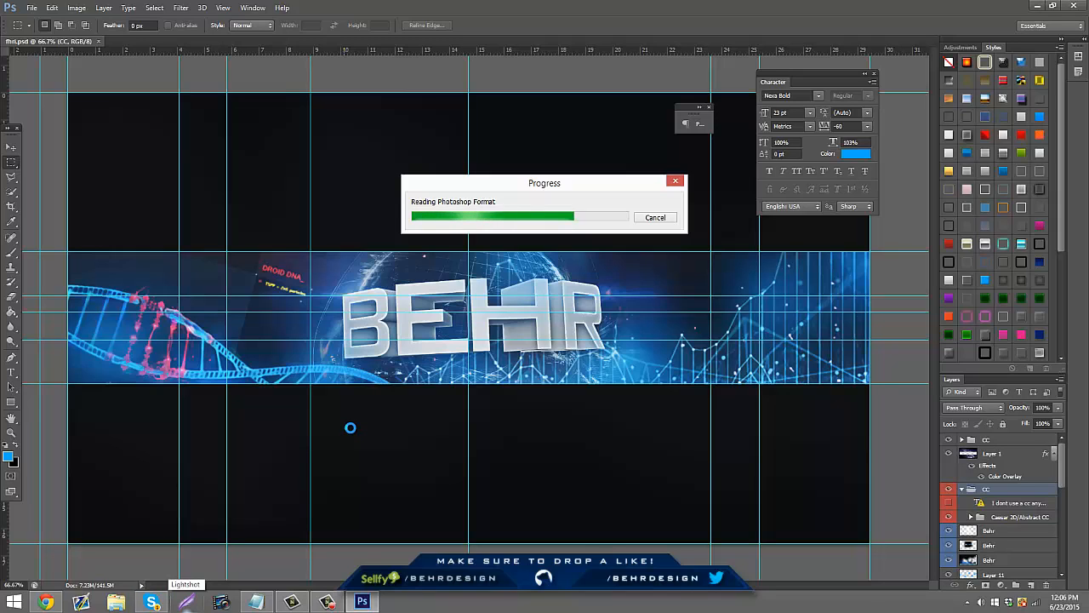
pyautogui.click(152, 601)
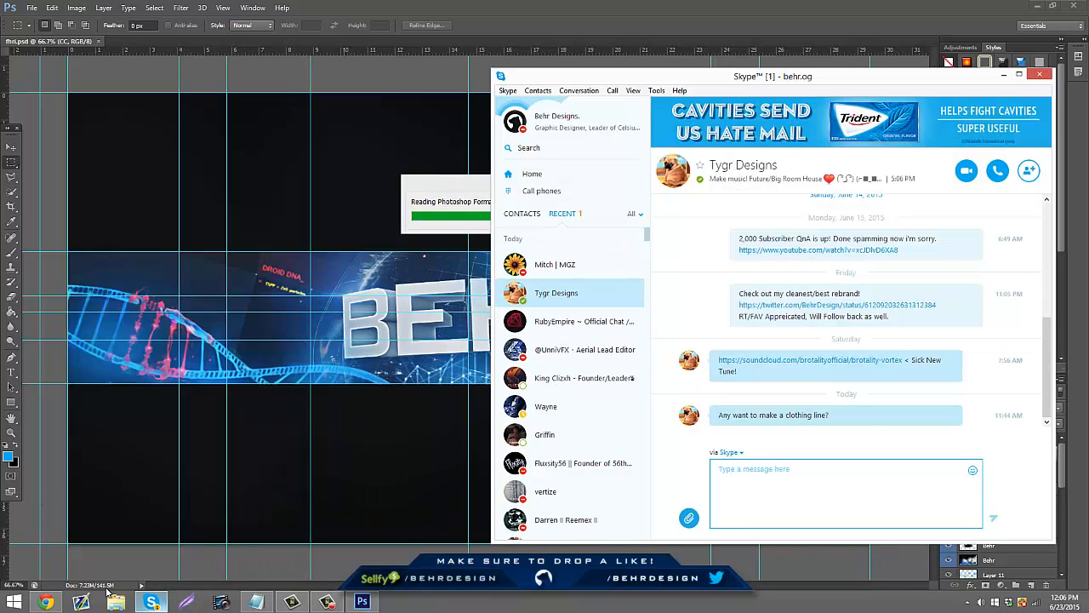
pyautogui.click(152, 601)
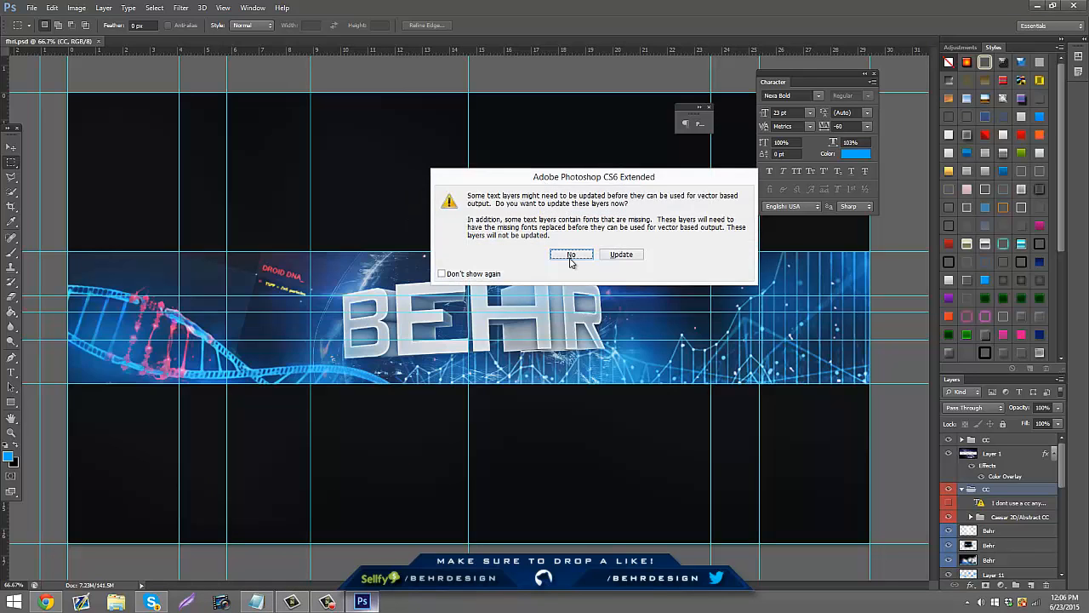
# Finish opening Behrs600.psd without updating its text layers, pick the Move tool and switch back to fhri.psd
pyautogui.click(571, 263)
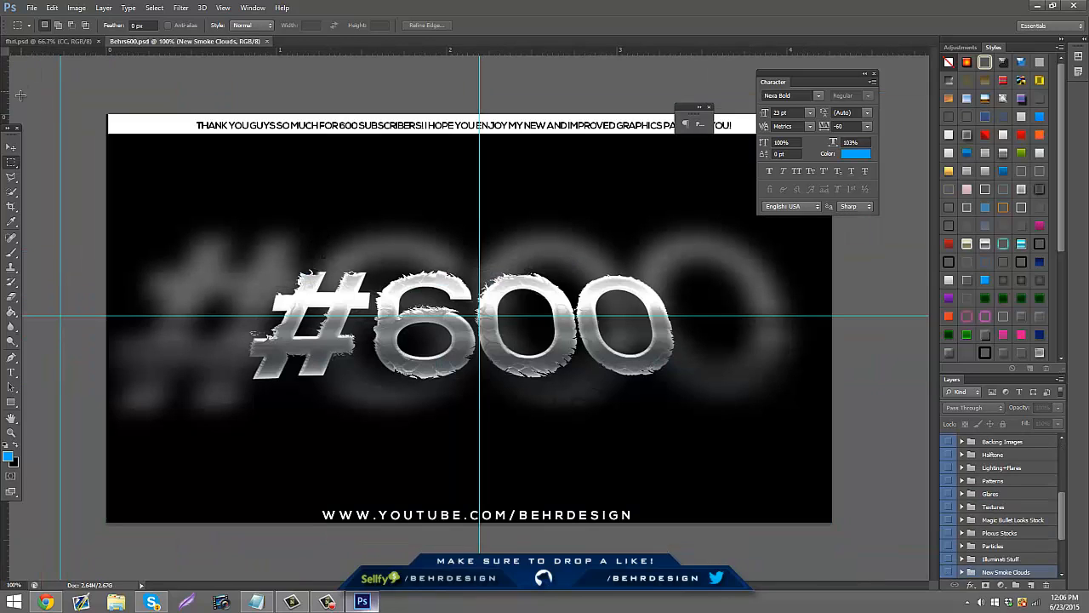
pyautogui.click(11, 147)
pyautogui.click(66, 40)
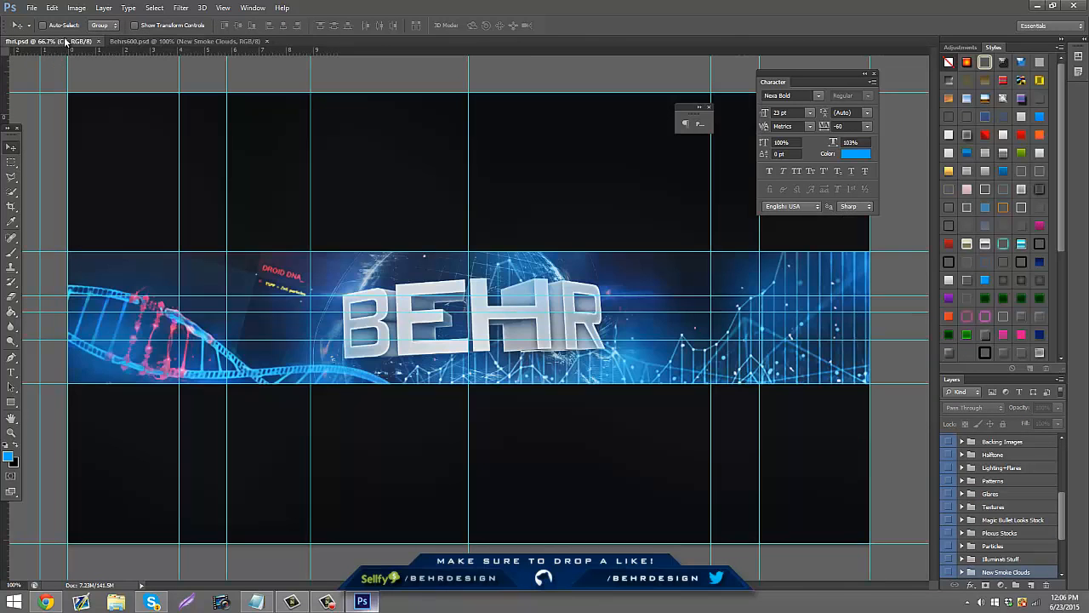
# Raise the opacity of the Caesar 2D/Abstract CC group to 41%
pyautogui.click(991, 463)
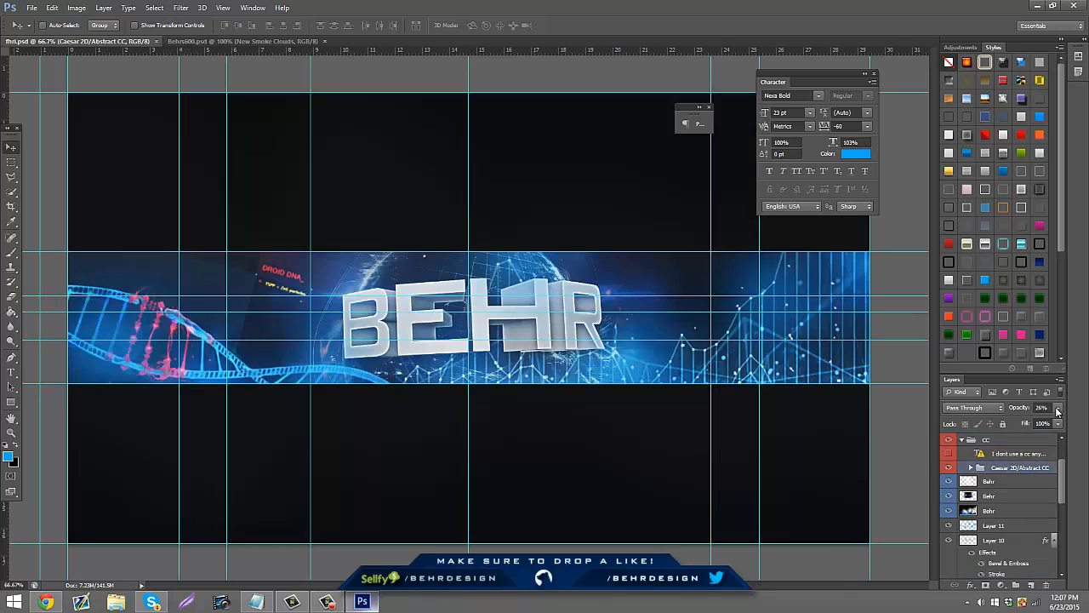
pyautogui.click(1057, 407)
pyautogui.moveTo(1028, 419); pyautogui.dragTo(1026, 420)
pyautogui.click(1010, 467)
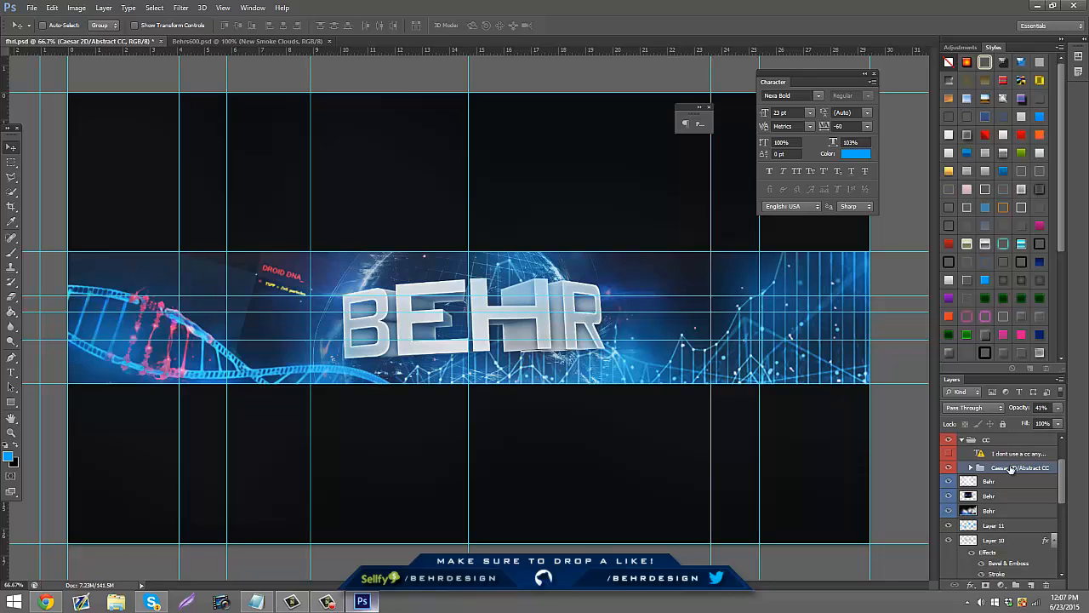
# Hide the guides and save the banner to the Desktop as a PNG named Behr3
pyautogui.hotkey('ctrl', ';')
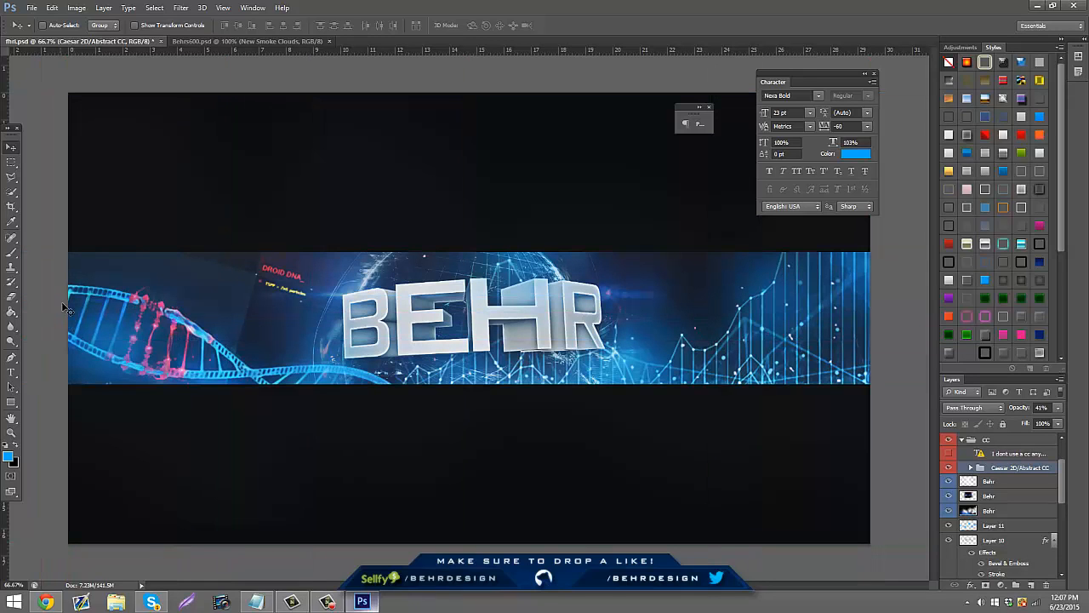
pyautogui.click(31, 7)
pyautogui.click(53, 144)
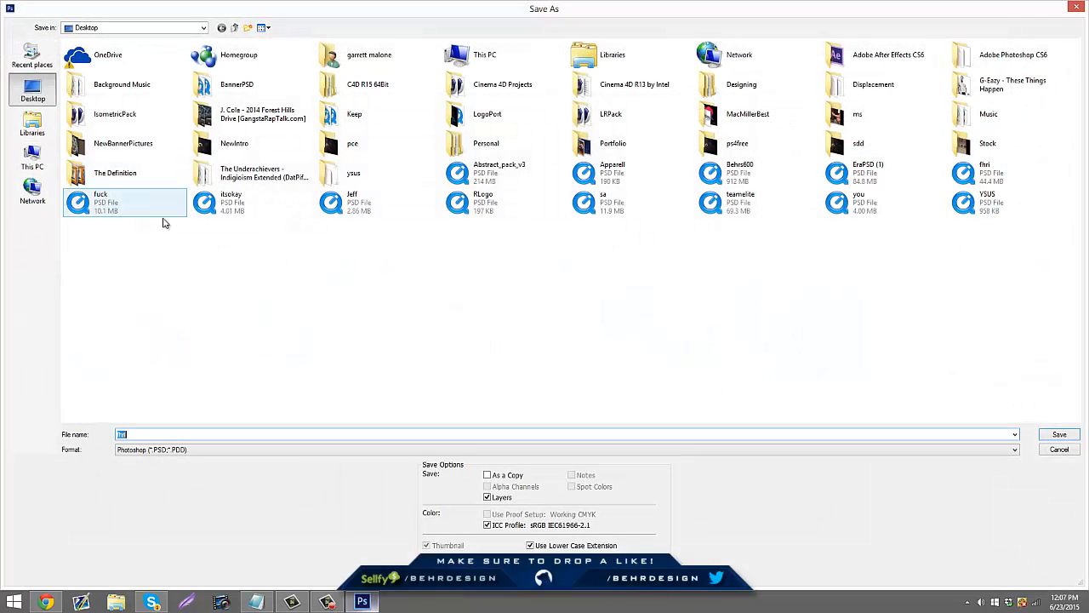
pyautogui.click(273, 450)
pyautogui.click(278, 414)
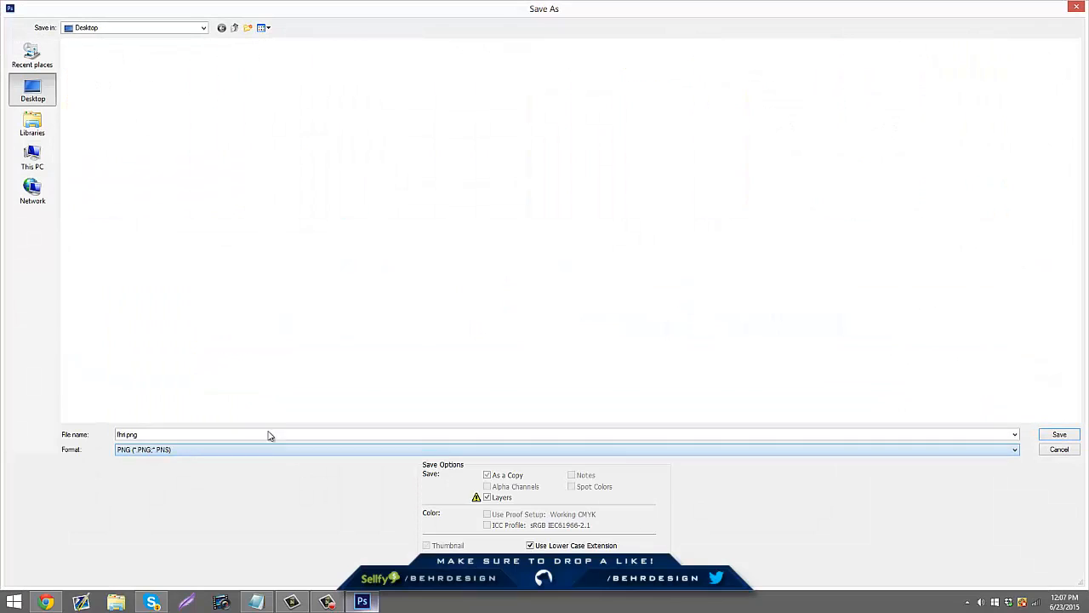
pyautogui.write('Behr3')
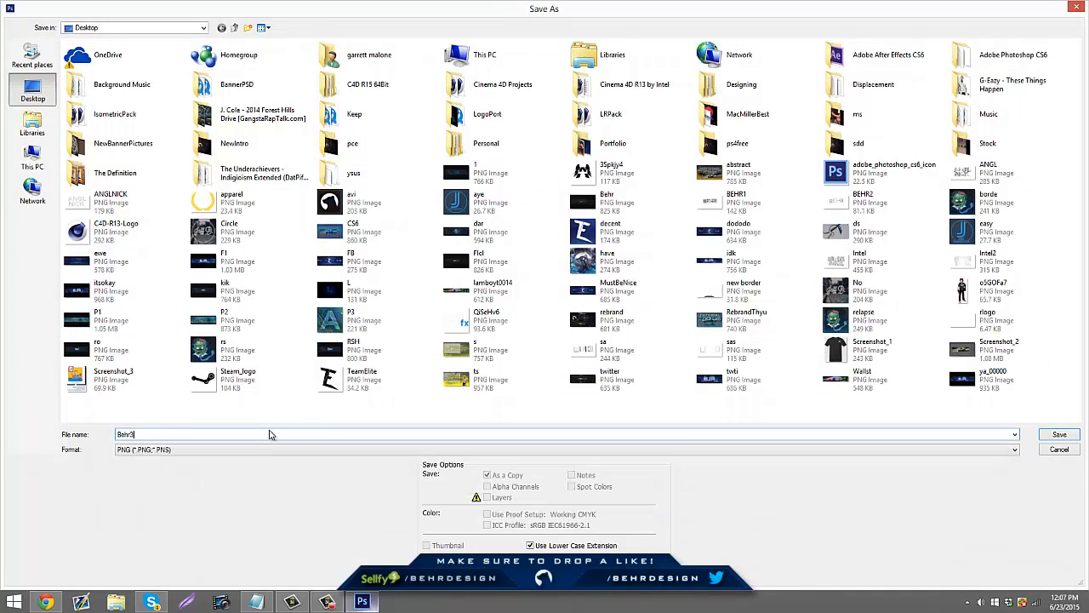
pyautogui.press('Return')
pyautogui.press('Return')
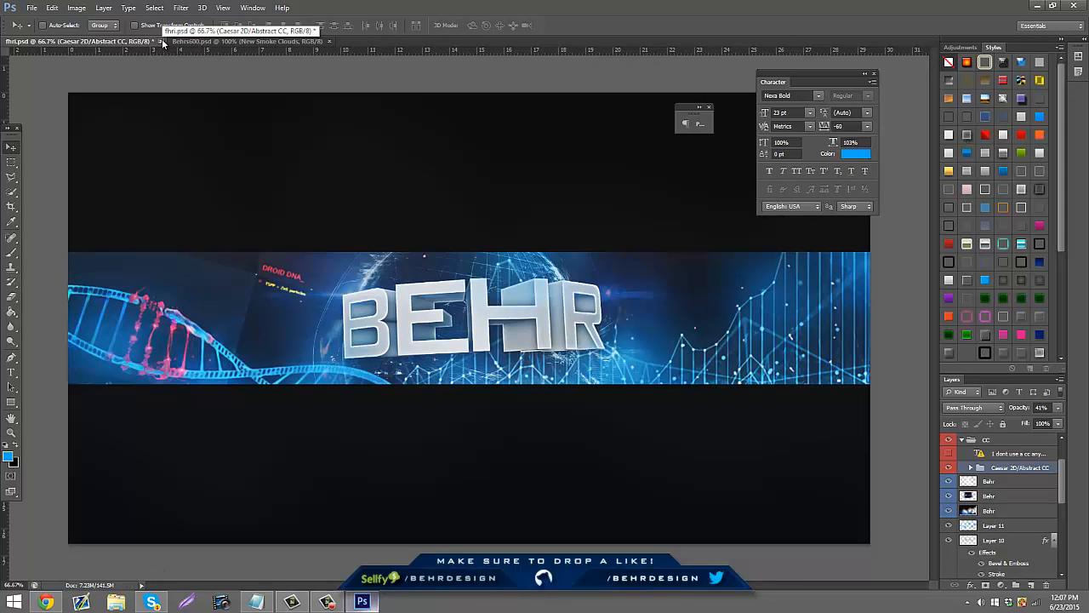
# Close the fhri.psd and Behrs600.psd documents
pyautogui.click(162, 40)
pyautogui.click(490, 225)
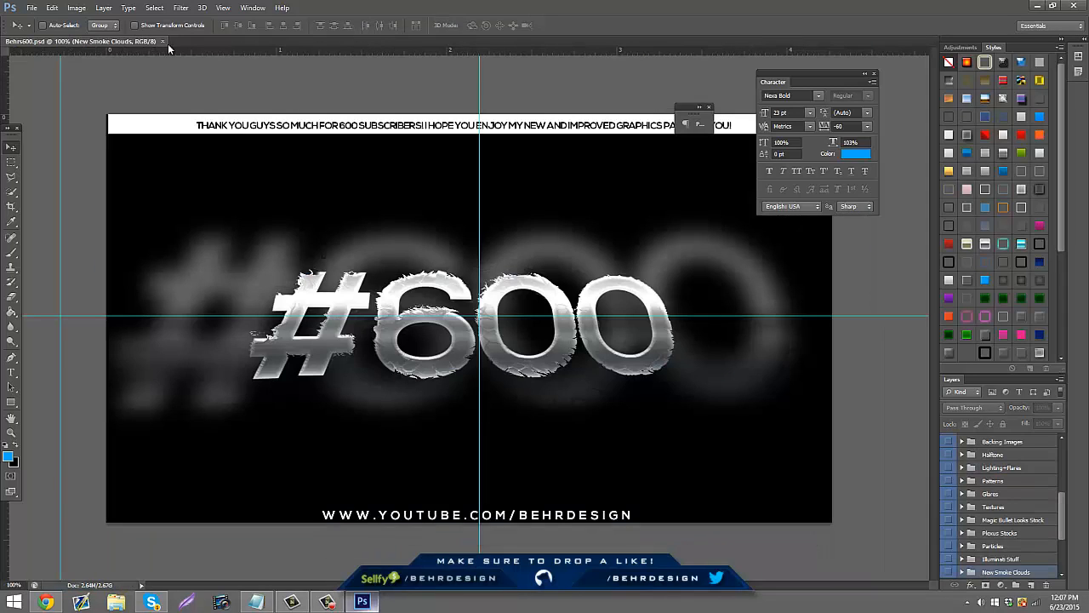
pyautogui.click(162, 40)
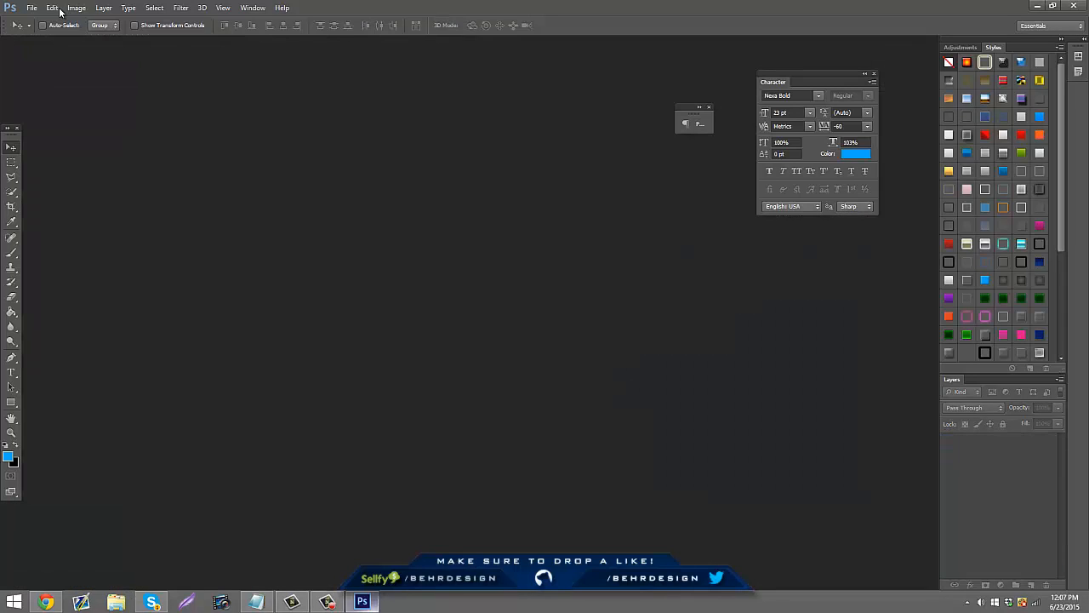
# Open Behr3.png from the Desktop
pyautogui.click(32, 8)
pyautogui.click(39, 33)
pyautogui.write('beh')
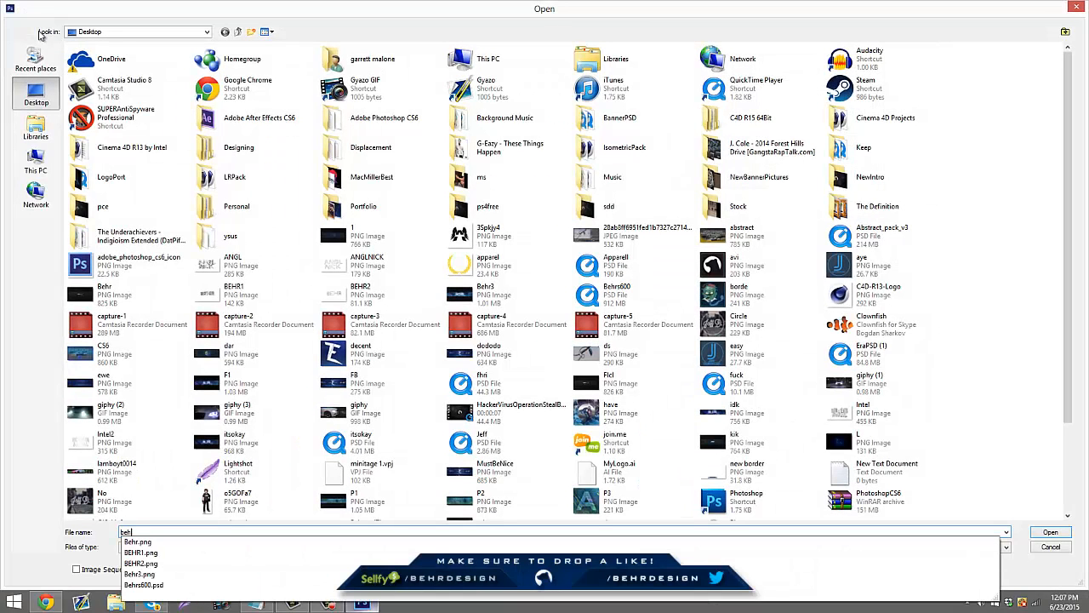
pyautogui.write('r')
pyautogui.press('Down')
pyautogui.press('Down')
pyautogui.press('Down')
pyautogui.press('Down')
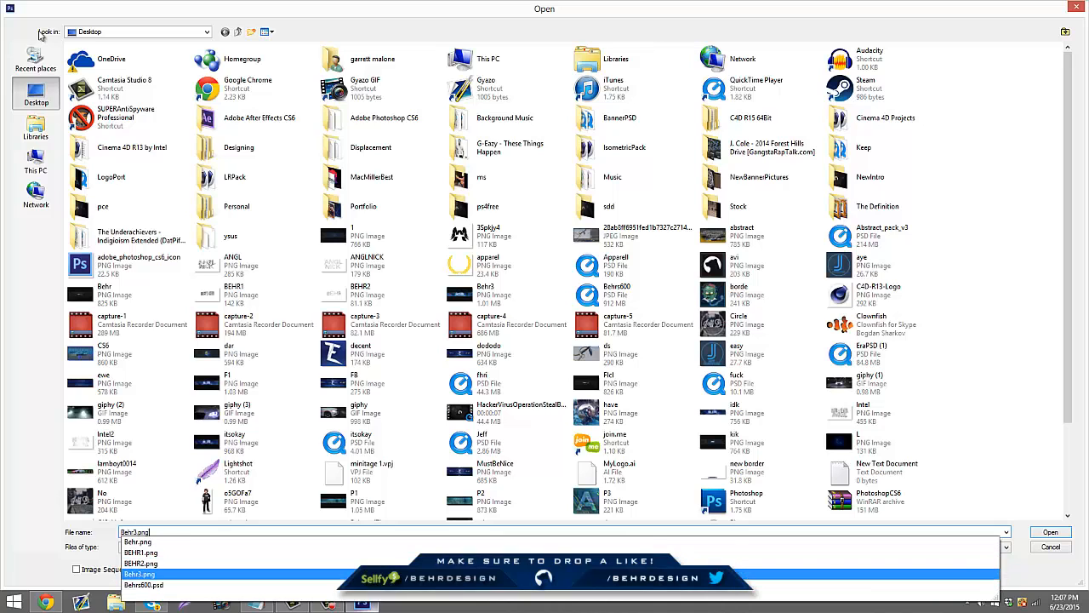
pyautogui.press('Return')
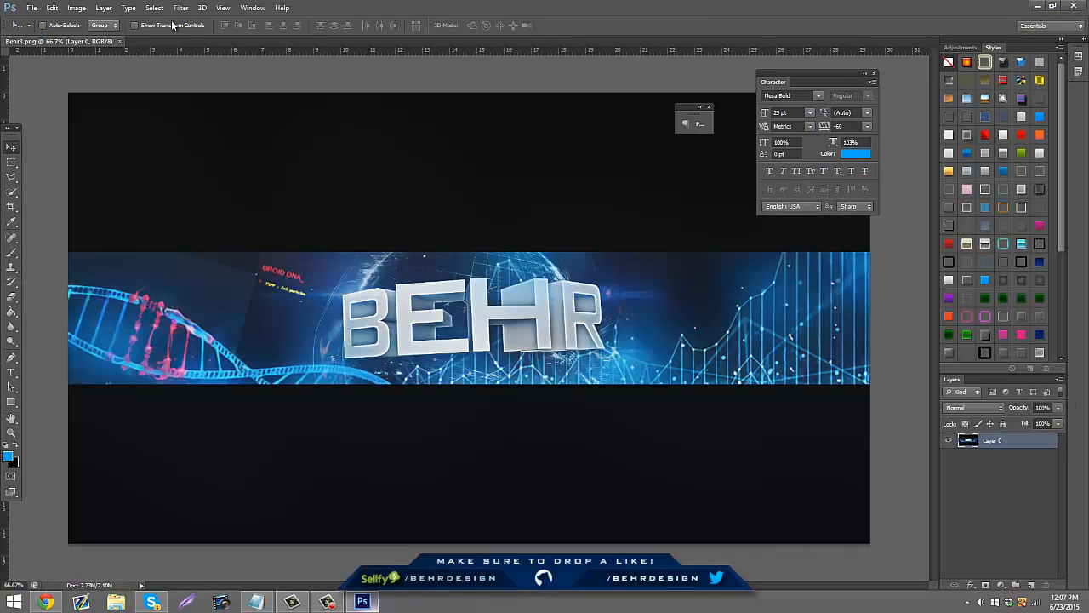
# Duplicate the banner layer and apply a Lens Blur with radius 11 to the copy
pyautogui.hotkey('ctrl', 'j')
pyautogui.click(182, 8)
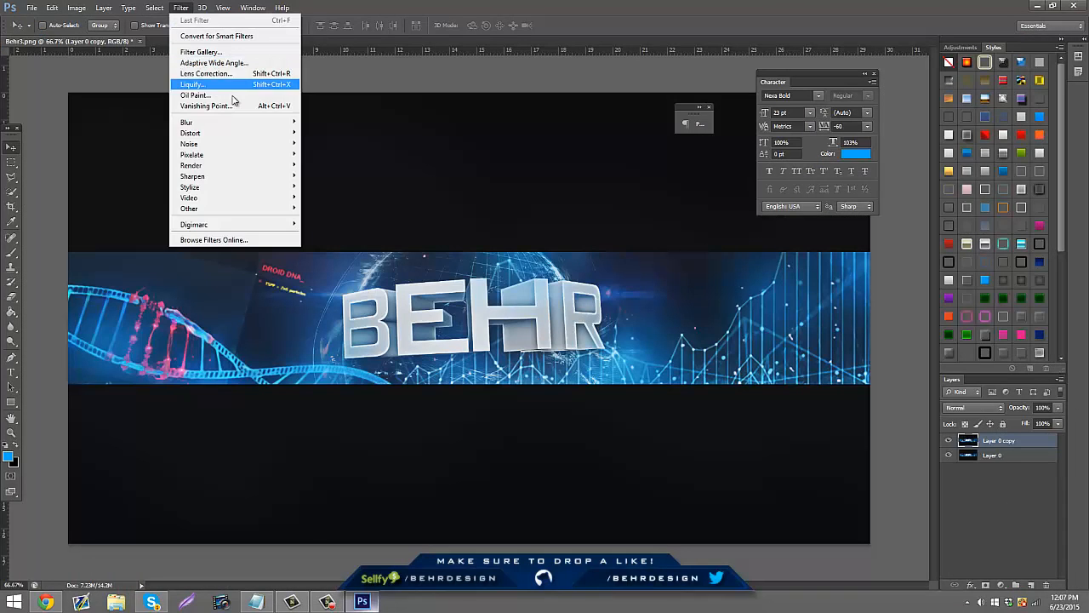
pyautogui.moveTo(212, 128)
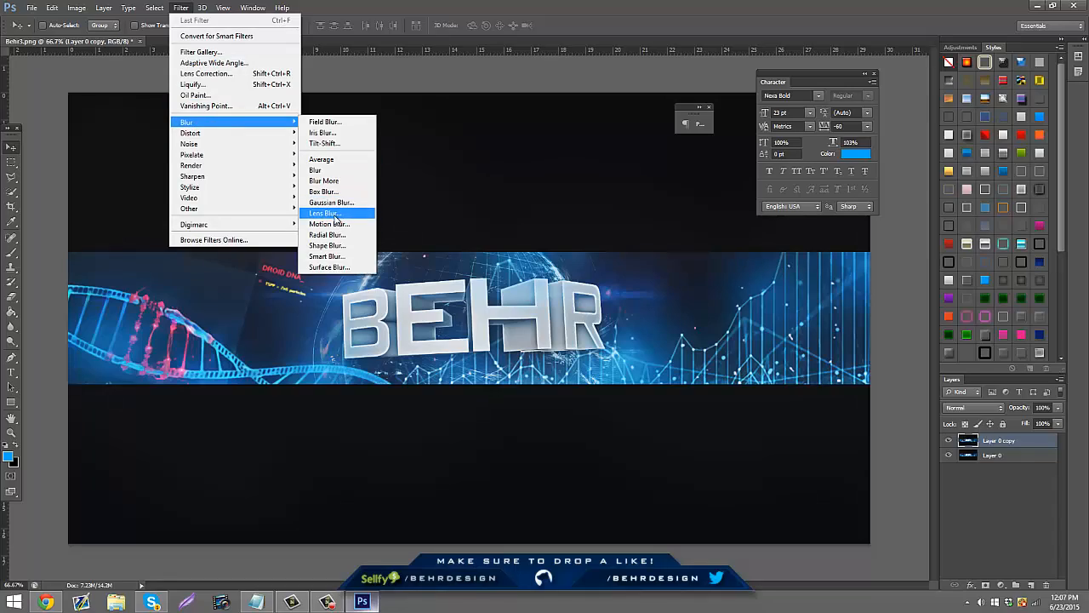
pyautogui.click(336, 213)
pyautogui.moveTo(980, 198); pyautogui.dragTo(971, 199)
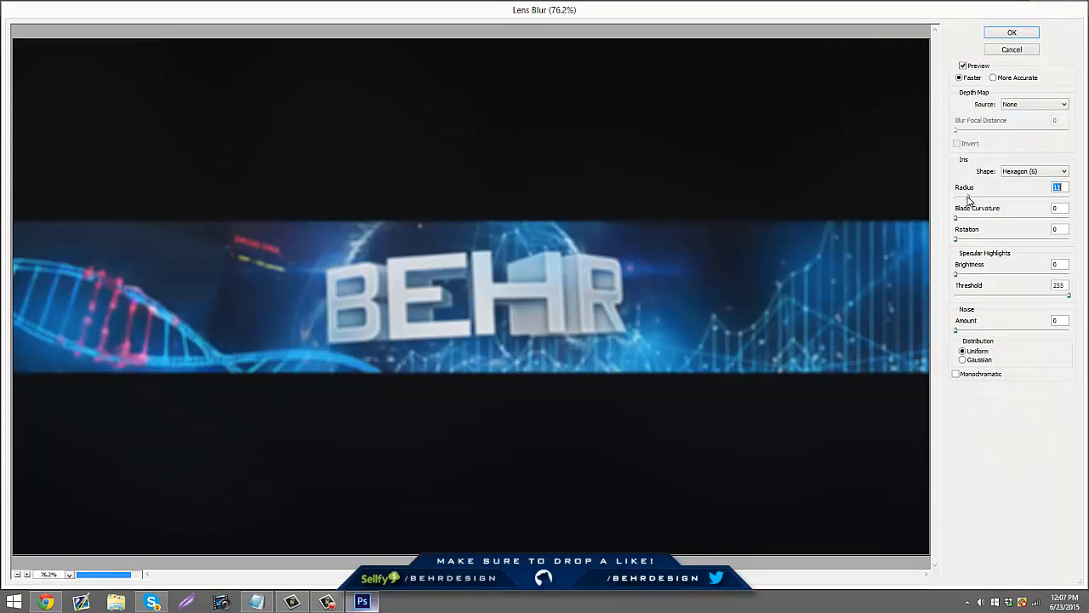
pyautogui.click(1010, 36)
# Erase the blurred copy across the middle of the banner strip and merge it with the layer below
pyautogui.click(12, 298)
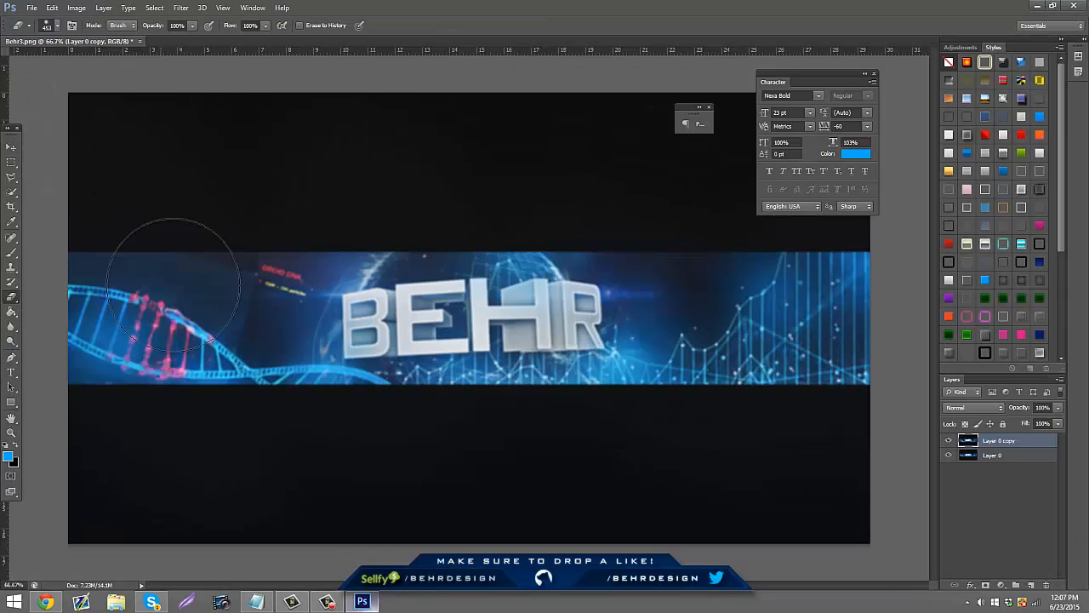
pyautogui.moveTo(175, 284)
pyautogui.mouseDown()
pyautogui.moveTo(189, 404)
pyautogui.moveTo(136, 367)
pyautogui.moveTo(112, 308)
pyautogui.moveTo(222, 305)
pyautogui.moveTo(342, 351)
pyautogui.moveTo(396, 315)
pyautogui.moveTo(561, 307)
pyautogui.moveTo(530, 250)
pyautogui.moveTo(439, 284)
pyautogui.moveTo(254, 281)
pyautogui.moveTo(487, 411)
pyautogui.moveTo(615, 351)
pyautogui.moveTo(666, 248)
pyautogui.moveTo(811, 361)
pyautogui.mouseUp()
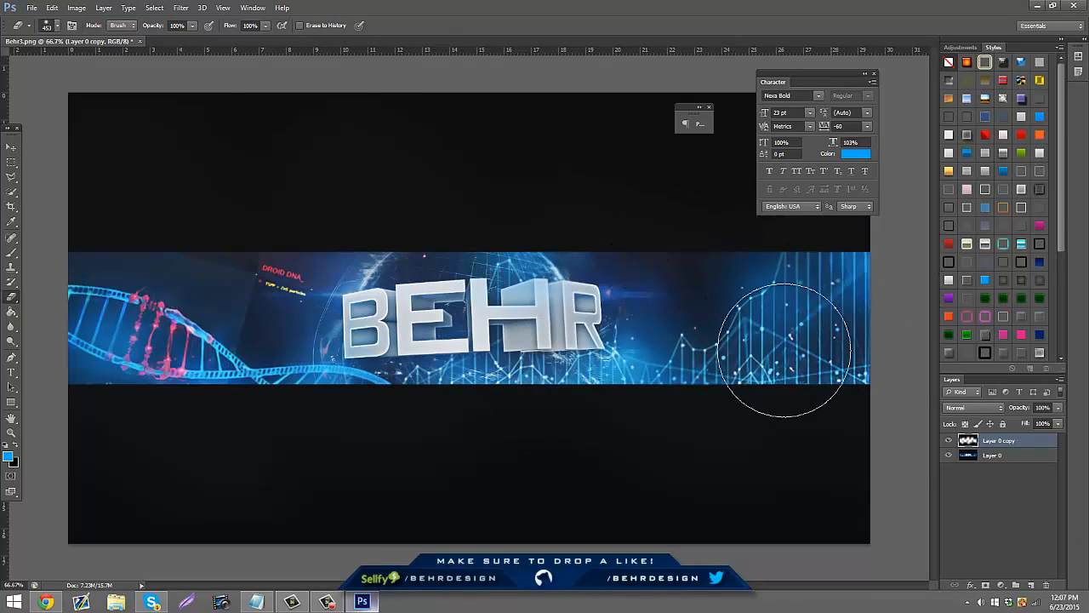
pyautogui.rightClick(1022, 455)
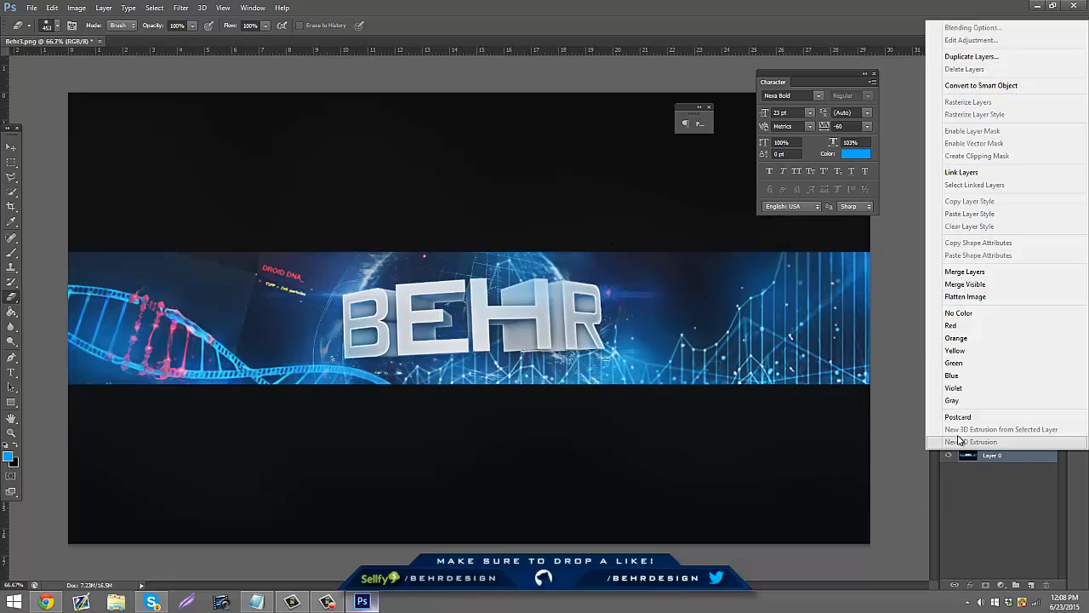
pyautogui.click(965, 271)
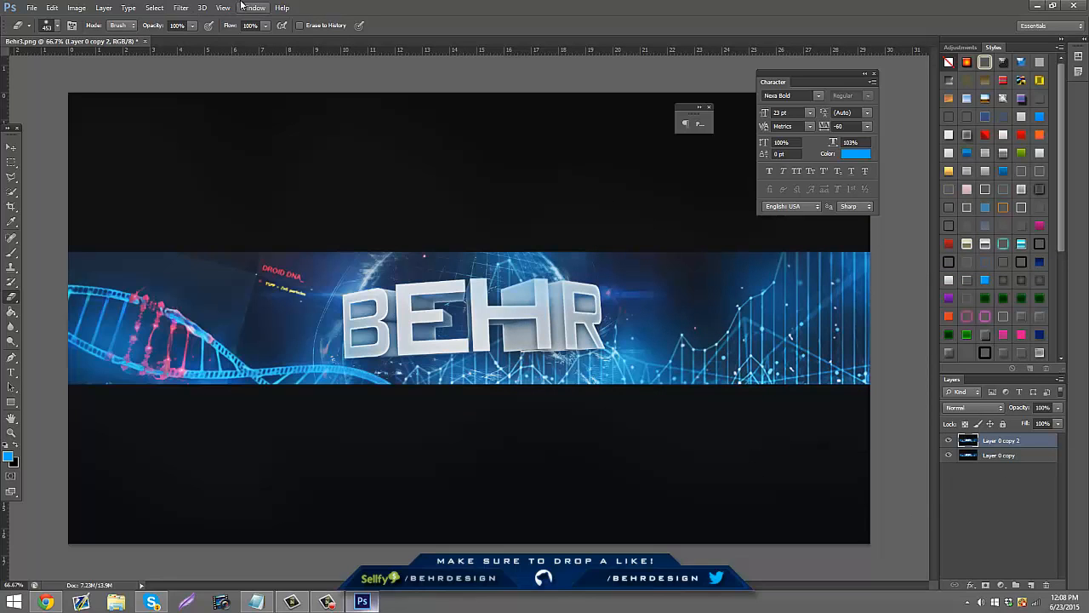
# Apply the Mosaic filter with cell size 8 to the top layer copy and erase most of it across the banner
pyautogui.click(185, 10)
pyautogui.moveTo(205, 149)
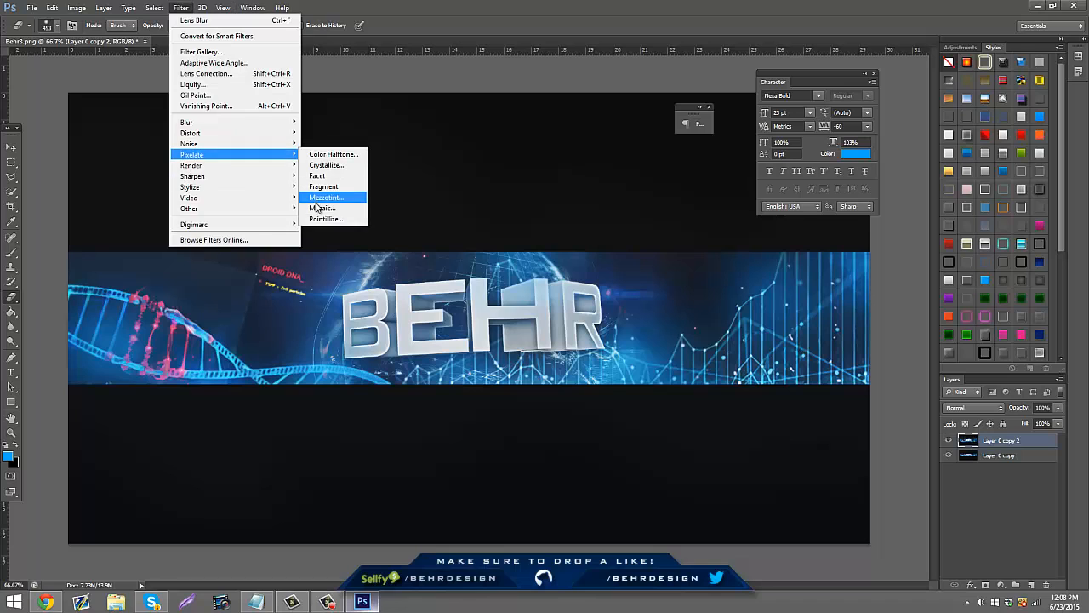
pyautogui.click(315, 207)
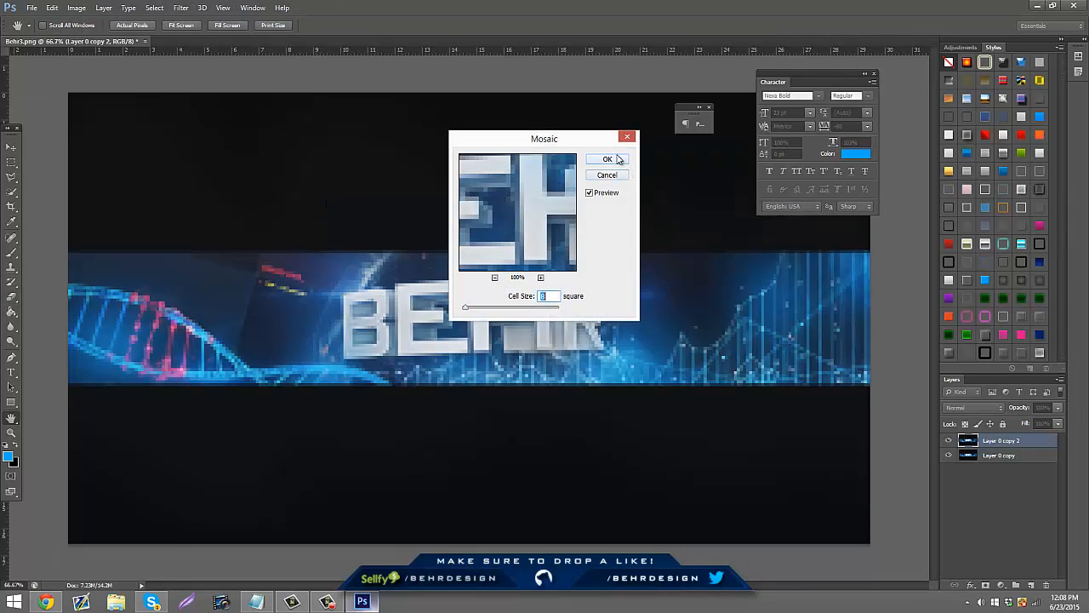
pyautogui.click(618, 158)
pyautogui.moveTo(298, 257)
pyautogui.mouseDown()
pyautogui.moveTo(545, 331)
pyautogui.moveTo(278, 295)
pyautogui.moveTo(340, 366)
pyautogui.moveTo(166, 290)
pyautogui.moveTo(28, 254)
pyautogui.moveTo(282, 262)
pyautogui.moveTo(520, 309)
pyautogui.moveTo(459, 381)
pyautogui.moveTo(674, 348)
pyautogui.moveTo(701, 264)
pyautogui.moveTo(872, 282)
pyautogui.moveTo(795, 399)
pyautogui.moveTo(840, 238)
pyautogui.mouseUp()
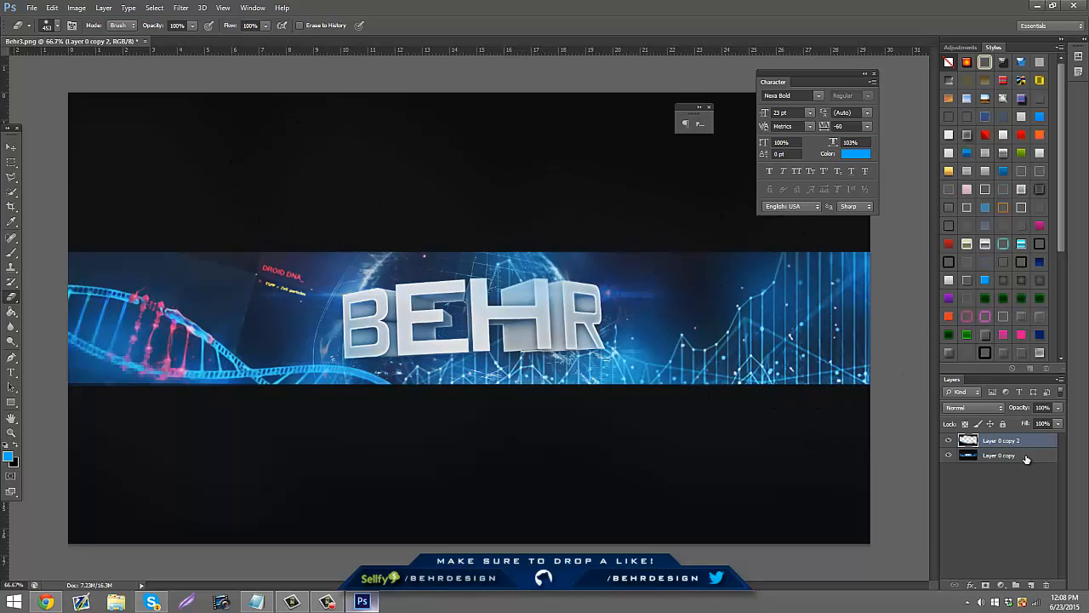
# Merge the mosaic layer with the layer below and duplicate the merged layer
pyautogui.rightClick(1027, 459)
pyautogui.click(966, 277)
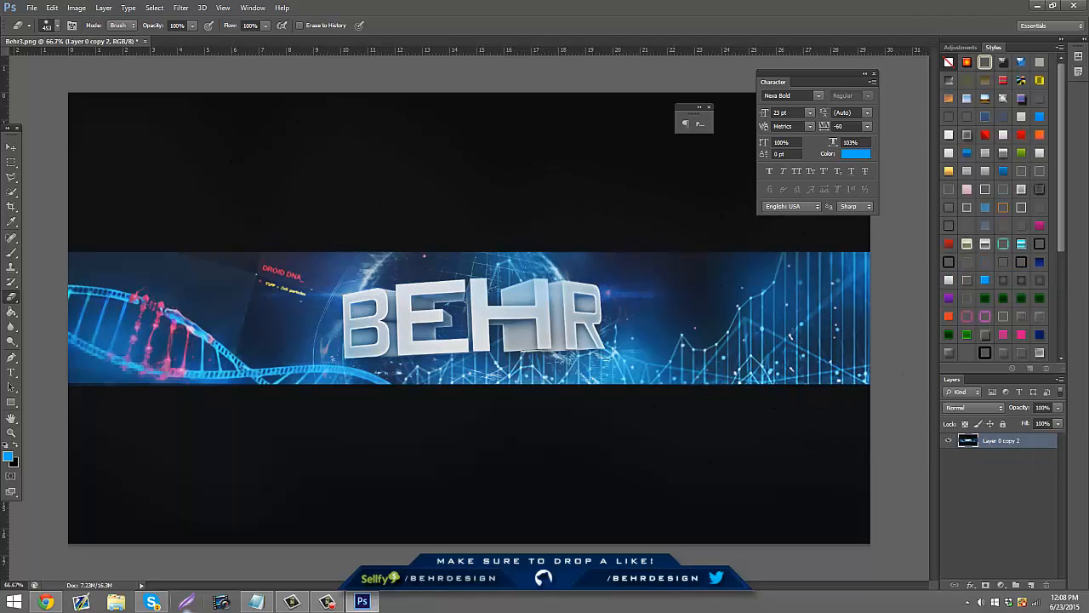
pyautogui.hotkey('ctrl', 'j')
pyautogui.click(181, 8)
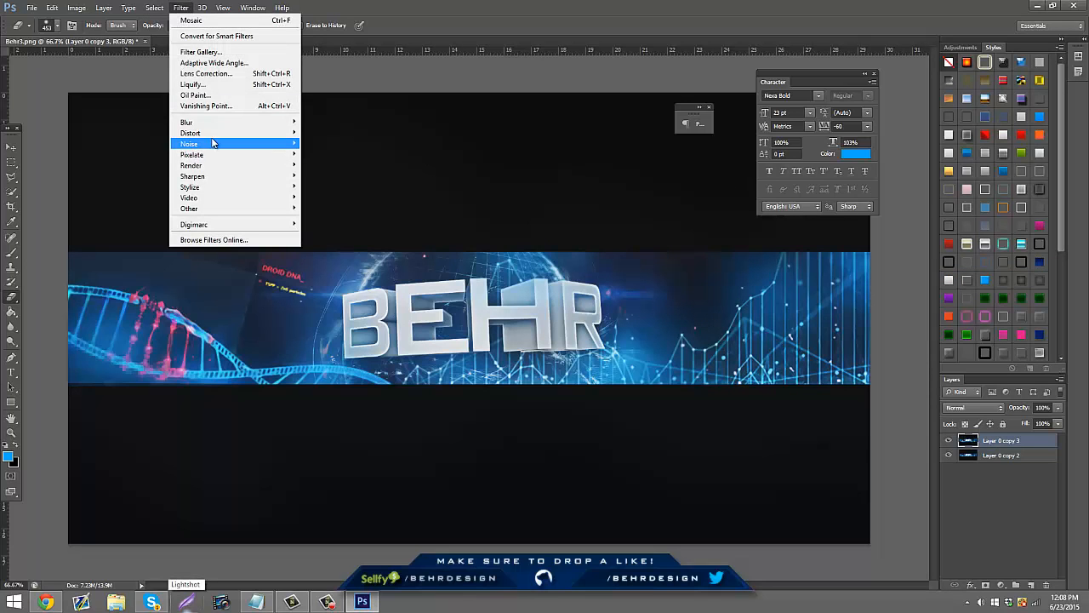
pyautogui.moveTo(218, 148)
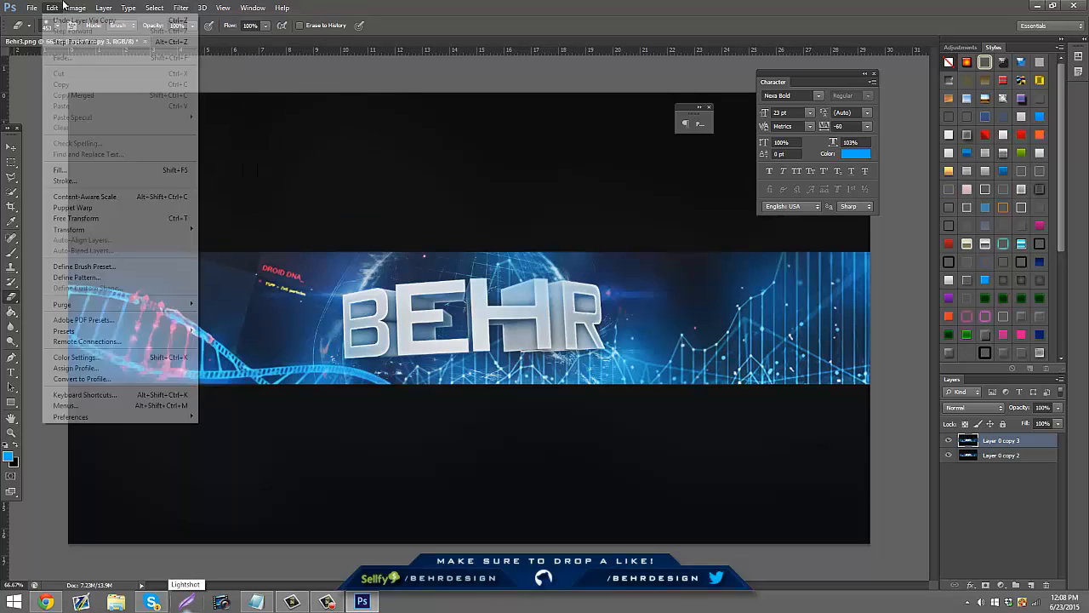
pyautogui.moveTo(80, 11)
pyautogui.moveTo(91, 43)
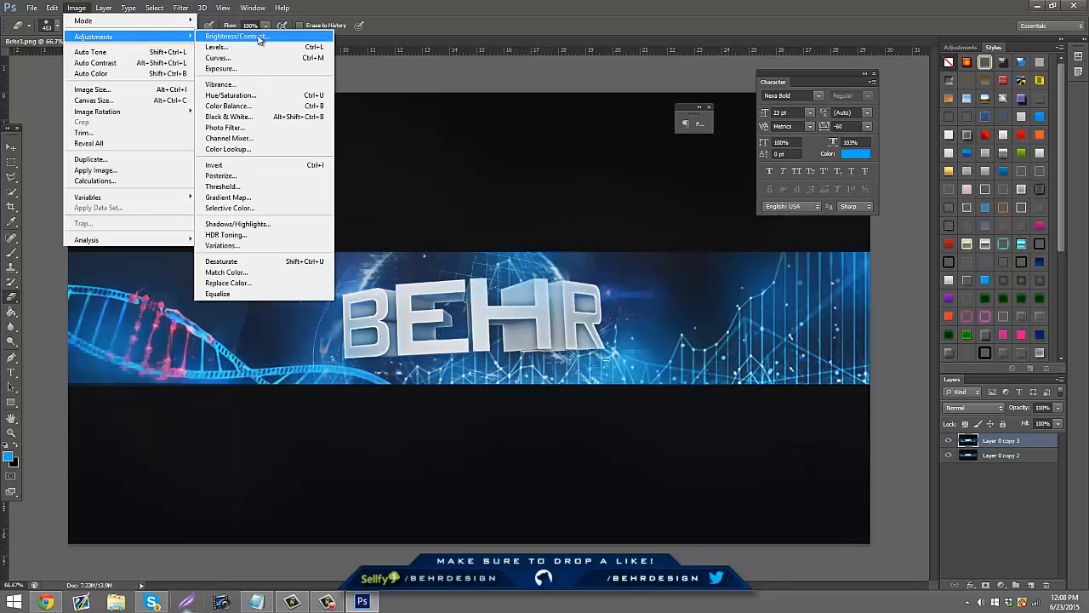
pyautogui.click(246, 68)
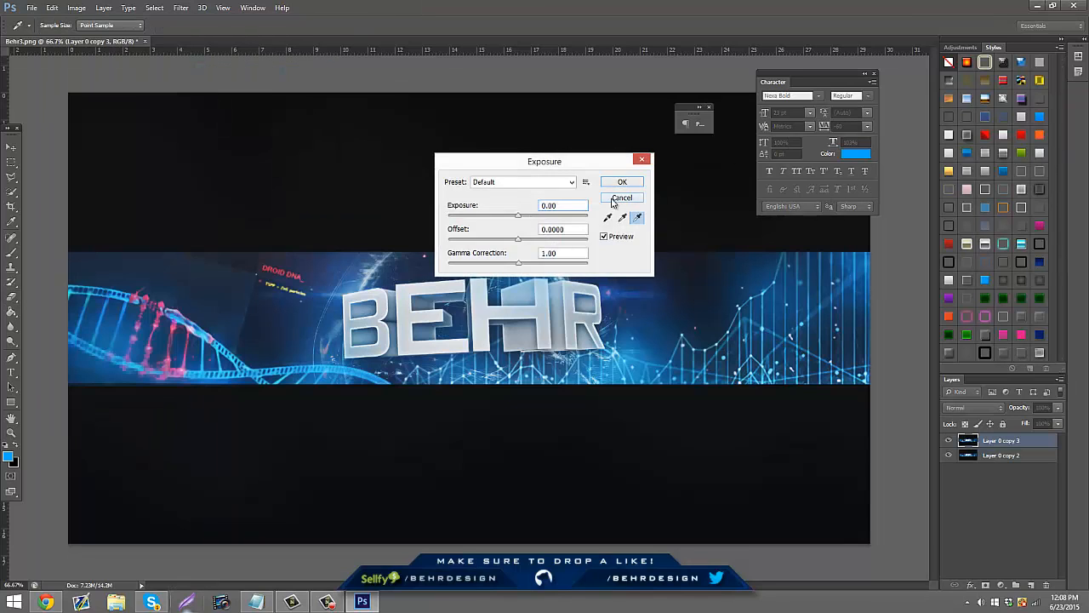
pyautogui.click(615, 198)
pyautogui.click(77, 8)
pyautogui.moveTo(111, 37)
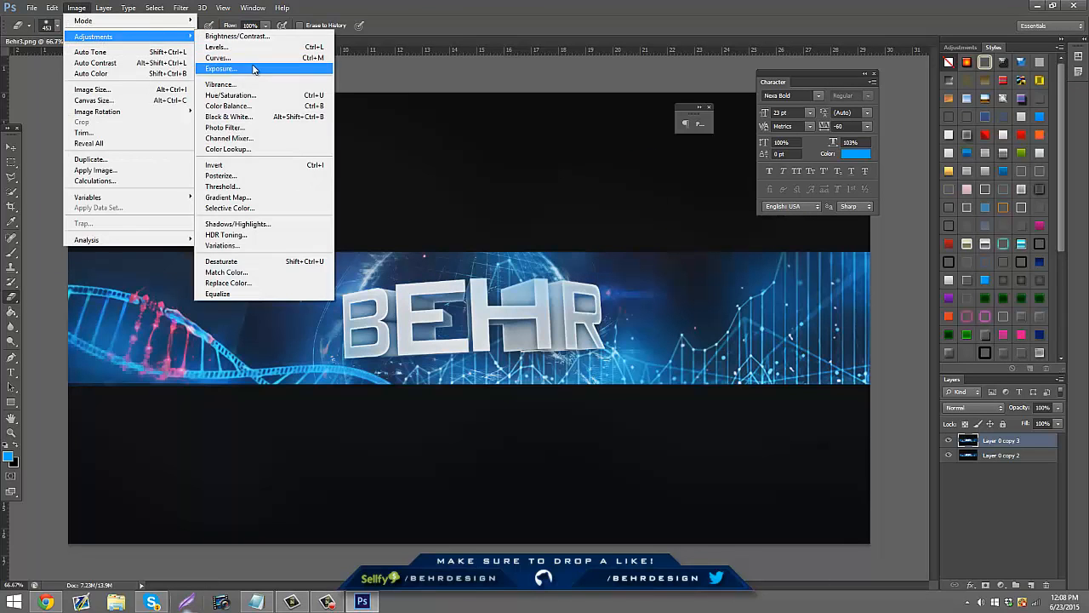
pyautogui.click(223, 57)
pyautogui.moveTo(913, 223); pyautogui.dragTo(912, 231)
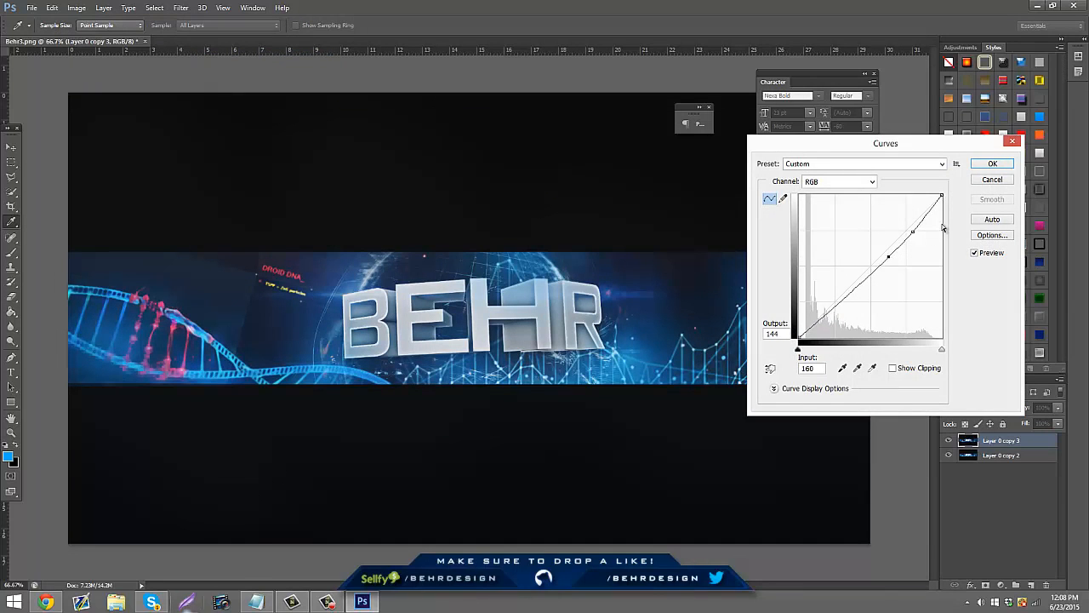
pyautogui.click(1013, 140)
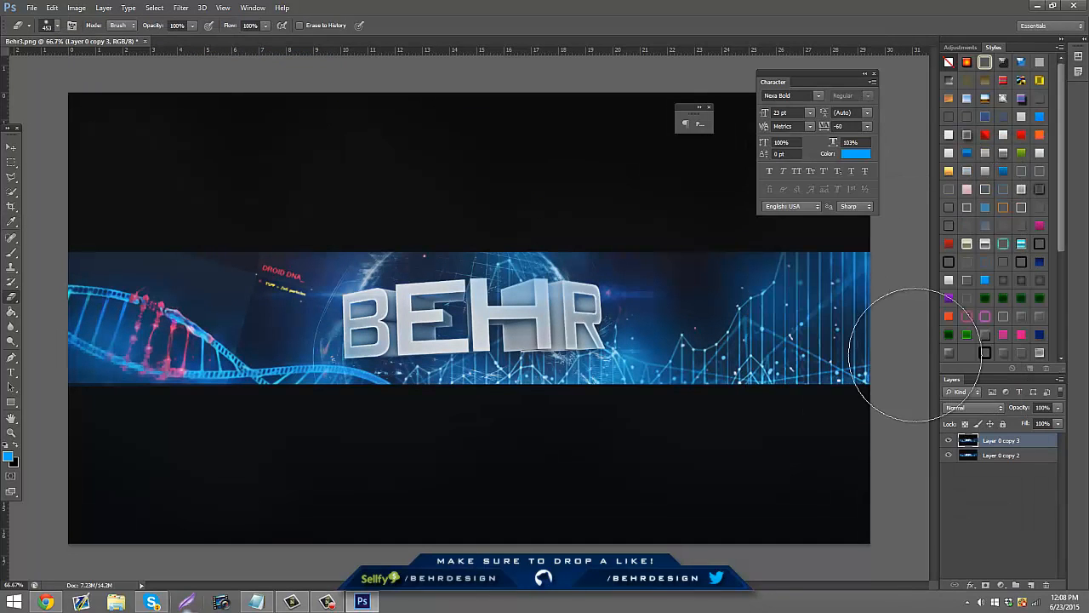
# Merge the two banner layers into one and duplicate the merged layer
pyautogui.keyDown('shift'); pyautogui.click(1002, 456); pyautogui.keyUp('shift')
pyautogui.rightClick(1002, 456)
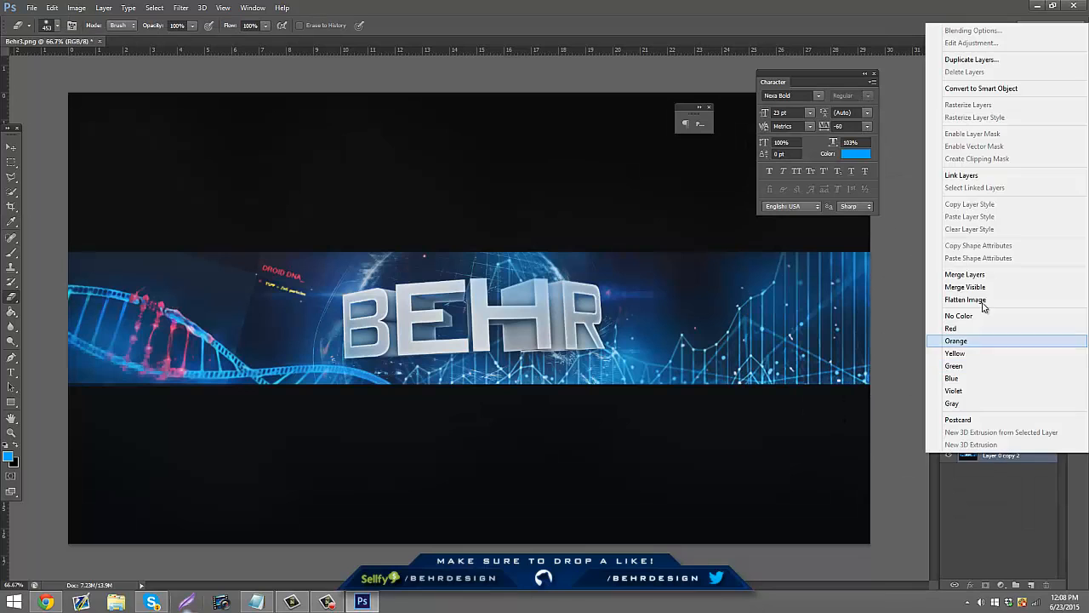
pyautogui.click(983, 277)
pyautogui.hotkey('ctrl', 'j')
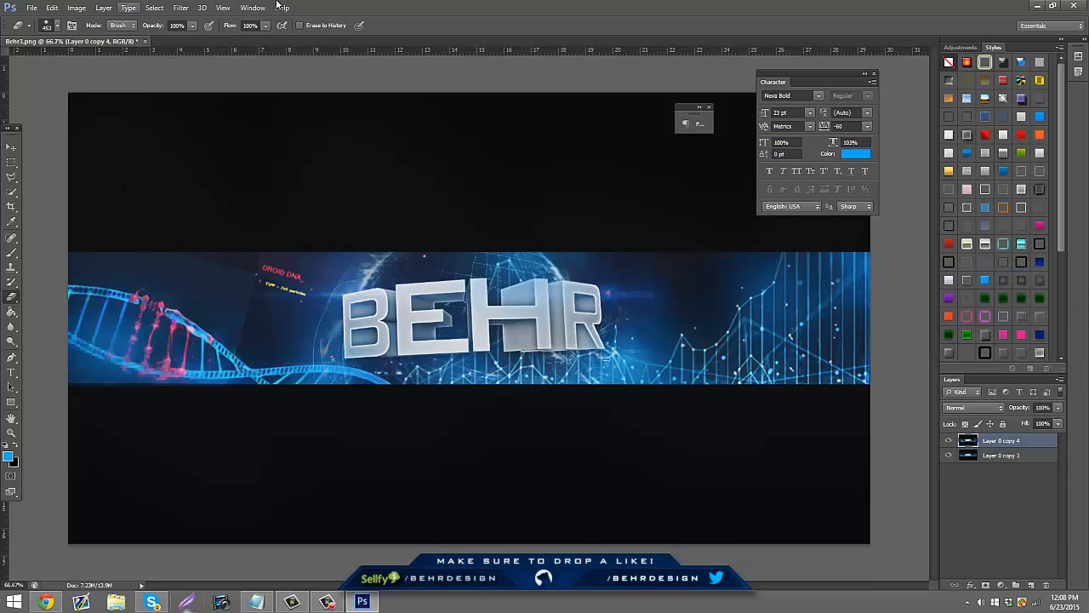
# Apply the Displace filter to the top layer copy with a horizontal scale of 4, using the Displacement1 map
pyautogui.click(180, 8)
pyautogui.moveTo(256, 132)
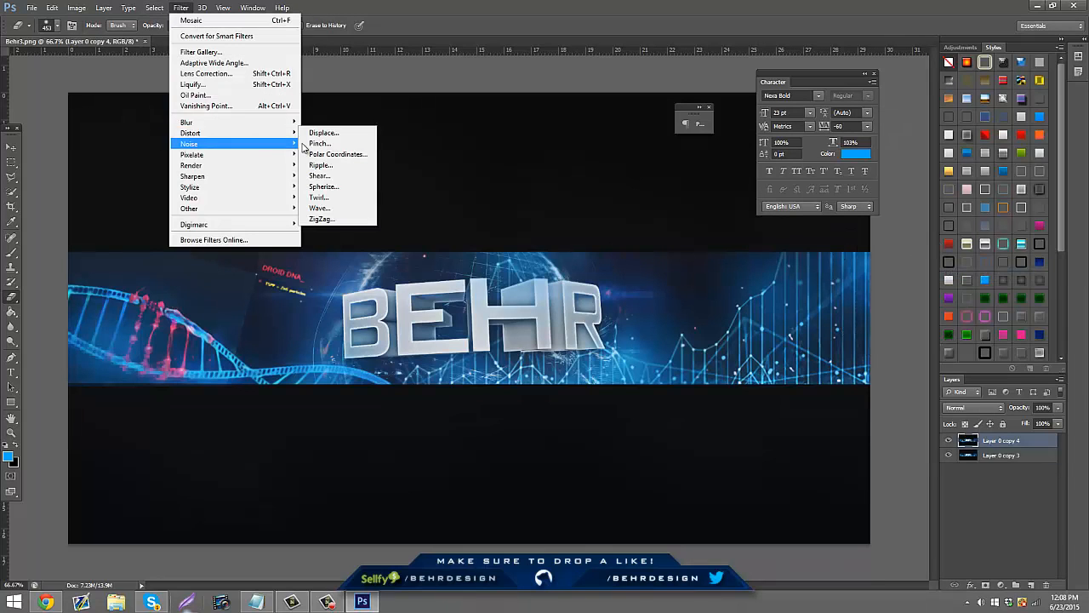
pyautogui.click(339, 134)
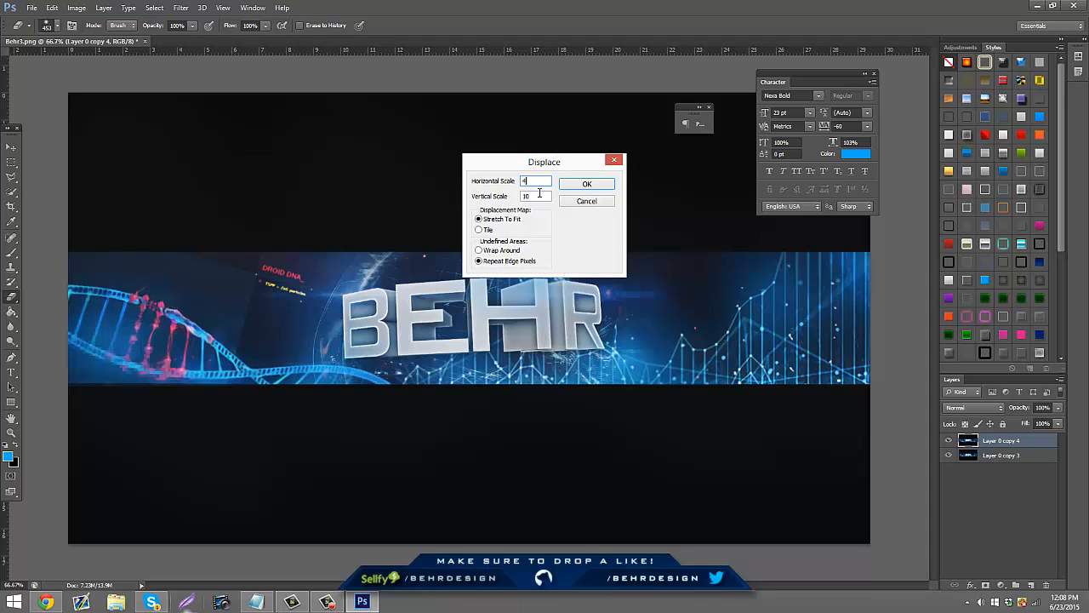
pyautogui.write('4')
pyautogui.press('Return')
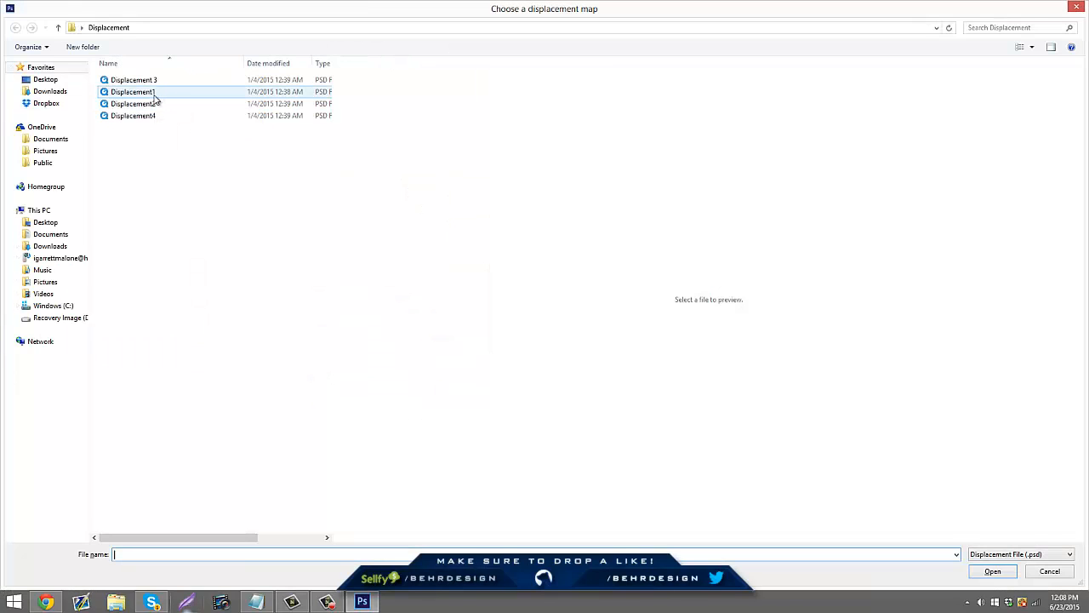
pyautogui.doubleClick(135, 91)
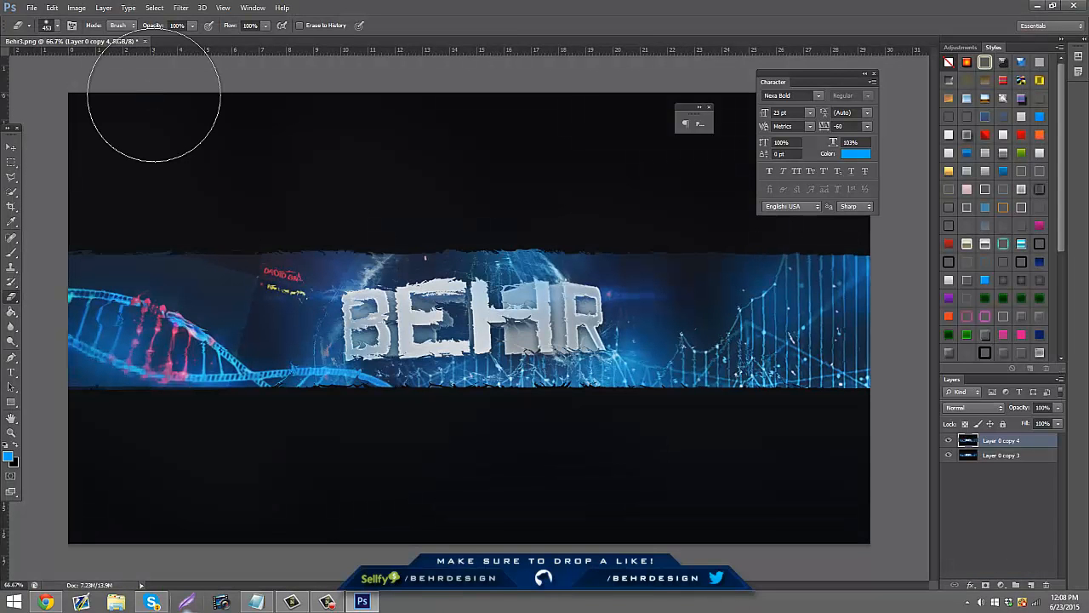
# Erase the displaced copy along the banner strip's edges and parts of the background with a 145 px eraser at 66% hardness
pyautogui.click(50, 26)
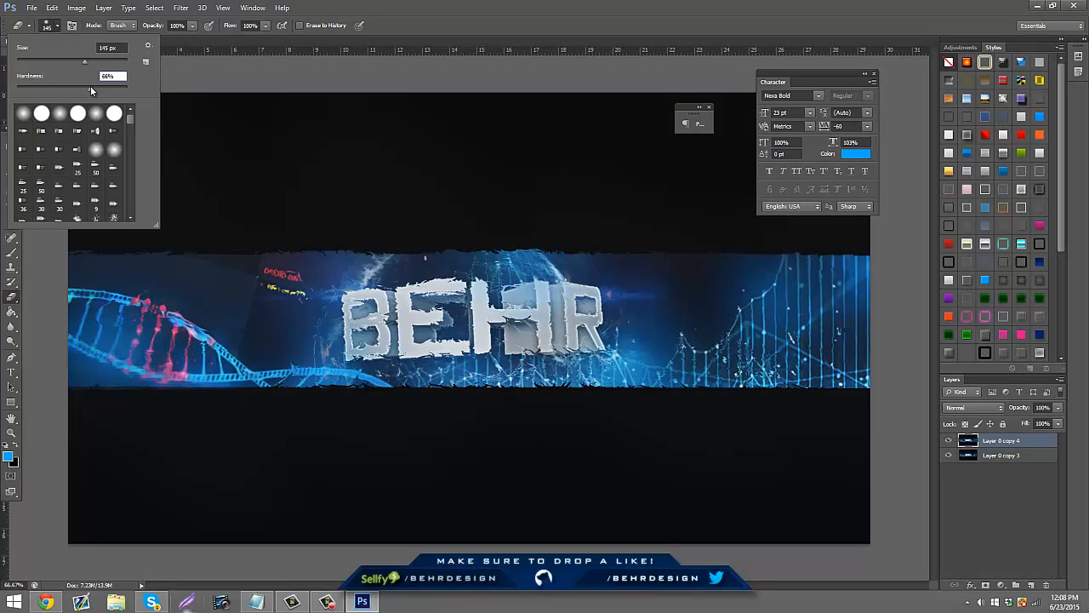
pyautogui.press('Return')
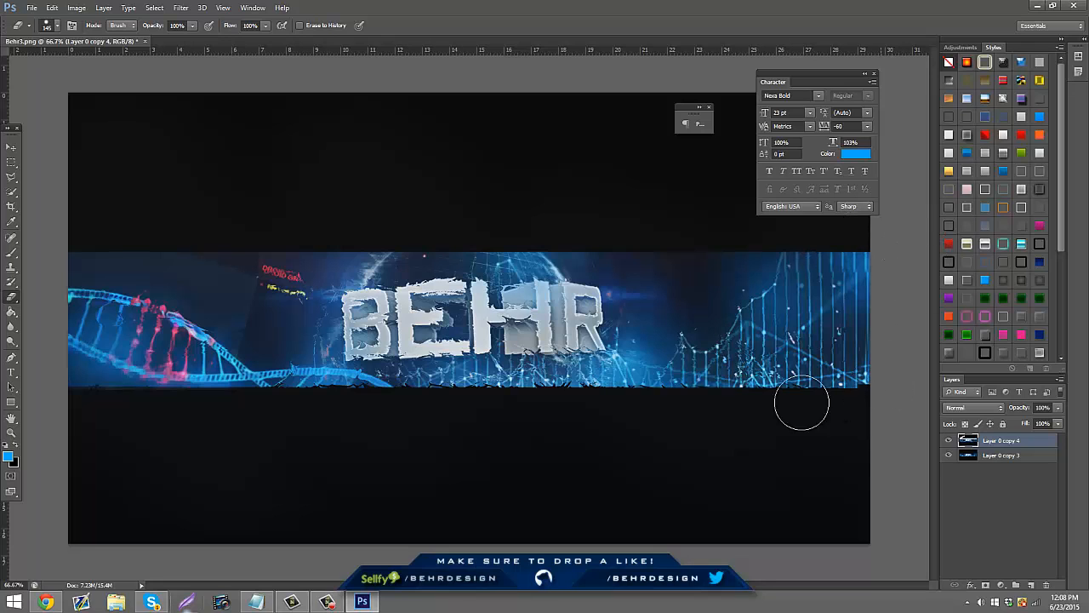
pyautogui.moveTo(801, 403); pyautogui.dragTo(10, 412)
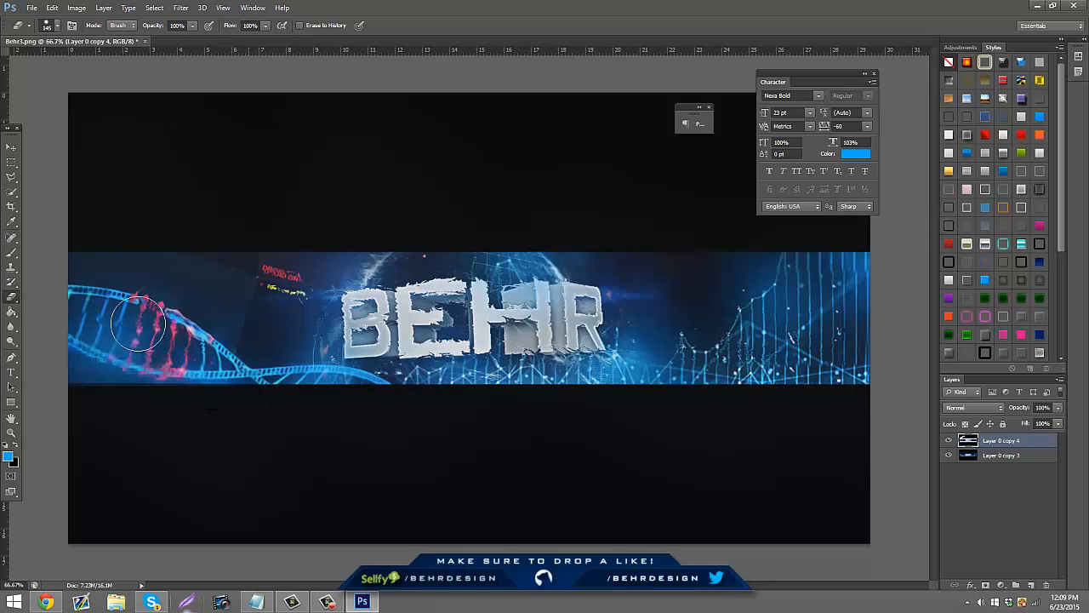
pyautogui.moveTo(138, 325)
pyautogui.mouseDown()
pyautogui.moveTo(138, 267)
pyautogui.moveTo(242, 290)
pyautogui.moveTo(297, 323)
pyautogui.moveTo(329, 241)
pyautogui.mouseUp()
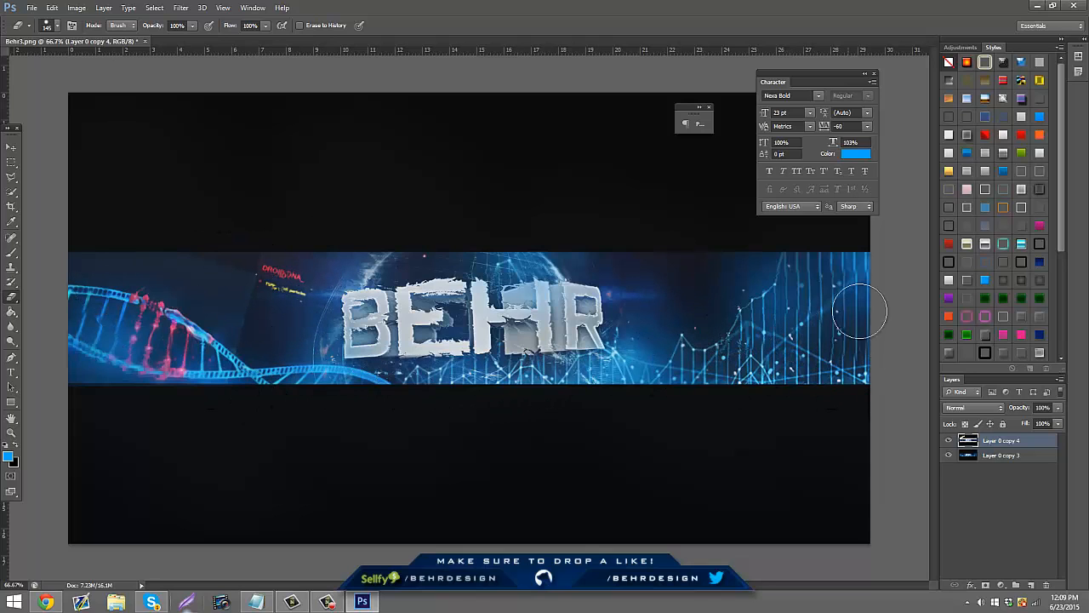
# Reduce the eraser size to 92 px and erase the displaced effect around the top of the letter B
pyautogui.click(11, 433)
pyautogui.moveTo(424, 291); pyautogui.dragTo(482, 289)
pyautogui.moveTo(316, 258); pyautogui.dragTo(357, 260)
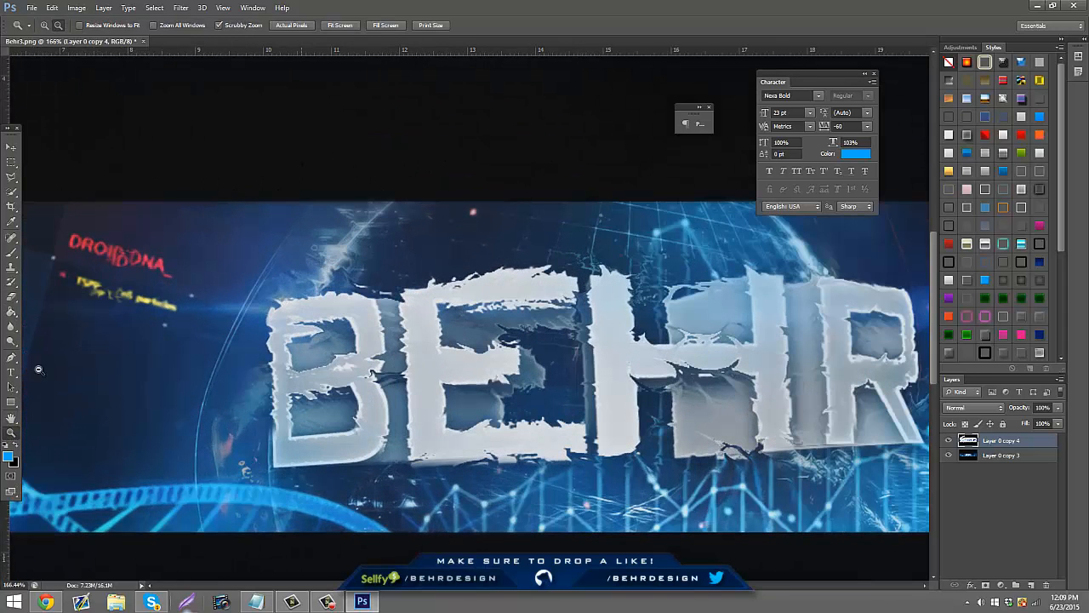
pyautogui.click(12, 297)
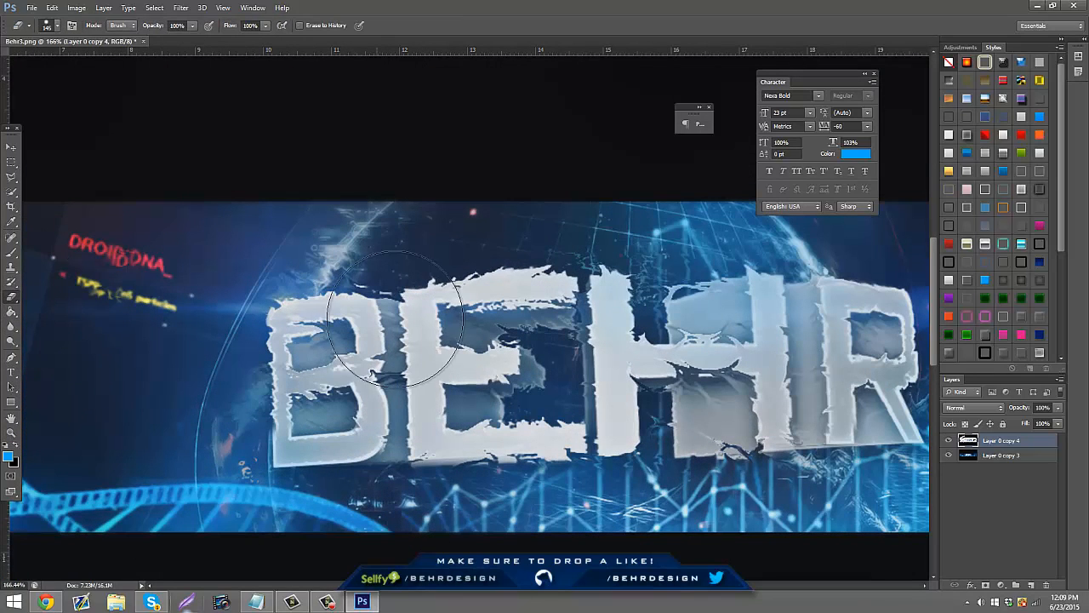
pyautogui.click(56, 28)
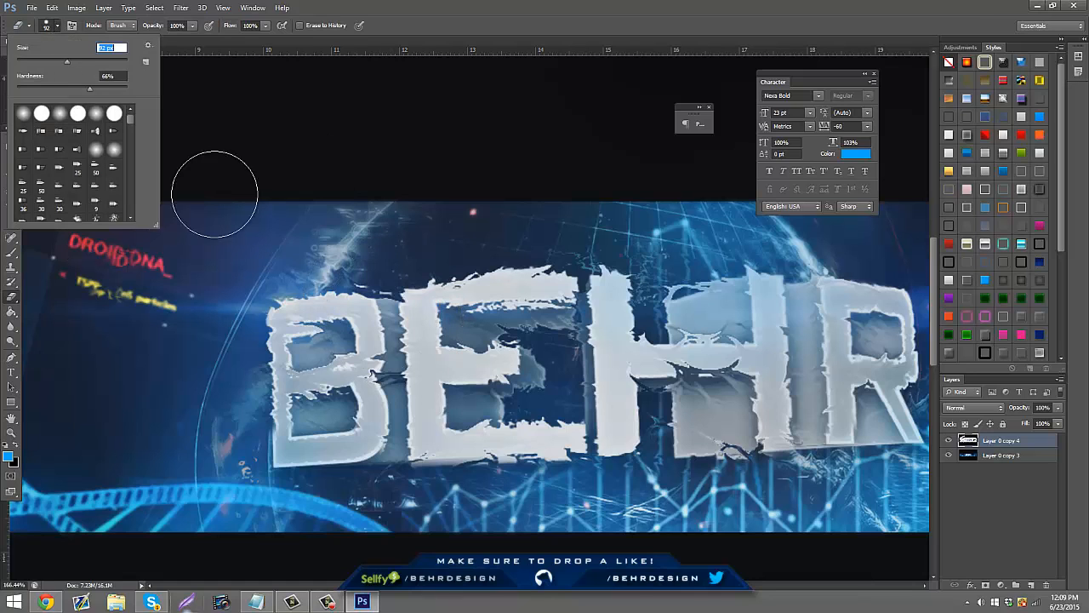
pyautogui.press('Return')
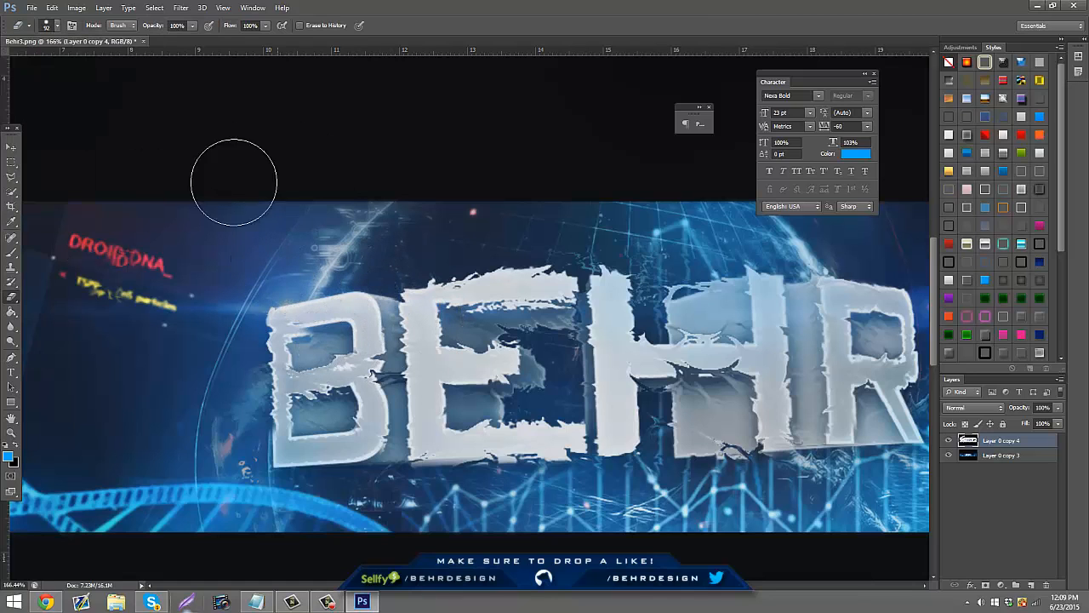
# Set the eraser hardness to 100% and erase the displaced effect along the outer edges of the BEHR letters, leaving some torn spots
pyautogui.click(73, 26)
pyautogui.click(57, 26)
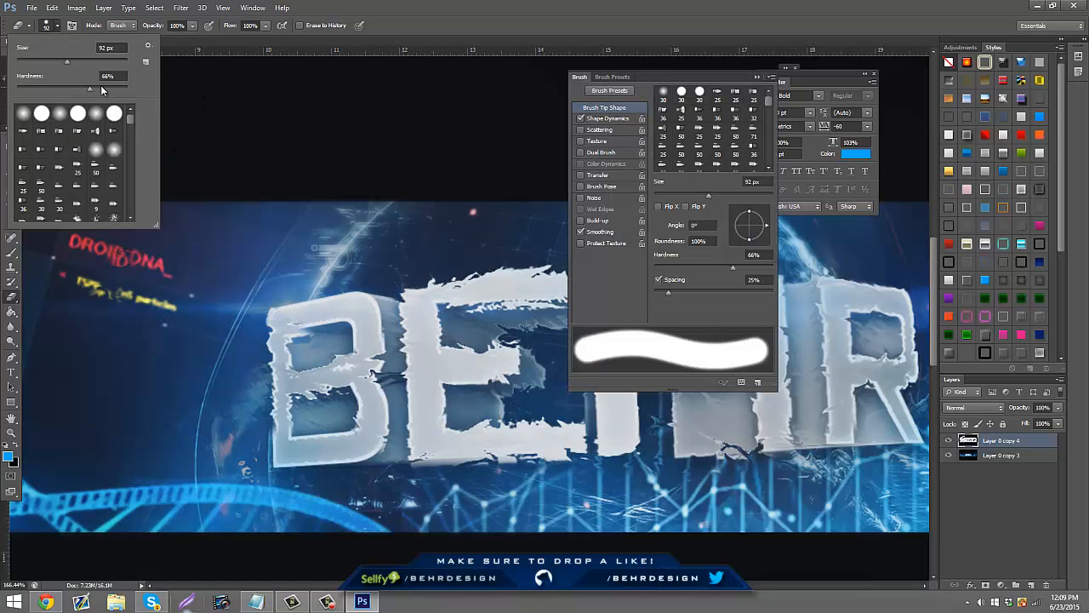
pyautogui.moveTo(149, 90); pyautogui.dragTo(152, 90)
pyautogui.click(757, 78)
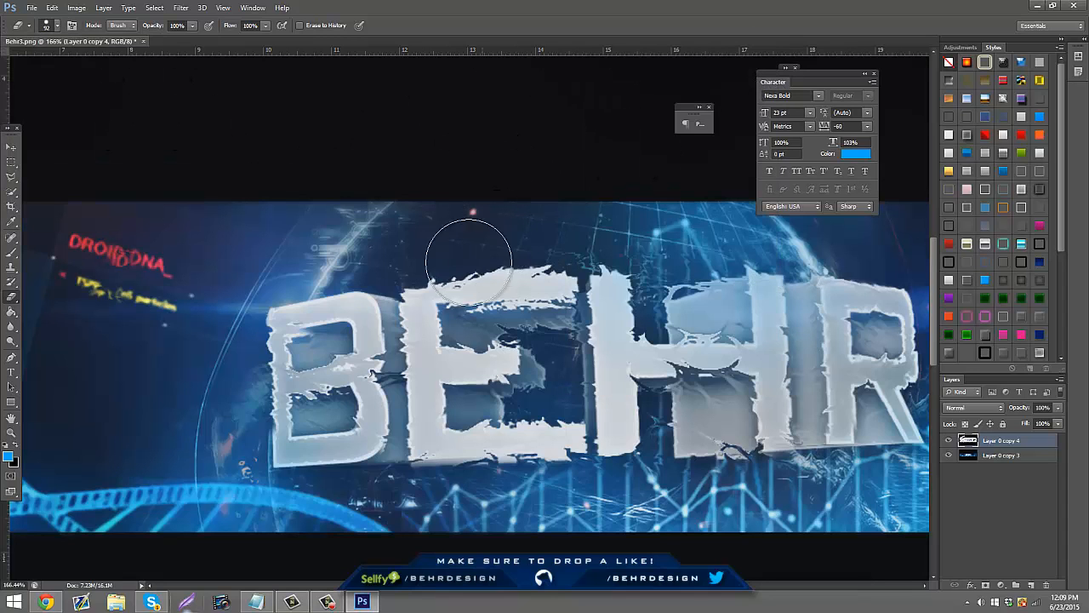
pyautogui.moveTo(354, 295)
pyautogui.mouseDown()
pyautogui.moveTo(369, 374)
pyautogui.moveTo(350, 475)
pyautogui.moveTo(339, 456)
pyautogui.moveTo(343, 302)
pyautogui.mouseUp()
pyautogui.moveTo(419, 260)
pyautogui.mouseDown()
pyautogui.moveTo(480, 285)
pyautogui.moveTo(533, 274)
pyautogui.moveTo(457, 285)
pyautogui.moveTo(562, 282)
pyautogui.moveTo(562, 414)
pyautogui.moveTo(511, 444)
pyautogui.moveTo(483, 485)
pyautogui.moveTo(417, 478)
pyautogui.moveTo(502, 517)
pyautogui.moveTo(597, 456)
pyautogui.moveTo(648, 394)
pyautogui.moveTo(758, 422)
pyautogui.moveTo(757, 441)
pyautogui.moveTo(664, 479)
pyautogui.moveTo(836, 447)
pyautogui.moveTo(857, 365)
pyautogui.moveTo(915, 293)
pyautogui.moveTo(896, 388)
pyautogui.moveTo(902, 413)
pyautogui.moveTo(859, 226)
pyautogui.moveTo(662, 237)
pyautogui.moveTo(673, 267)
pyautogui.moveTo(712, 280)
pyautogui.moveTo(647, 258)
pyautogui.moveTo(609, 228)
pyautogui.moveTo(705, 247)
pyautogui.moveTo(778, 289)
pyautogui.moveTo(780, 262)
pyautogui.mouseUp()
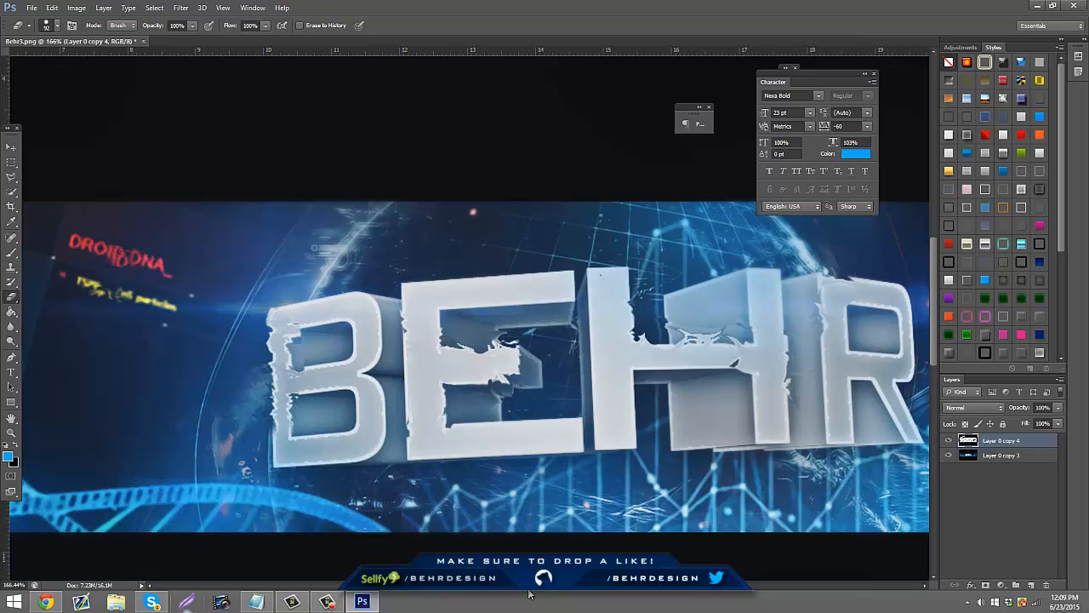
pyautogui.moveTo(539, 589); pyautogui.dragTo(623, 587)
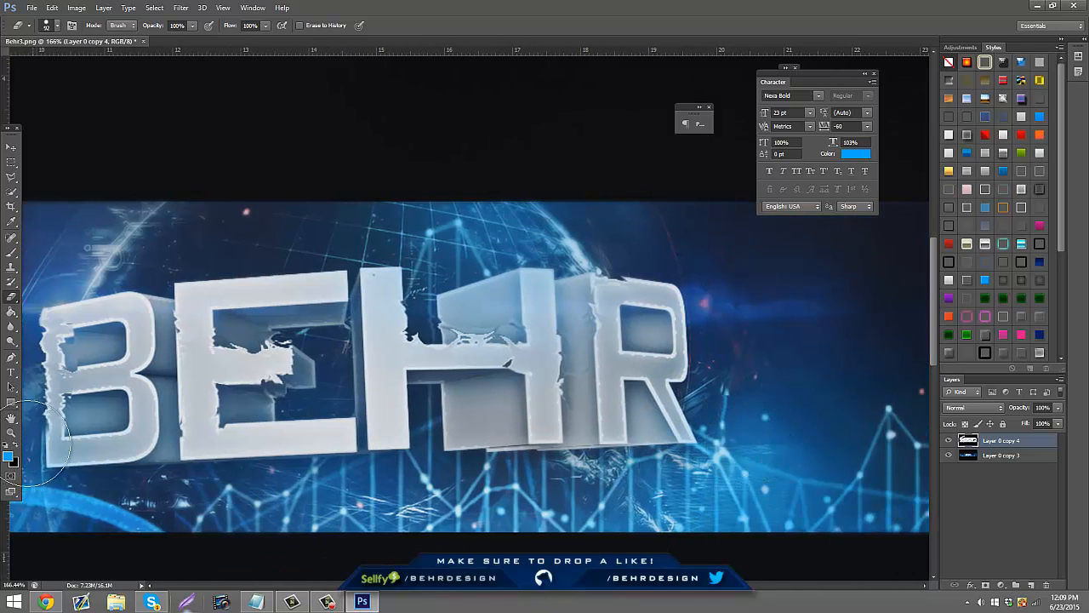
# Merge the displaced layer with the layer below and duplicate the merged layer
pyautogui.click(11, 433)
pyautogui.moveTo(423, 383)
pyautogui.mouseDown()
pyautogui.moveTo(349, 345)
pyautogui.moveTo(392, 312)
pyautogui.mouseUp()
pyautogui.rightClick(1009, 459)
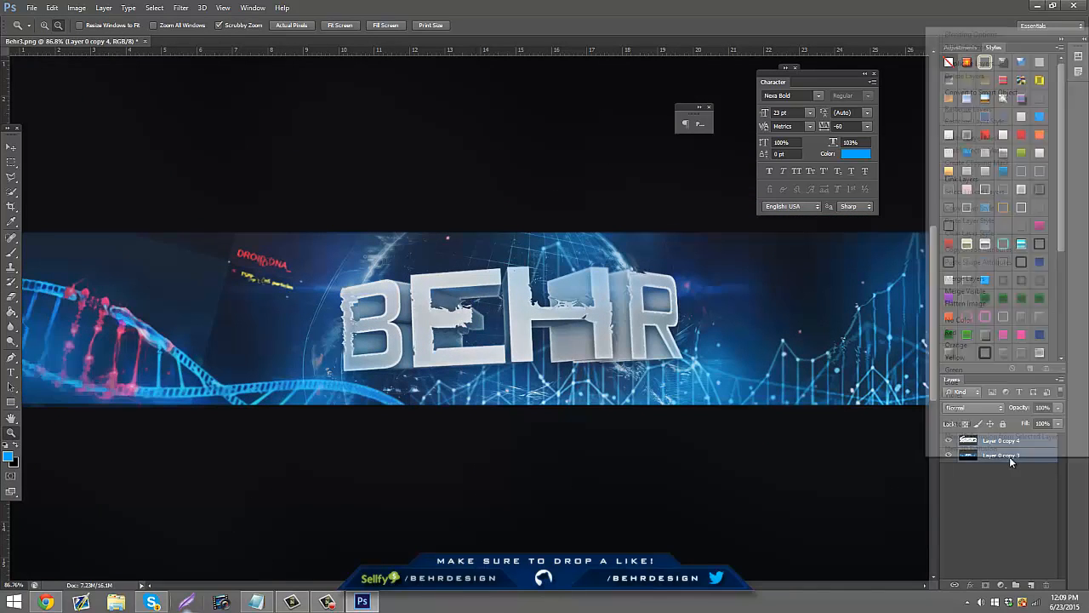
pyautogui.click(1000, 281)
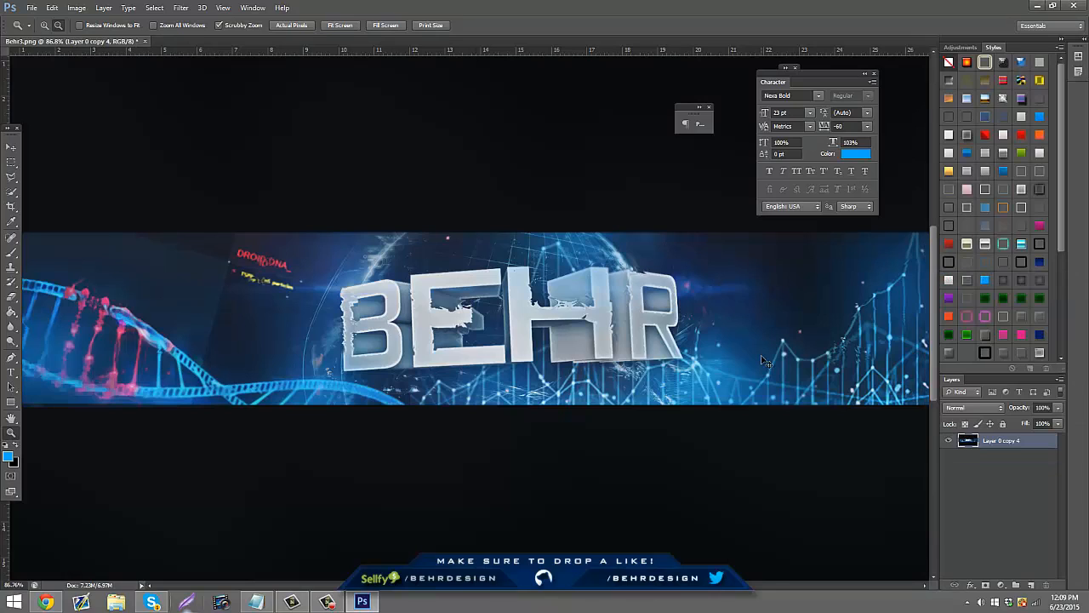
pyautogui.hotkey('ctrl', 'j')
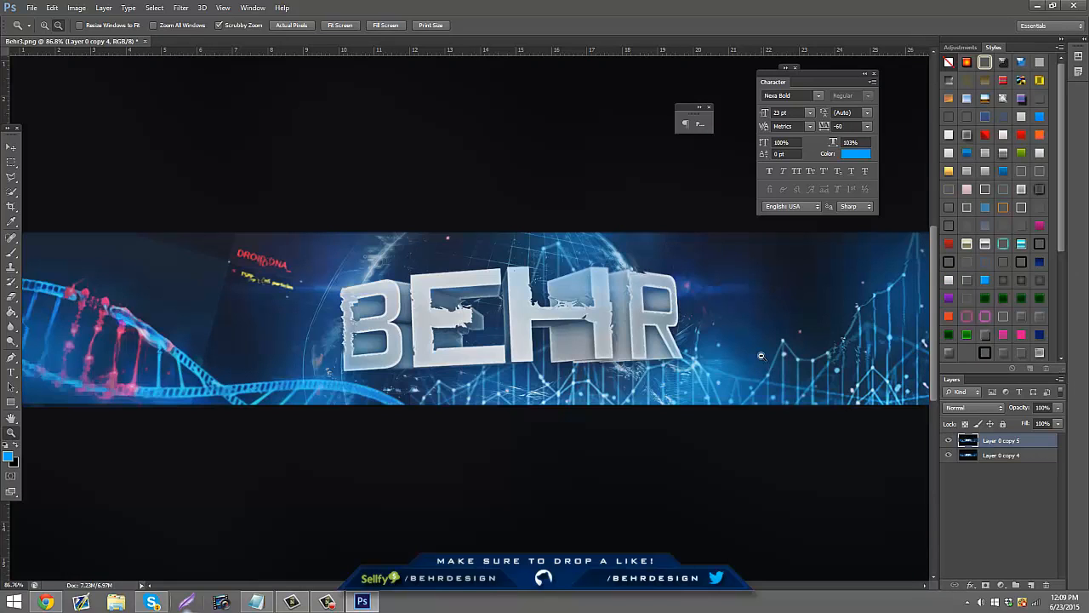
pyautogui.click(181, 7)
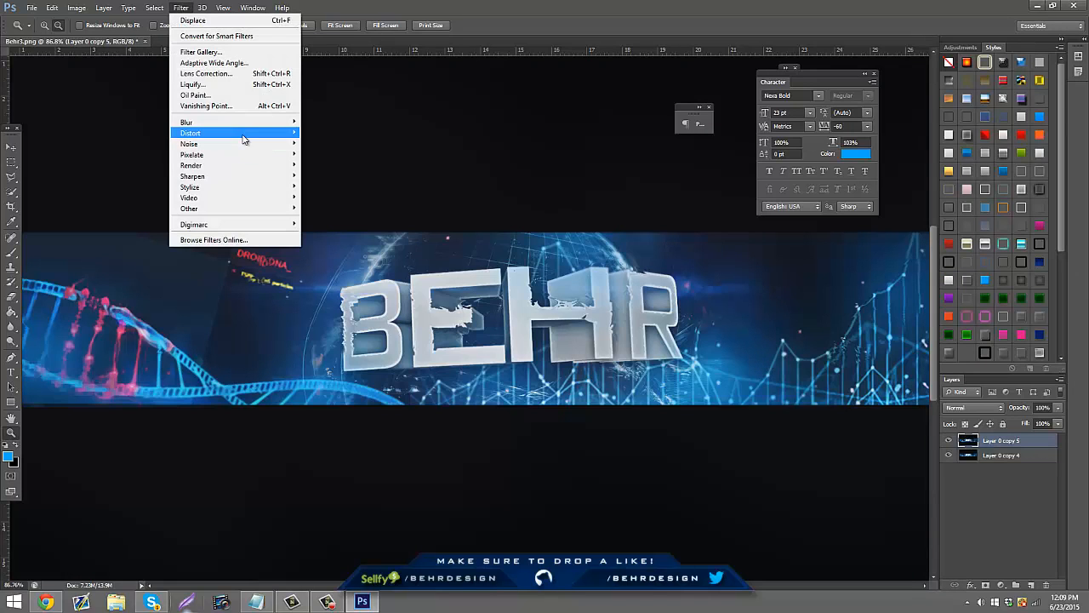
pyautogui.moveTo(244, 138)
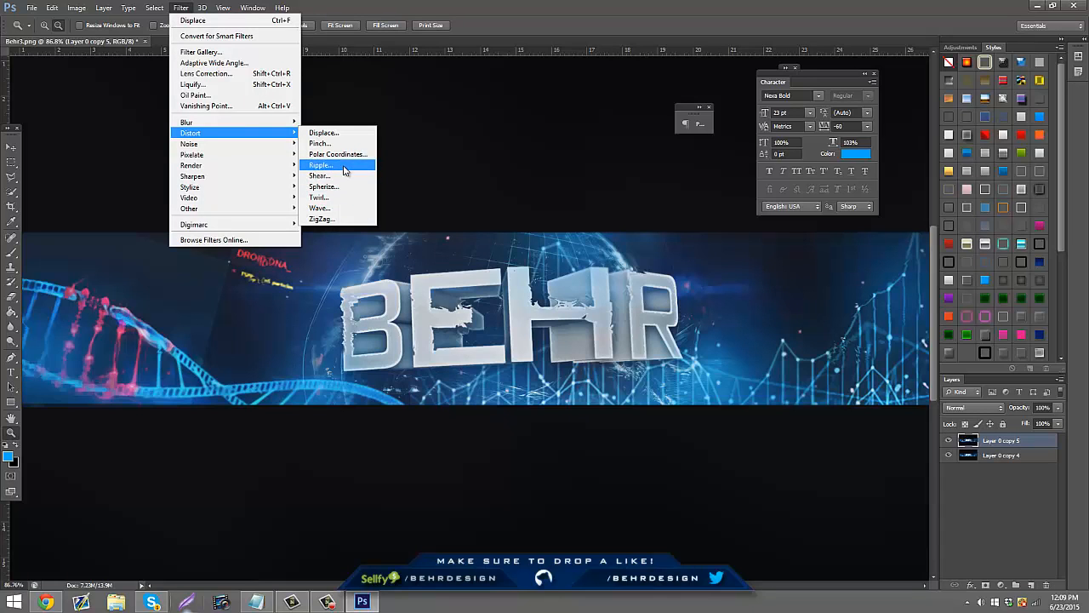
pyautogui.click(339, 154)
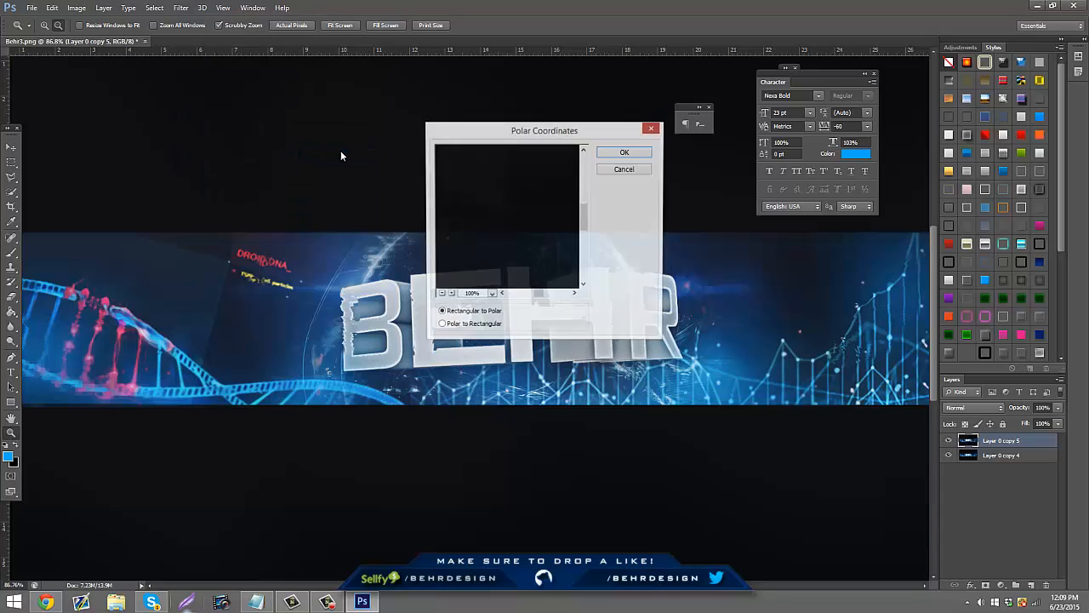
pyautogui.click(625, 169)
pyautogui.click(181, 8)
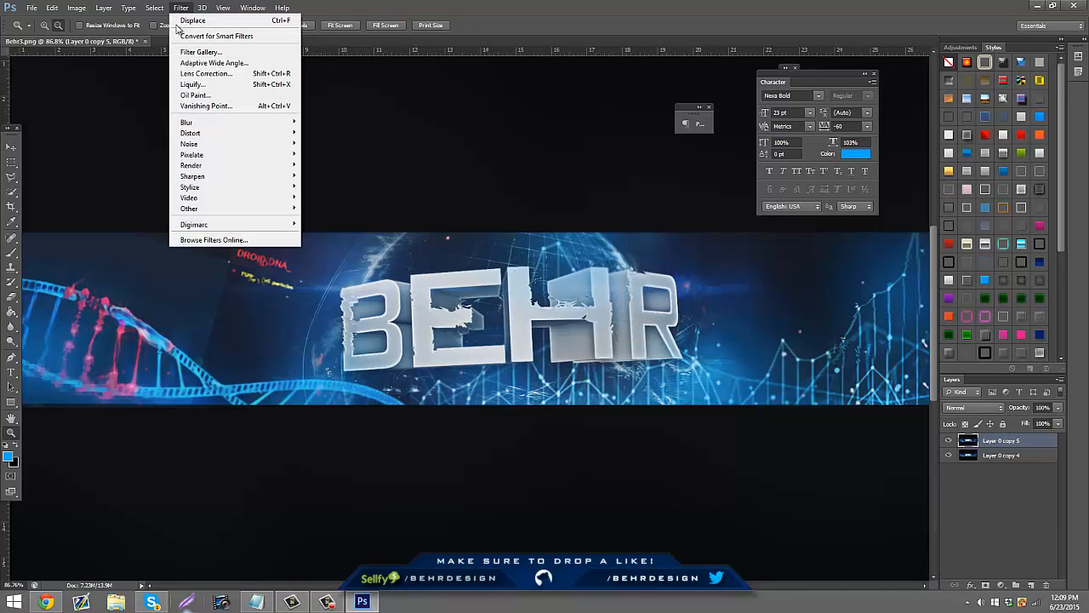
pyautogui.moveTo(254, 136)
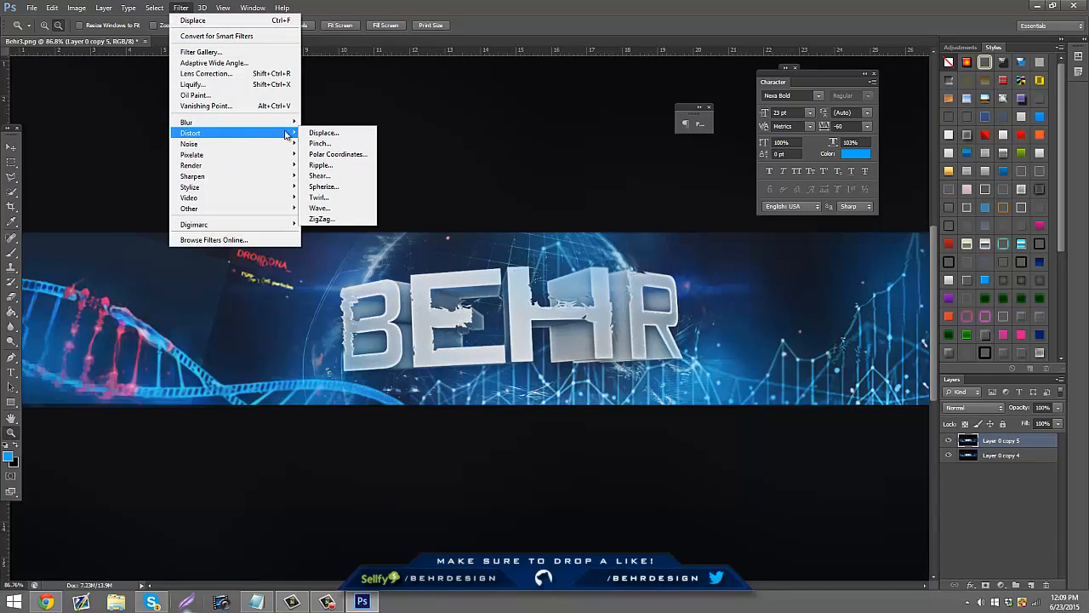
pyautogui.click(357, 142)
pyautogui.moveTo(539, 326); pyautogui.dragTo(461, 321)
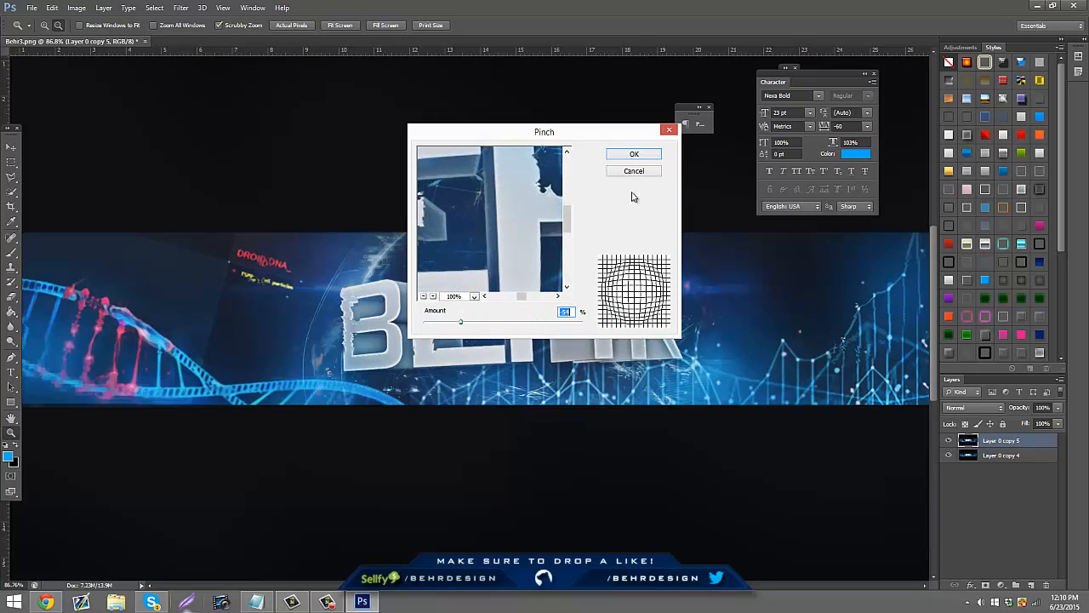
pyautogui.click(635, 171)
# Apply the Dust & Scratches filter with a radius of 4 pixels to the top layer copy
pyautogui.click(181, 8)
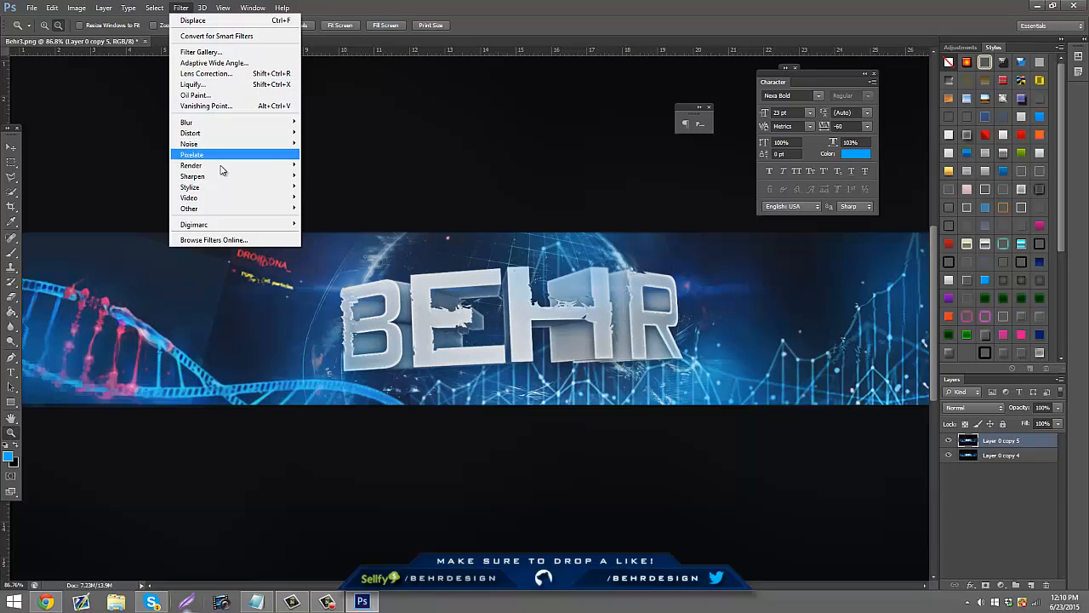
pyautogui.moveTo(245, 145)
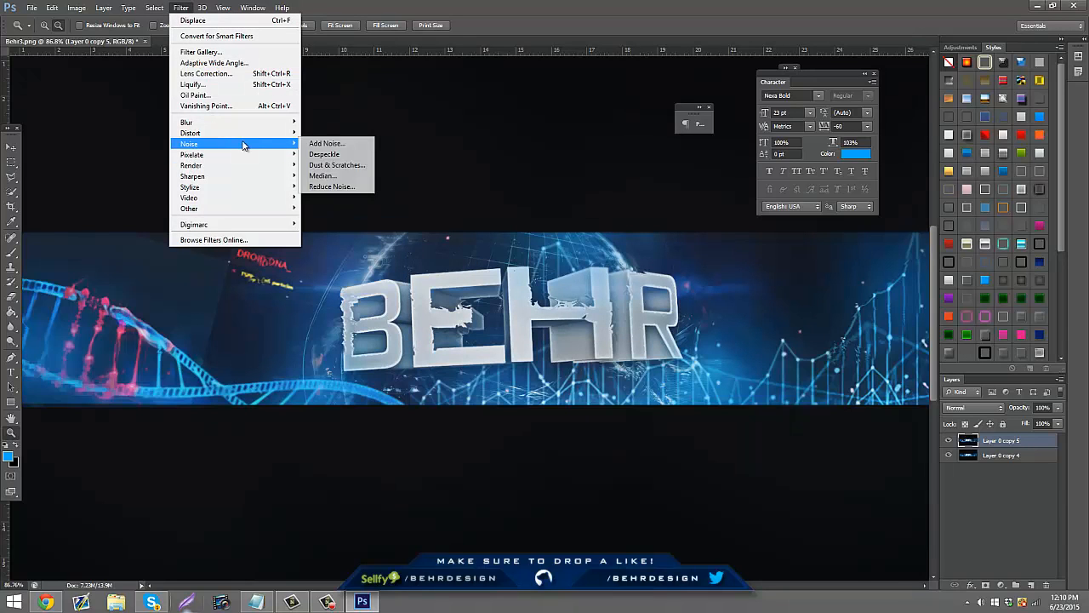
pyautogui.click(359, 166)
pyautogui.moveTo(474, 303); pyautogui.dragTo(468, 303)
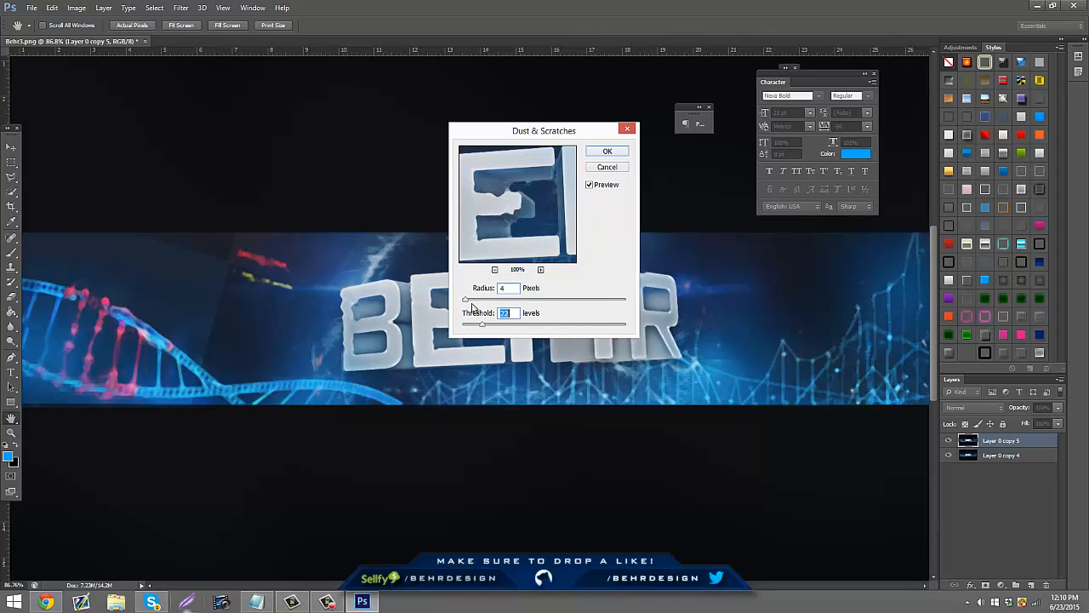
pyautogui.click(608, 151)
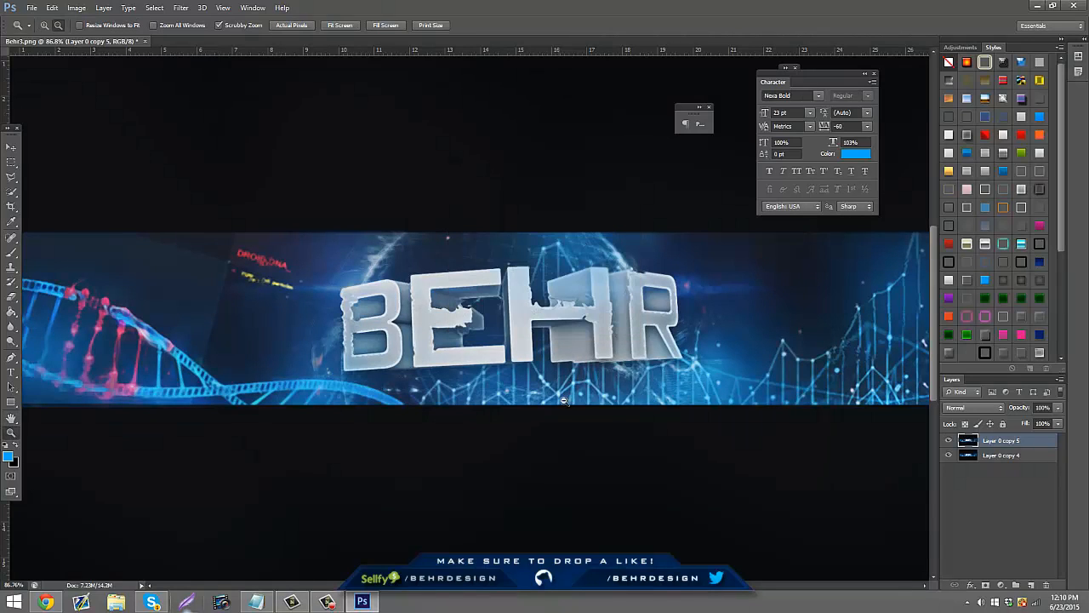
# Enlarge the eraser to 277 px, erase the dust-and-scratches effect across the BEHR letters and right-hand graph lines, and merge the two layers
pyautogui.click(11, 296)
pyautogui.click(56, 26)
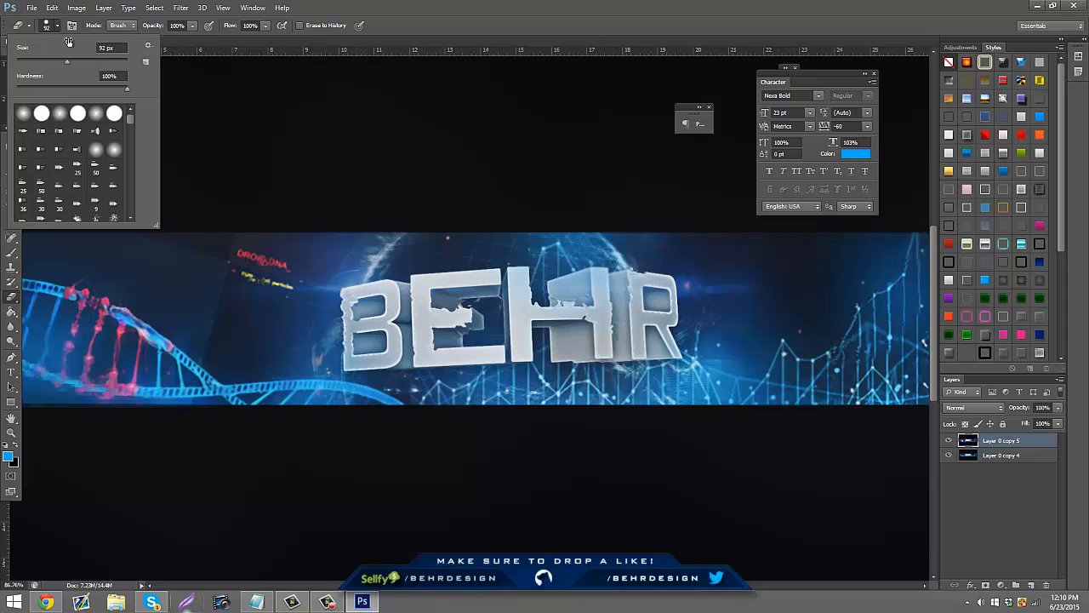
pyautogui.moveTo(389, 280)
pyautogui.mouseDown()
pyautogui.moveTo(497, 335)
pyautogui.moveTo(395, 377)
pyautogui.moveTo(733, 248)
pyautogui.moveTo(622, 222)
pyautogui.moveTo(351, 226)
pyautogui.moveTo(206, 302)
pyautogui.moveTo(270, 404)
pyautogui.moveTo(131, 366)
pyautogui.moveTo(27, 312)
pyautogui.moveTo(562, 461)
pyautogui.moveTo(859, 263)
pyautogui.moveTo(866, 344)
pyautogui.moveTo(854, 397)
pyautogui.mouseUp()
pyautogui.hscroll(3, 737, 417)
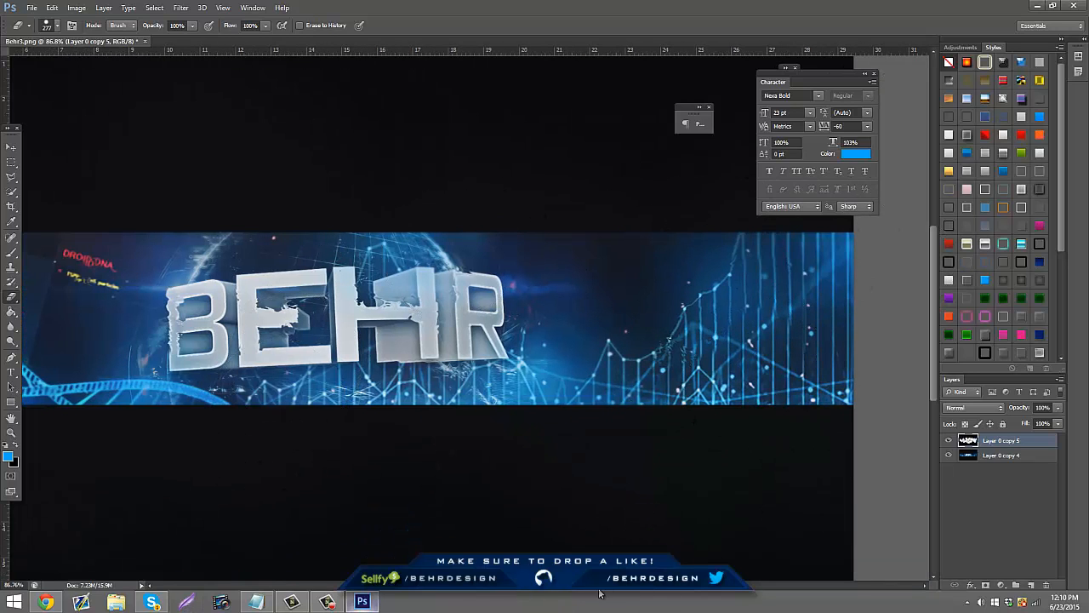
pyautogui.moveTo(599, 589); pyautogui.dragTo(520, 599)
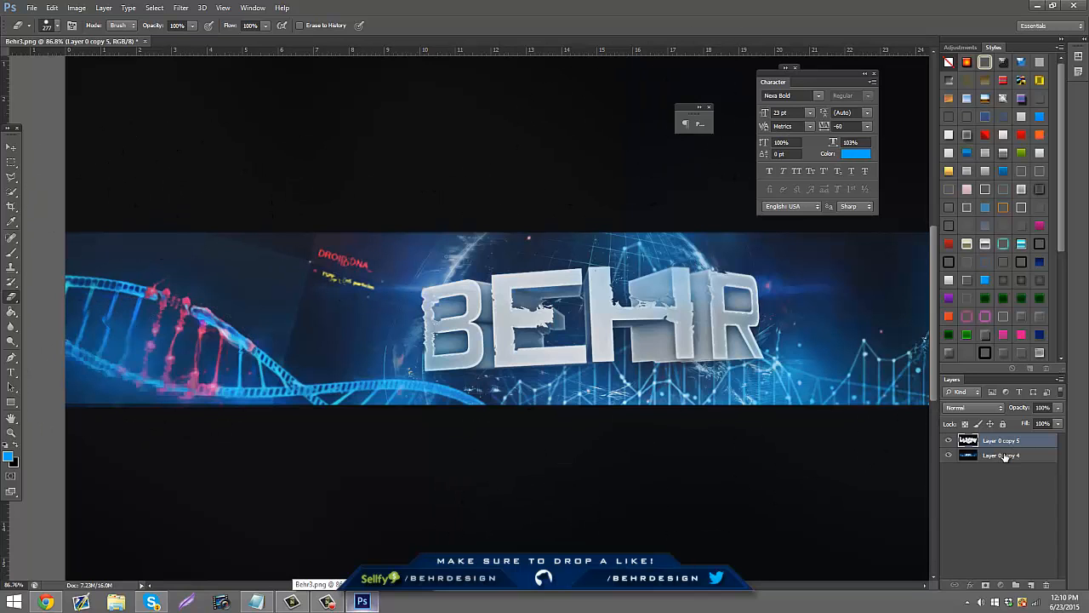
pyautogui.rightClick(1006, 457)
pyautogui.click(961, 273)
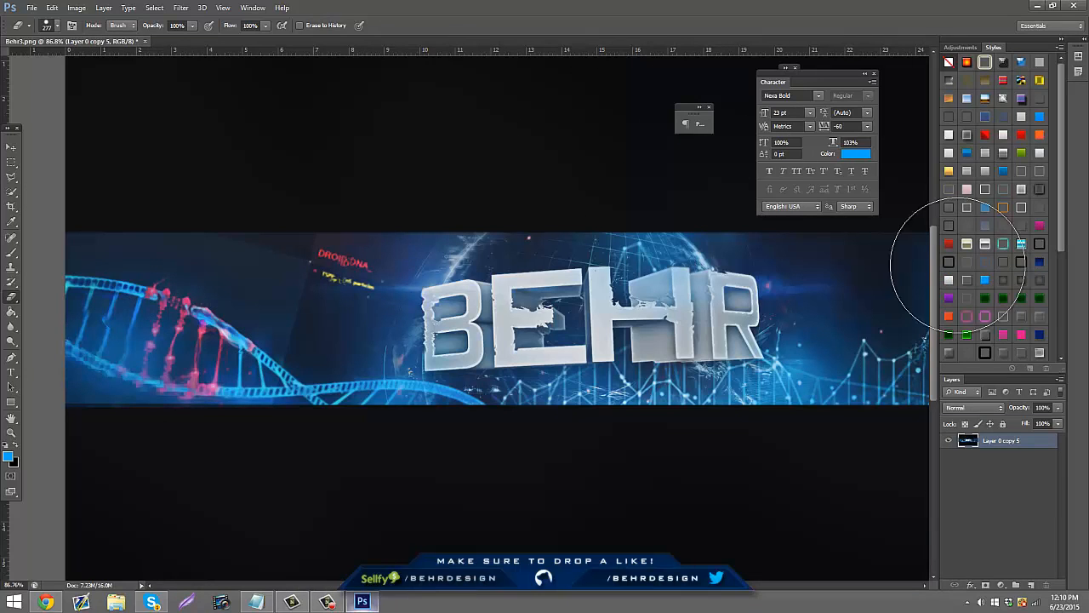
# Place horizontal guides along the upper and lower edges of the bright banner strip
pyautogui.moveTo(56, 51); pyautogui.dragTo(90, 233)
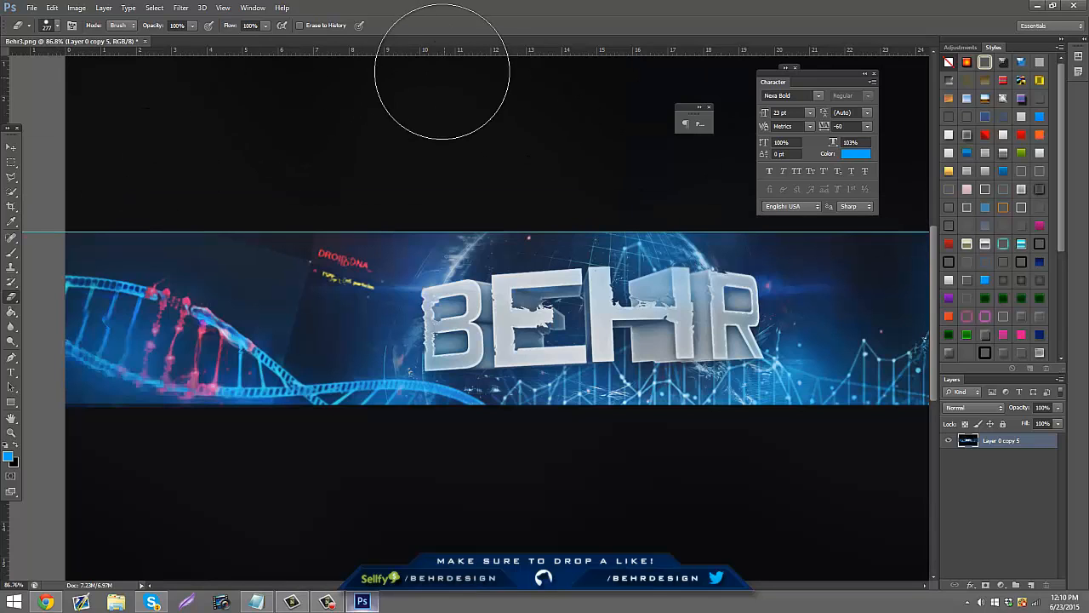
pyautogui.moveTo(441, 52); pyautogui.dragTo(442, 137)
pyautogui.moveTo(424, 361)
pyautogui.mouseDown()
pyautogui.moveTo(431, 413)
pyautogui.moveTo(438, 404)
pyautogui.mouseUp()
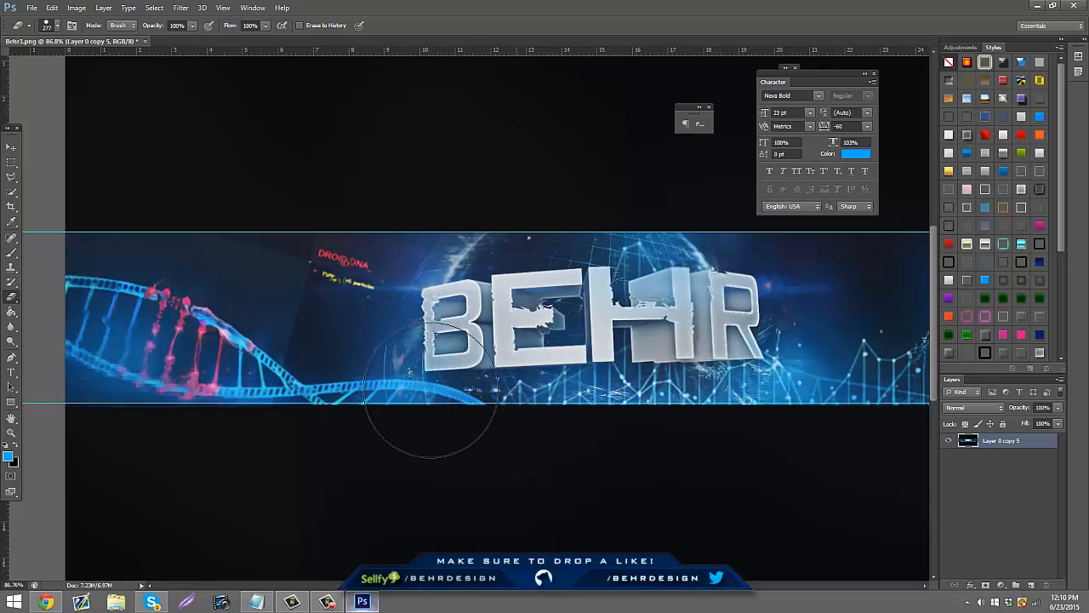
pyautogui.click(10, 145)
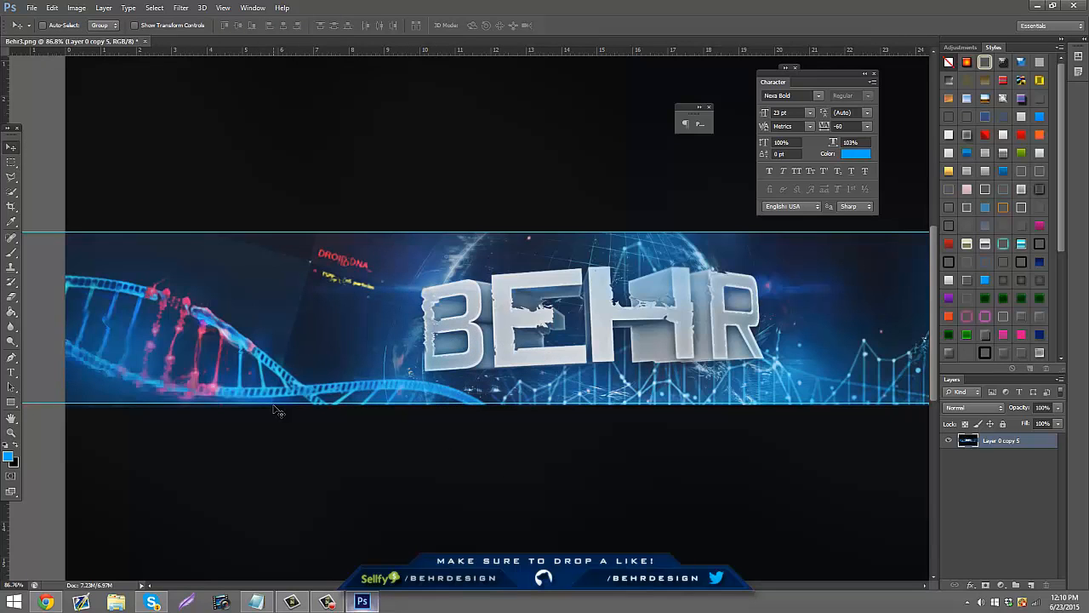
pyautogui.moveTo(277, 404); pyautogui.dragTo(286, 407)
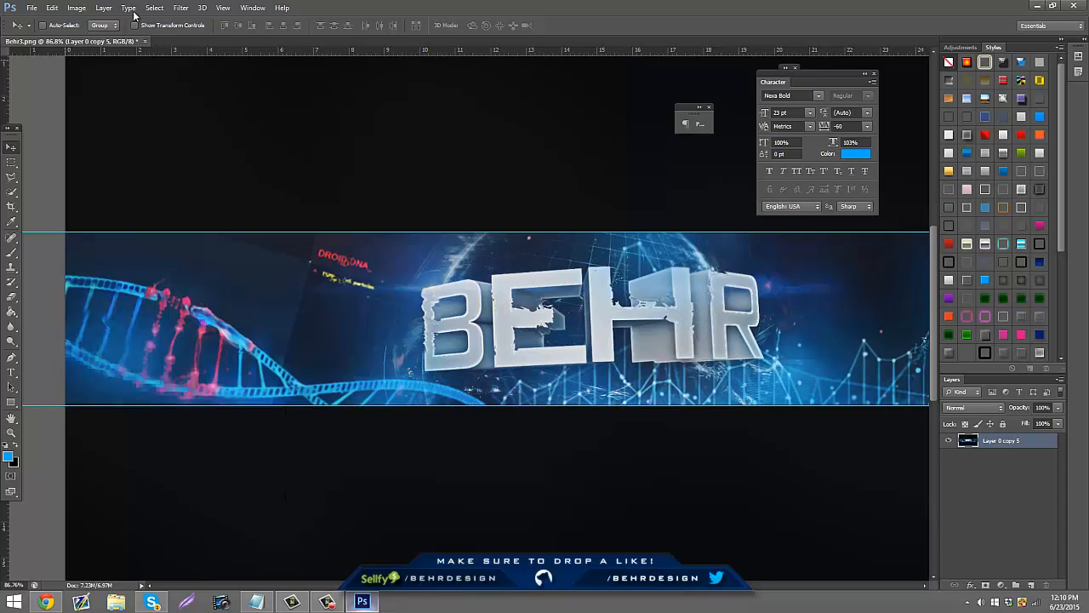
# Save a copy of the banner to the Desktop in PNG format under the name Behr4
pyautogui.click(30, 7)
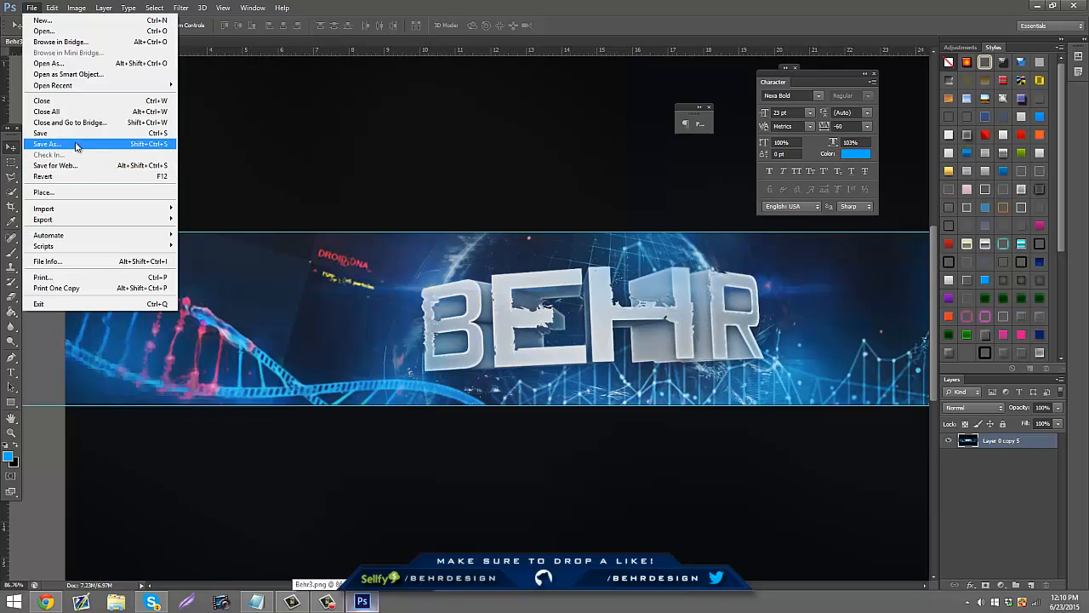
pyautogui.click(75, 144)
pyautogui.click(201, 449)
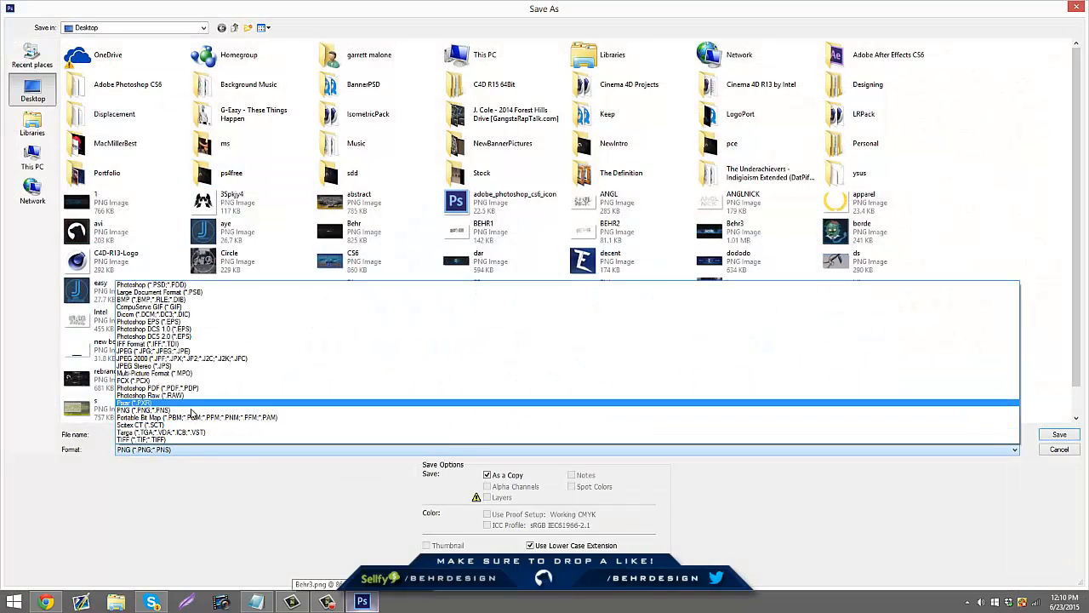
pyautogui.click(191, 417)
pyautogui.click(167, 449)
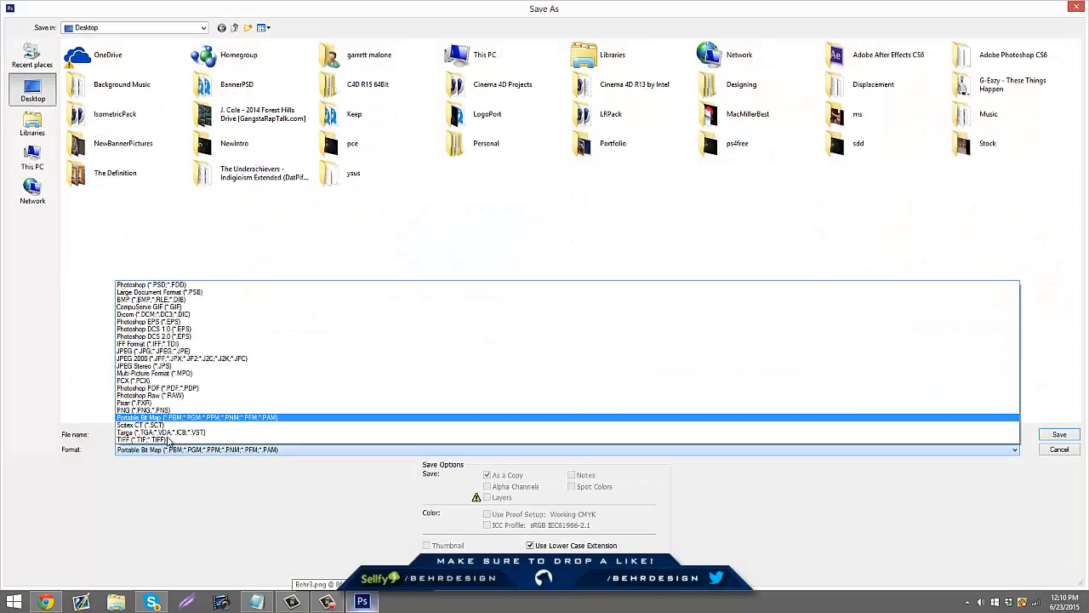
pyautogui.click(182, 414)
pyautogui.doubleClick(170, 434)
pyautogui.write('Behr4')
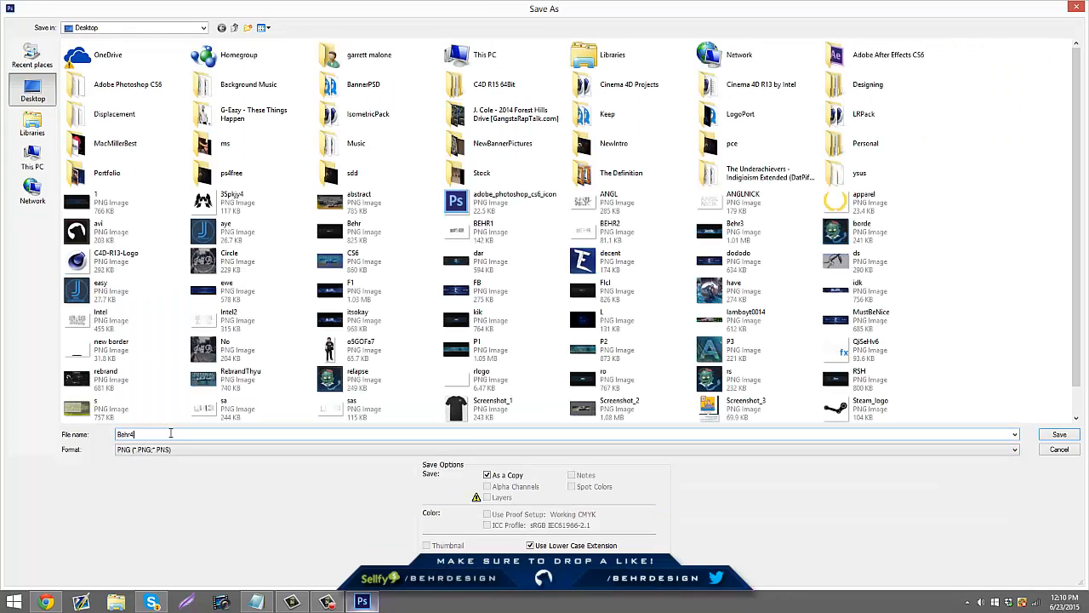
pyautogui.press('Return')
pyautogui.press('Return')
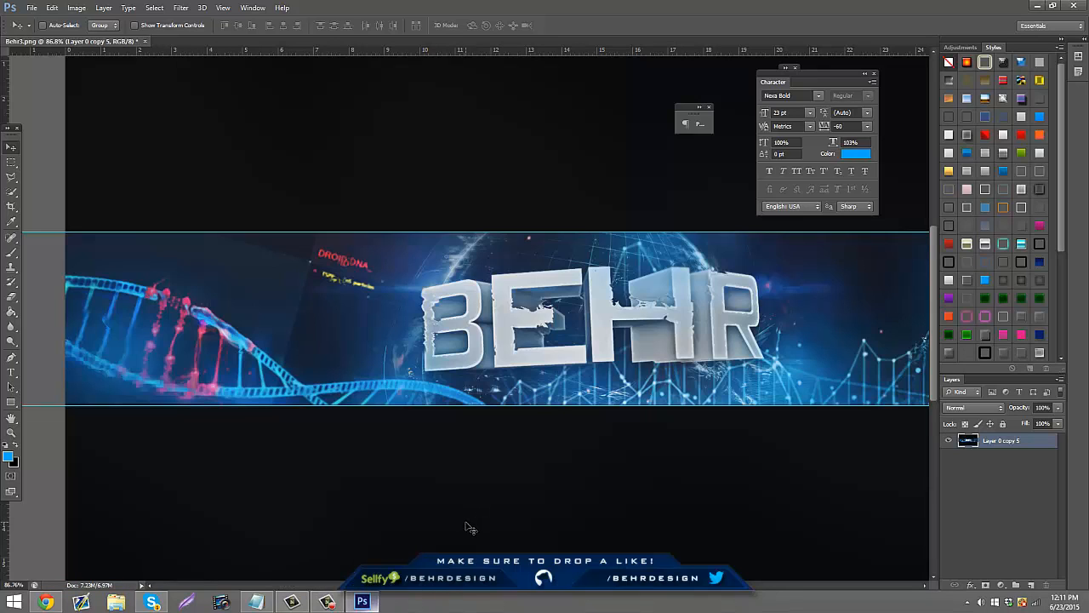
pyautogui.click(363, 603)
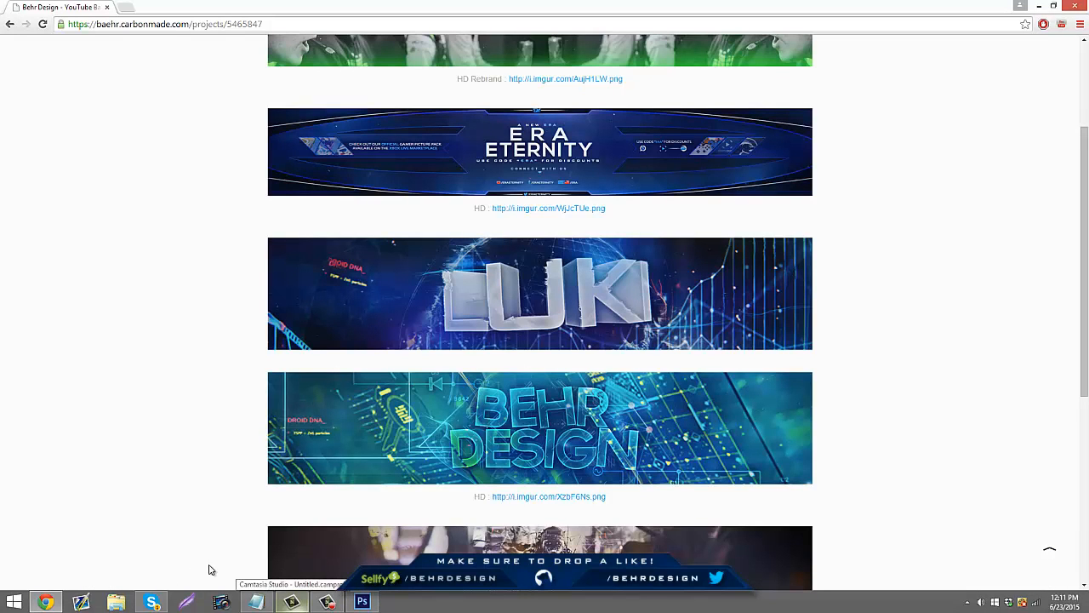
pyautogui.click(362, 602)
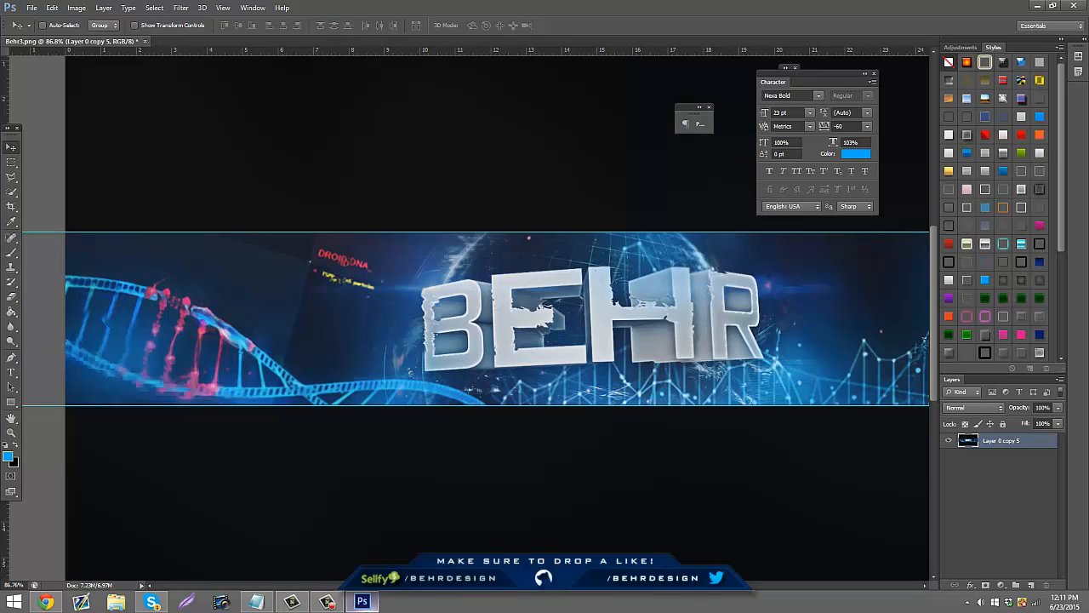
pyautogui.click(362, 601)
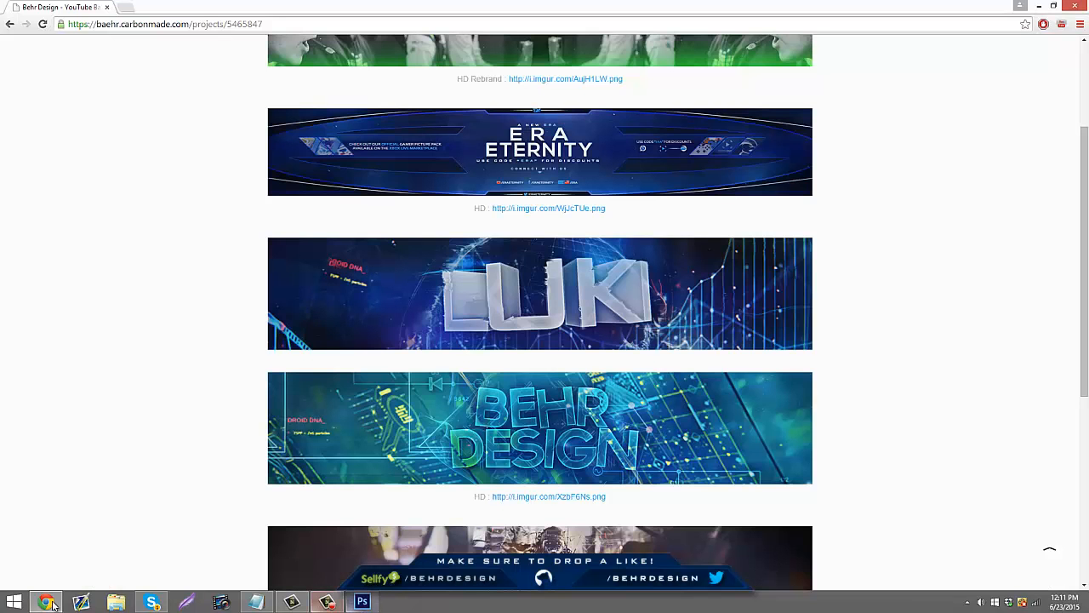
pyautogui.click(46, 602)
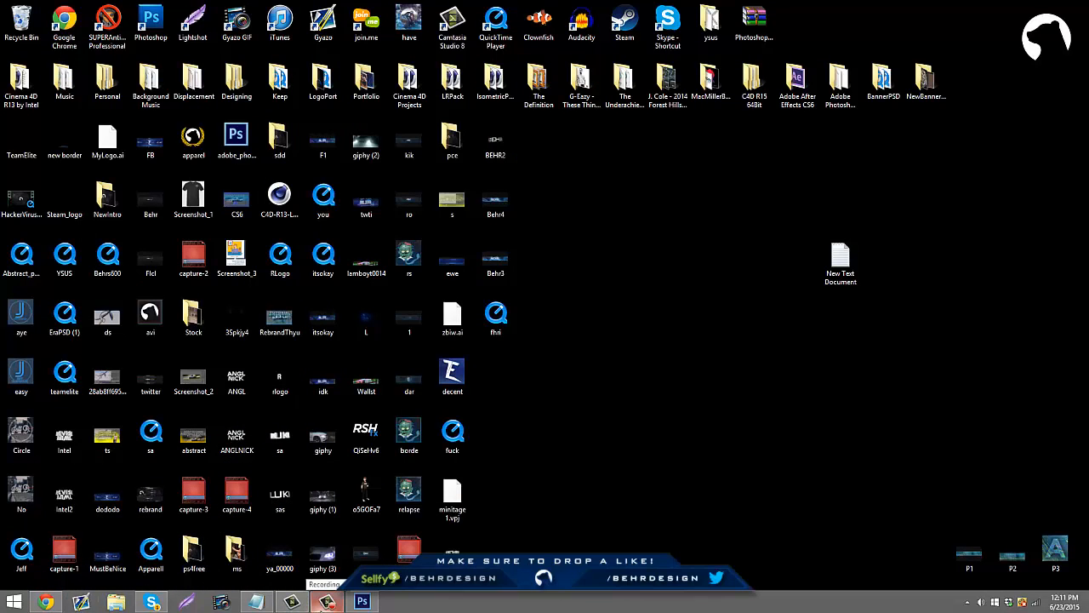
pyautogui.click(327, 602)
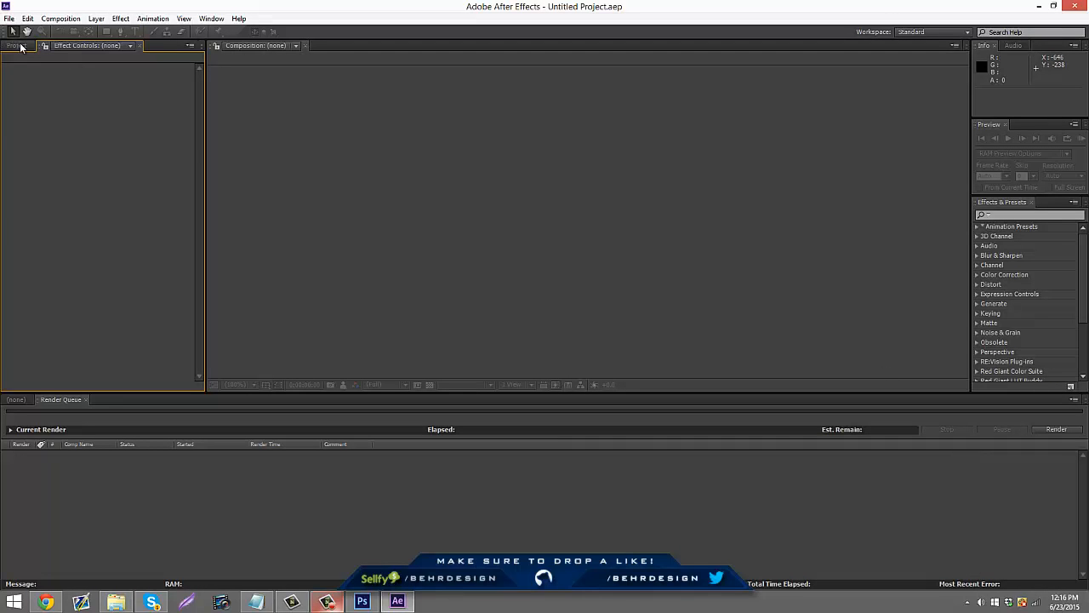
# In After Effects, import Behr4.png from the Desktop and create a composition from it
pyautogui.click(17, 46)
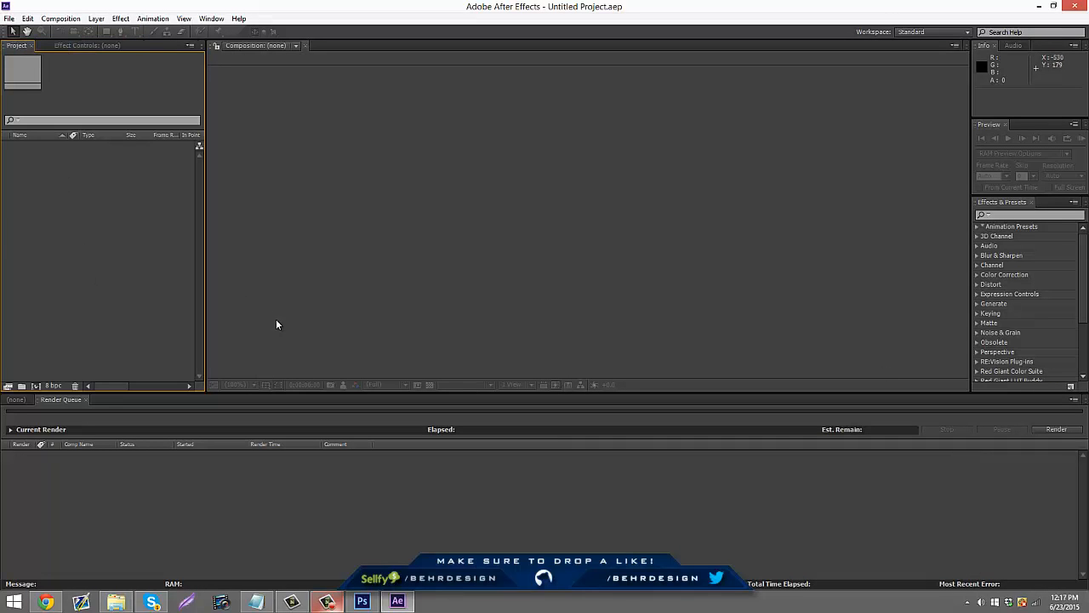
pyautogui.doubleClick(37, 220)
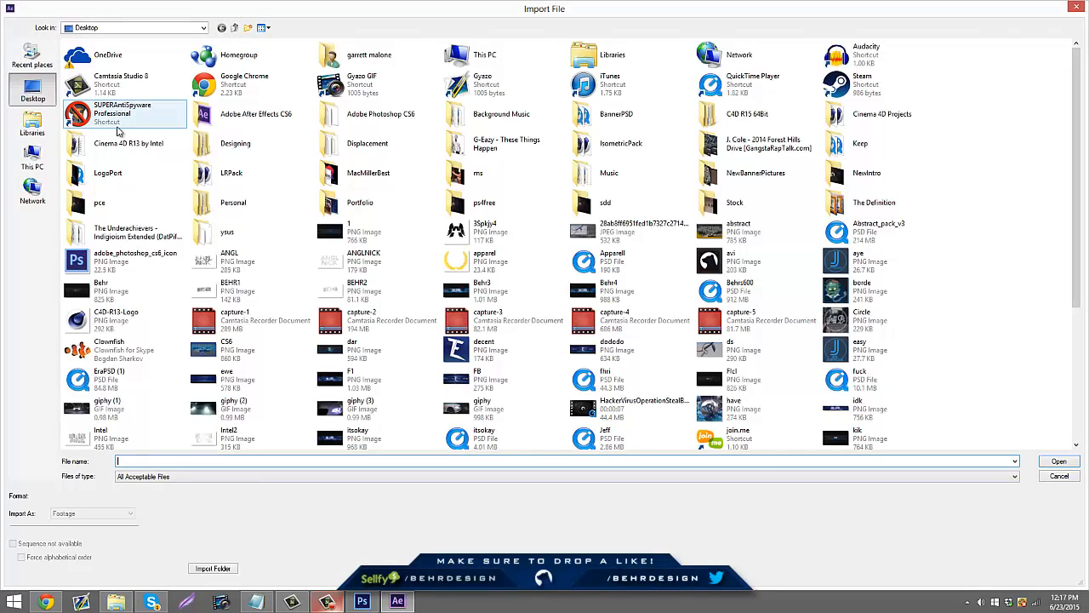
pyautogui.write('behr')
pyautogui.press('Down')
pyautogui.press('Down')
pyautogui.press('Down')
pyautogui.press('Down')
pyautogui.press('Down')
pyautogui.press('Return')
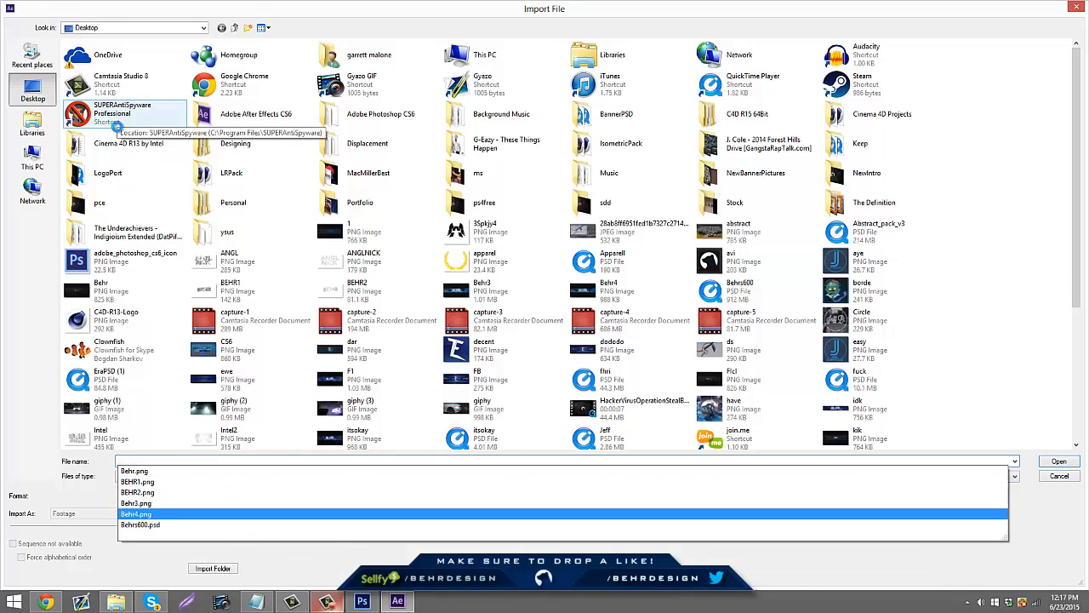
pyautogui.click(23, 401)
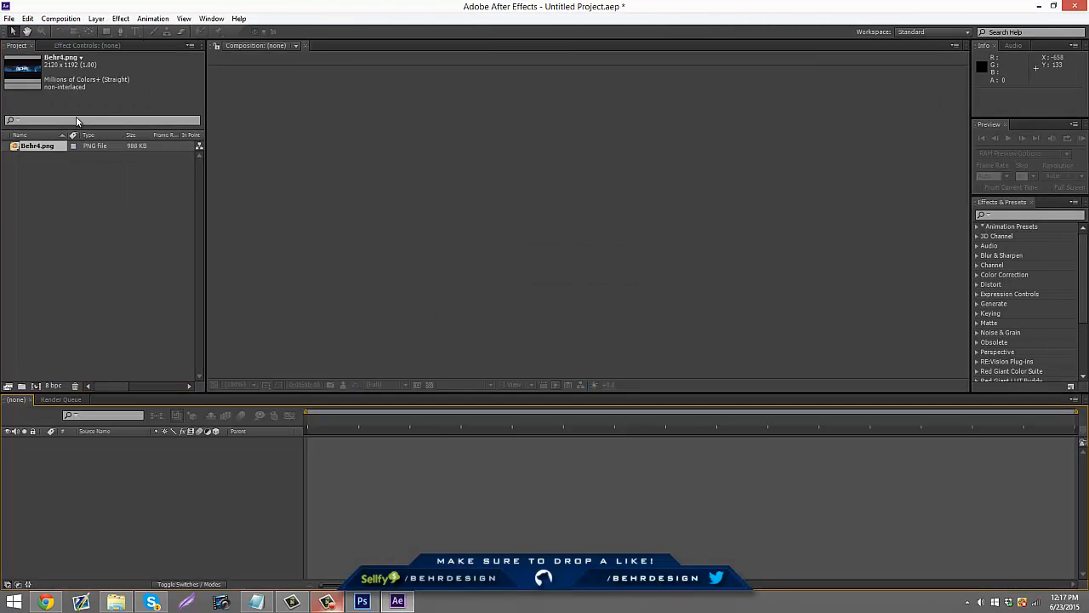
pyautogui.moveTo(46, 147); pyautogui.dragTo(129, 481)
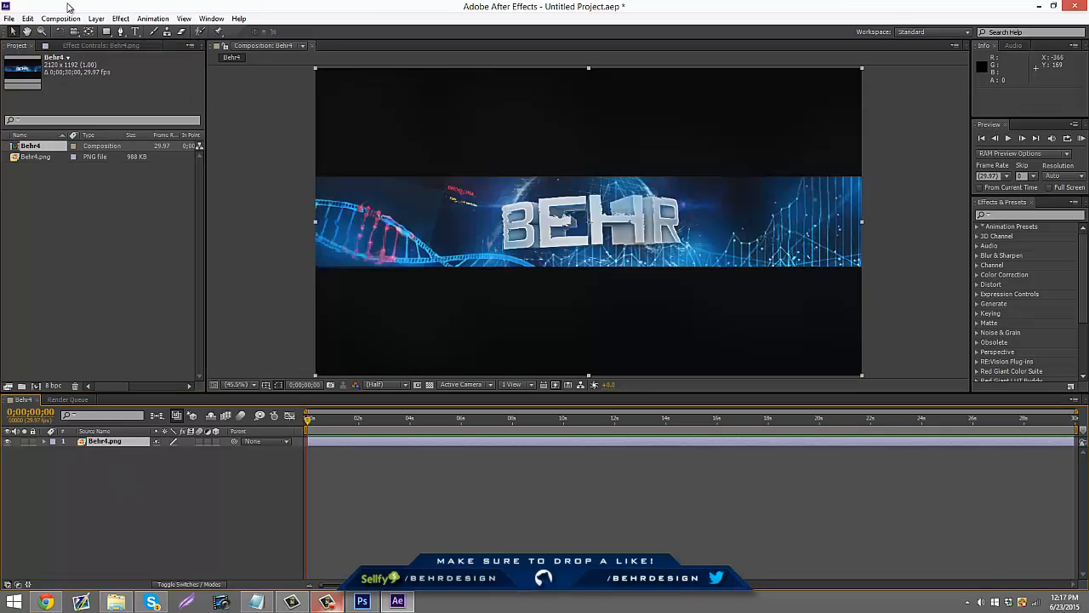
# Apply the Magic Bullet Looks effect from Red Giant Color Suite to the Behr4.png layer and open its look editor
pyautogui.click(120, 17)
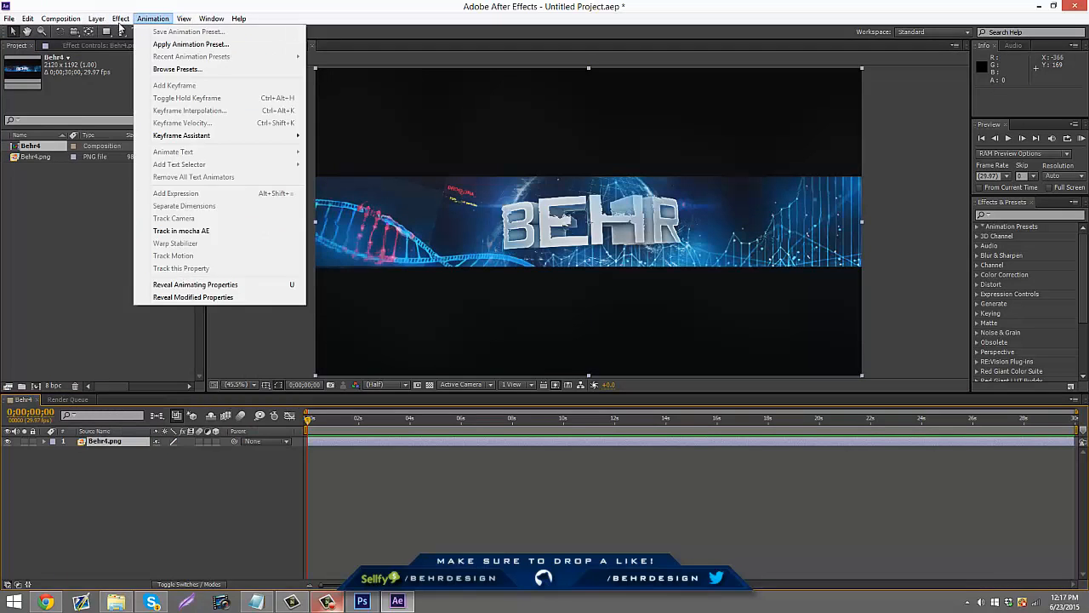
pyautogui.moveTo(260, 247)
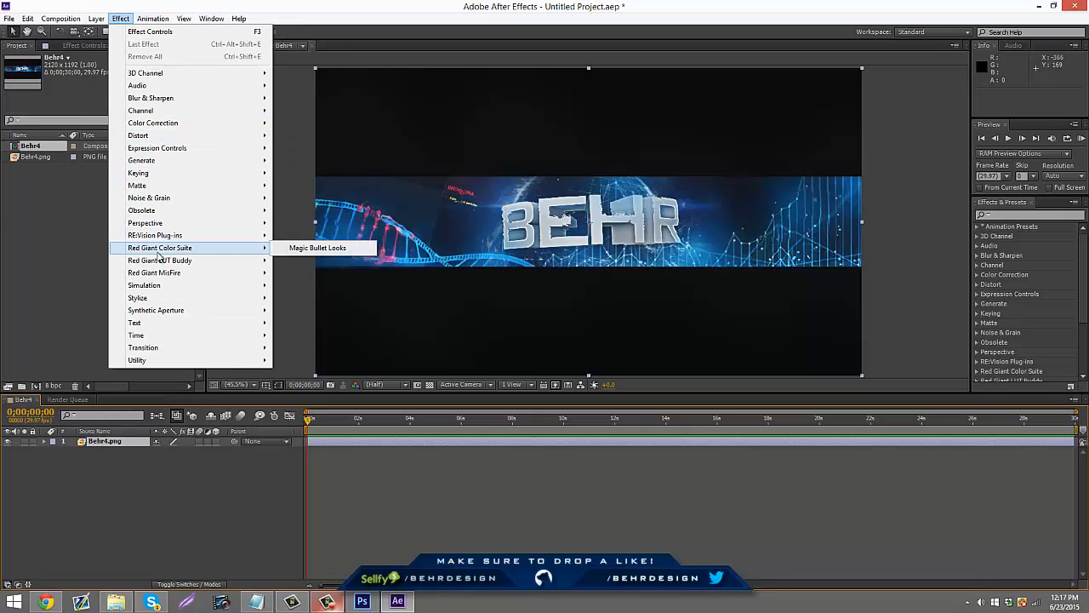
pyautogui.click(293, 249)
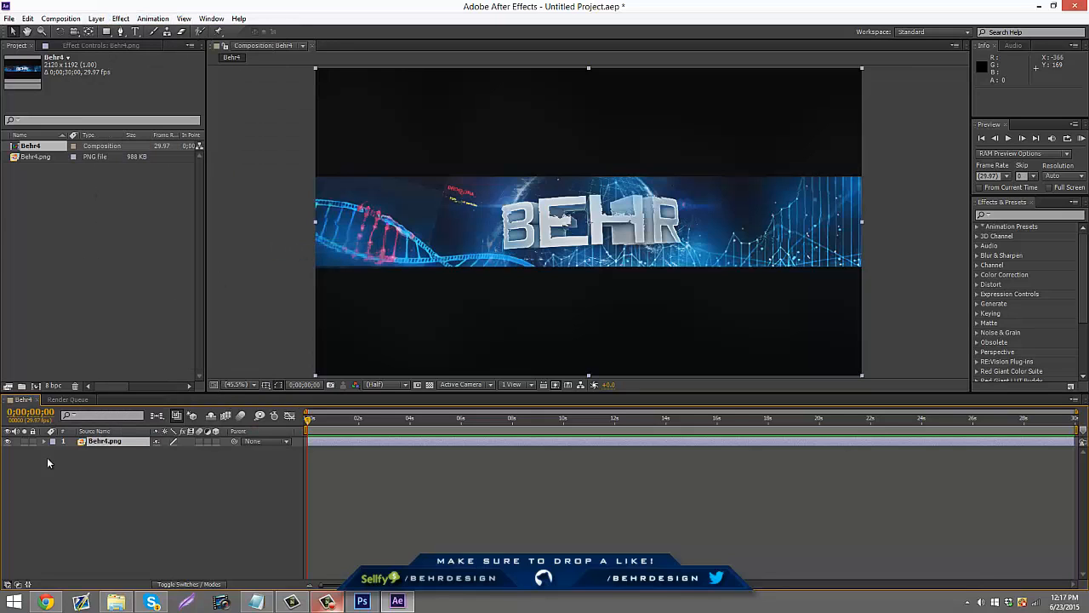
pyautogui.click(41, 99)
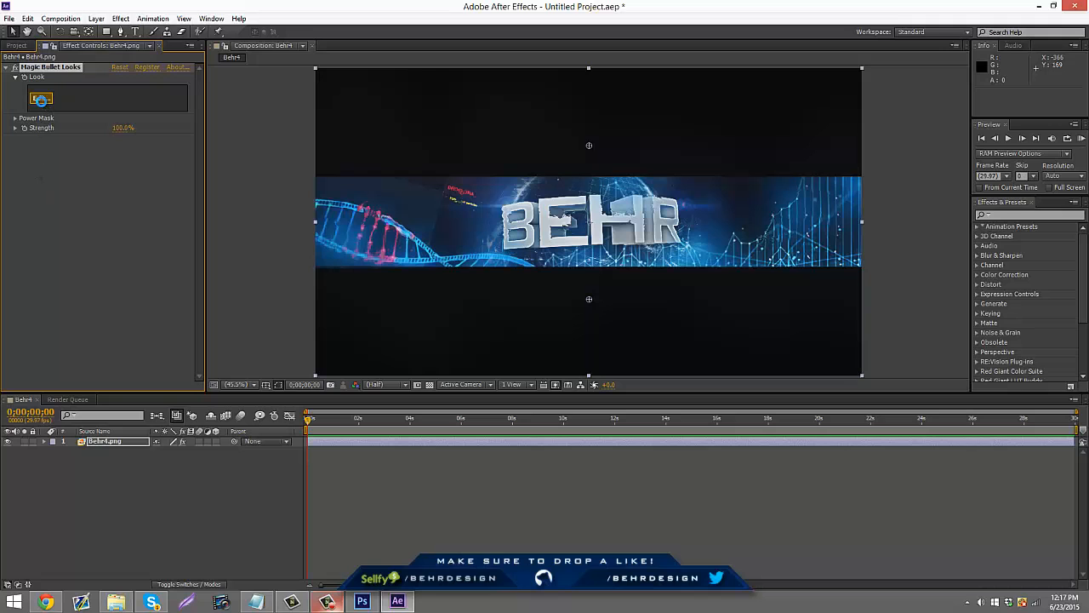
pyautogui.click(151, 602)
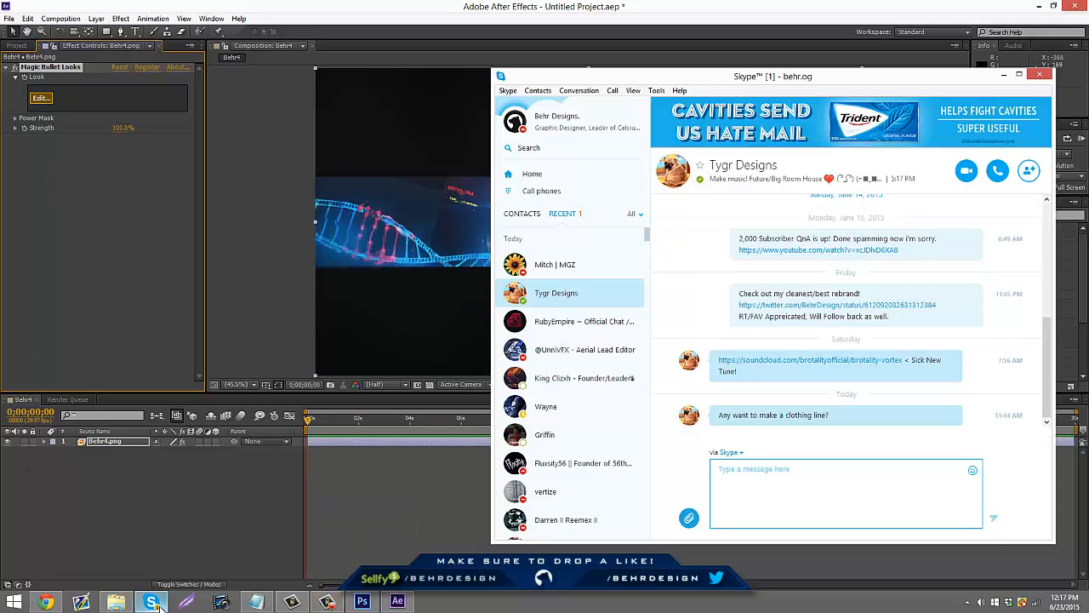
pyautogui.click(152, 601)
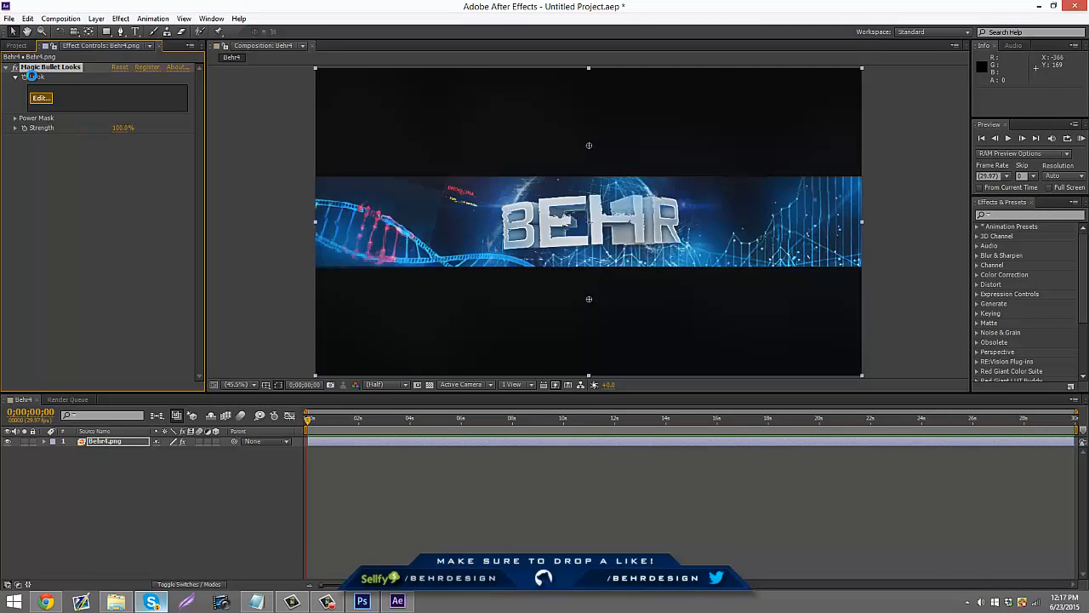
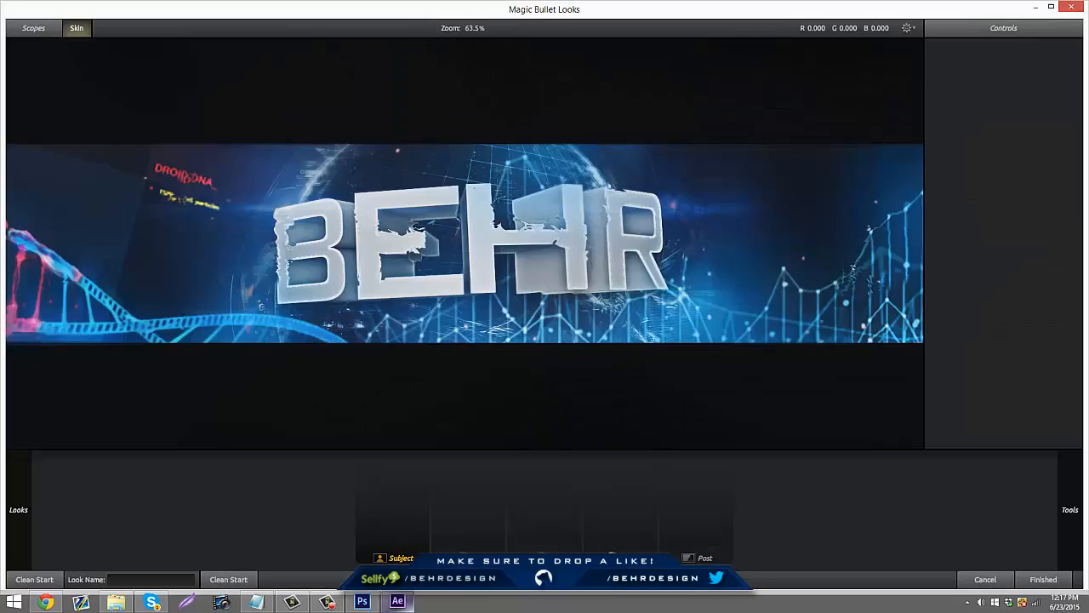
# Add a Curves tool to the Post stage of the look and pull the upper part of the curve slightly down
pyautogui.moveTo(1084, 482)
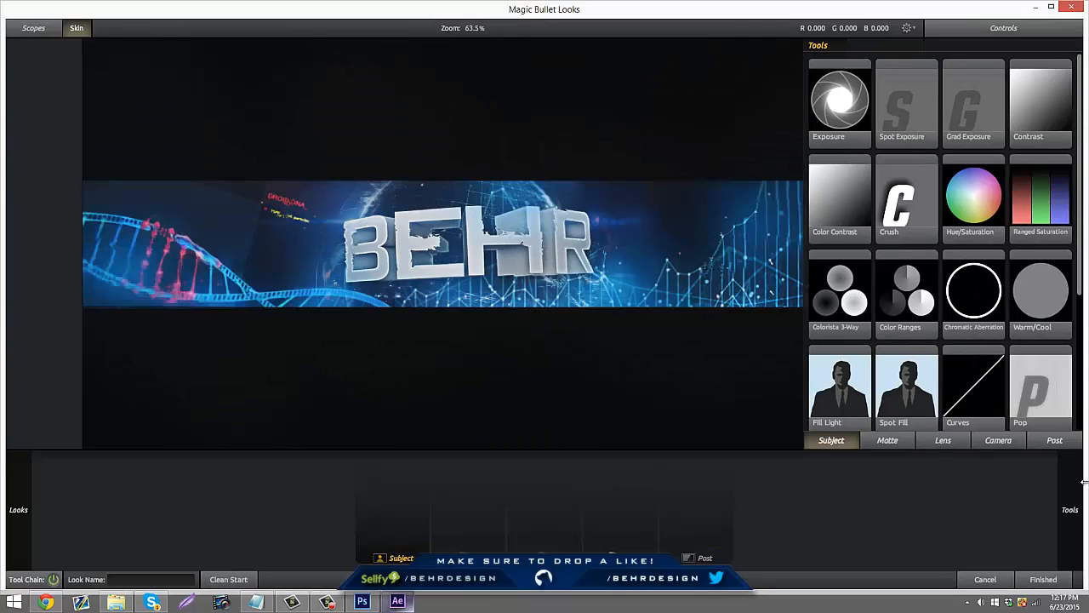
pyautogui.click(1060, 442)
pyautogui.moveTo(1044, 414); pyautogui.dragTo(549, 193)
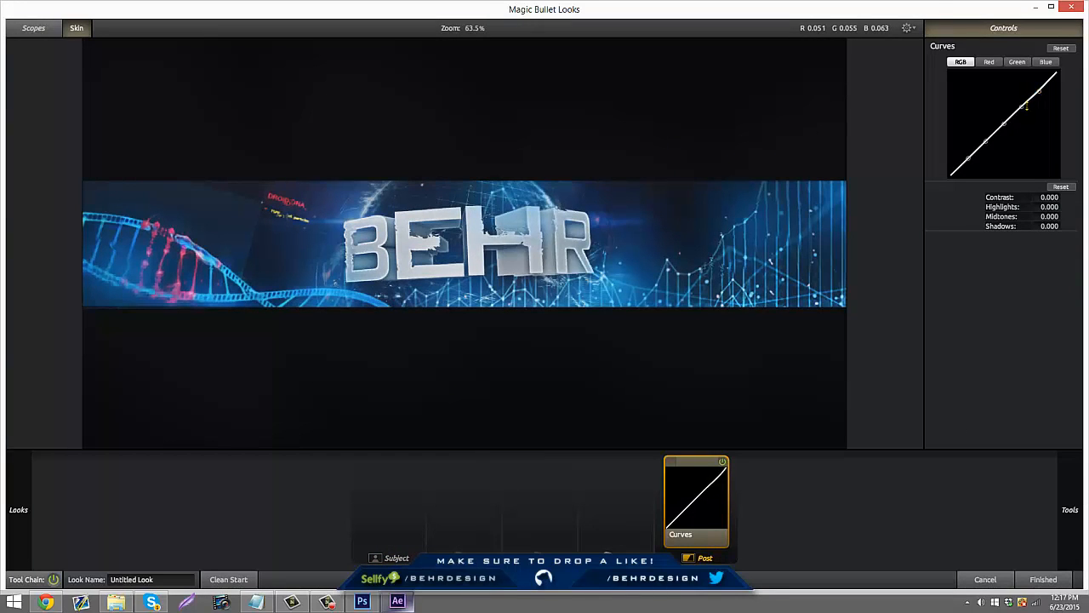
pyautogui.moveTo(1022, 106); pyautogui.dragTo(1022, 117)
# Add a Vignette tool to the Lens stage and widen it outward around the banner
pyautogui.moveTo(1083, 521)
pyautogui.click(998, 441)
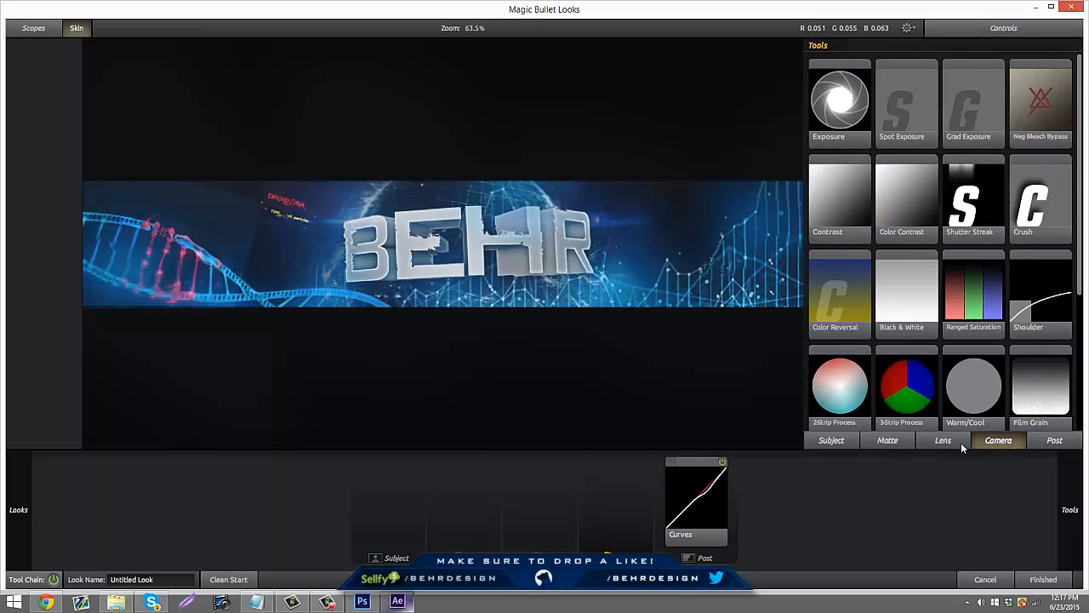
pyautogui.click(942, 441)
pyautogui.moveTo(1042, 80); pyautogui.dragTo(739, 252)
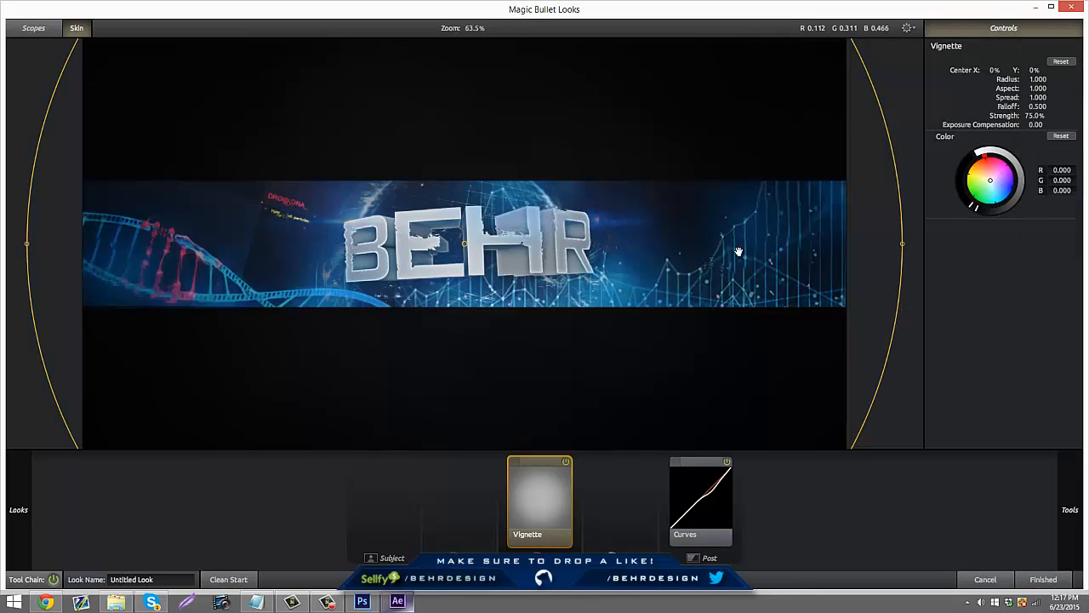
pyautogui.scroll(-2, 857, 329)
pyautogui.moveTo(738, 315); pyautogui.dragTo(860, 366)
# Add an Anamorphic Flare tool to the Lens stage of the look and adjust its Boost
pyautogui.moveTo(1059, 354)
pyautogui.moveTo(847, 201); pyautogui.dragTo(495, 220)
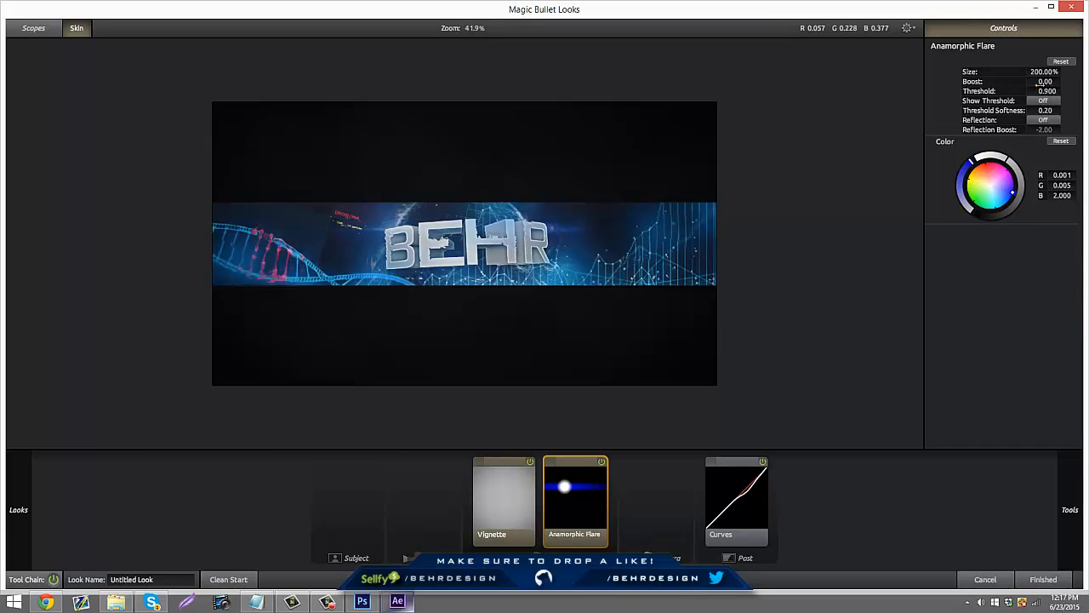
pyautogui.moveTo(1040, 84); pyautogui.dragTo(1066, 84)
# Add an Edge Softness tool to the Lens stage and push its inner boundary out to the banner's edges, with a Spread of about 0.133
pyautogui.moveTo(1077, 392)
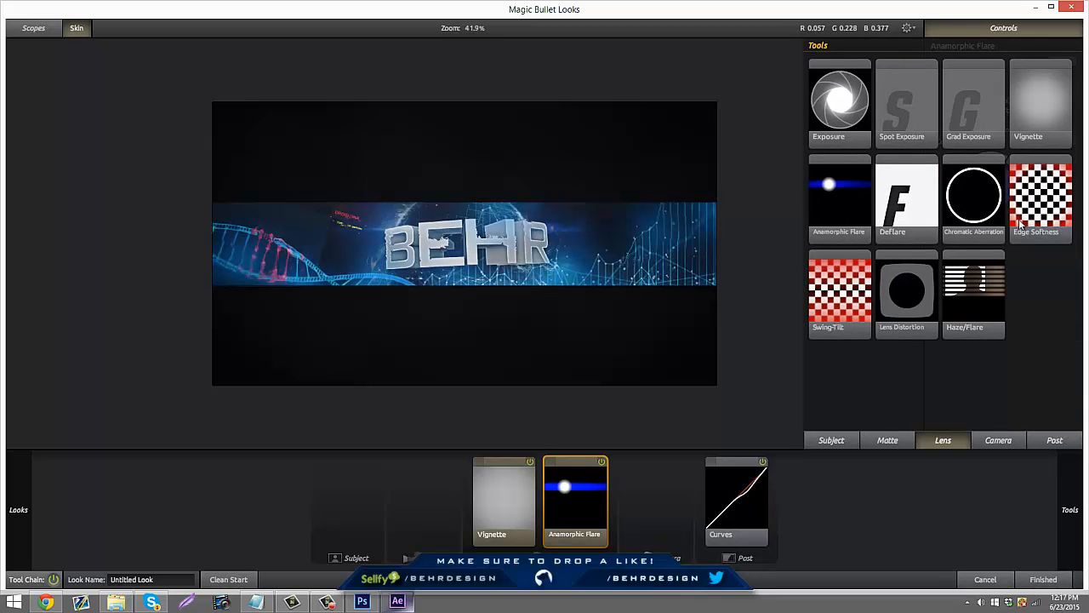
pyautogui.moveTo(1021, 223); pyautogui.dragTo(606, 220)
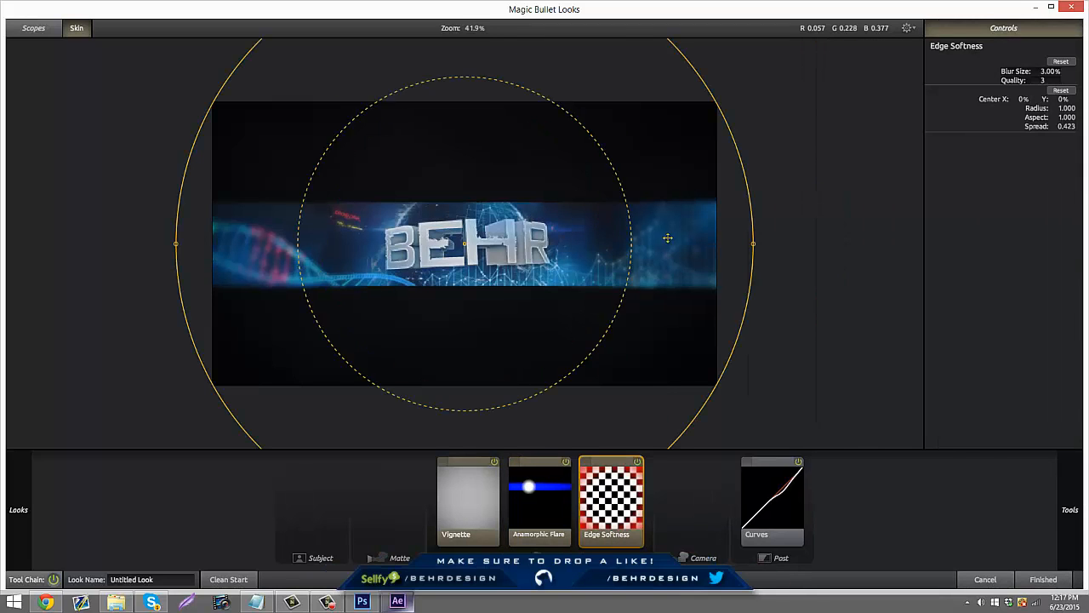
pyautogui.moveTo(668, 238); pyautogui.dragTo(665, 220)
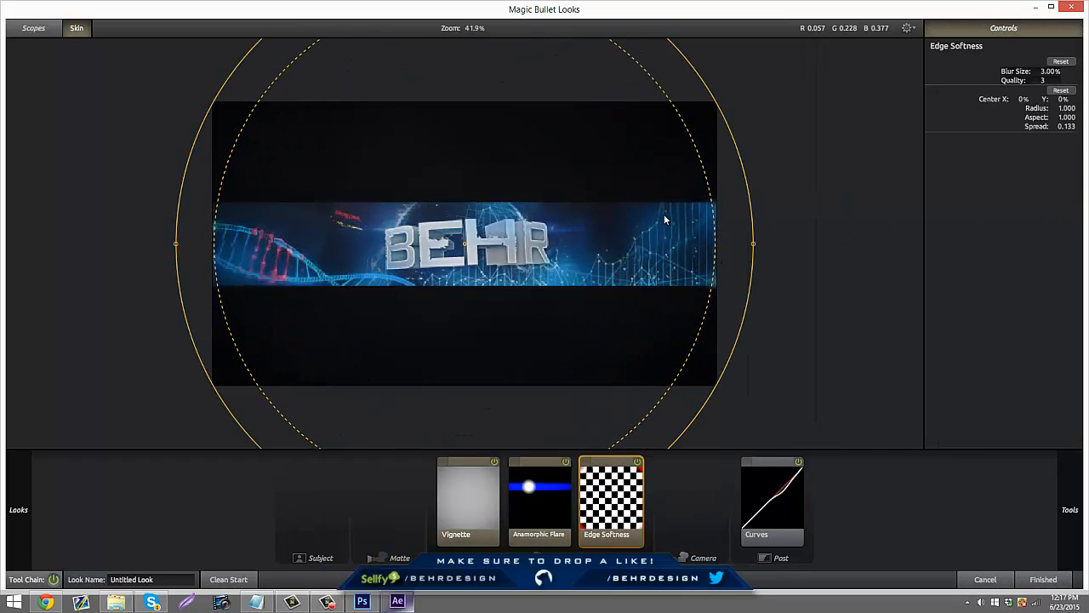
# Add a Pop tool to the Subject stage and raise Pop to about +53%
pyautogui.moveTo(1076, 399)
pyautogui.click(874, 441)
pyautogui.click(837, 442)
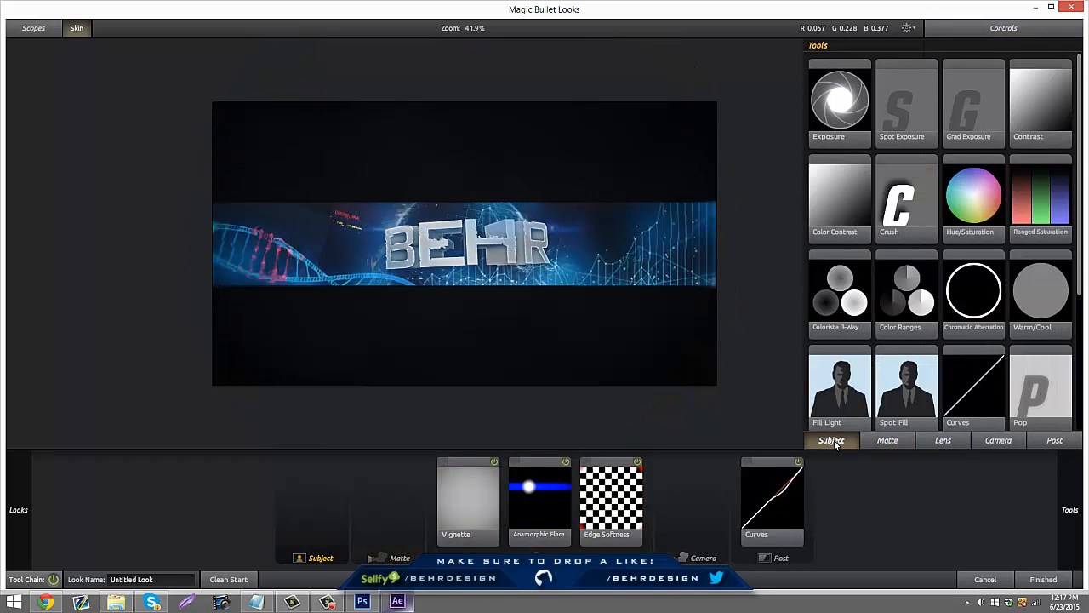
pyautogui.moveTo(1028, 401); pyautogui.dragTo(554, 285)
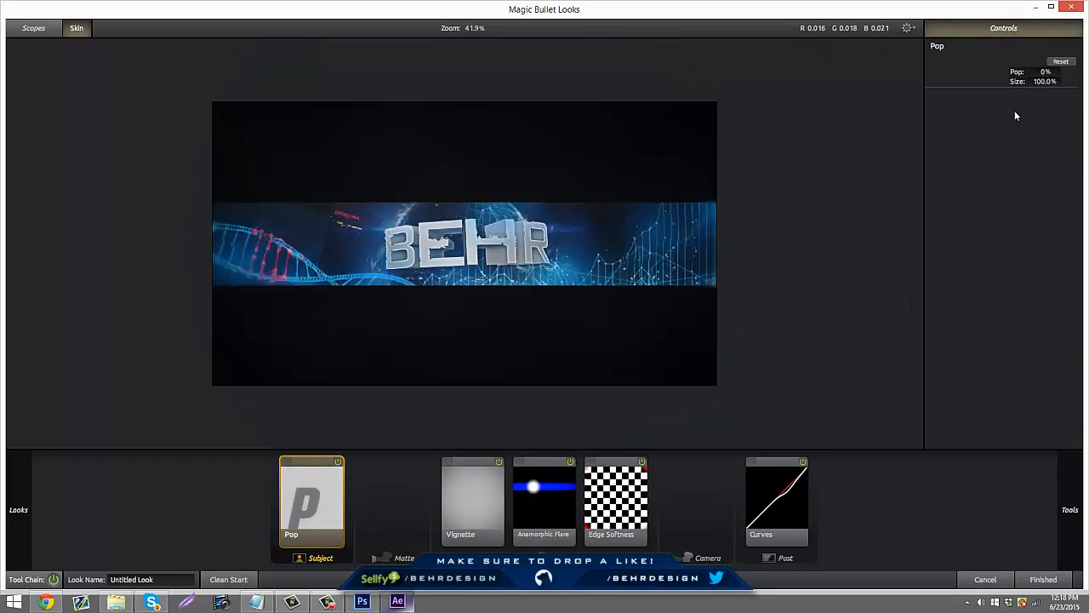
pyautogui.moveTo(1037, 72); pyautogui.dragTo(1070, 70)
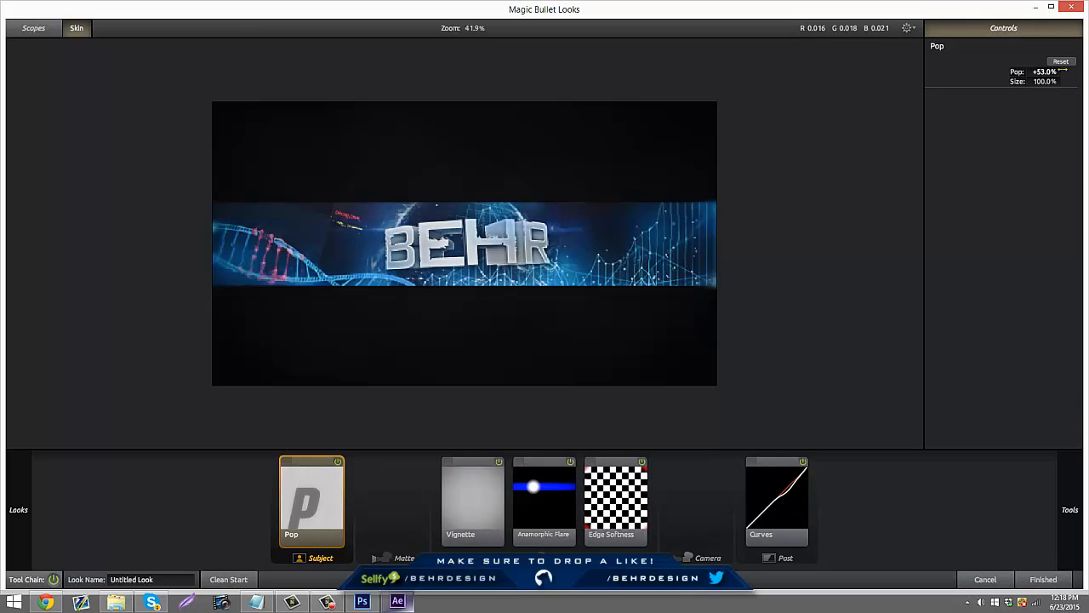
# Add Chromatic Aberration to the Subject stage with Red/Cyan +0.470 and Green/Magenta +0.840, and apply the finished look in After Effects
pyautogui.moveTo(1062, 462)
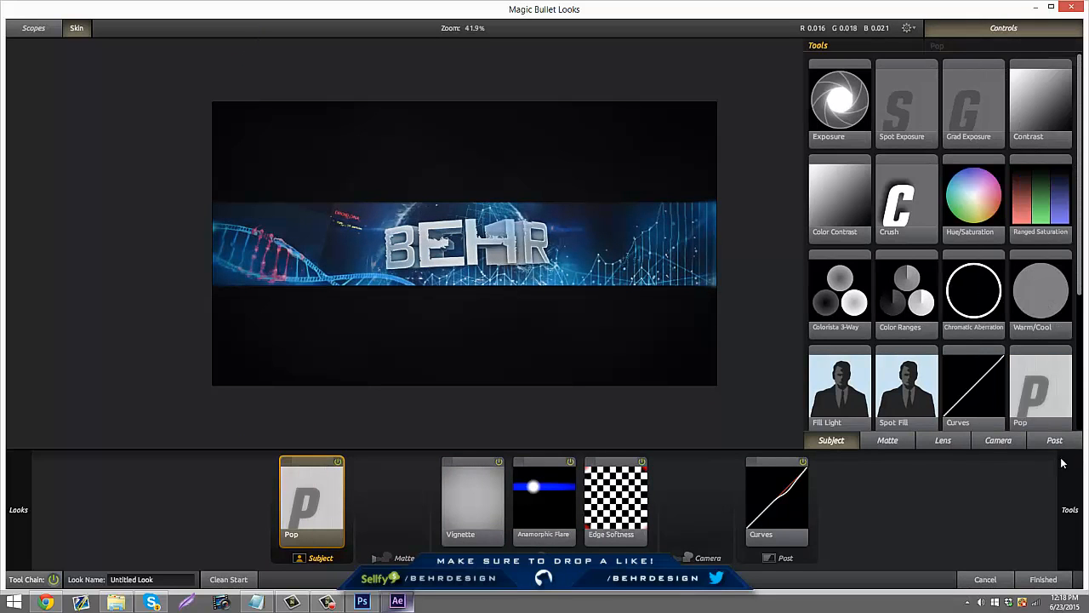
pyautogui.moveTo(976, 320); pyautogui.dragTo(596, 238)
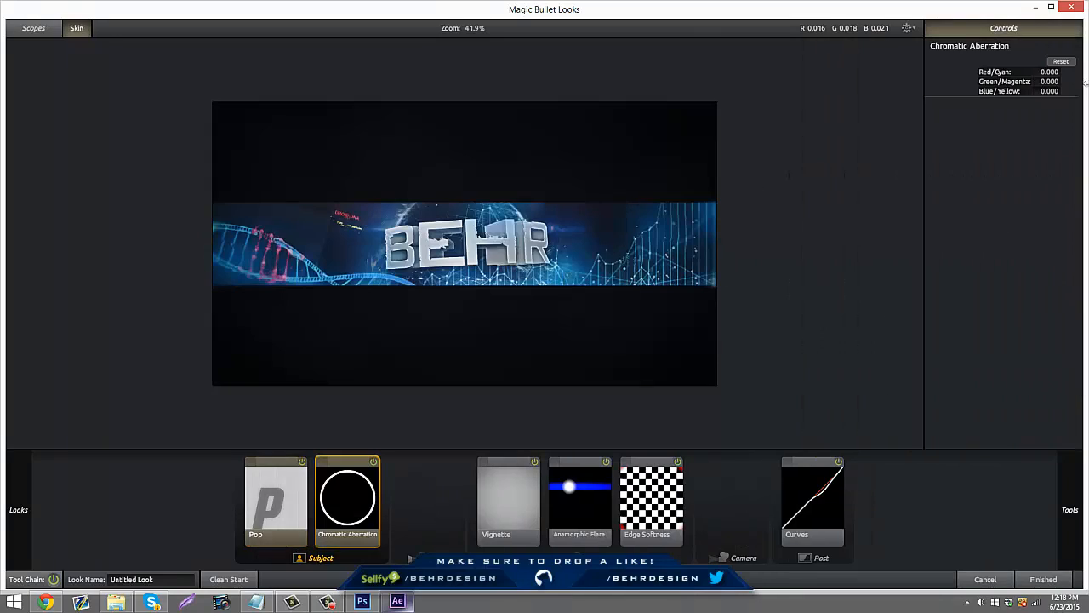
pyautogui.moveTo(1043, 72); pyautogui.dragTo(1074, 80)
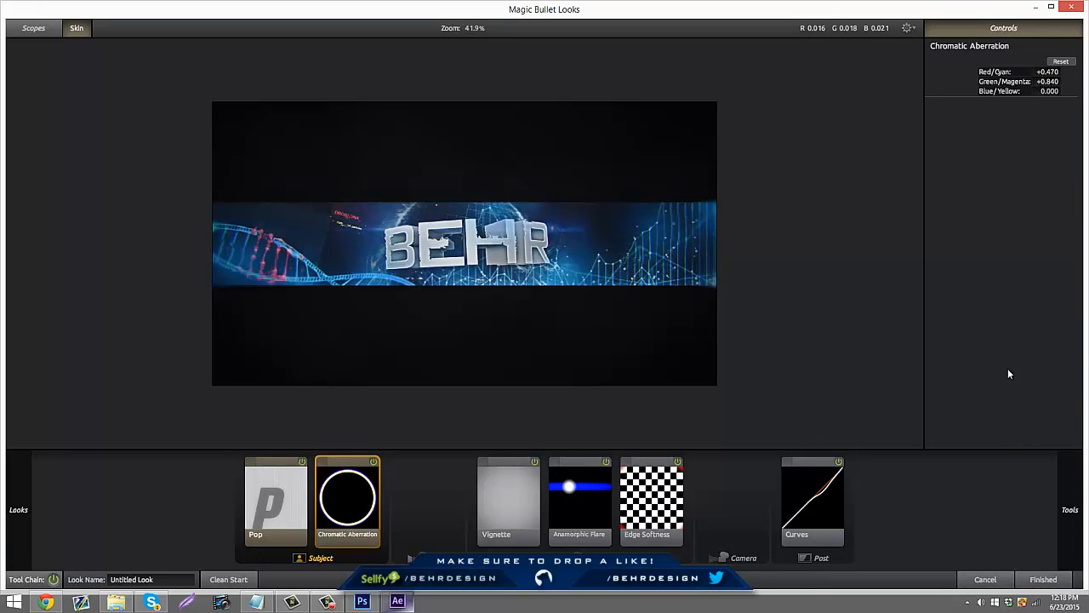
pyautogui.click(1052, 582)
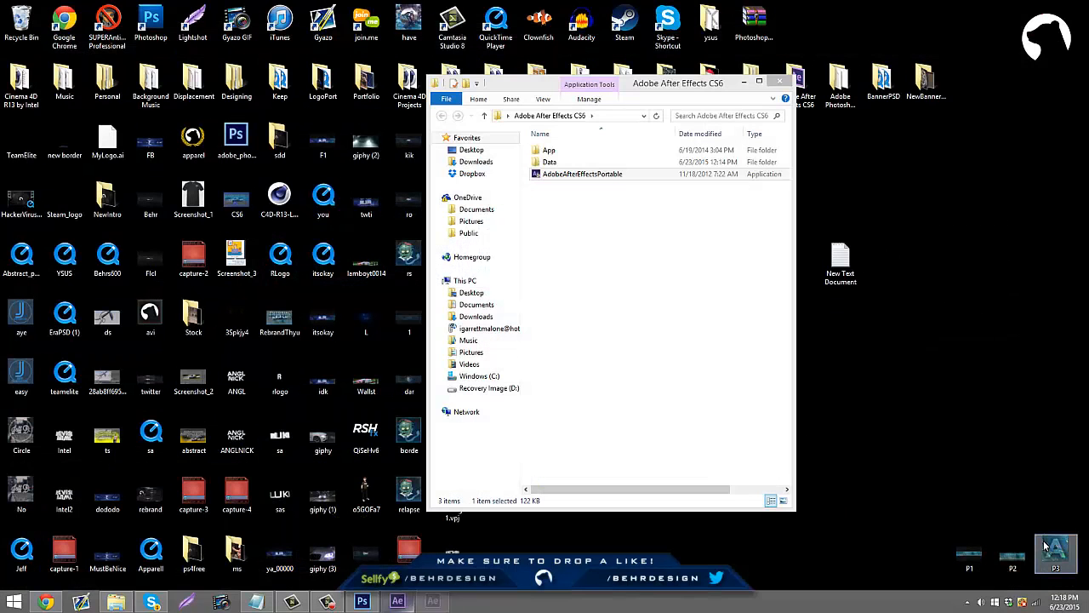
pyautogui.click(398, 602)
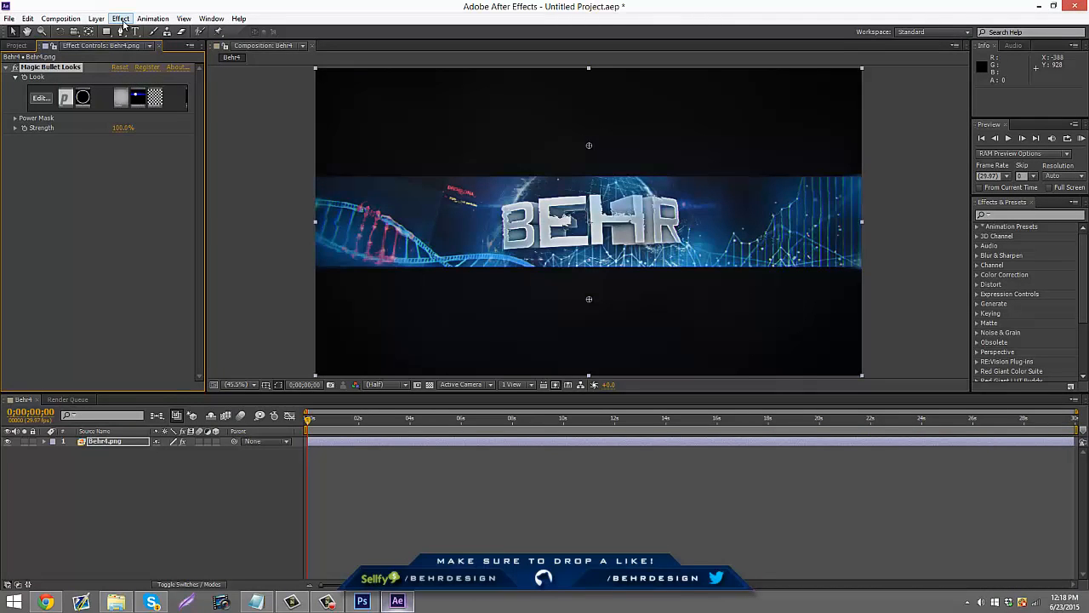
# Duplicate the Behr4.png layer in the timeline and remove the surplus third copy
pyautogui.click(107, 443)
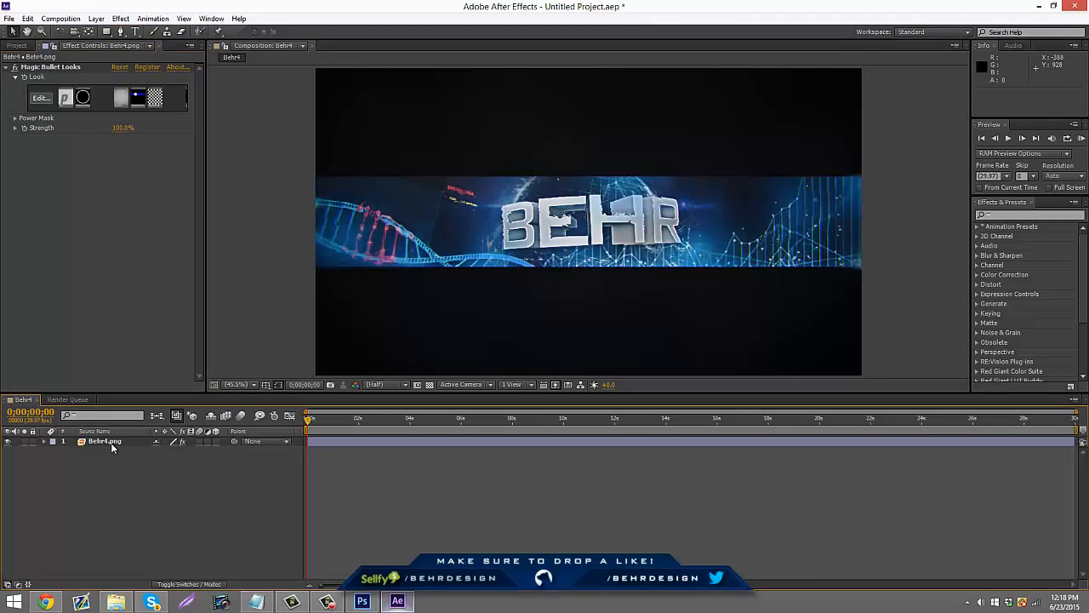
pyautogui.hotkey('ctrl', 'd')
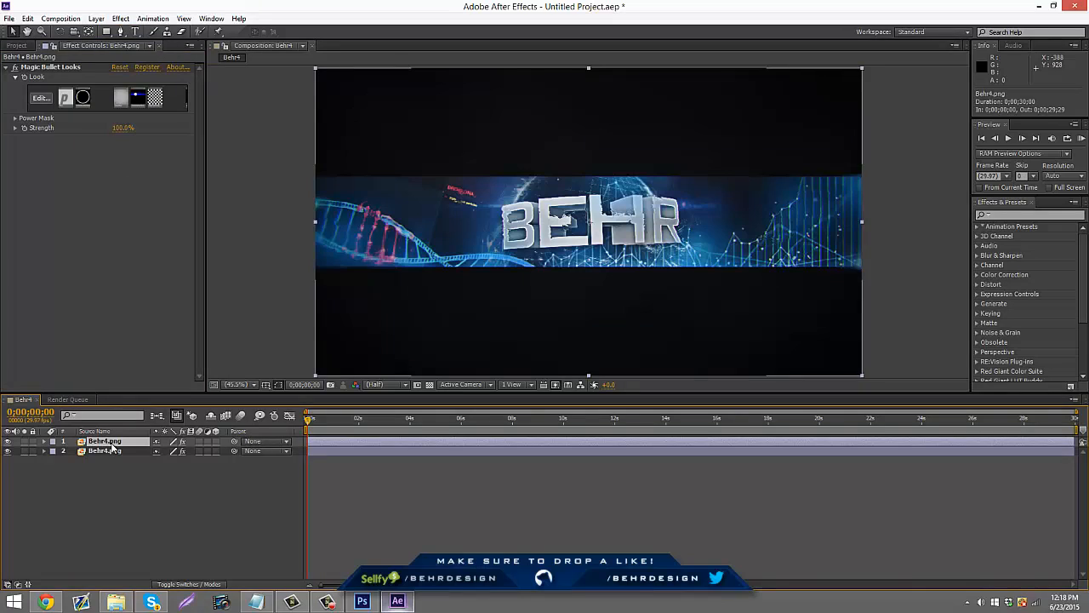
pyautogui.hotkey('ctrl', 'v')
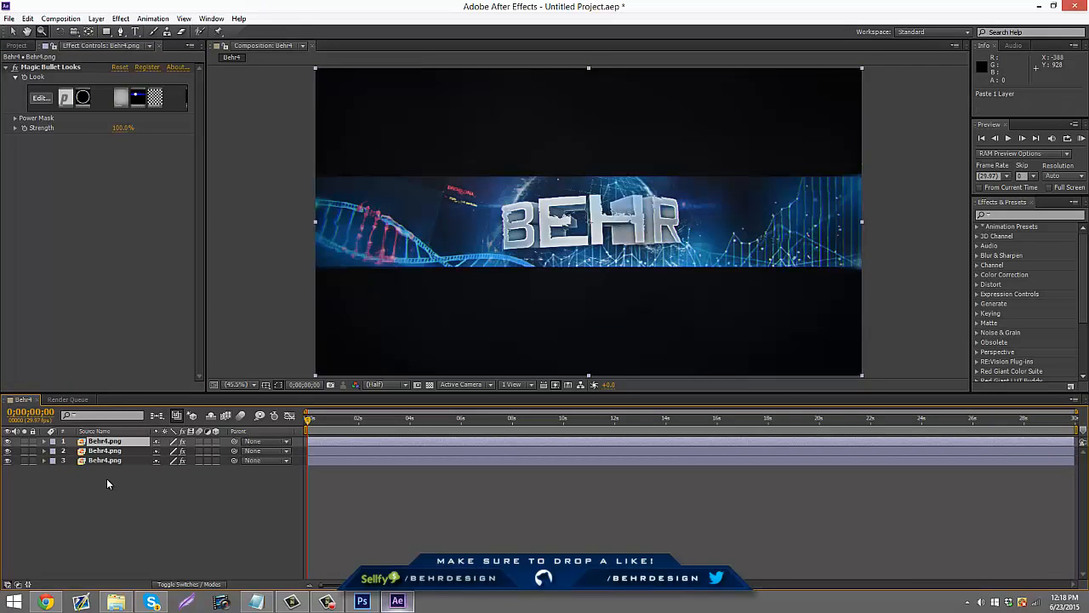
pyautogui.click(107, 484)
pyautogui.click(120, 442)
pyautogui.hotkey('ctrl', 'x')
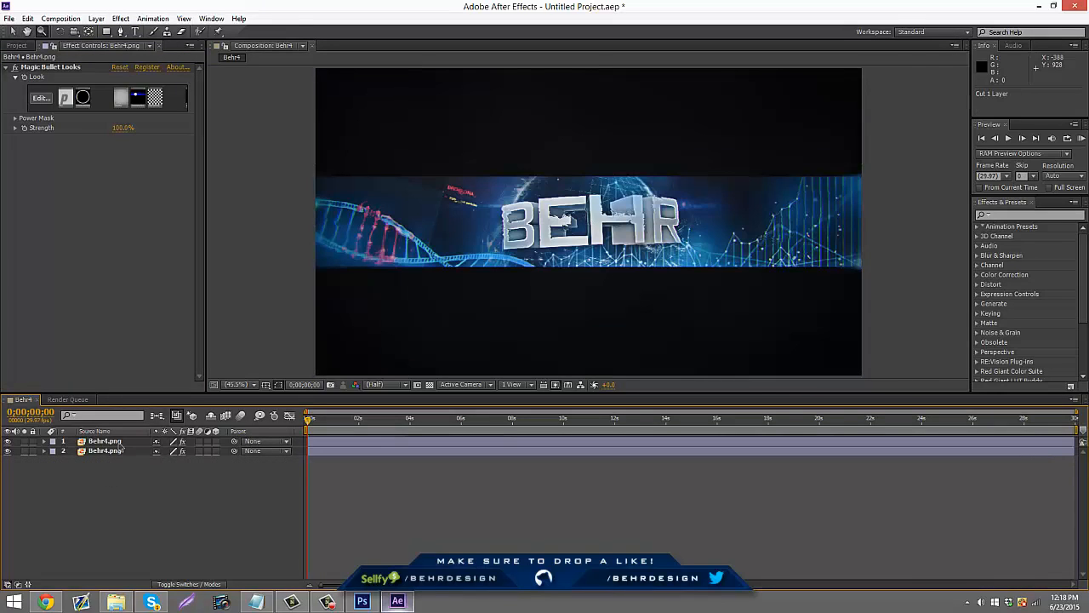
# Apply the CC Lens distortion to the upper Behr4.png layer and raise its Size to about 394
pyautogui.click(120, 442)
pyautogui.click(117, 19)
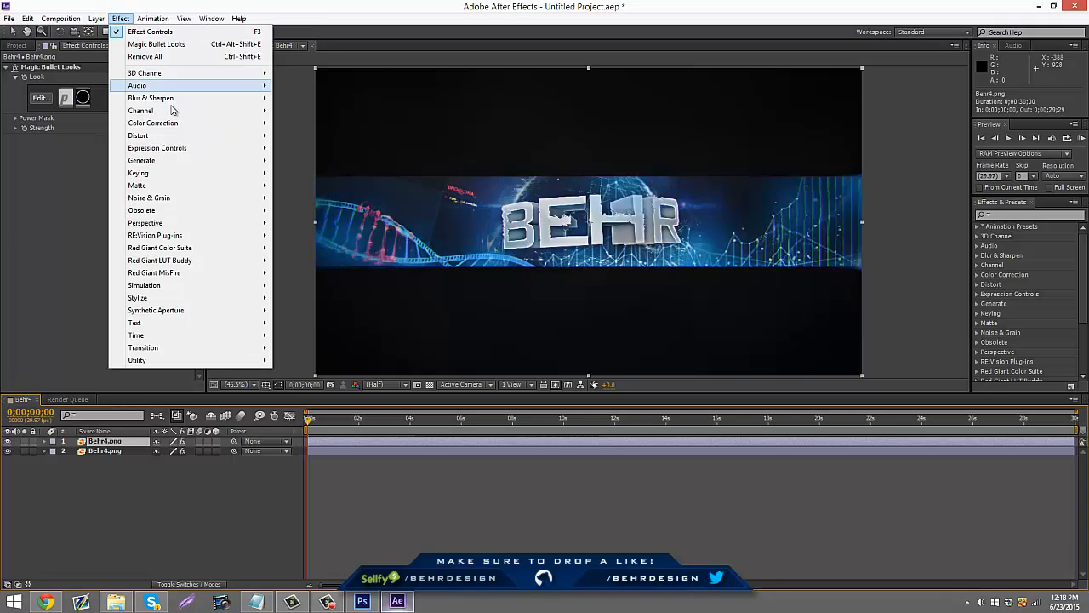
pyautogui.moveTo(170, 135)
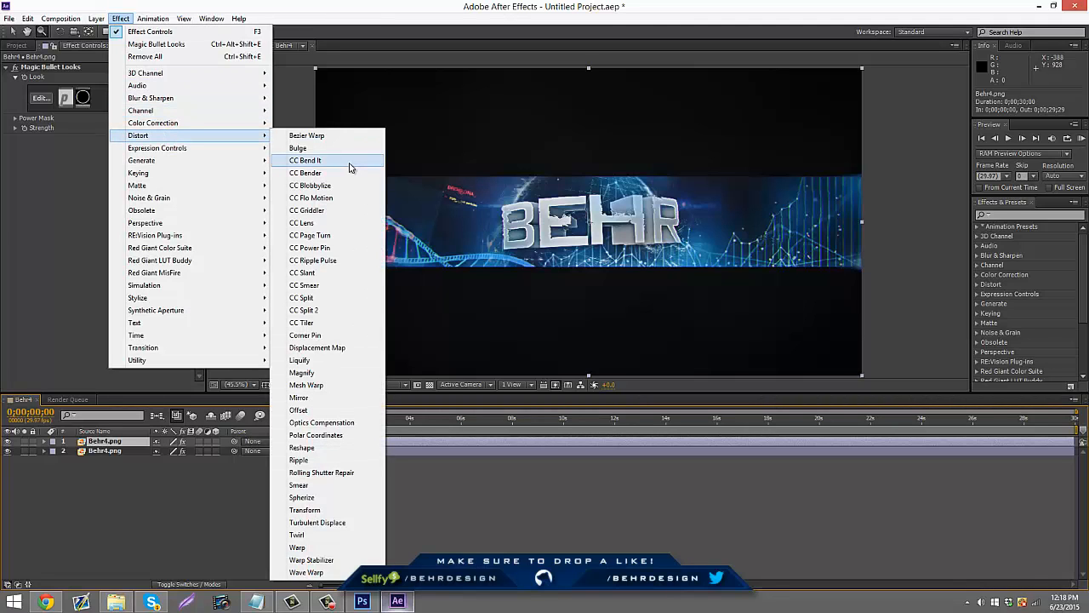
pyautogui.click(329, 222)
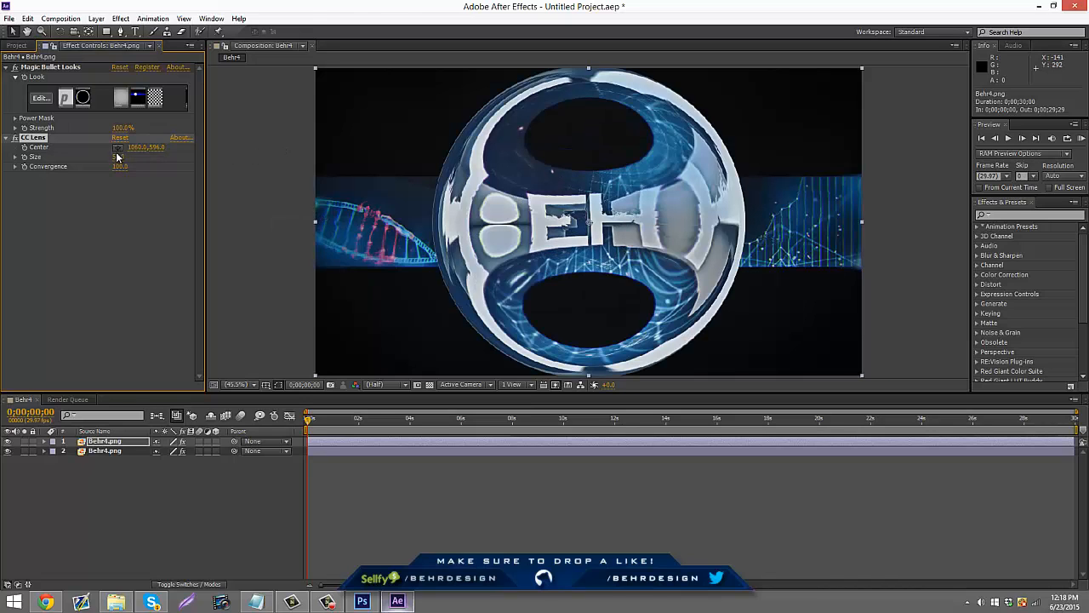
pyautogui.moveTo(161, 159); pyautogui.dragTo(313, 158)
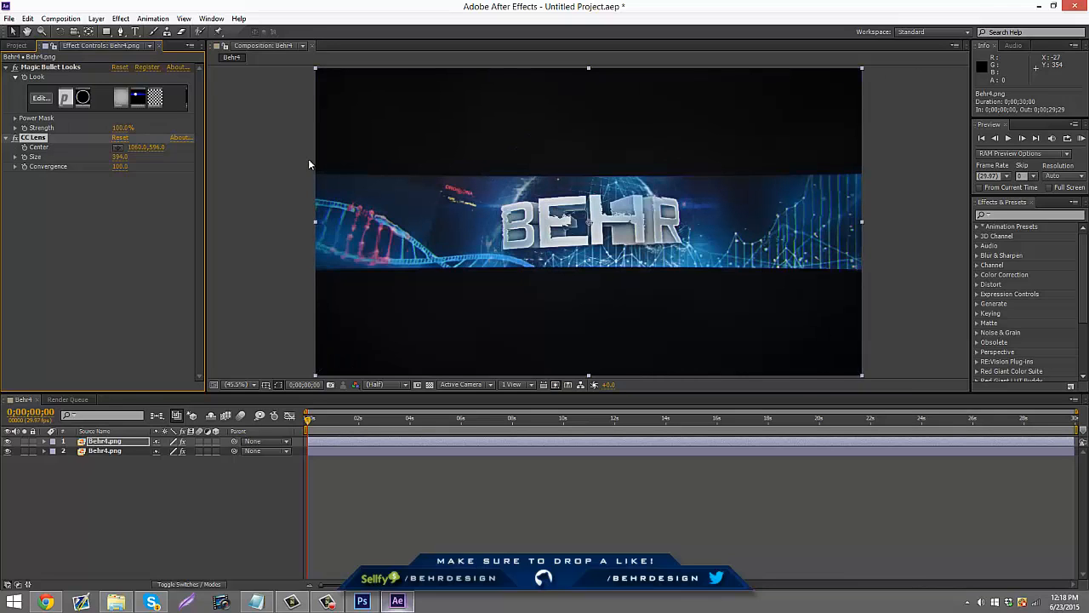
# Set the Behr4 composition's duration to a single frame, 0;00;00;01
pyautogui.click(65, 18)
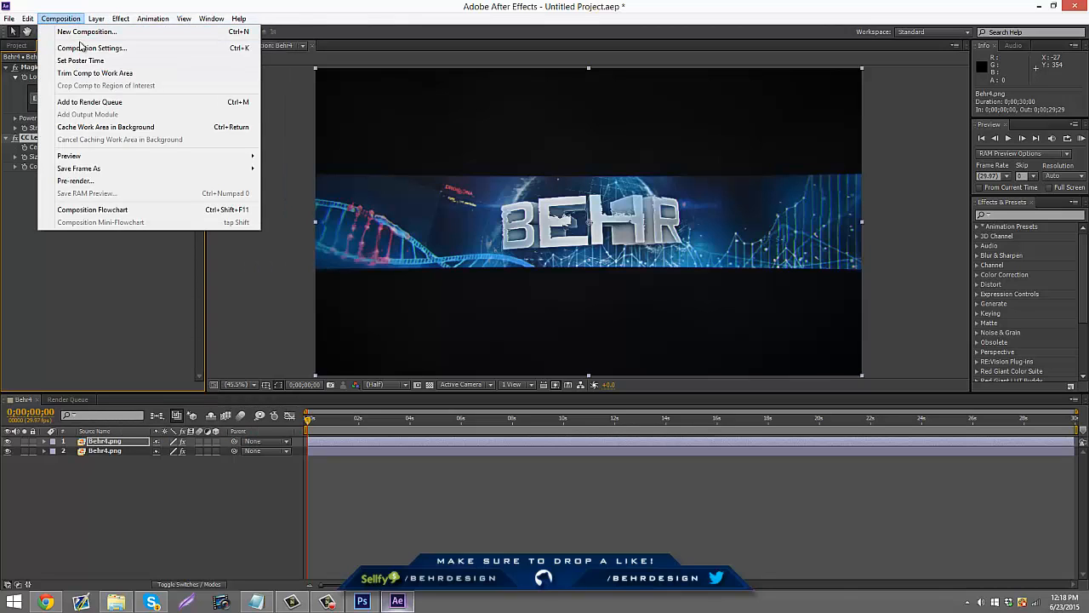
pyautogui.click(85, 48)
pyautogui.click(511, 354)
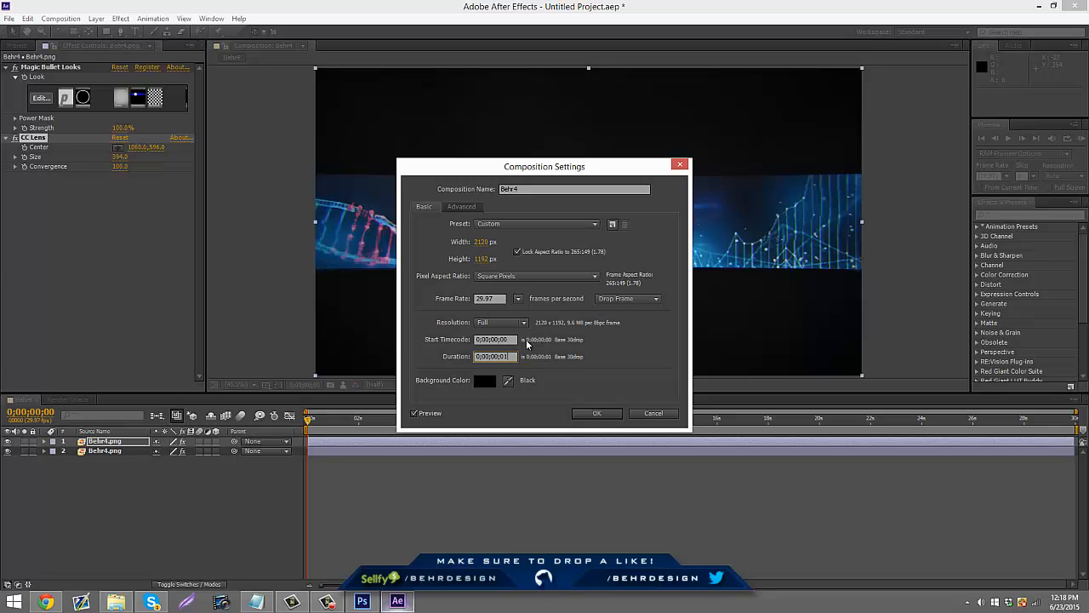
pyautogui.press('Return')
# Add the Behr4 composition to the render queue and set its output format to PNG Sequence
pyautogui.click(61, 18)
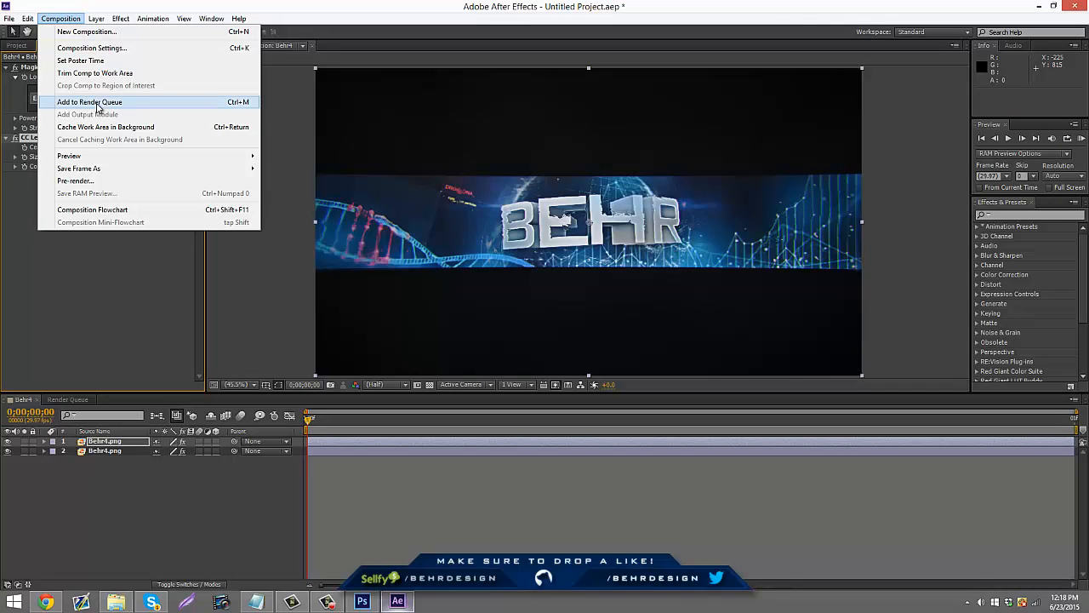
pyautogui.click(89, 102)
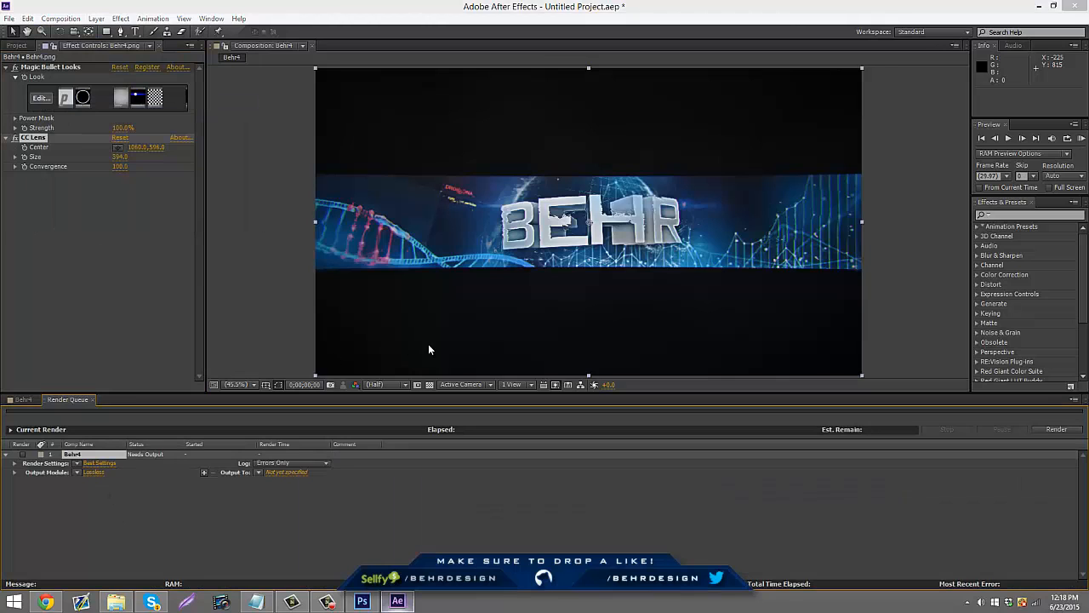
pyautogui.click(496, 162)
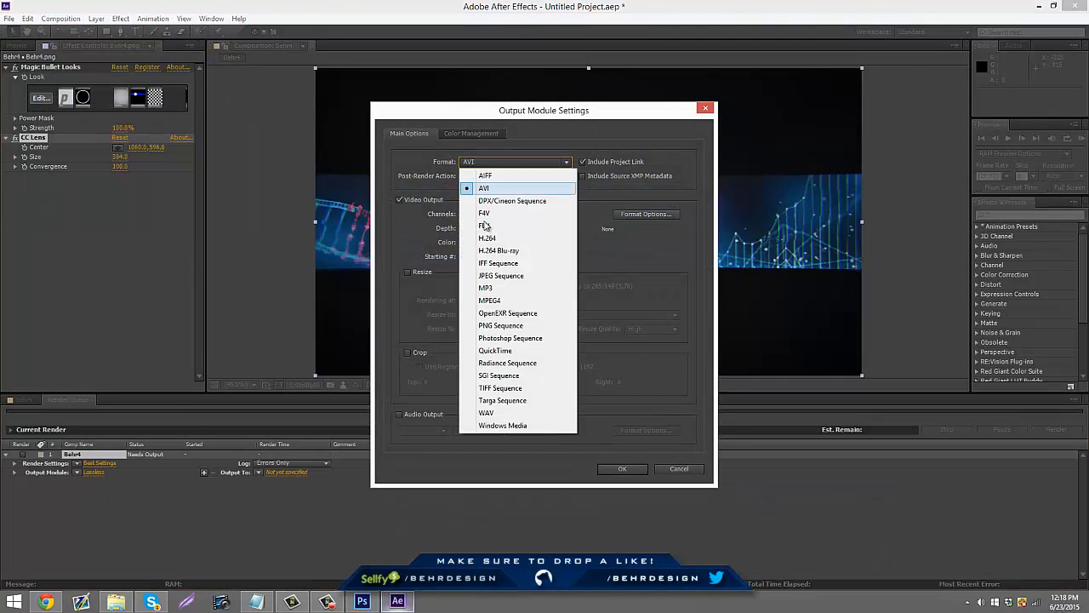
pyautogui.click(500, 325)
pyautogui.click(619, 469)
# Set the render output file to Behr5 on the Desktop and render the composition
pyautogui.click(296, 476)
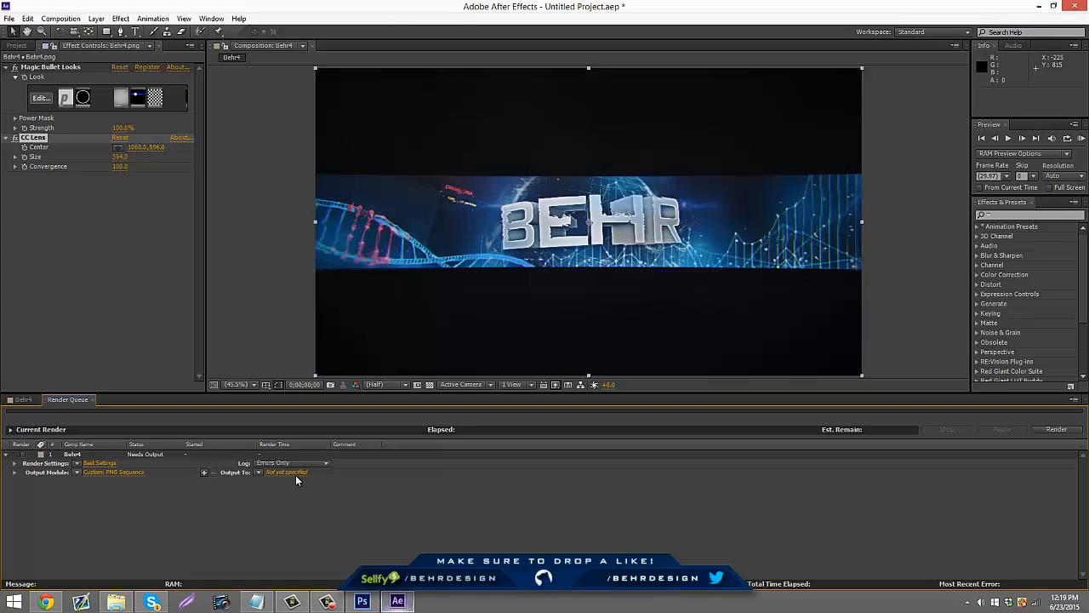
pyautogui.click(295, 470)
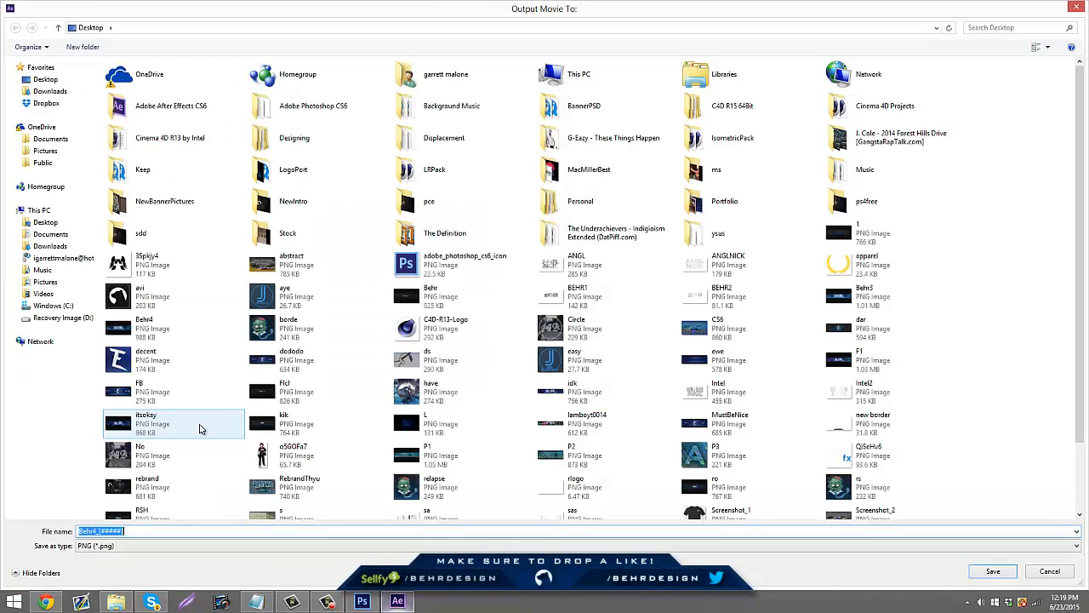
pyautogui.write('Behr5')
pyautogui.press('Return')
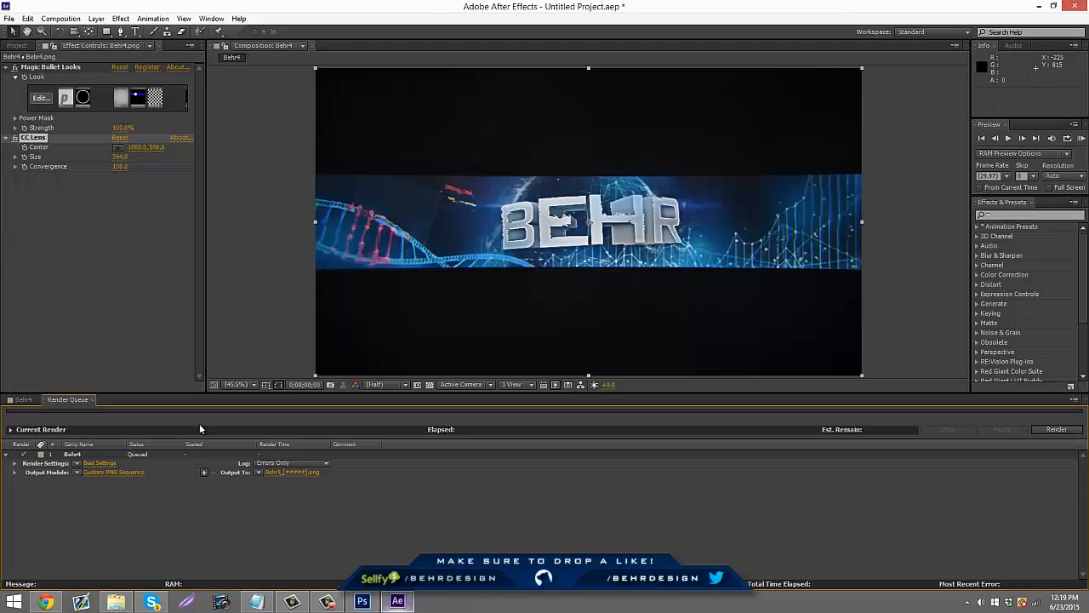
pyautogui.click(1055, 429)
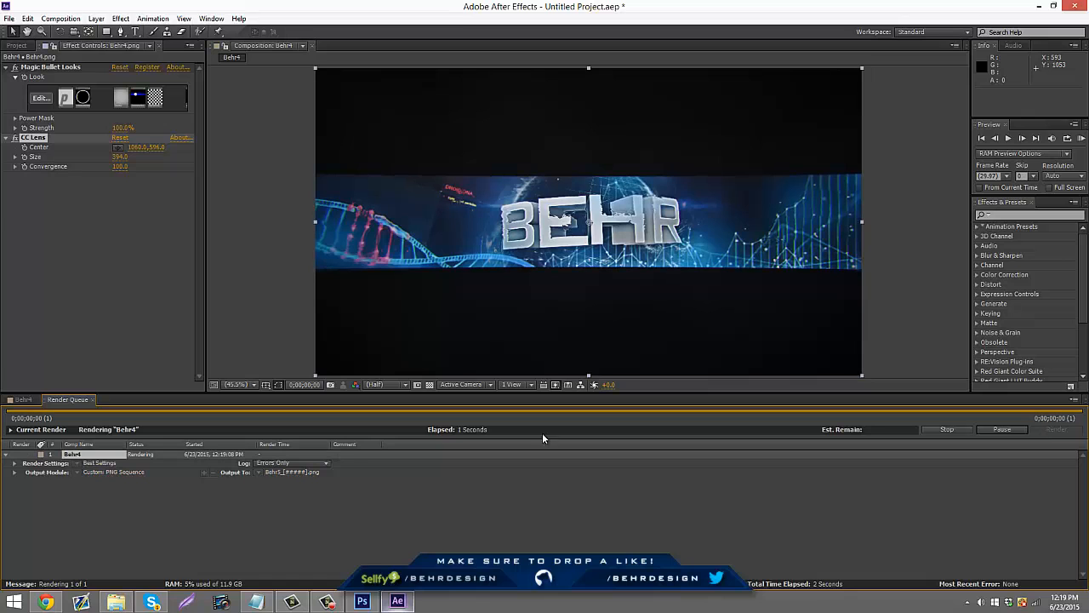
# Close After Effects without saving the project
pyautogui.click(1038, 5)
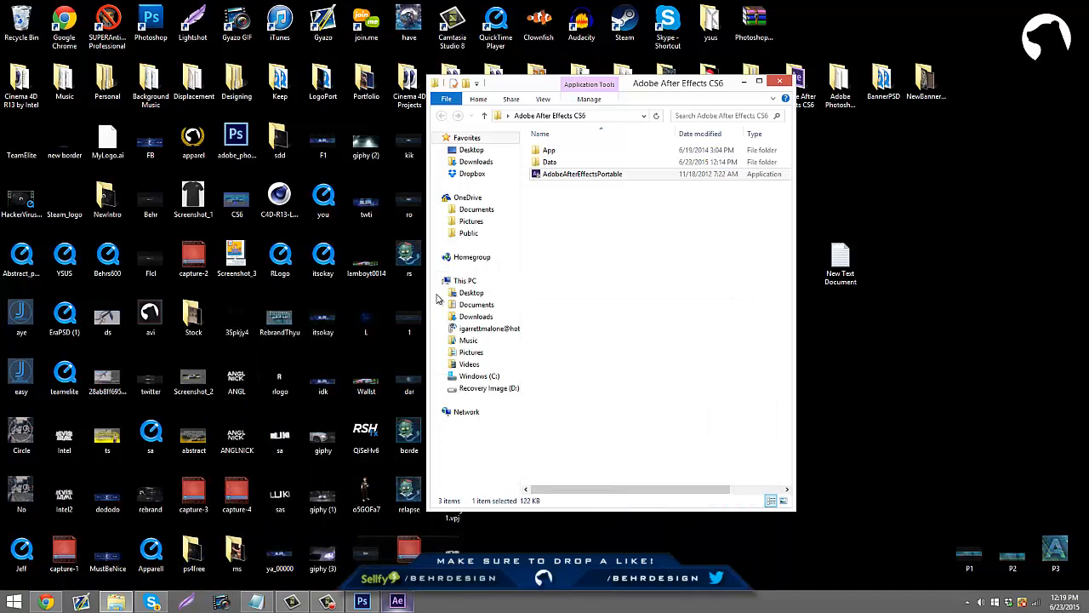
pyautogui.rightClick(396, 601)
pyautogui.click(383, 573)
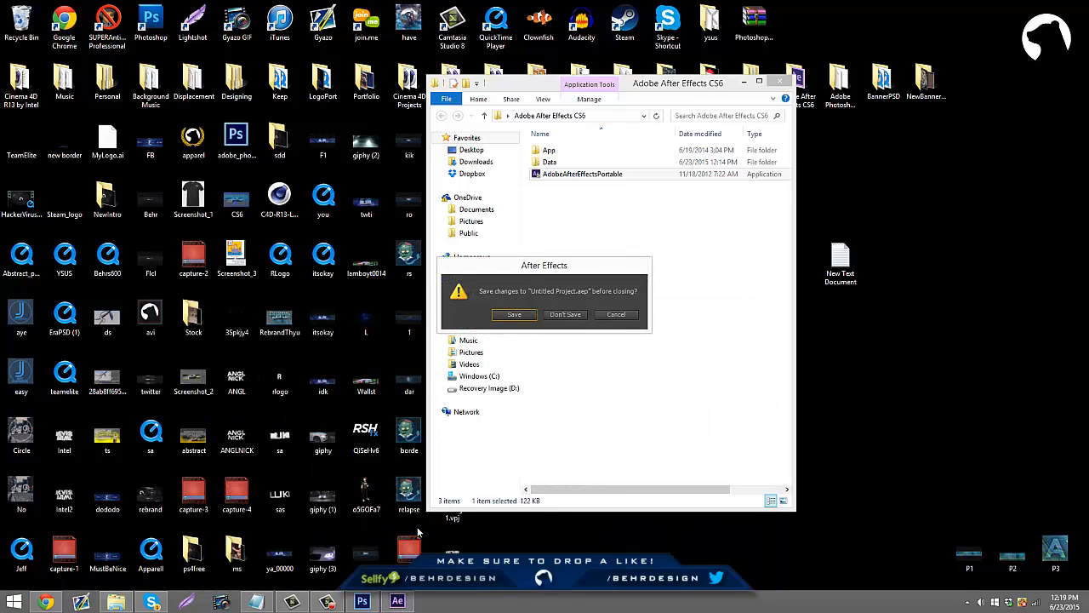
pyautogui.click(565, 315)
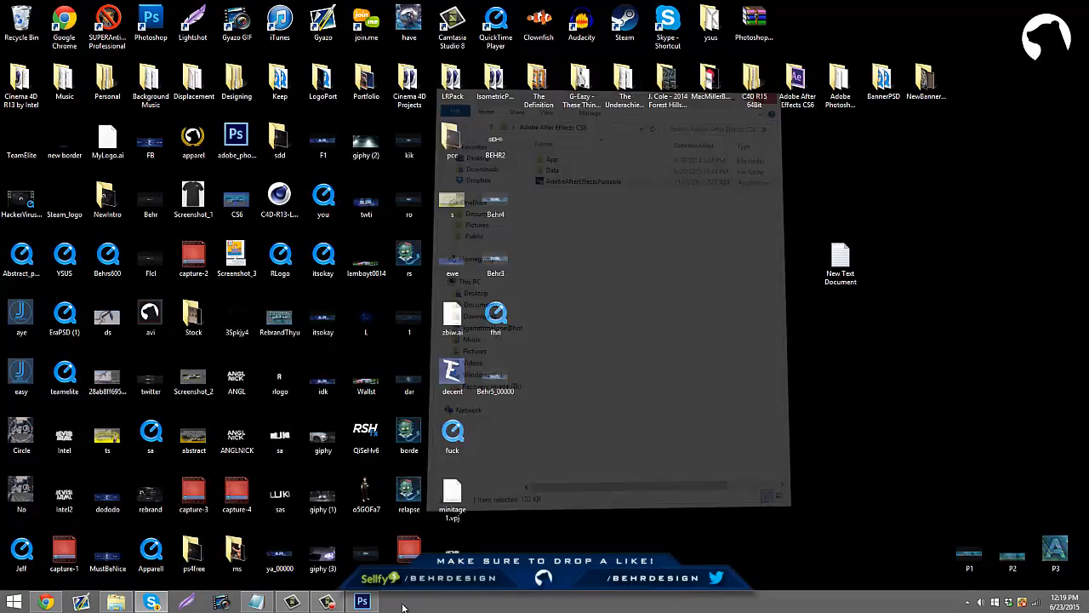
# Switch to Photoshop and open the rendered Behr5_00000.png from the Desktop
pyautogui.click(366, 602)
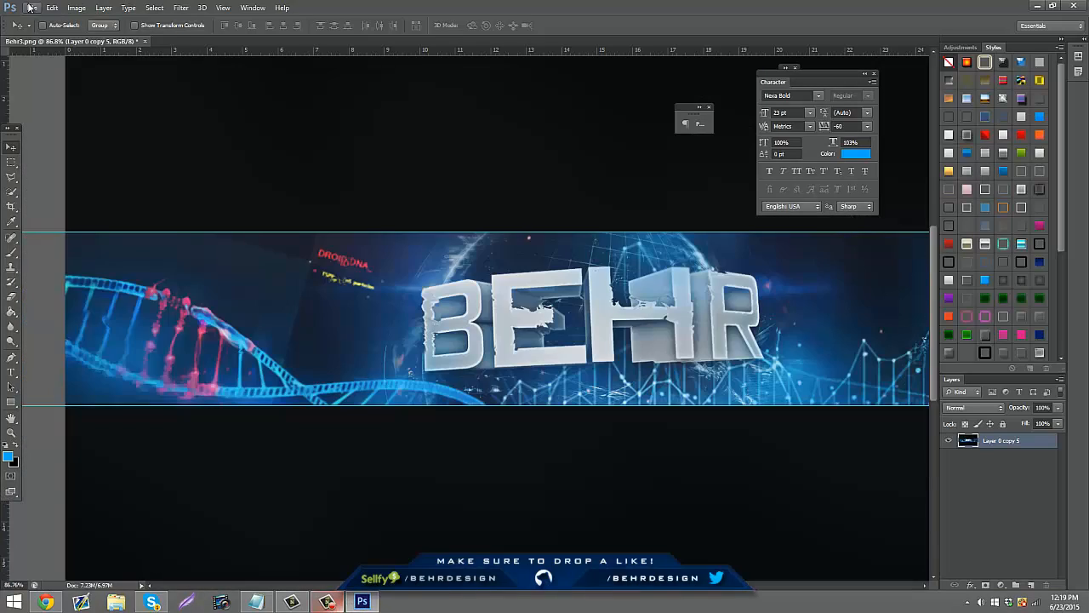
pyautogui.click(31, 7)
pyautogui.click(41, 30)
pyautogui.write('Behr')
pyautogui.press('Down')
pyautogui.press('Down')
pyautogui.press('Down')
pyautogui.press('Down')
pyautogui.press('Down')
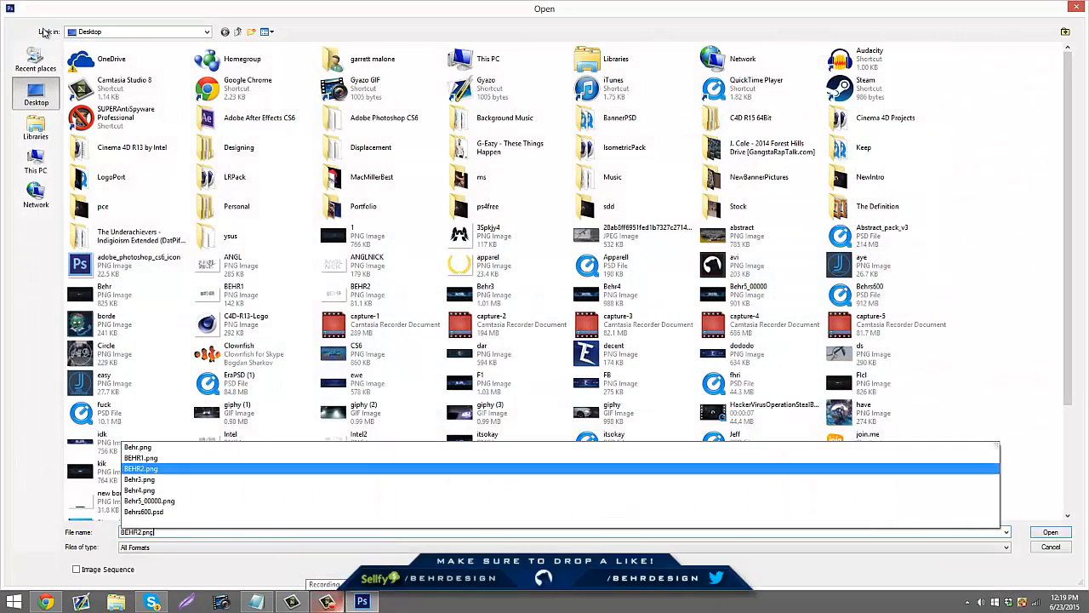
pyautogui.press('Down')
pyautogui.press('Return')
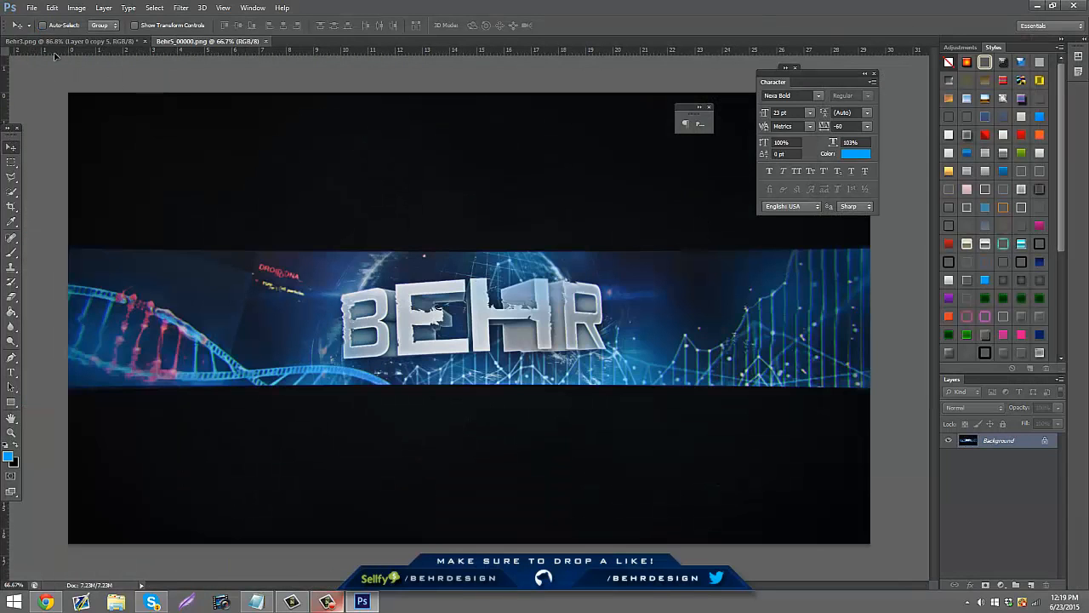
# Copy the rendered banner into the Behr3.png document and toggle its layer's visibility to compare the grading with the original
pyautogui.moveTo(57, 45); pyautogui.dragTo(354, 315)
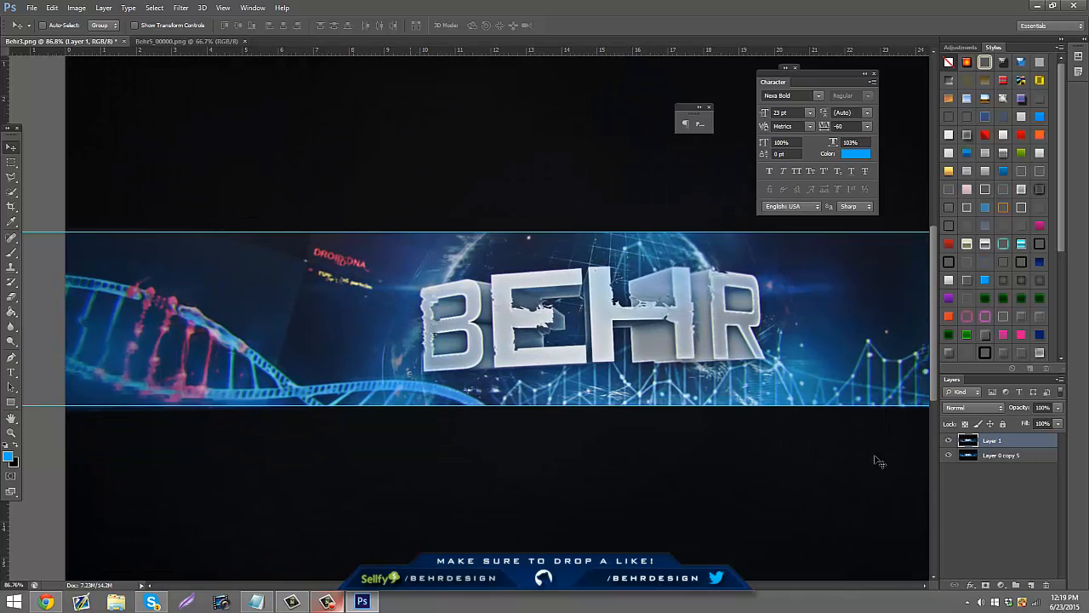
pyautogui.click(948, 441)
pyautogui.click(948, 442)
pyautogui.click(948, 442)
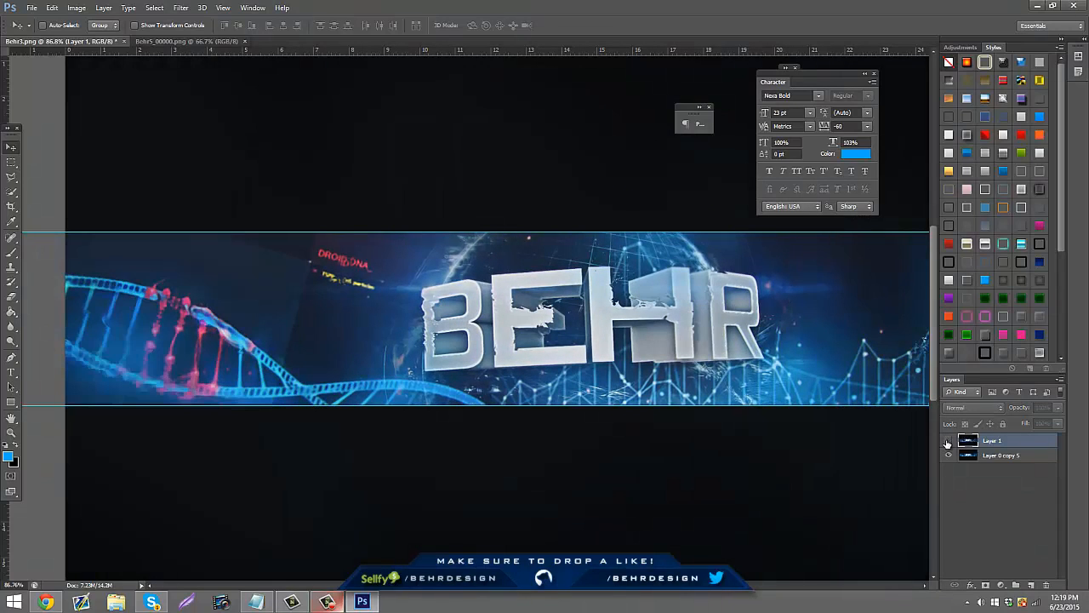
pyautogui.click(948, 441)
pyautogui.click(948, 442)
pyautogui.click(948, 442)
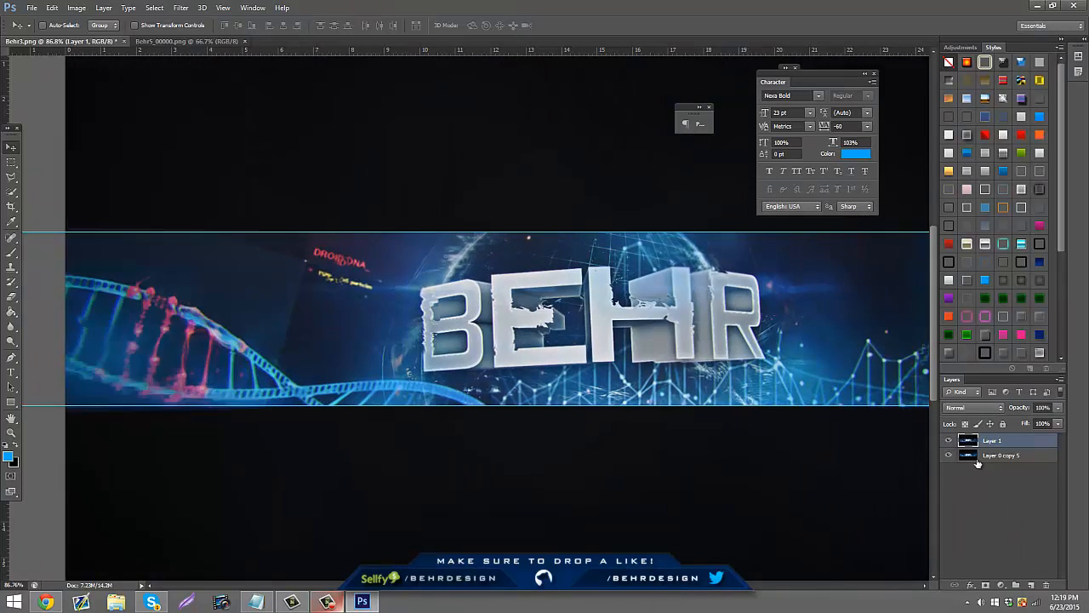
pyautogui.click(1057, 423)
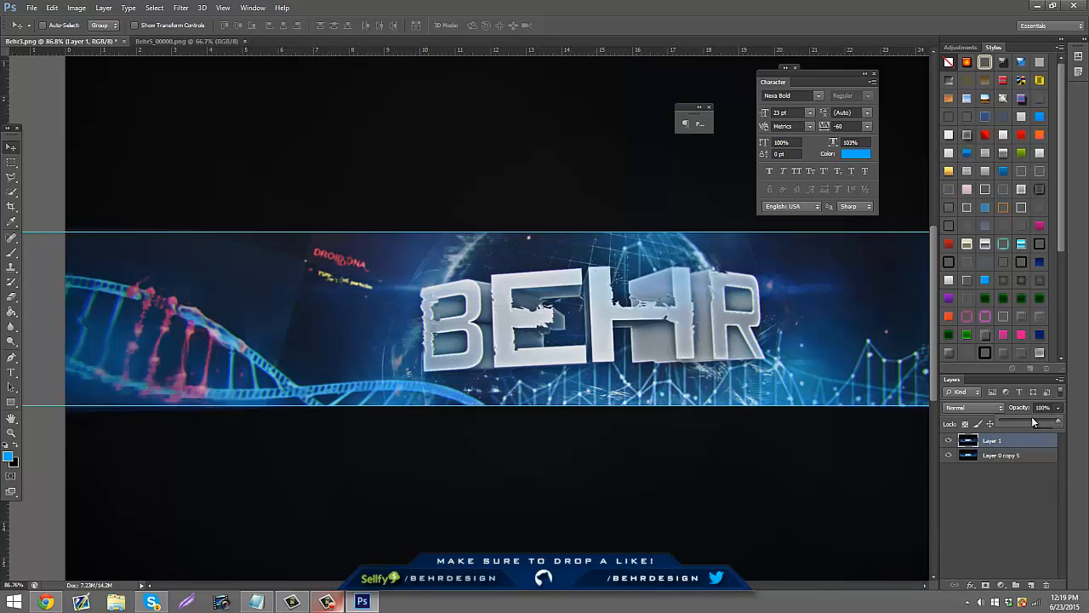
pyautogui.click(1033, 422)
pyautogui.moveTo(1052, 418); pyautogui.dragTo(1077, 416)
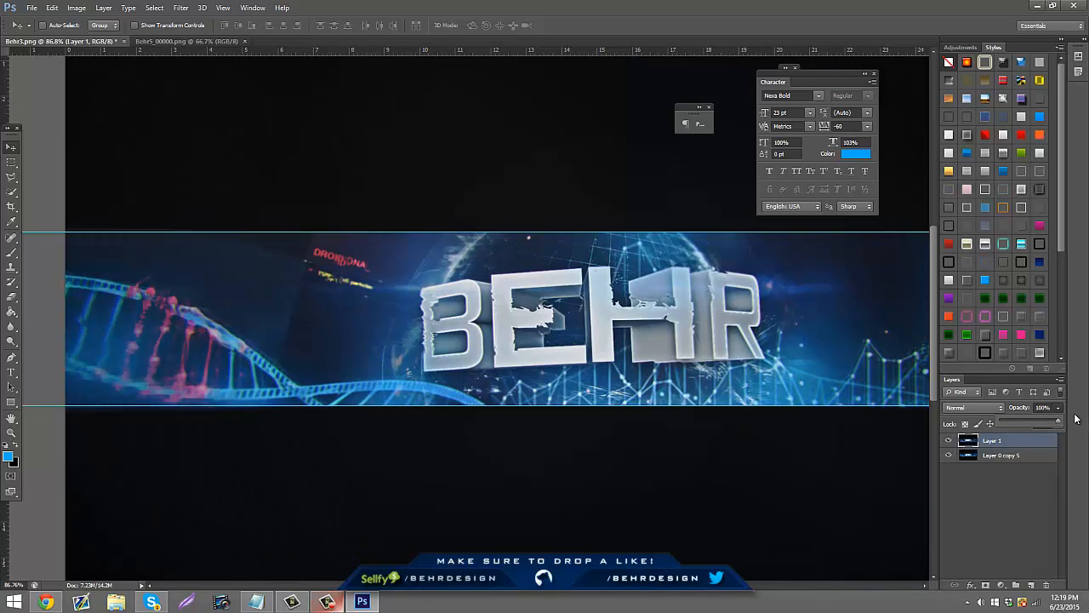
# Close the Behr3.png document without saving its changes
pyautogui.click(11, 433)
pyautogui.moveTo(502, 404); pyautogui.dragTo(382, 214)
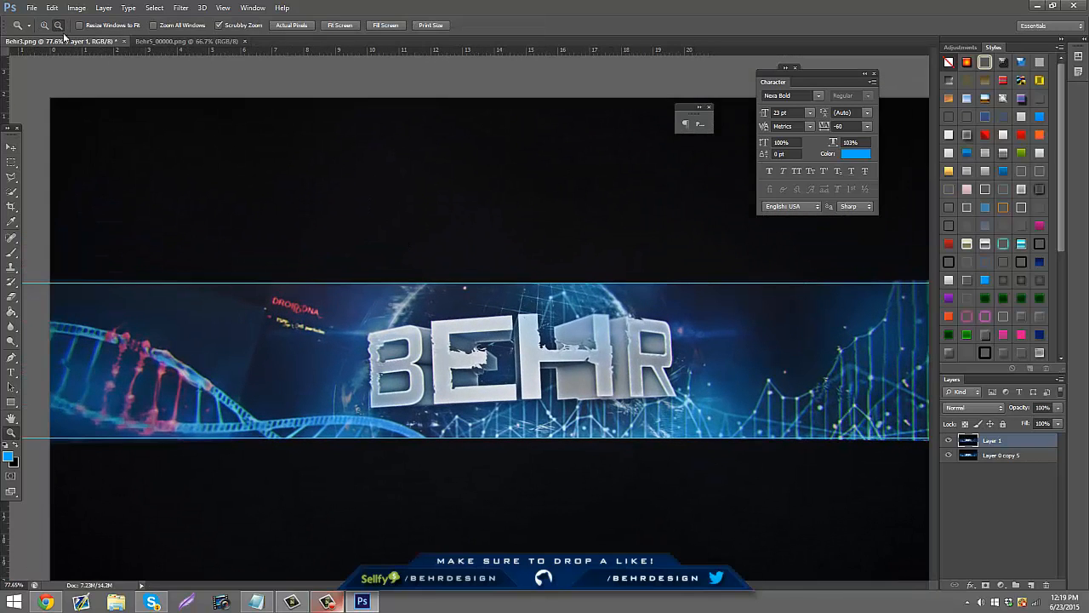
pyautogui.click(122, 45)
pyautogui.click(538, 224)
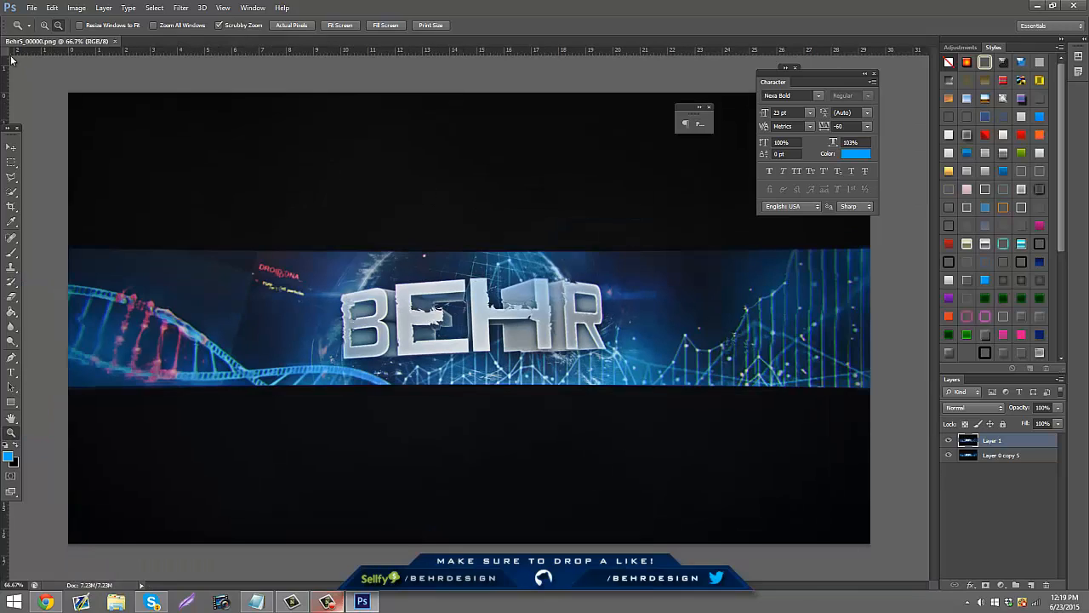
# Open Twitter Template.psd from the Mine folder inside the Designing folder on the Desktop
pyautogui.click(32, 7)
pyautogui.click(34, 31)
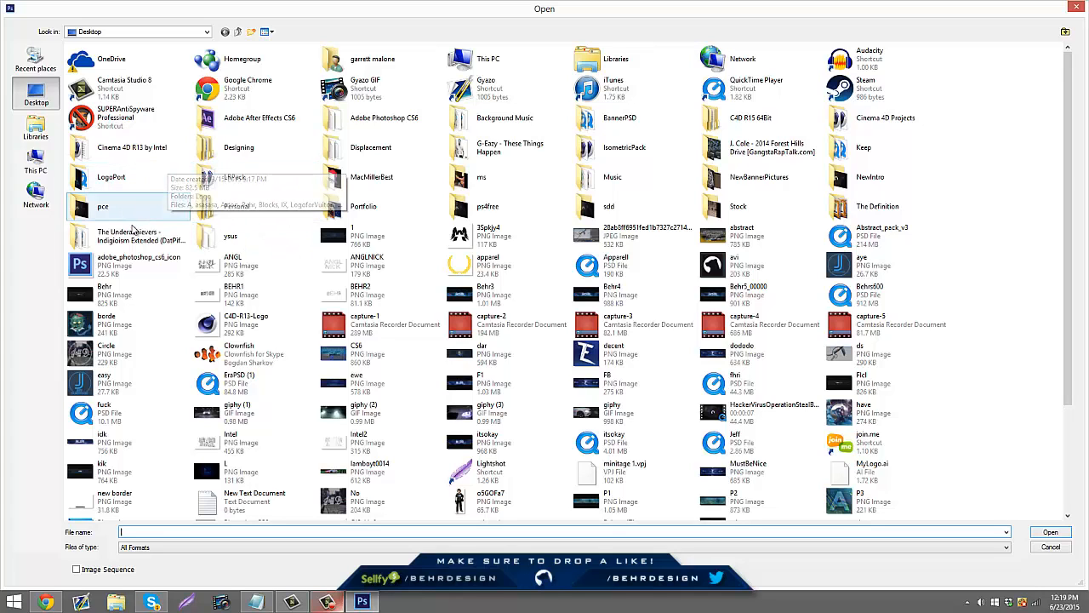
pyautogui.doubleClick(228, 152)
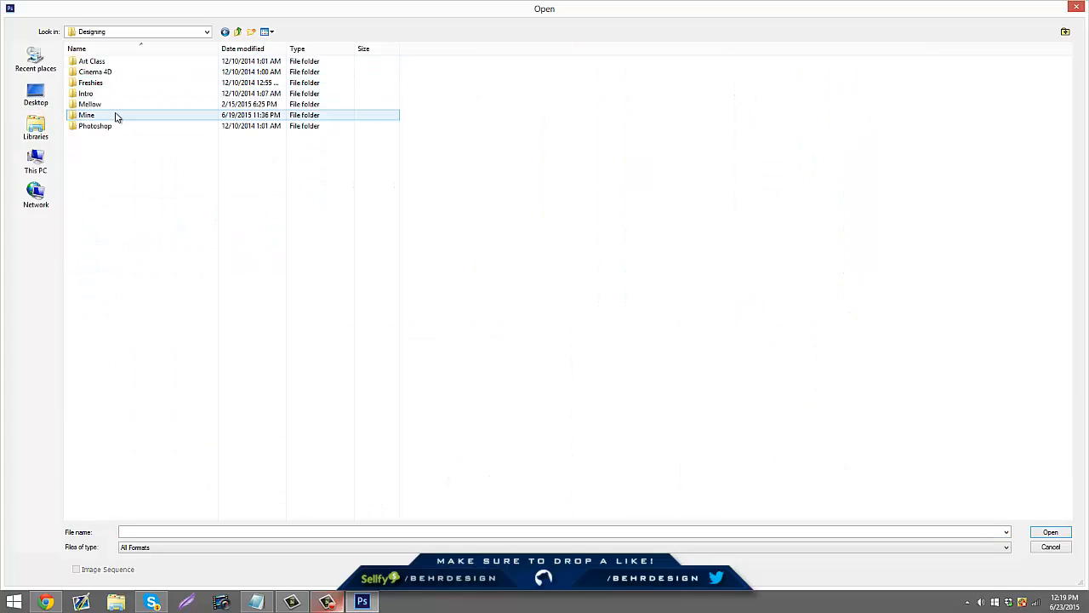
pyautogui.doubleClick(115, 116)
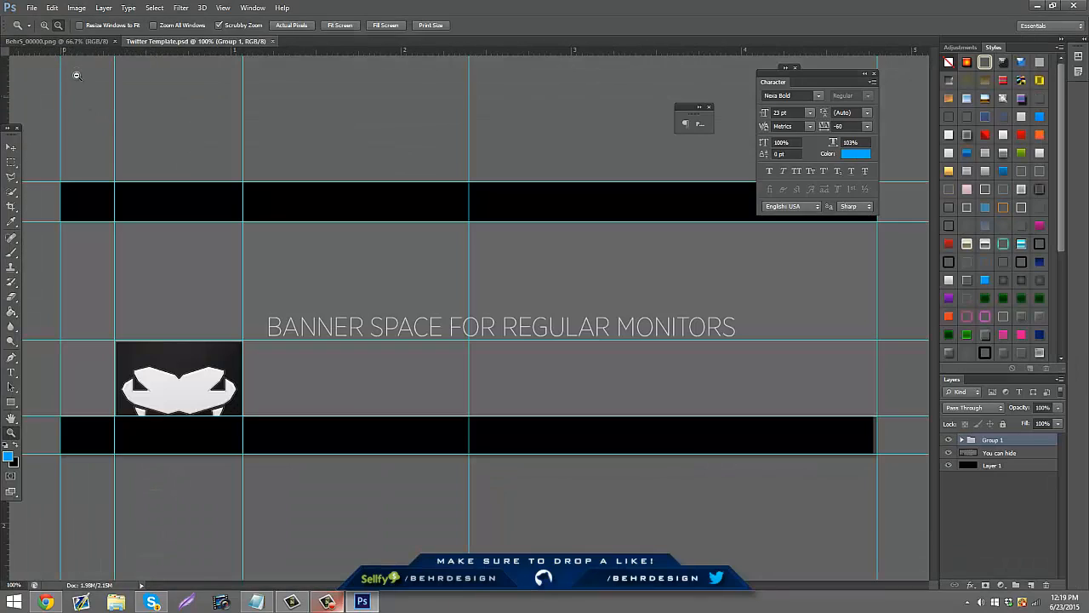
# Copy the banner from Behr5_00000.png into Twitter Template.psd, fit it over the banner area and place its layer beneath Group 1
pyautogui.click(34, 42)
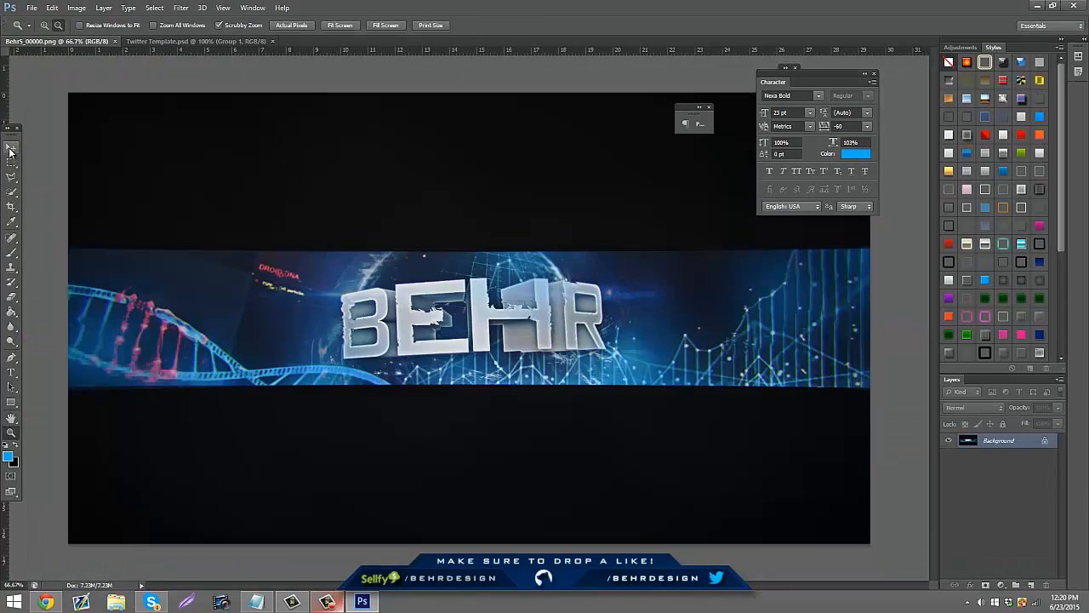
pyautogui.press('v')
pyautogui.moveTo(152, 43); pyautogui.dragTo(383, 270)
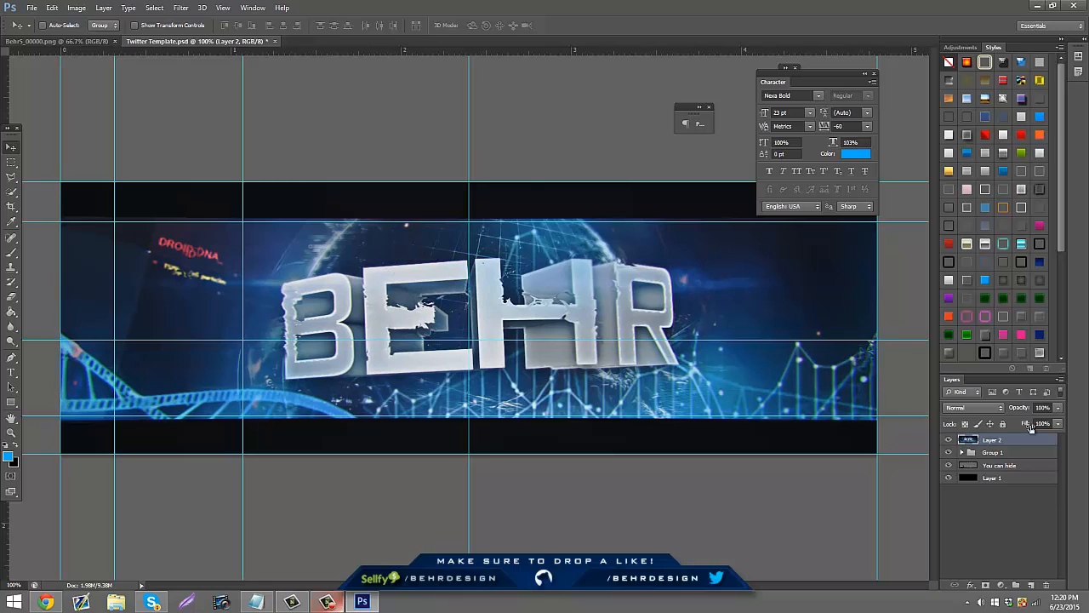
pyautogui.moveTo(1007, 439); pyautogui.dragTo(990, 462)
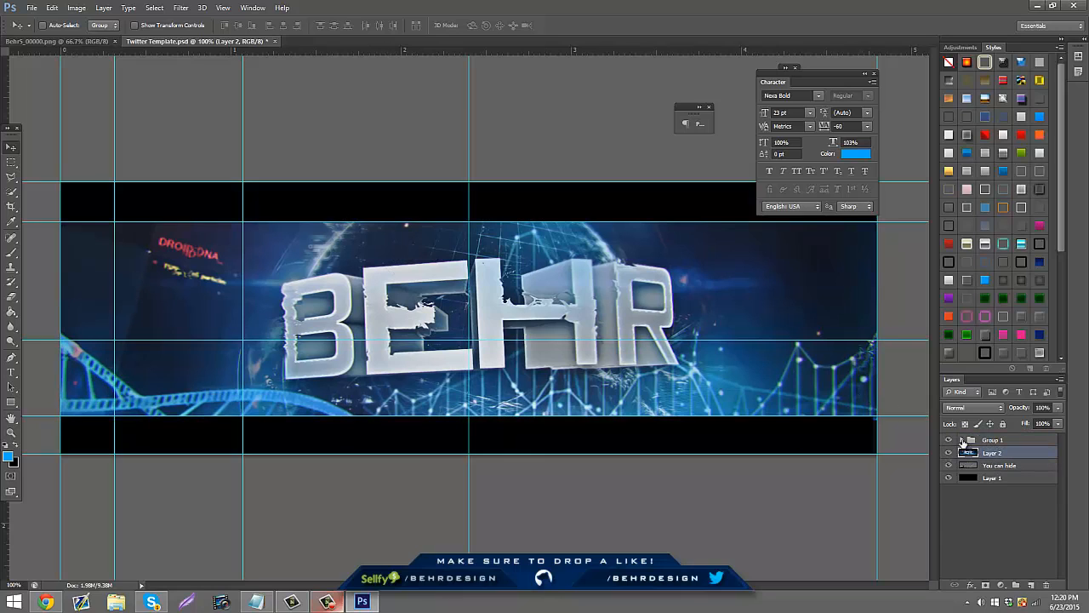
# Duplicate the banner layer, clip the copy to Shape 1 inside Group 1 and shift it upward within the upper strip
pyautogui.click(962, 441)
pyautogui.click(999, 457)
pyautogui.click(991, 496)
pyautogui.hotkey('ctrl', 'j')
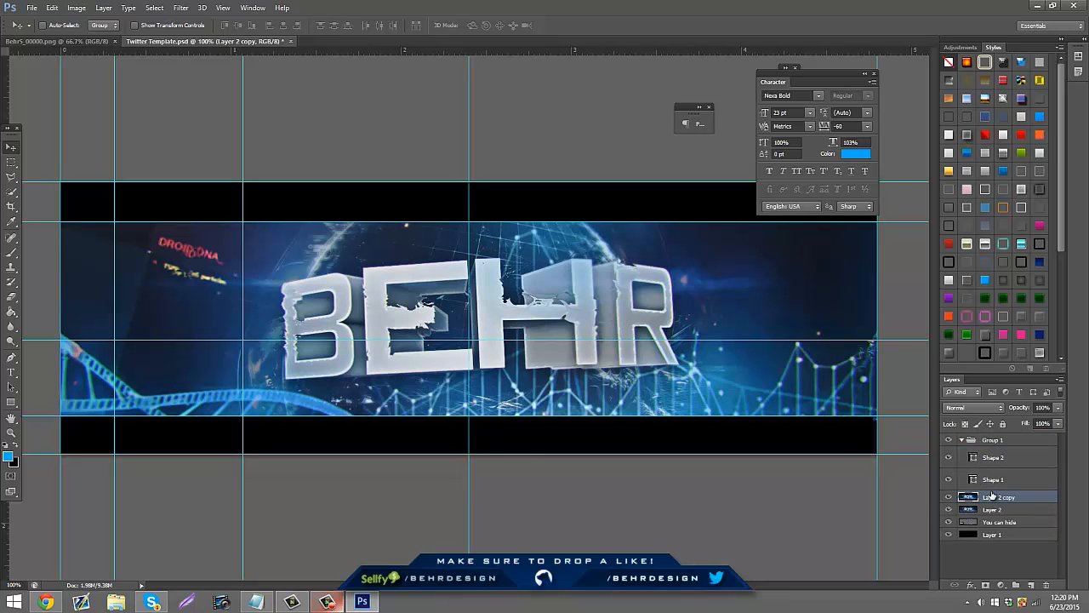
pyautogui.moveTo(992, 496); pyautogui.dragTo(994, 469)
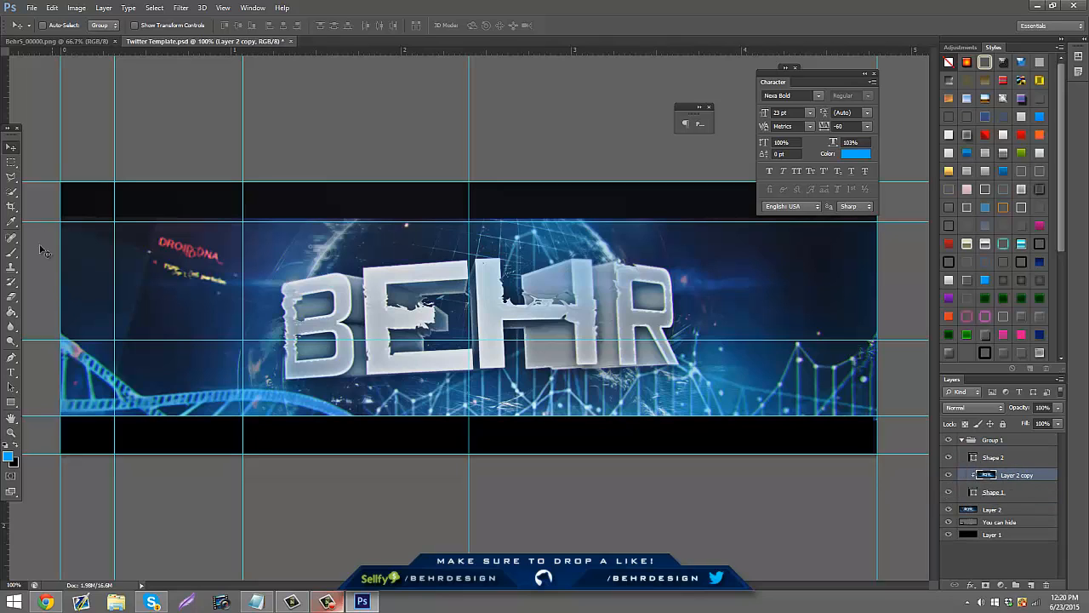
pyautogui.moveTo(554, 351); pyautogui.dragTo(583, 213)
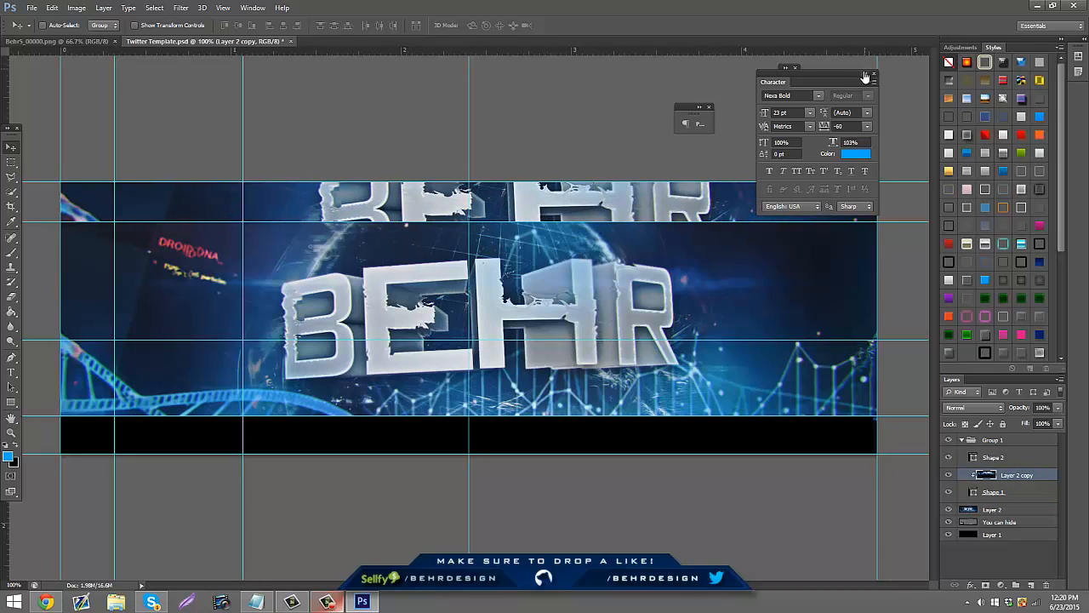
# Apply a Gaussian Blur to the banner copy clipped to Shape 1 and lower its opacity to 47%
pyautogui.click(864, 77)
pyautogui.click(180, 7)
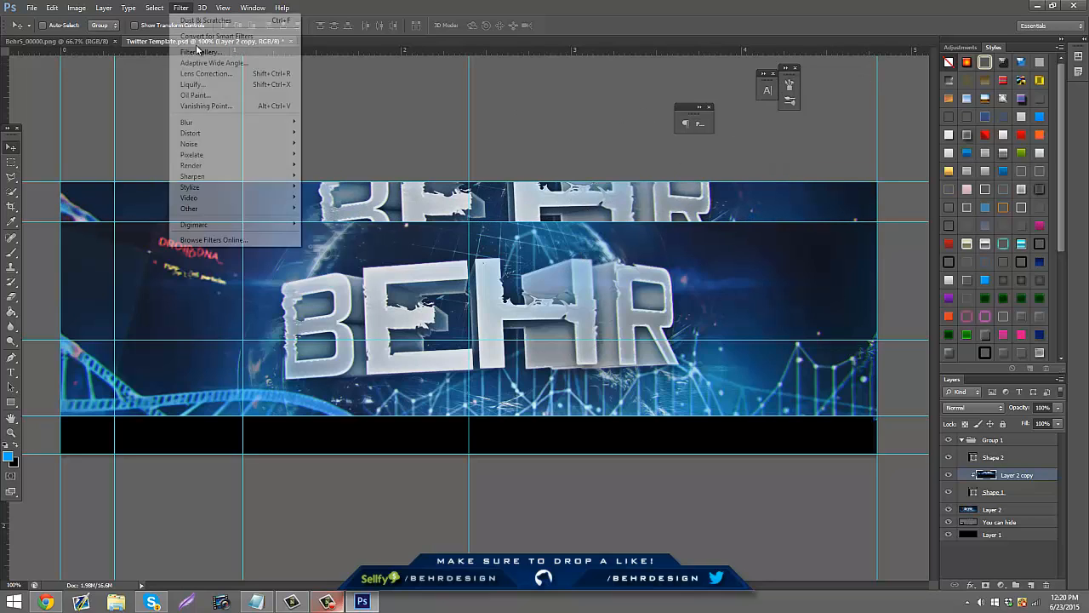
pyautogui.moveTo(204, 127)
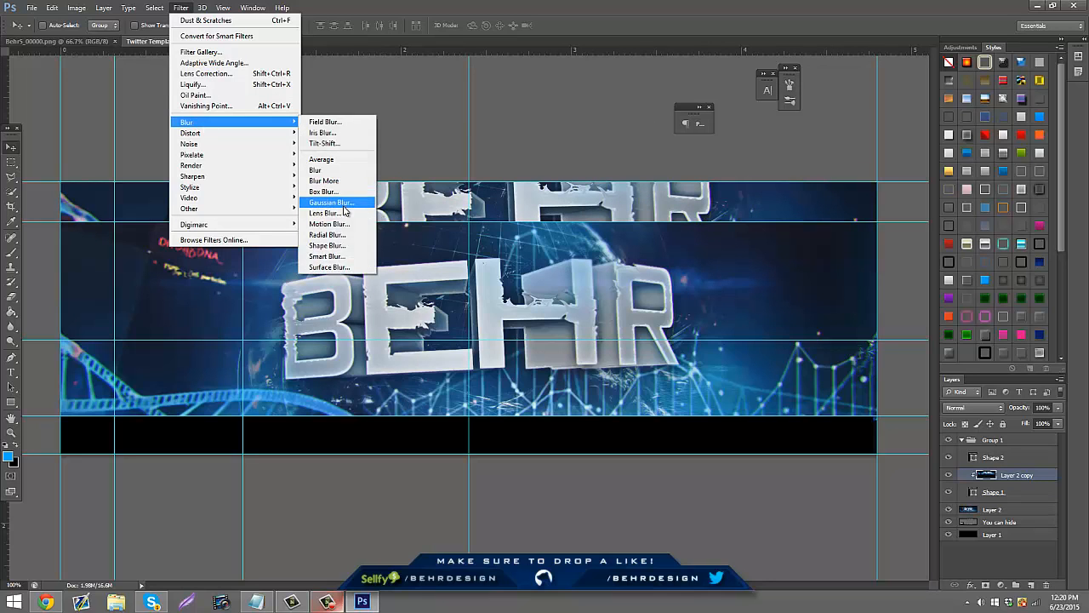
pyautogui.click(340, 205)
pyautogui.click(624, 161)
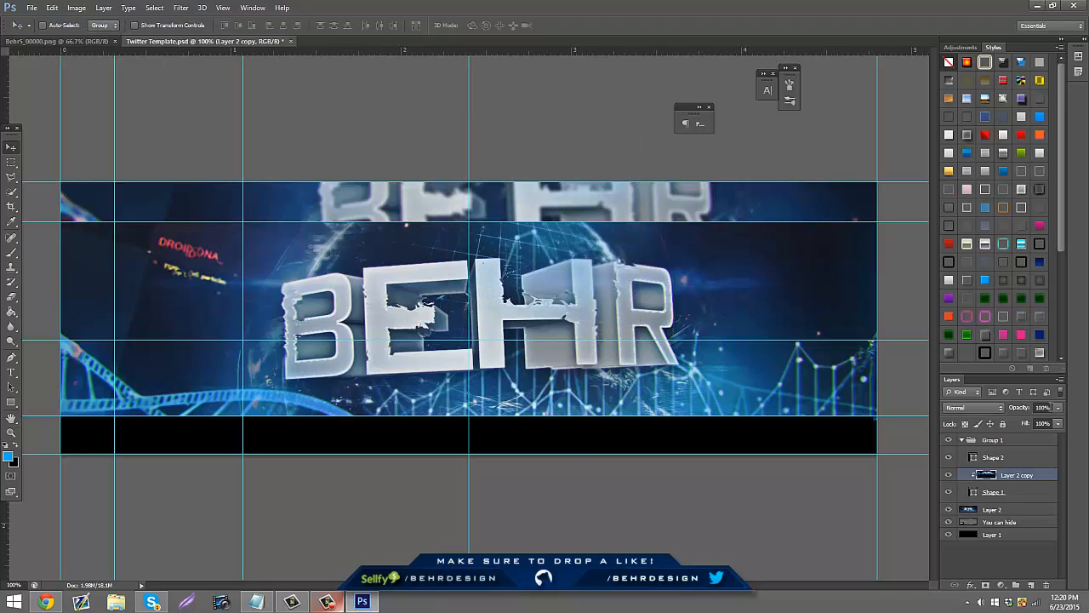
pyautogui.click(1058, 408)
pyautogui.moveTo(1058, 421); pyautogui.dragTo(1027, 419)
# Duplicate the blurred banner copy, clip the duplicate to Shape 2 and shift it down to fill the lower strip
pyautogui.hotkey('ctrl', 'j')
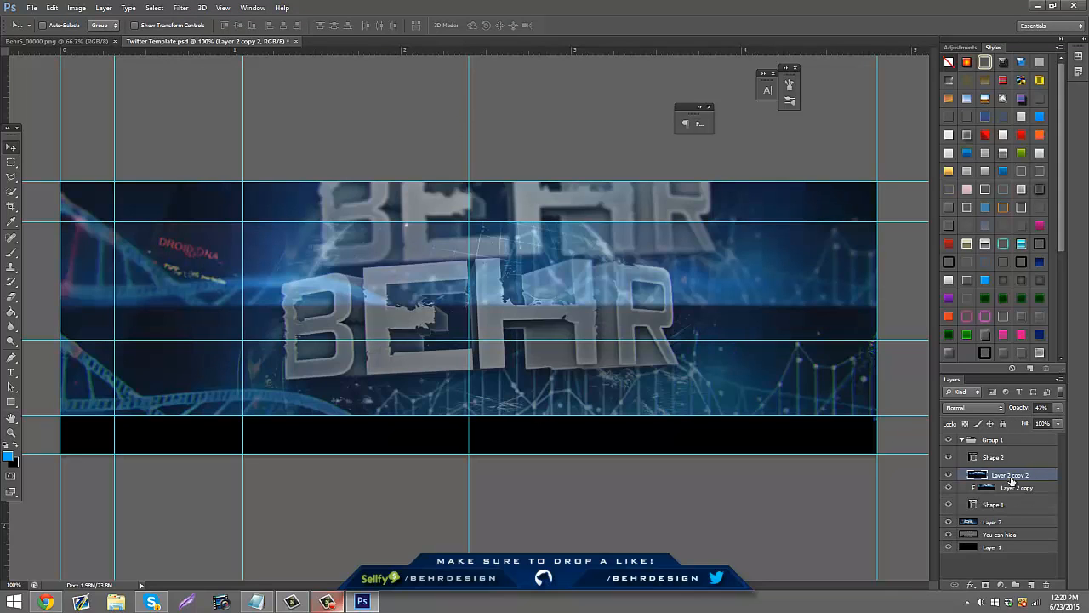
pyautogui.moveTo(1013, 477); pyautogui.dragTo(1013, 448)
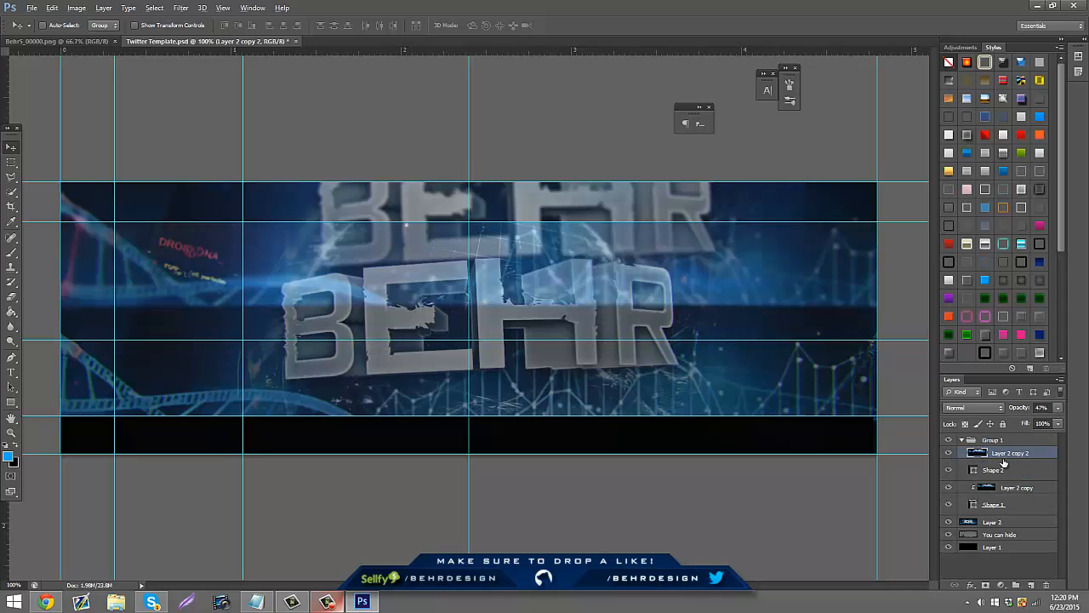
pyautogui.keyDown('alt'); pyautogui.click(1004, 462); pyautogui.keyUp('alt')
pyautogui.moveTo(674, 302); pyautogui.dragTo(645, 476)
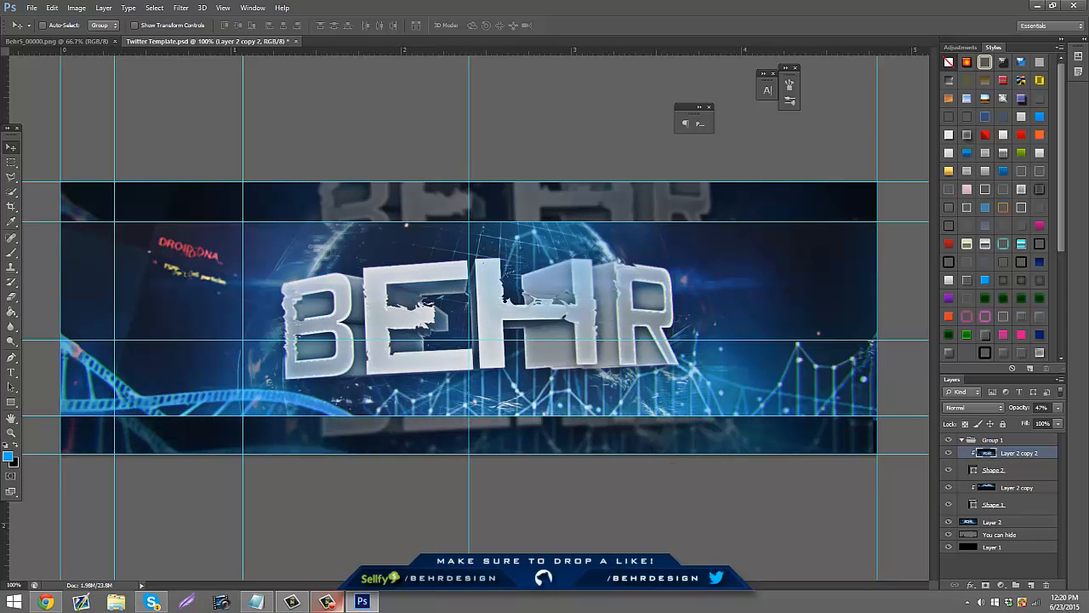
# Hide the guides and set the banner copy clipped to Shape 2 to 47% opacity
pyautogui.moveTo(882, 422); pyautogui.dragTo(878, 412)
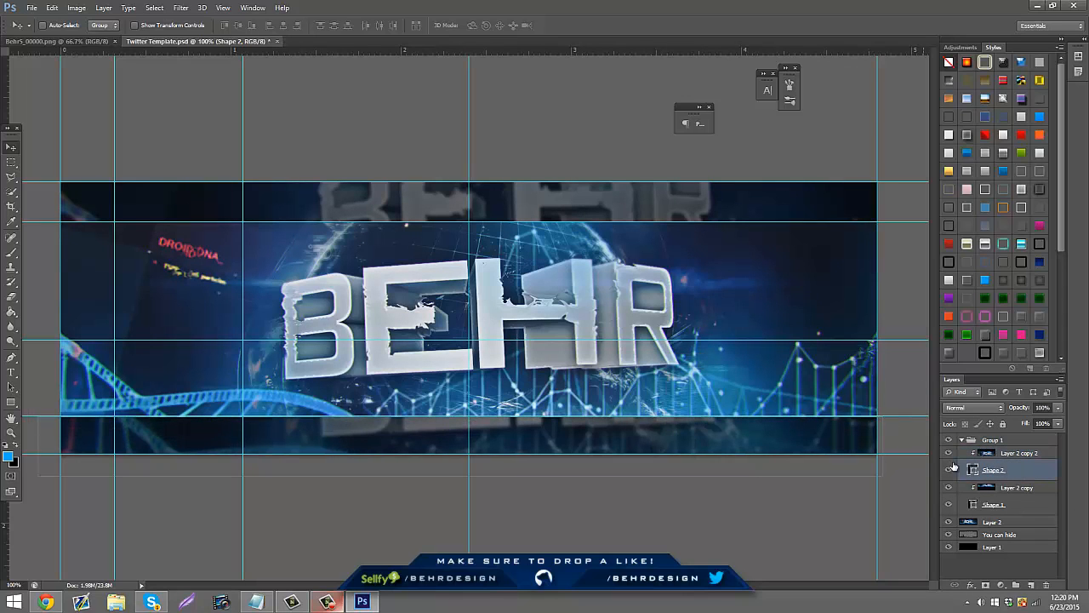
pyautogui.click(1022, 455)
pyautogui.hotkey('ctrl', 'h')
pyautogui.press('4')
pyautogui.press('7')
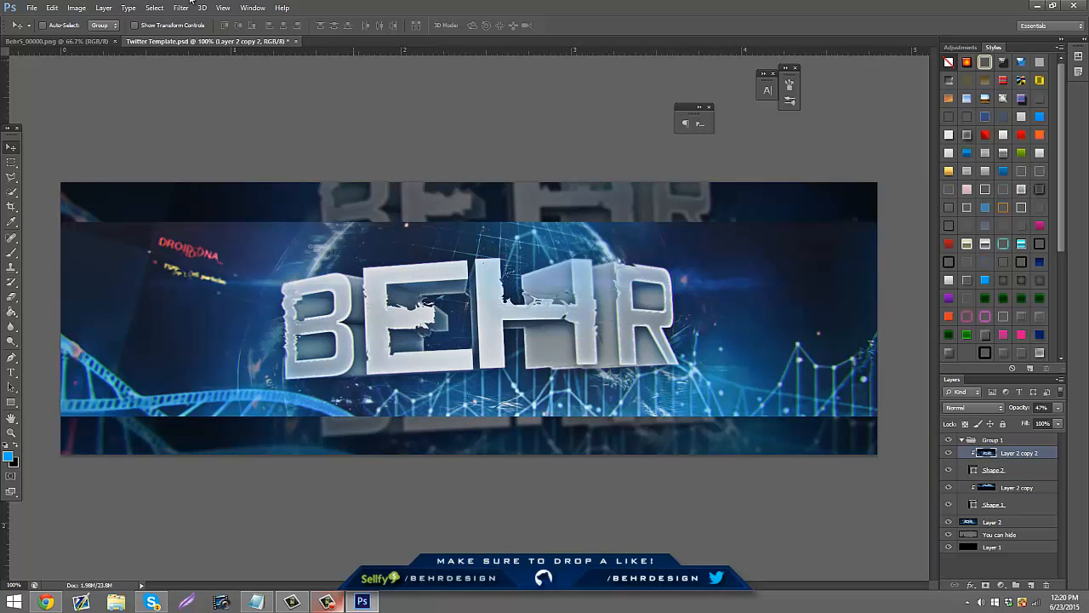
# Save the Twitter header to the Desktop in PNG format with the file name Behr
pyautogui.click(32, 7)
pyautogui.click(59, 139)
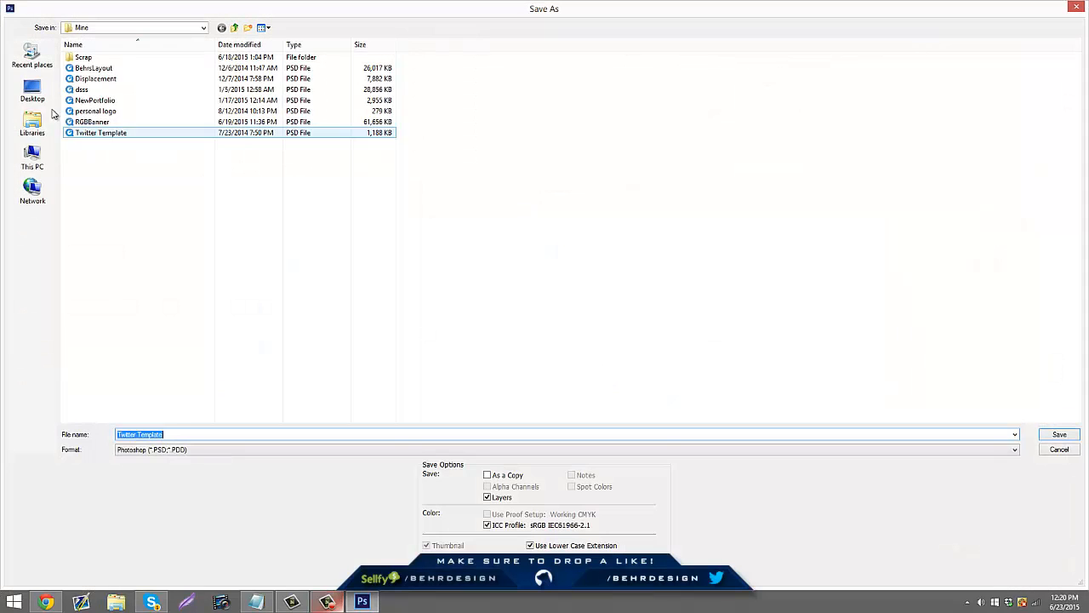
pyautogui.click(34, 92)
pyautogui.click(208, 450)
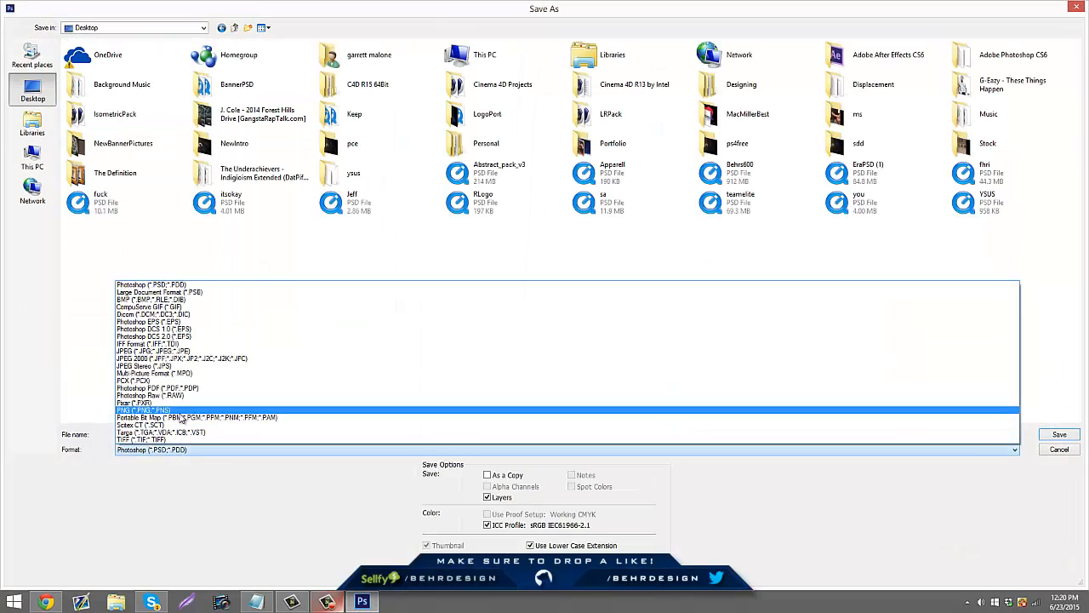
pyautogui.click(181, 412)
pyautogui.click(178, 434)
pyautogui.write('Behr')
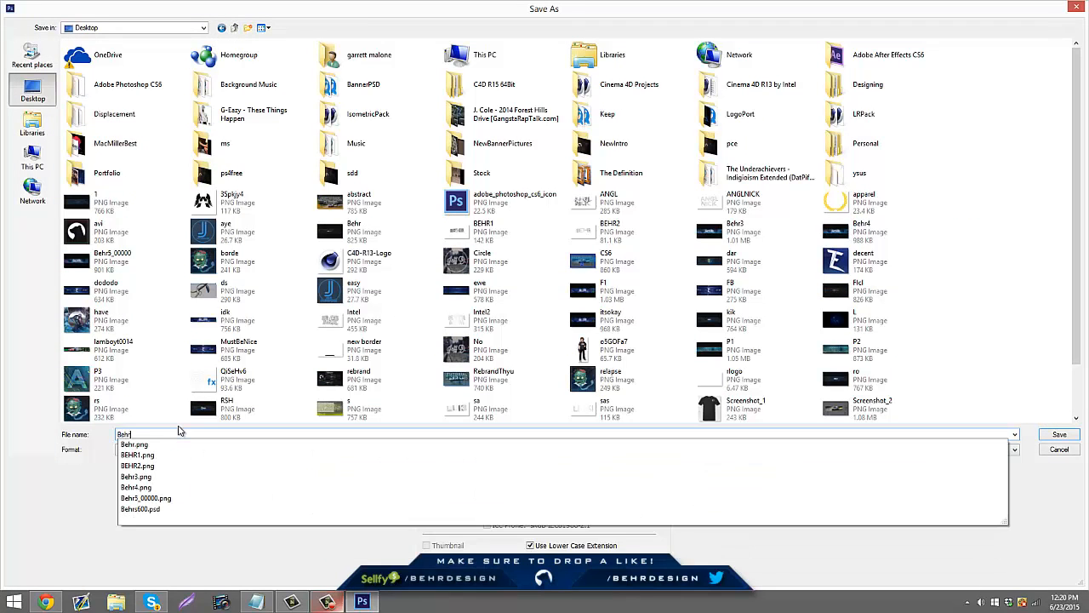
pyautogui.press('Return')
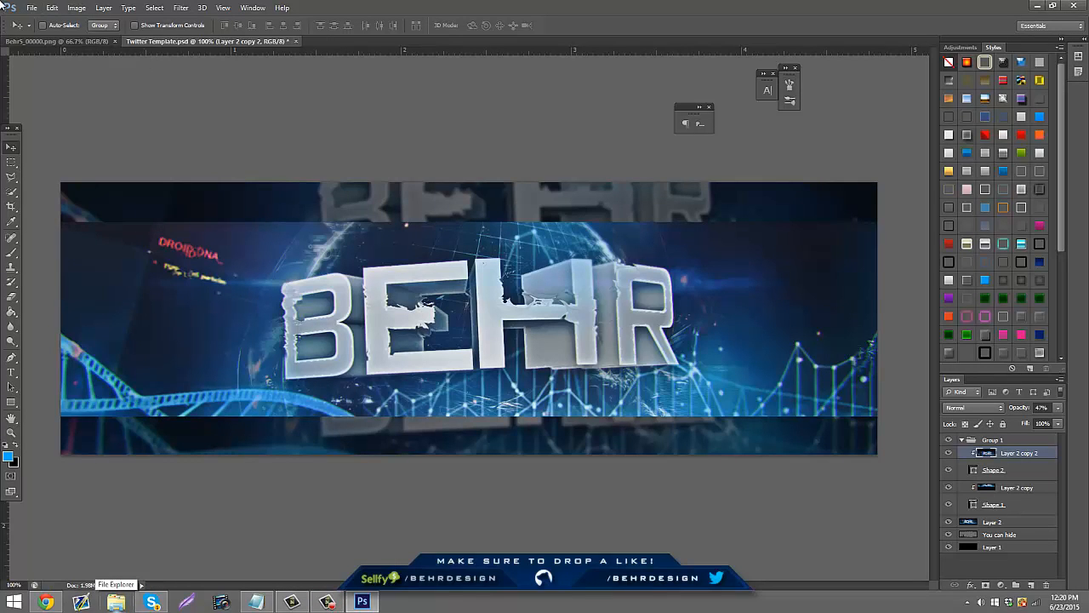
# Create a new 500 × 500 pixel RGB document at 72 pixels/inch with a white background
pyautogui.click(34, 10)
pyautogui.click(39, 21)
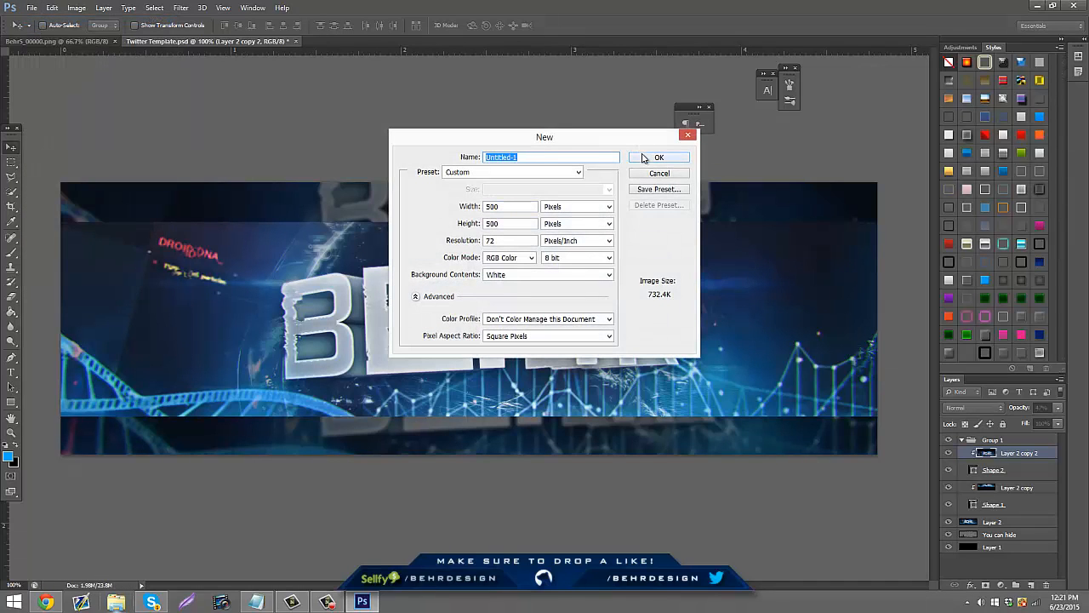
pyautogui.click(644, 158)
# Copy the banner from Behr5_00000.png into the new square document and shift it across the canvas
pyautogui.click(44, 42)
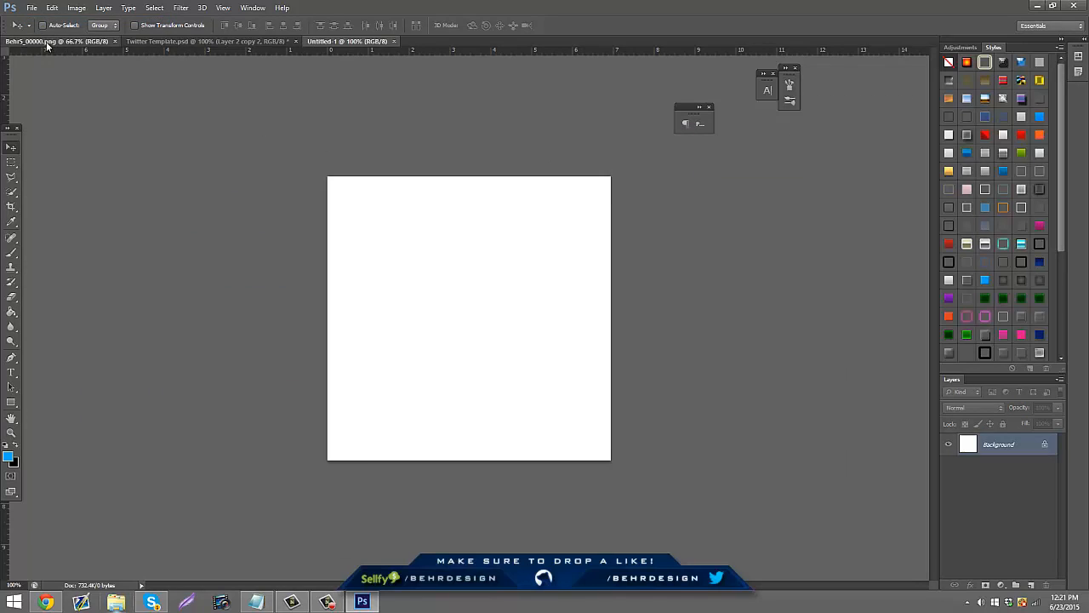
pyautogui.moveTo(286, 175); pyautogui.dragTo(810, 591)
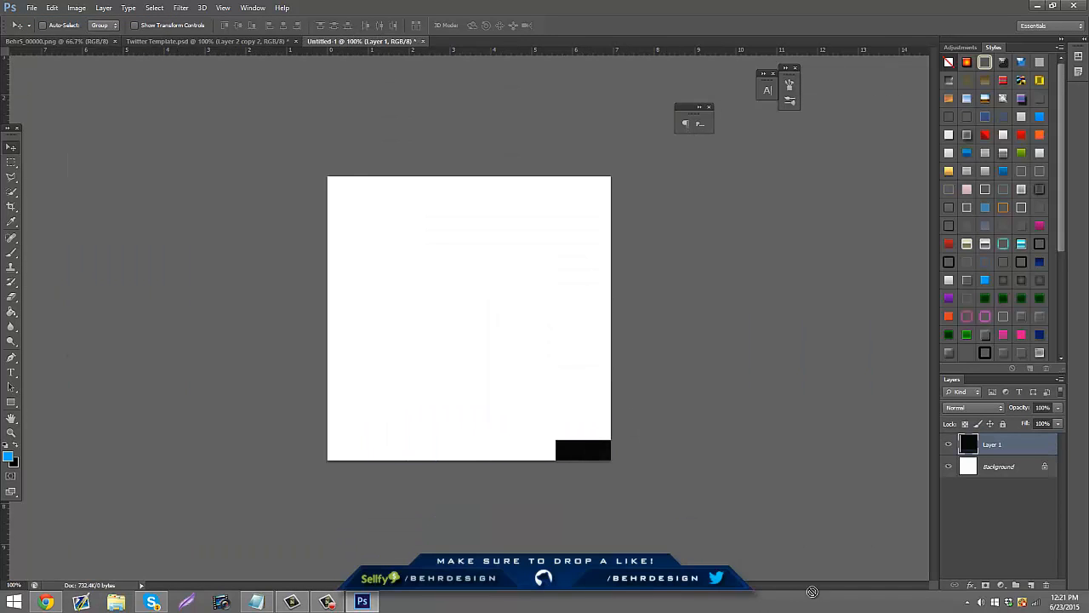
pyautogui.hotkey('ctrl', 'z')
pyautogui.moveTo(609, 420); pyautogui.dragTo(853, 550)
pyautogui.moveTo(651, 432); pyautogui.dragTo(770, 536)
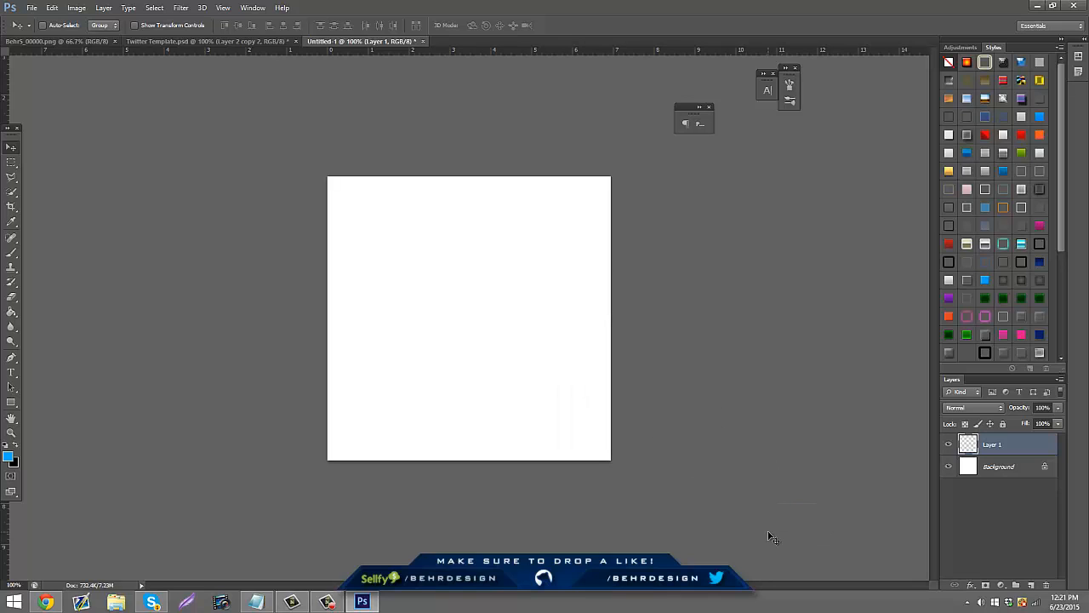
# Enlarge the copied banner to about 204% and position its DROID DNA lettering over the square canvas
pyautogui.hotkey('ctrl', 't')
pyautogui.moveTo(722, 432); pyautogui.dragTo(41, 158)
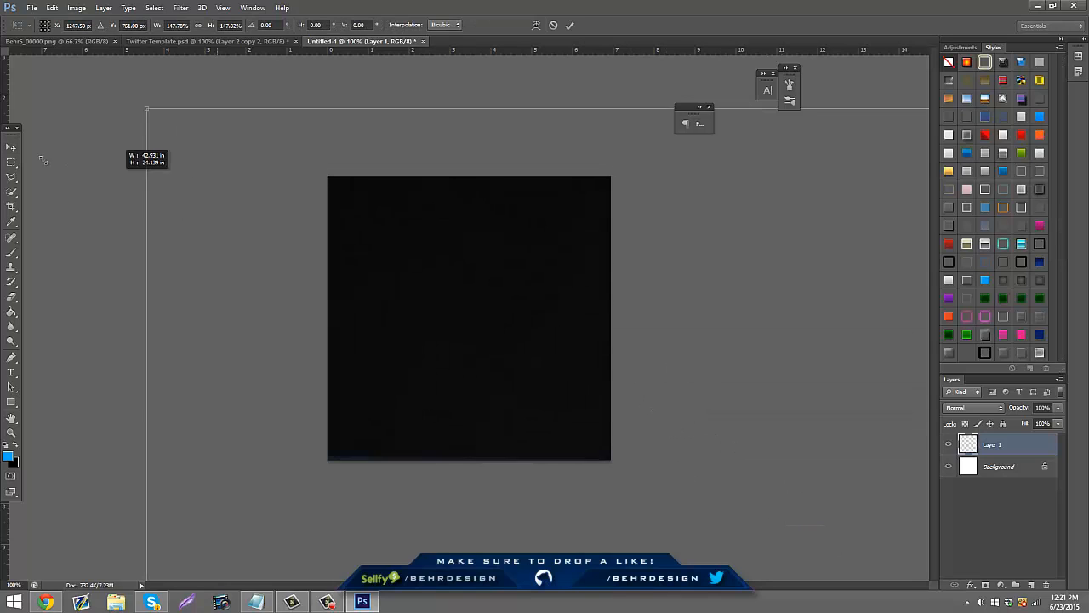
pyautogui.moveTo(300, 192); pyautogui.dragTo(854, 486)
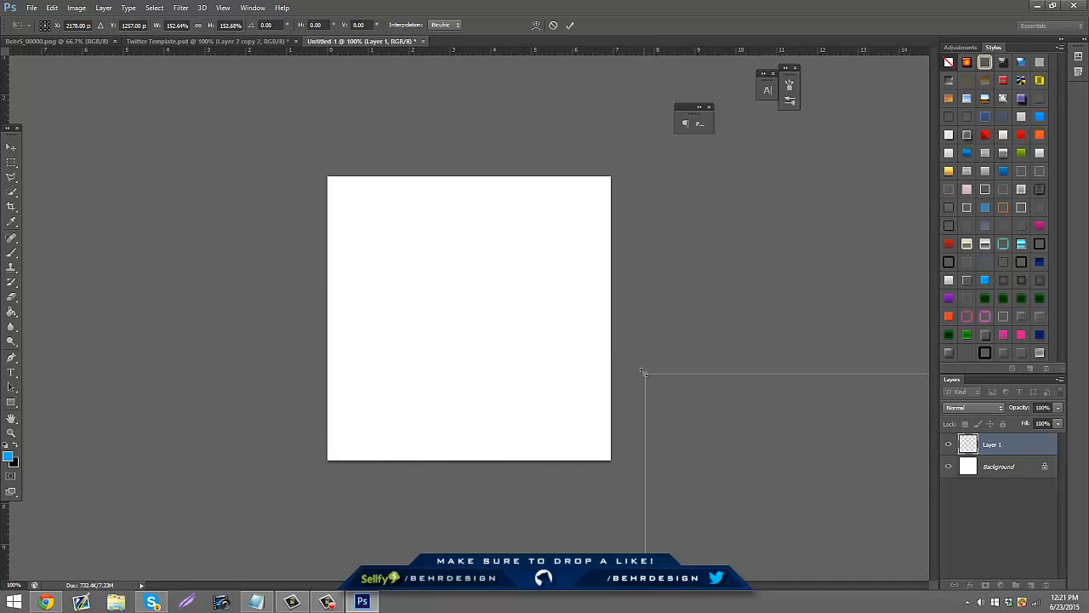
pyautogui.moveTo(644, 373); pyautogui.dragTo(27, 64)
pyautogui.moveTo(715, 374); pyautogui.dragTo(437, 129)
pyautogui.moveTo(581, 281); pyautogui.dragTo(469, 43)
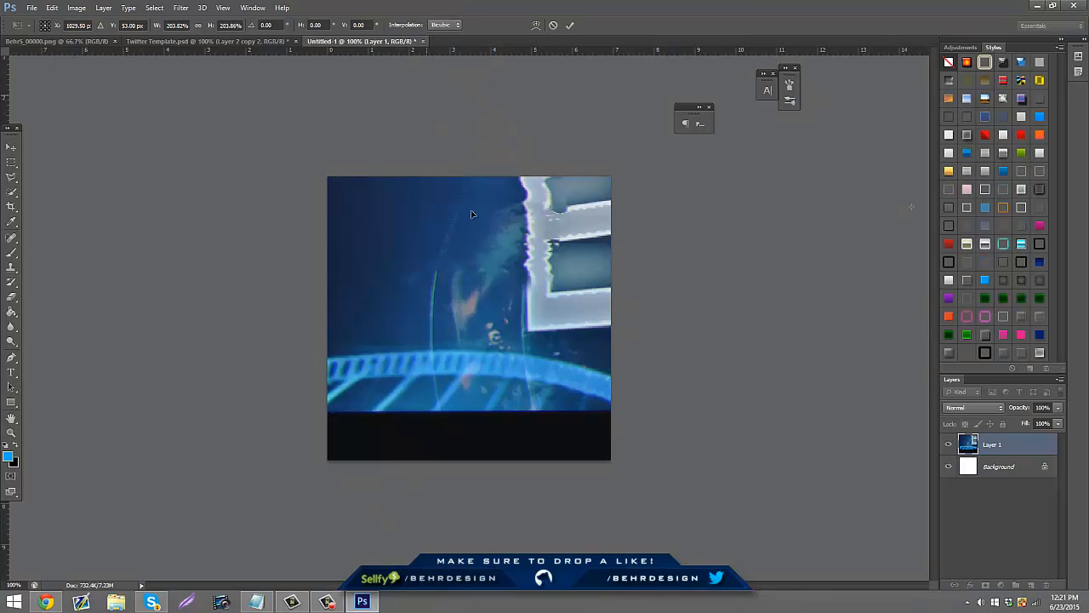
pyautogui.moveTo(473, 215); pyautogui.dragTo(562, 233)
pyautogui.click(11, 146)
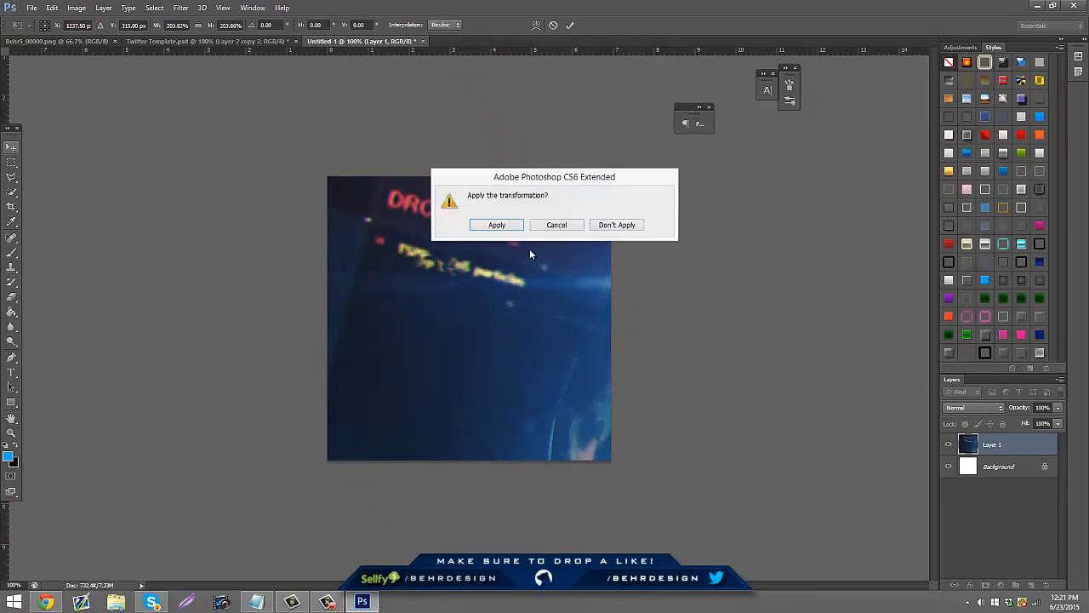
pyautogui.click(509, 225)
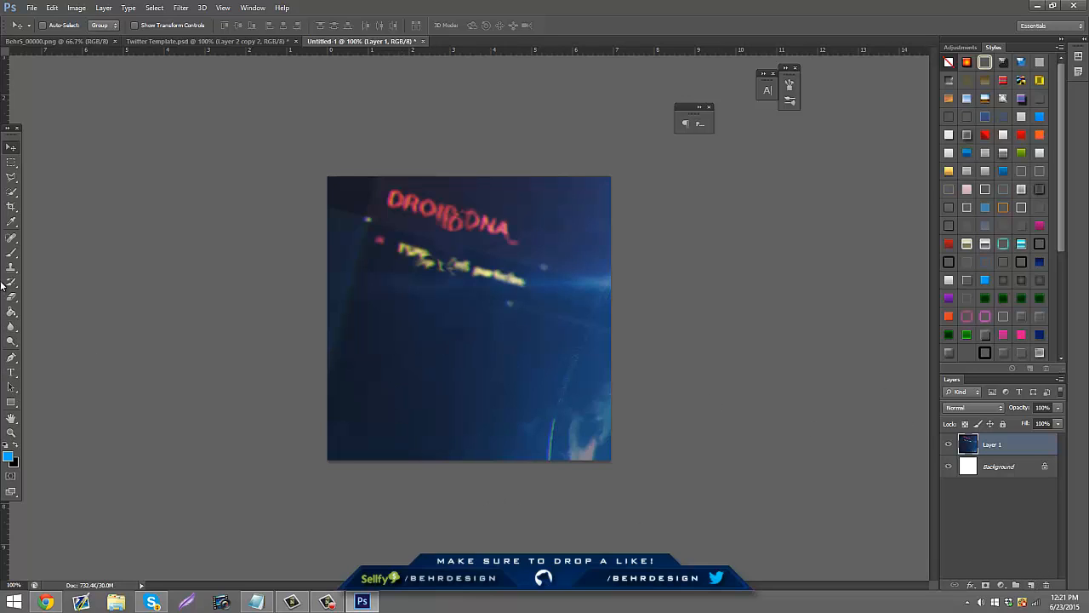
# Try white brushwork and a preset layer style on the enlarged banner layer, and delete the layer
pyautogui.click(10, 253)
pyautogui.click(6, 446)
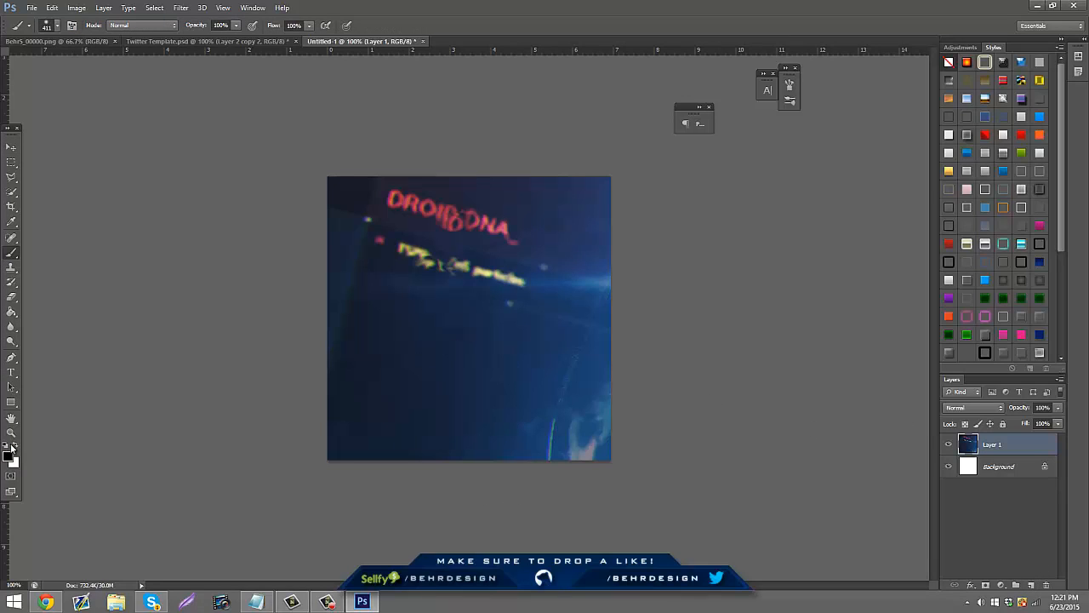
pyautogui.click(14, 445)
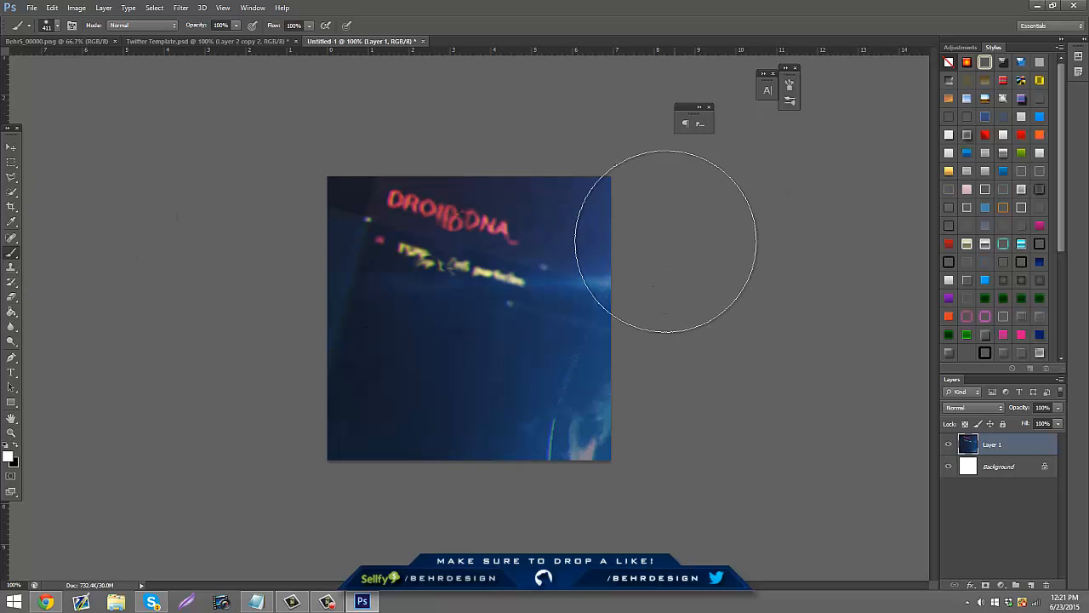
pyautogui.moveTo(666, 241)
pyautogui.mouseDown()
pyautogui.moveTo(607, 463)
pyautogui.moveTo(287, 530)
pyautogui.moveTo(244, 518)
pyautogui.moveTo(263, 168)
pyautogui.moveTo(477, 114)
pyautogui.moveTo(630, 136)
pyautogui.mouseUp()
pyautogui.click(970, 138)
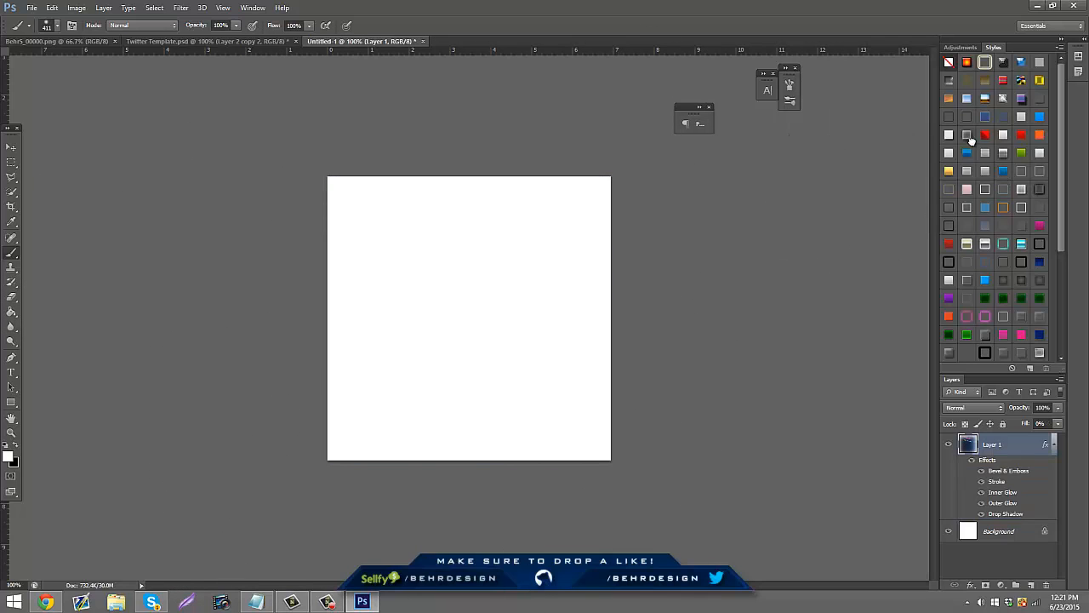
pyautogui.click(1046, 586)
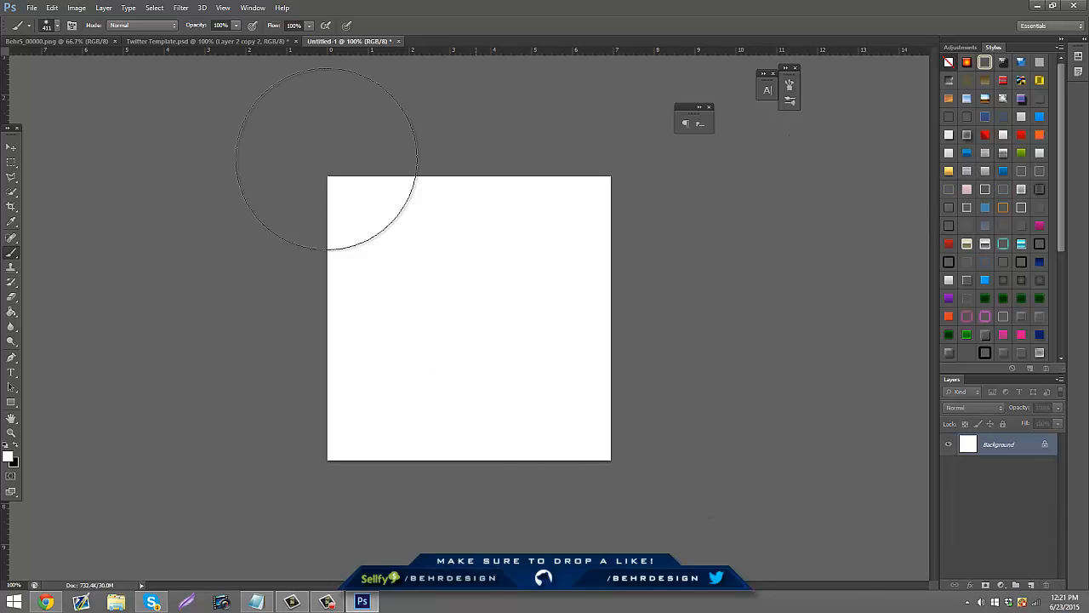
# Copy the Layer 2 banner from Twitter Template.psd into the Untitled-1 square document
pyautogui.click(170, 41)
pyautogui.click(11, 147)
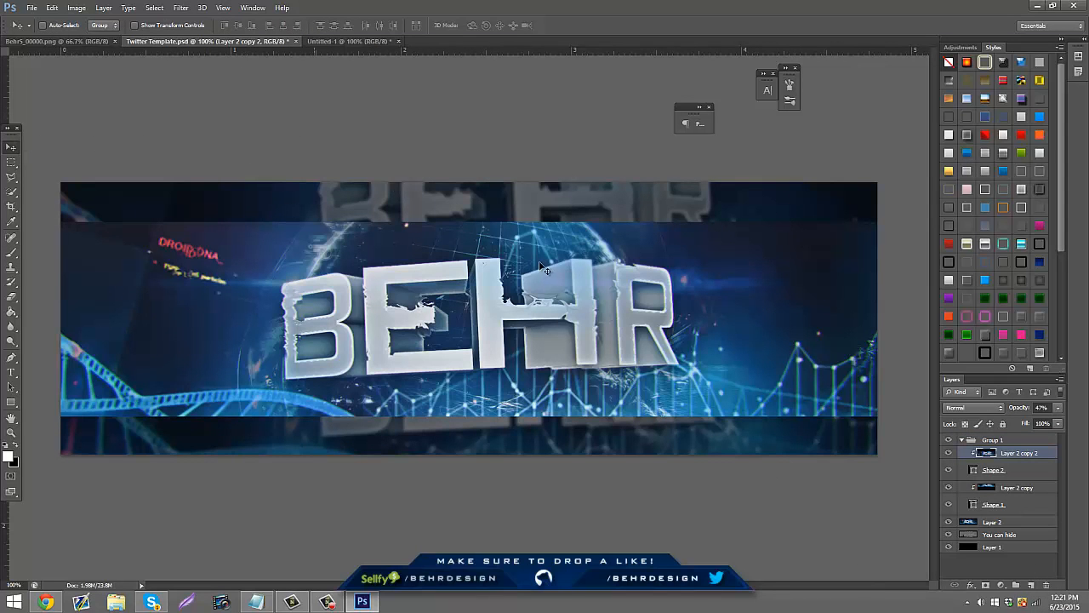
pyautogui.click(976, 522)
pyautogui.moveTo(463, 365); pyautogui.dragTo(764, 469)
# Enlarge the copied banner to about 197% and position its DNA strand diagonally across the square canvas
pyautogui.hotkey('ctrl', 't')
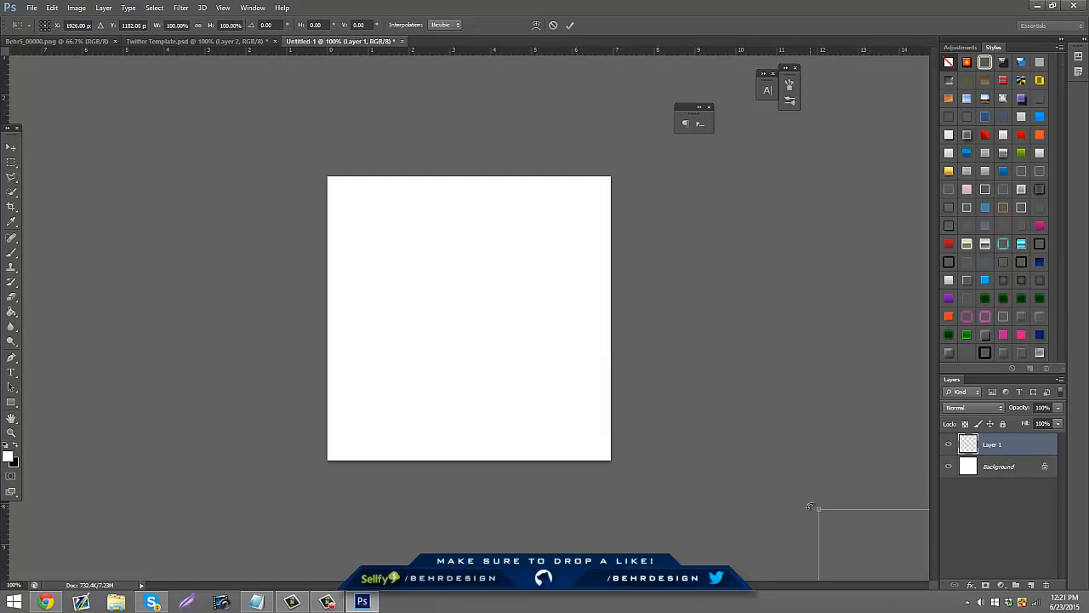
pyautogui.moveTo(818, 509); pyautogui.dragTo(3, 50)
pyautogui.moveTo(209, 143); pyautogui.dragTo(578, 513)
pyautogui.moveTo(372, 420); pyautogui.dragTo(9, 254)
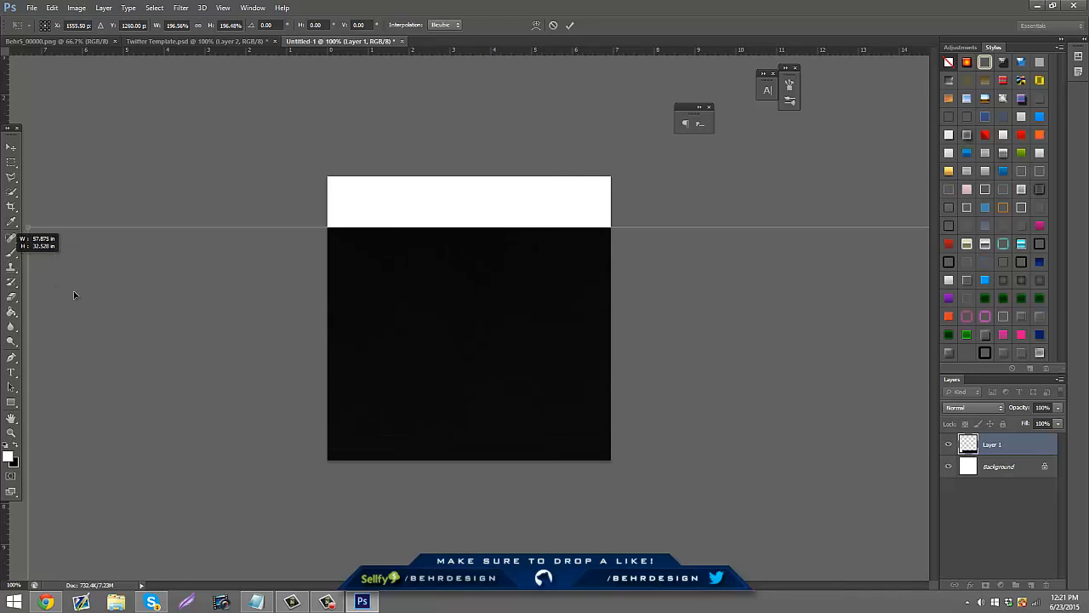
pyautogui.moveTo(344, 474); pyautogui.dragTo(343, 183)
pyautogui.moveTo(577, 410); pyautogui.dragTo(638, 157)
pyautogui.click(20, 162)
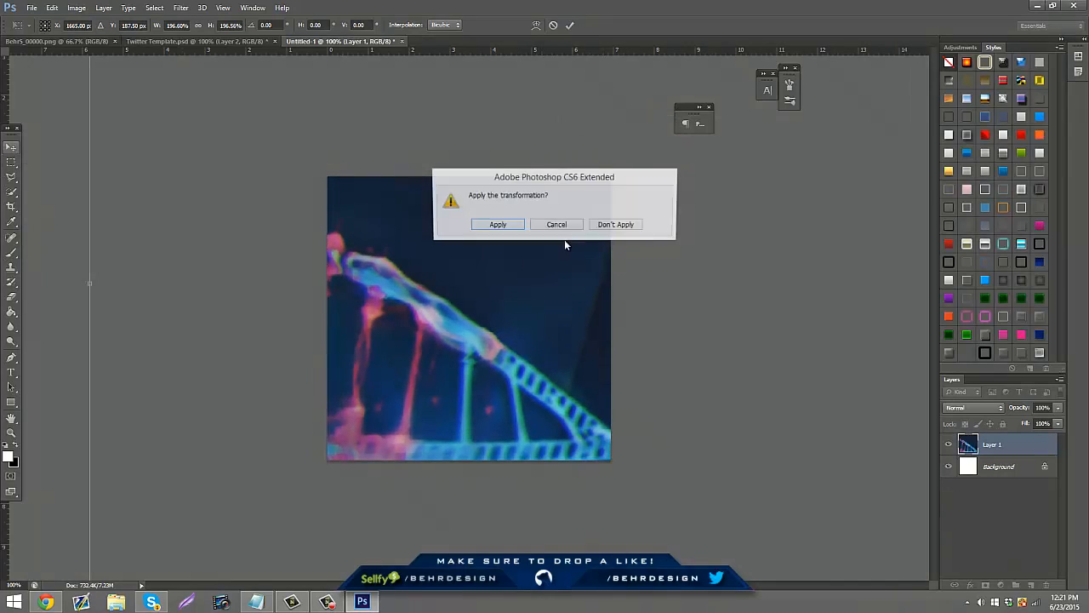
pyautogui.press('Return')
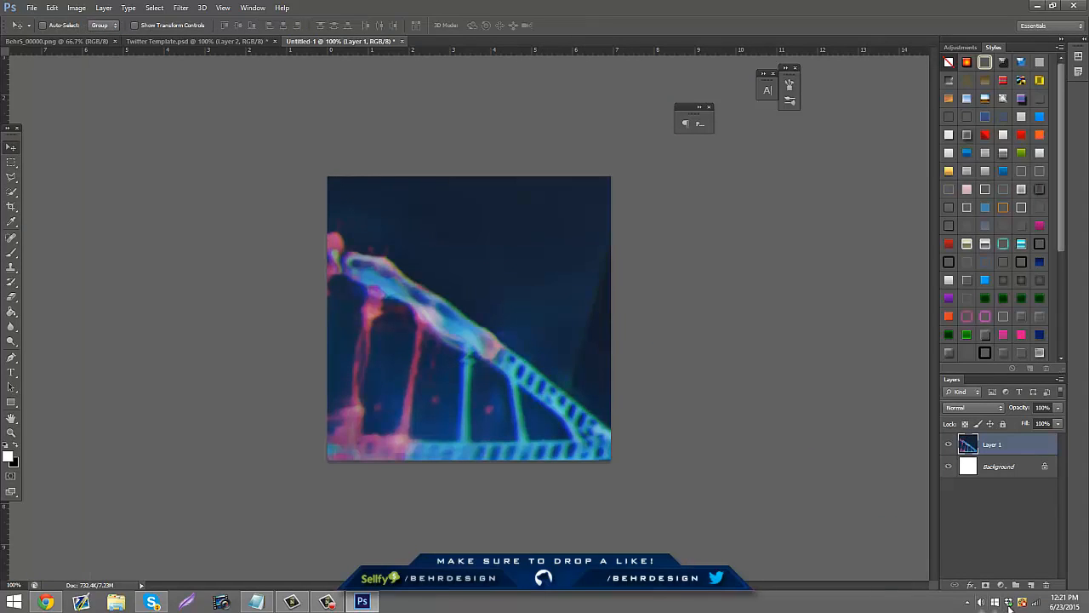
# Paint soft white strokes around the canvas edges on a new layer and apply a preset bevel, stroke and glow style to it
pyautogui.click(1030, 584)
pyautogui.click(11, 253)
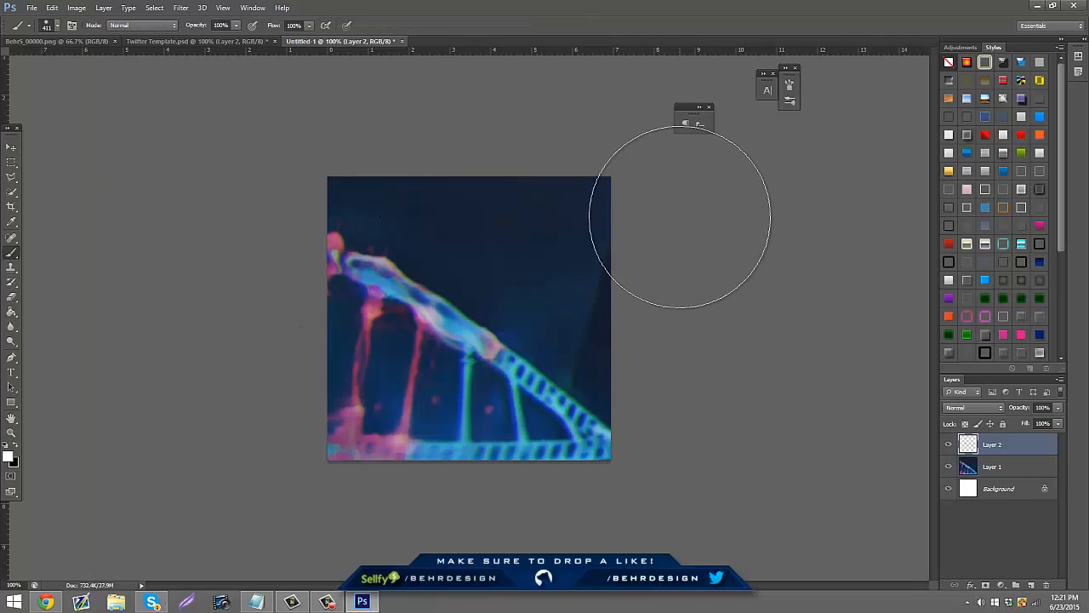
pyautogui.moveTo(678, 211)
pyautogui.mouseDown()
pyautogui.moveTo(654, 500)
pyautogui.moveTo(523, 523)
pyautogui.moveTo(167, 519)
pyautogui.moveTo(179, 387)
pyautogui.moveTo(254, 213)
pyautogui.moveTo(183, 569)
pyautogui.moveTo(306, 83)
pyautogui.moveTo(411, 84)
pyautogui.moveTo(902, 200)
pyautogui.mouseUp()
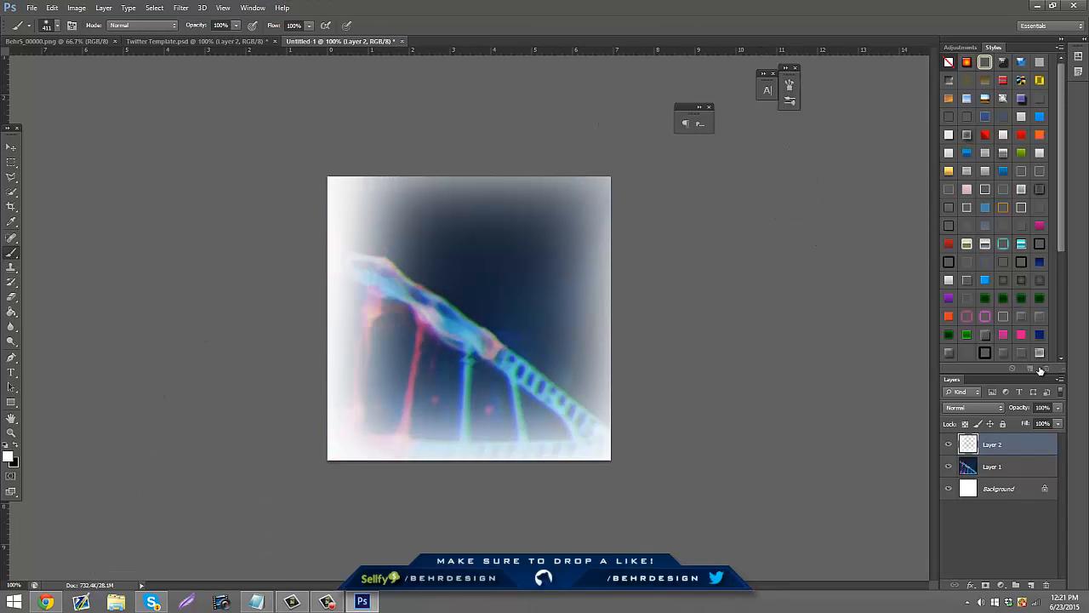
pyautogui.click(967, 189)
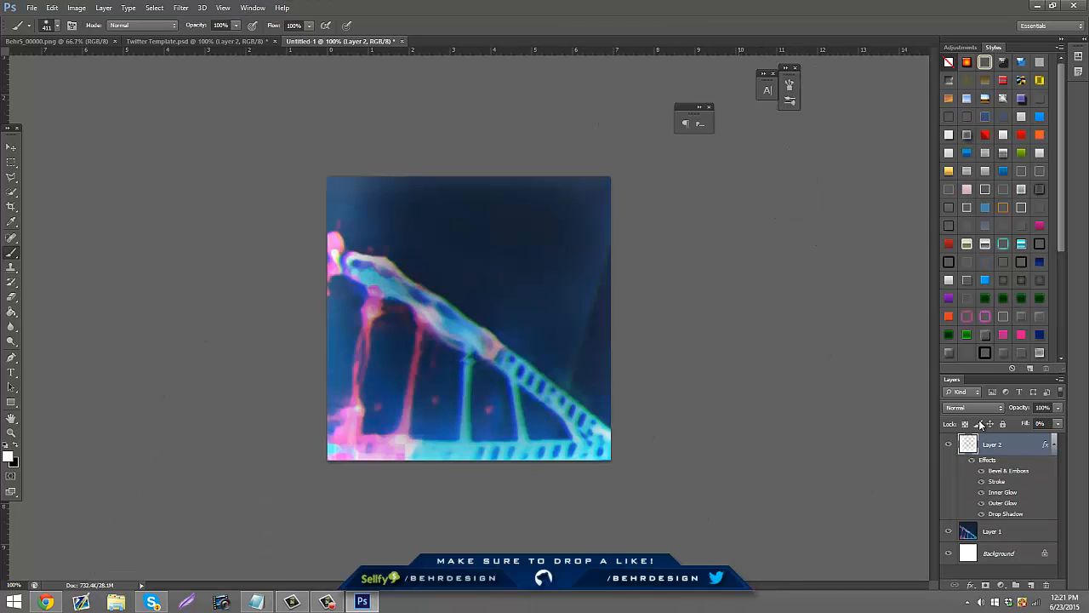
# Add a large white letter B in Nexa Bold and centre it on the square canvas
pyautogui.click(10, 372)
pyautogui.click(402, 366)
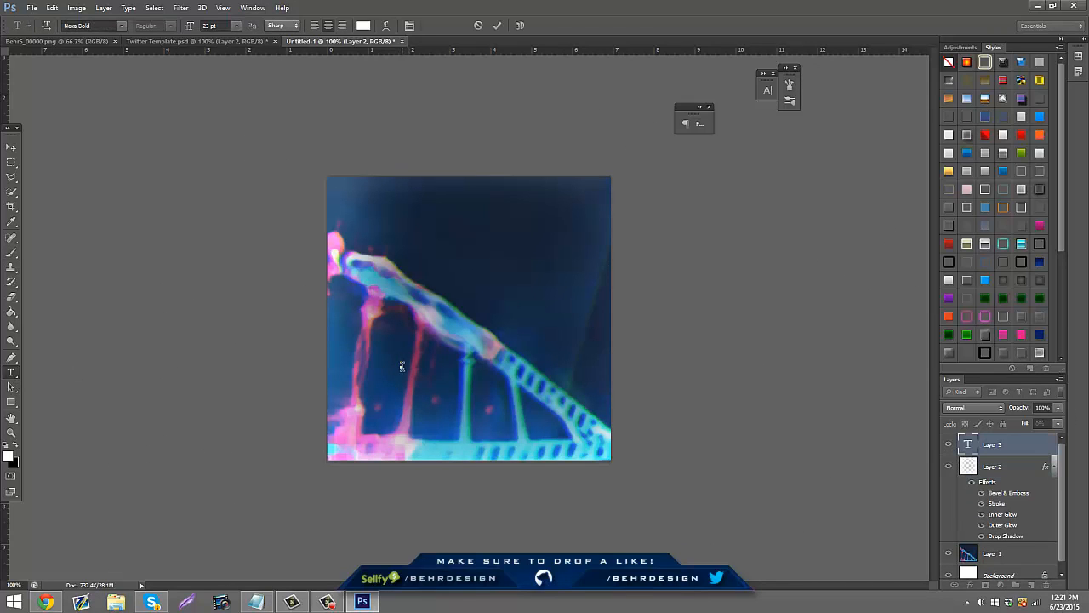
pyautogui.hotkey('ctrl', 'a')
pyautogui.moveTo(192, 28); pyautogui.dragTo(439, 45)
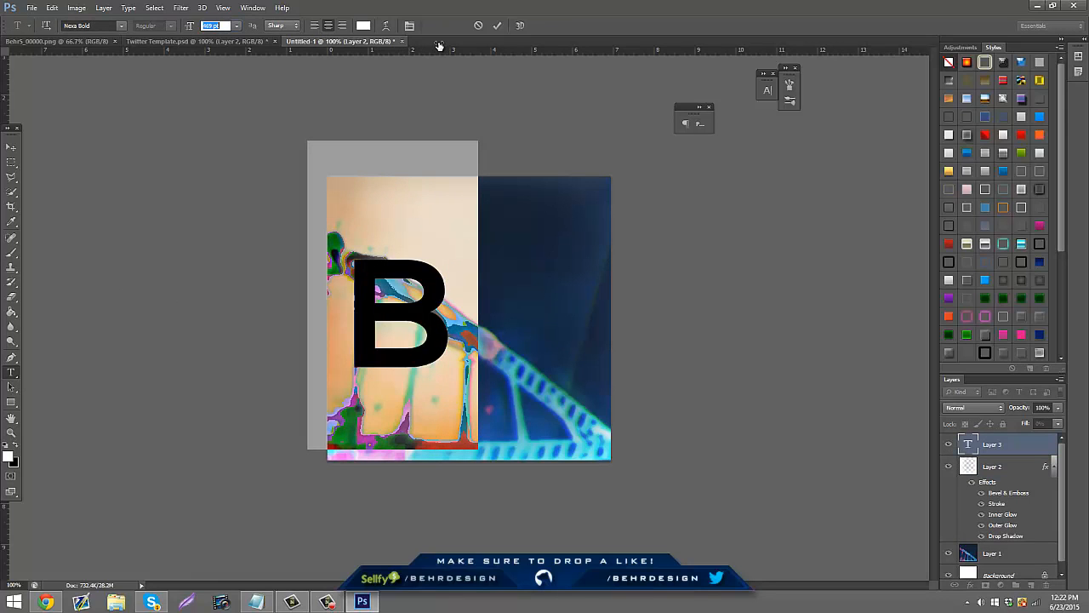
pyautogui.click(11, 147)
pyautogui.moveTo(396, 245); pyautogui.dragTo(458, 290)
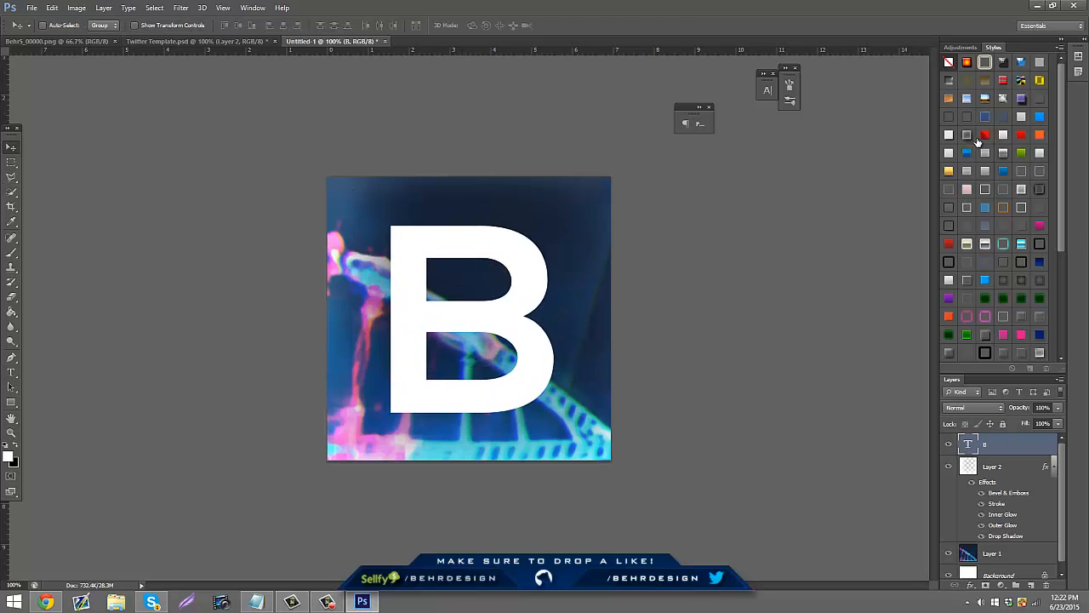
# Apply a preset bevel, stroke, glow and drop shadow style to the letter B and duplicate the styled layer
pyautogui.click(967, 136)
pyautogui.hotkey('ctrl', 'j')
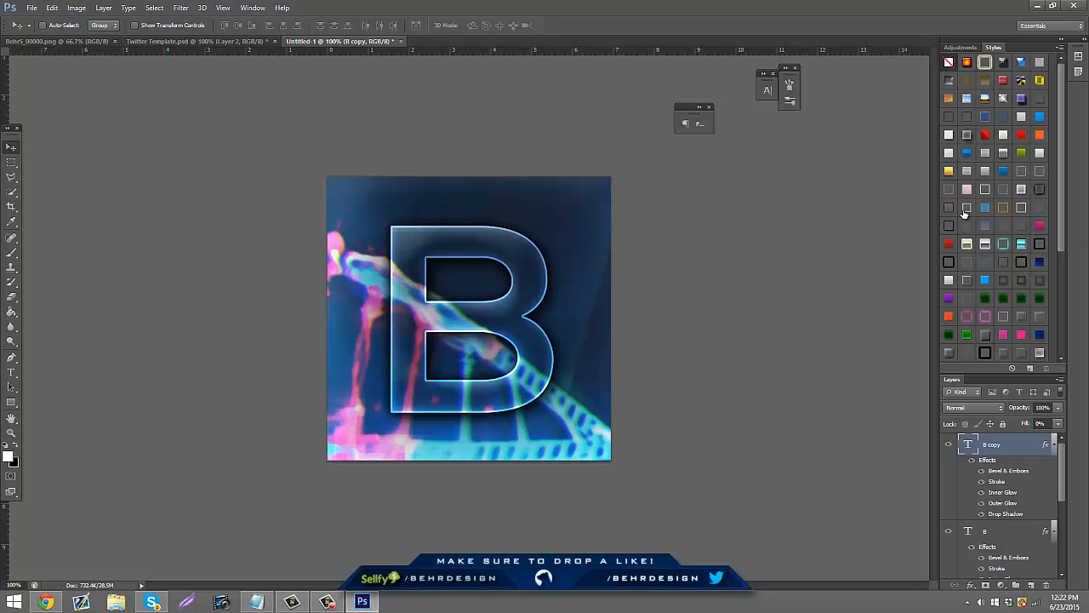
# Rasterize the B copy, merge it with a new blank layer, and set the merged layer to 58% opacity
pyautogui.click(1030, 584)
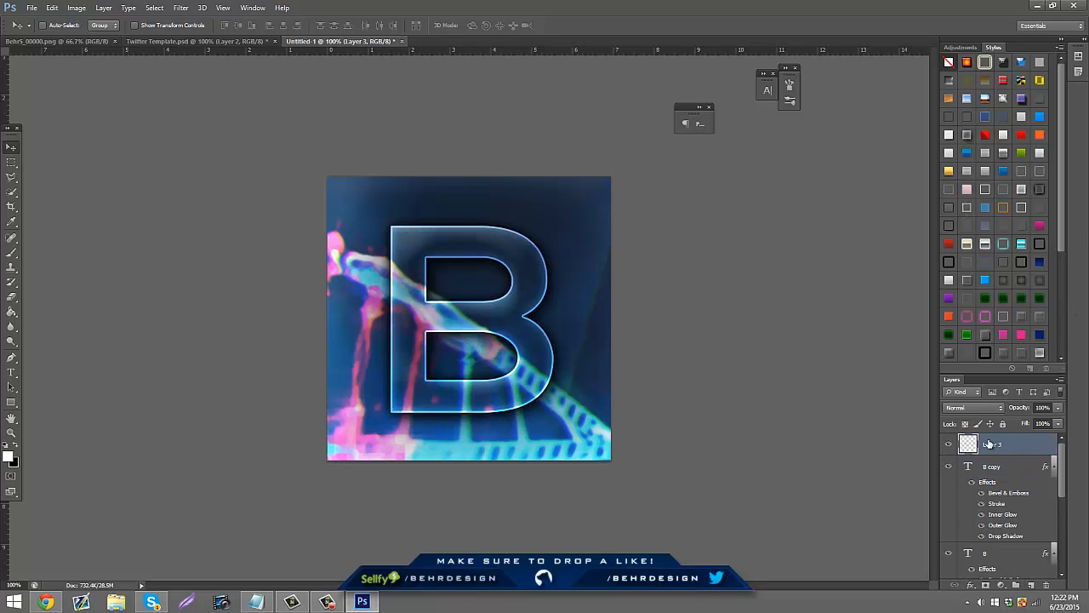
pyautogui.keyDown('ctrl'); pyautogui.click(993, 474); pyautogui.keyUp('ctrl')
pyautogui.rightClick(993, 473)
pyautogui.click(996, 125)
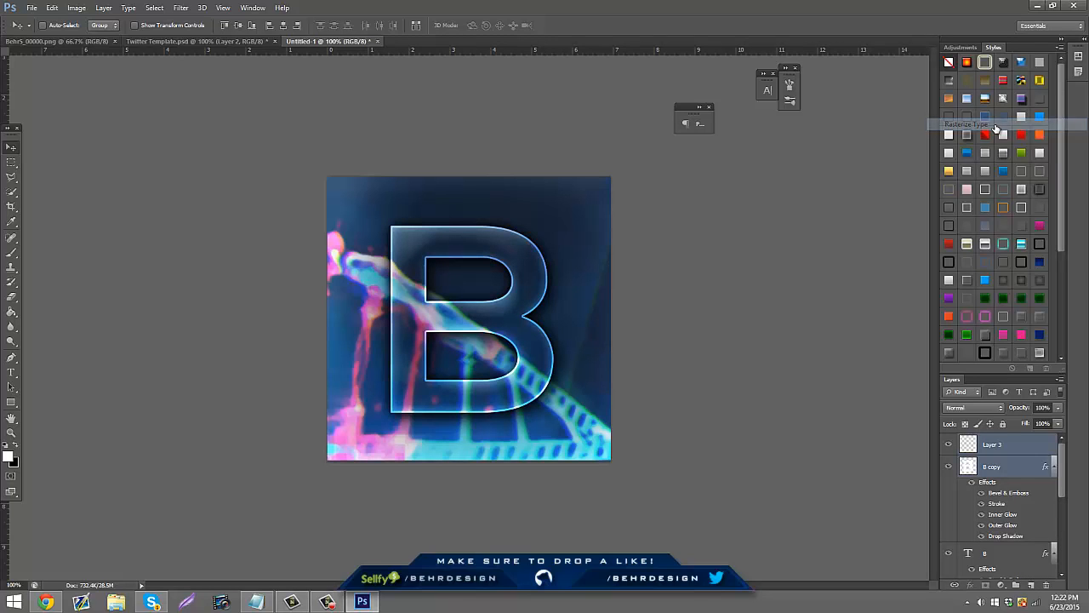
pyautogui.hotkey('ctrl', 'e')
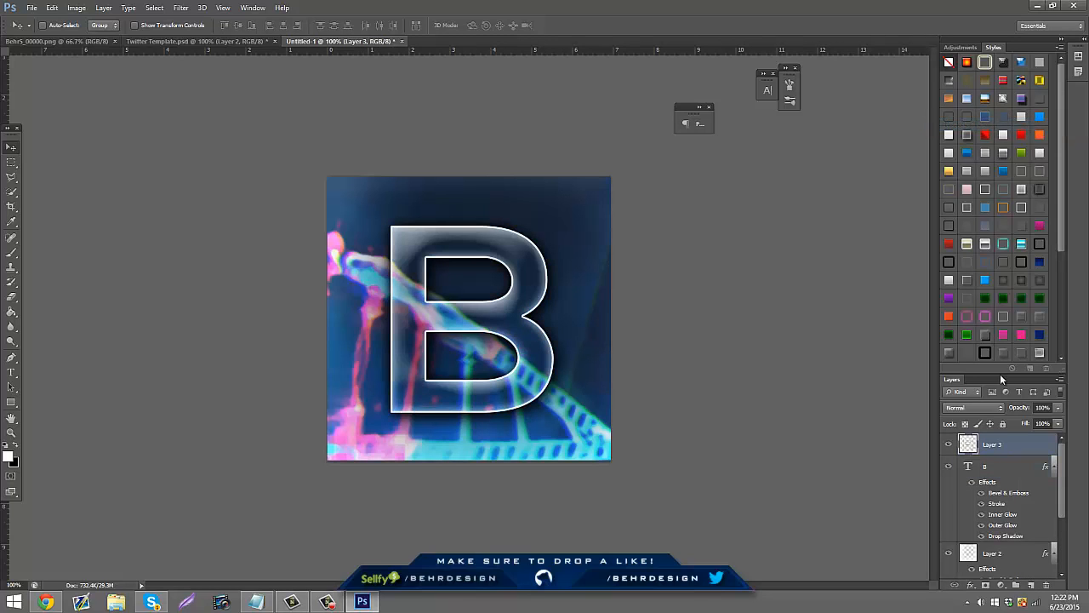
pyautogui.click(1057, 408)
pyautogui.moveTo(1038, 422)
pyautogui.mouseDown()
pyautogui.moveTo(1018, 423)
pyautogui.moveTo(1033, 424)
pyautogui.mouseUp()
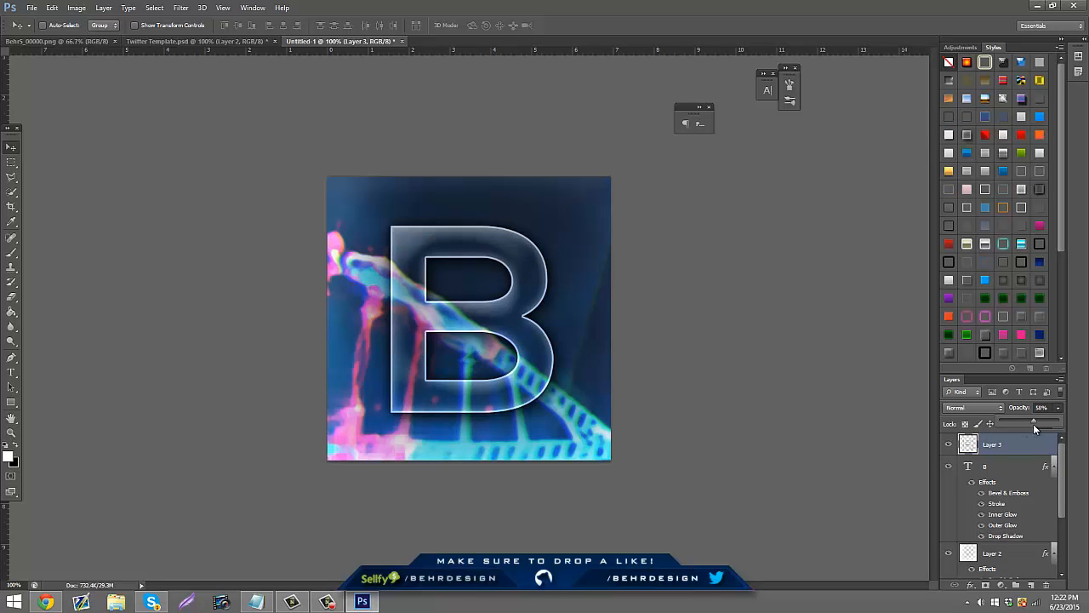
# Preview the Behr6 and Behr5_00000 images from the desktop and return to Photoshop
pyautogui.click(372, 599)
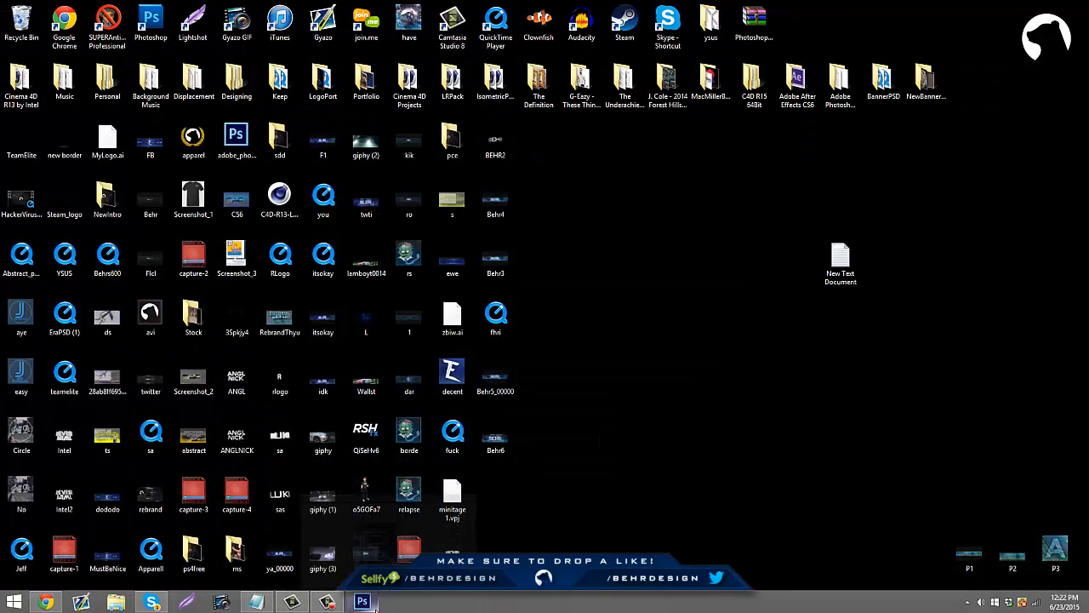
pyautogui.doubleClick(484, 451)
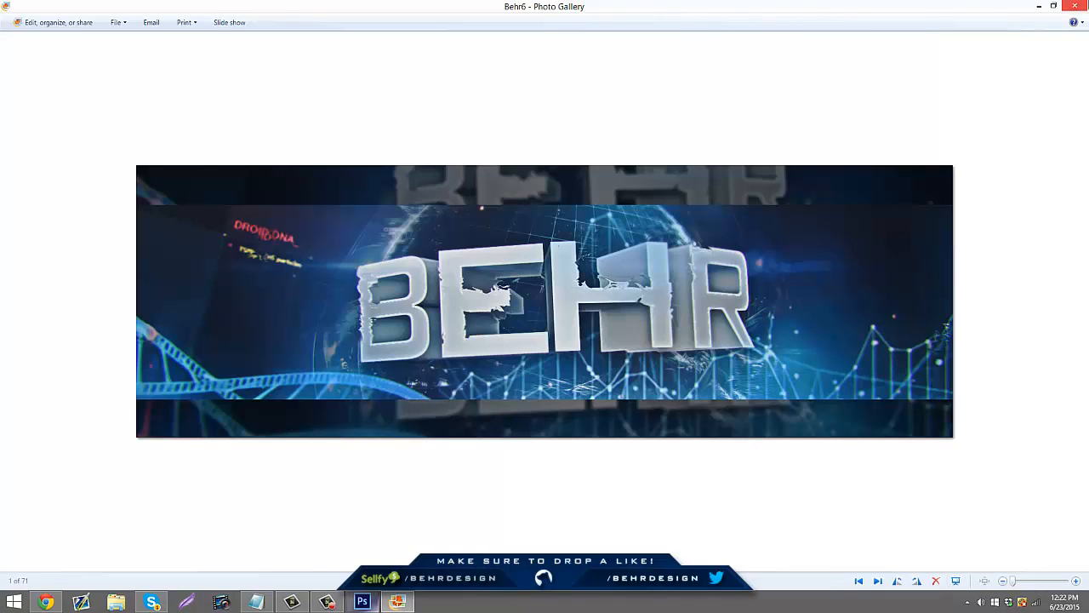
pyautogui.hotkey('alt', 'F4')
pyautogui.doubleClick(502, 375)
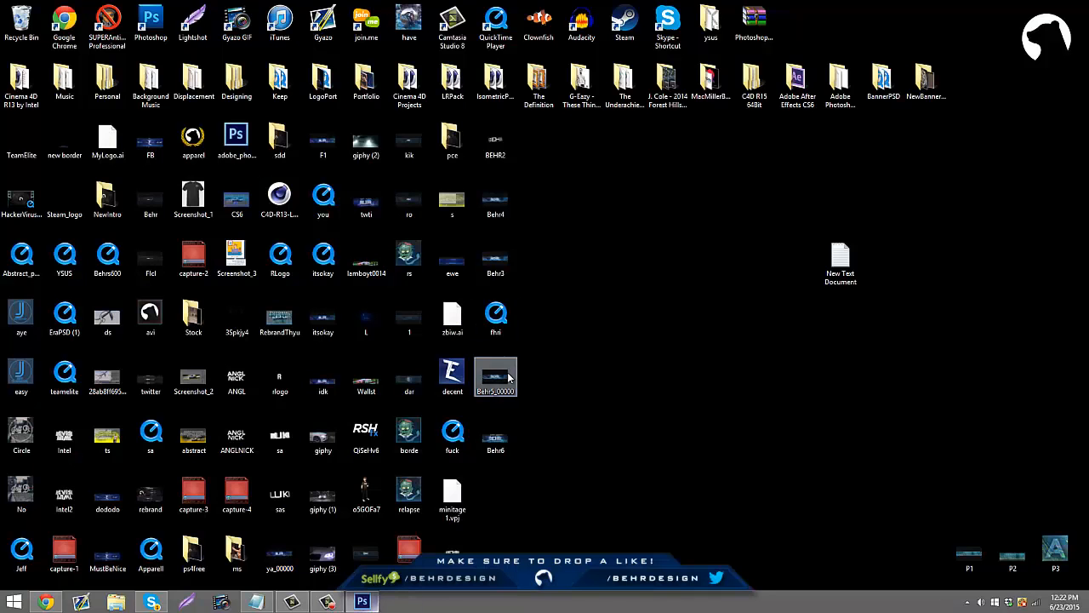
pyautogui.hotkey('alt', 'F4')
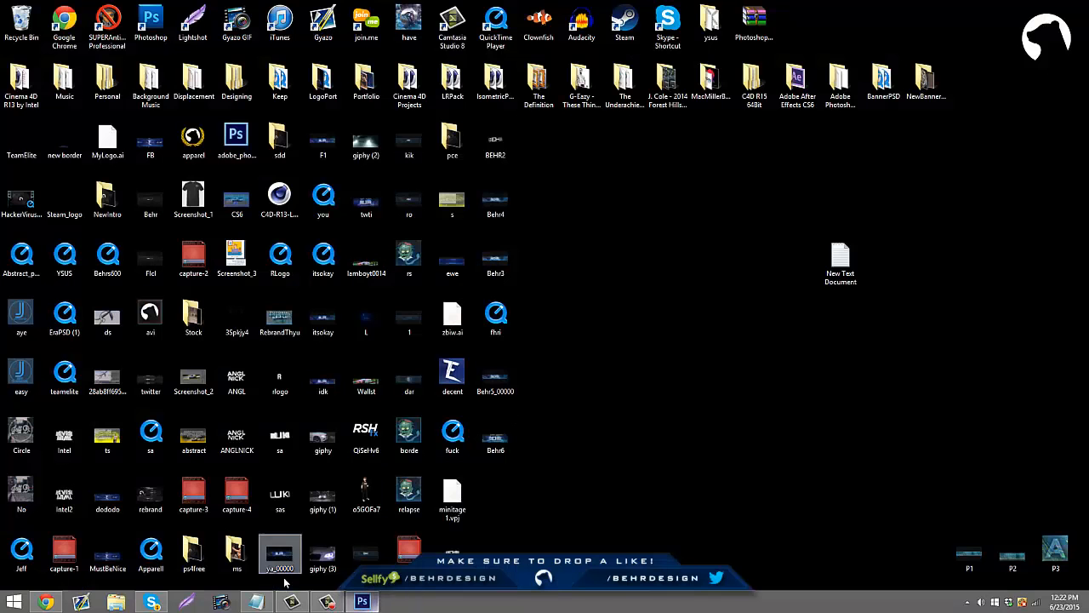
pyautogui.click(362, 601)
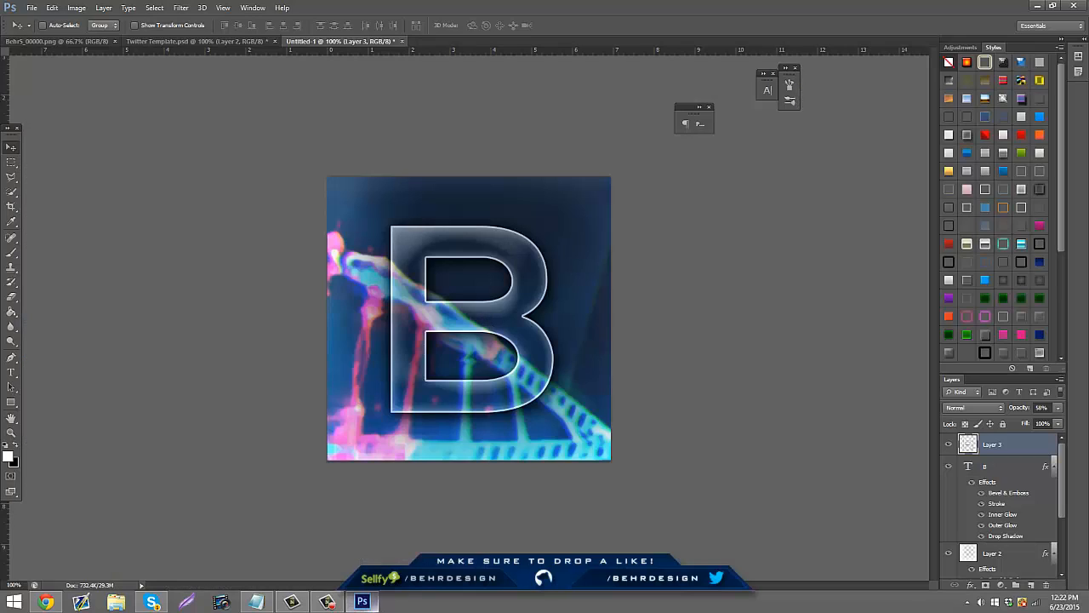
# Preview the borde avatar and the Behr6 Twitter header from the desktop
pyautogui.click(361, 601)
pyautogui.click(327, 601)
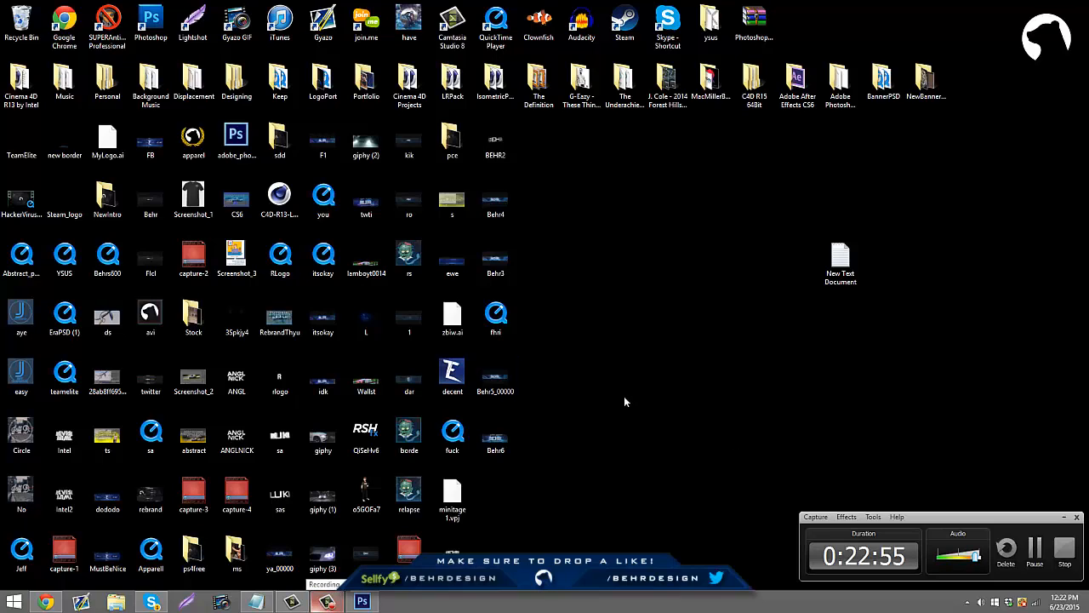
pyautogui.doubleClick(409, 430)
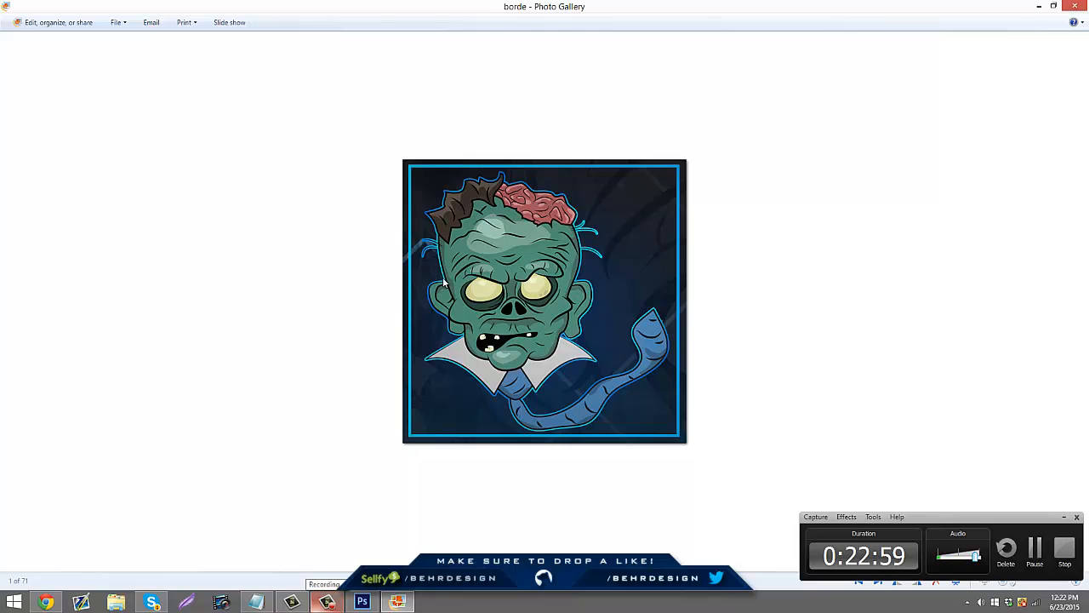
pyautogui.click(1074, 6)
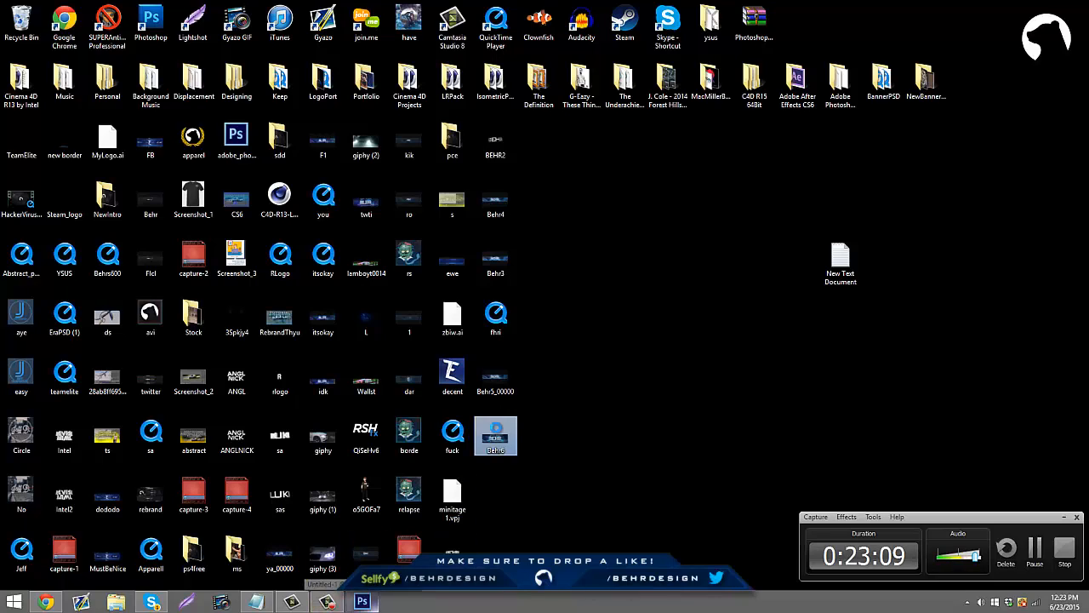
pyautogui.doubleClick(495, 435)
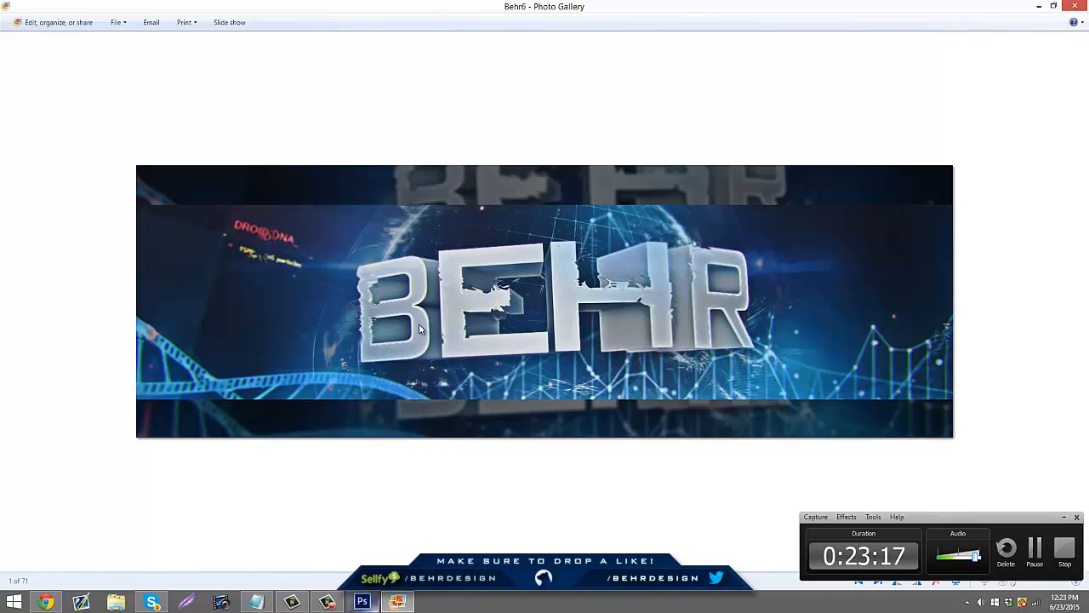
pyautogui.click(1033, 564)
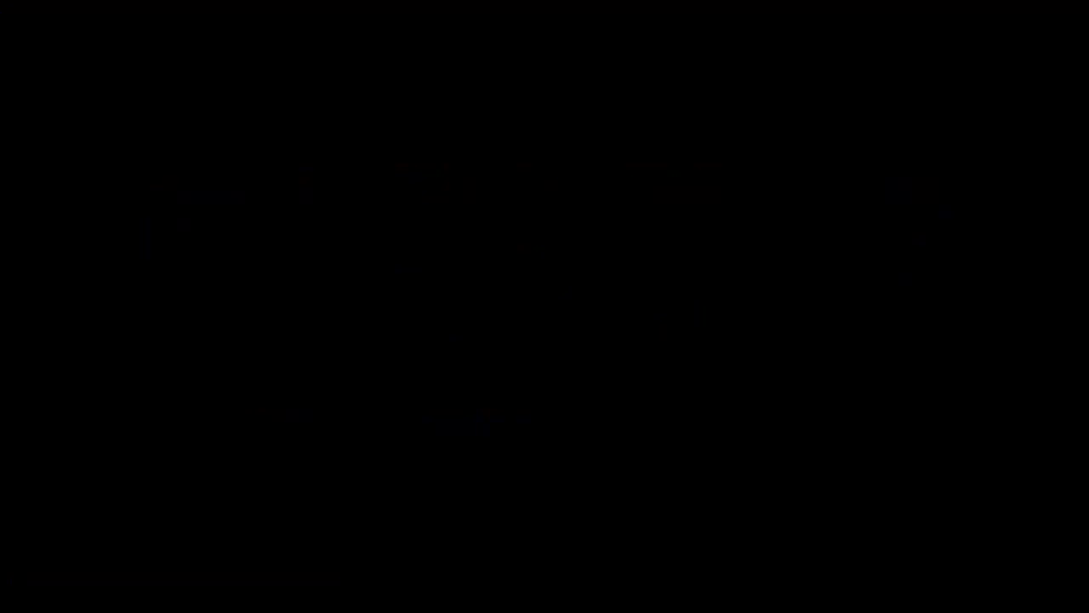